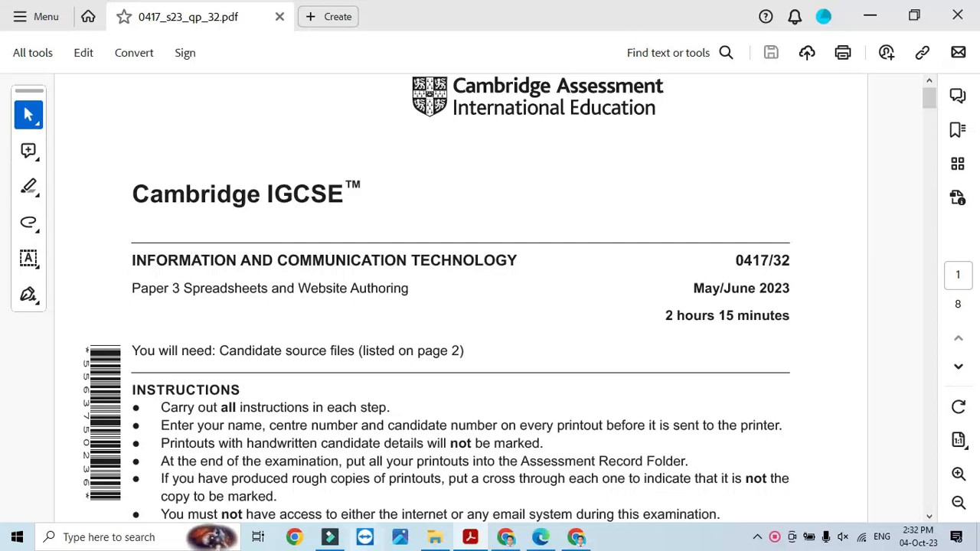
- Scroll through the exam paper and highlight 'Website Authoring' in the title
scroll(481, 360, "down", 3)
scroll(481, 360, "down", 3)
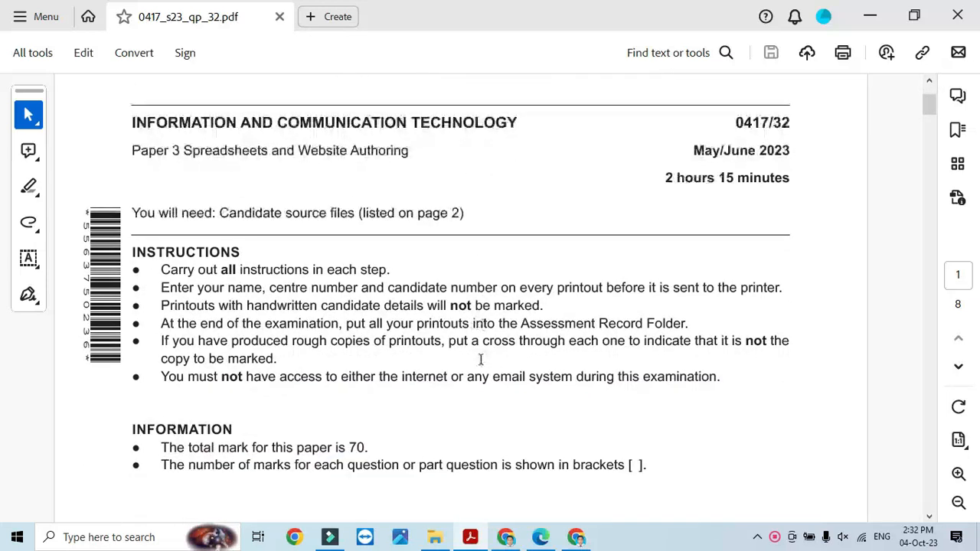
scroll(481, 365, "up", 1)
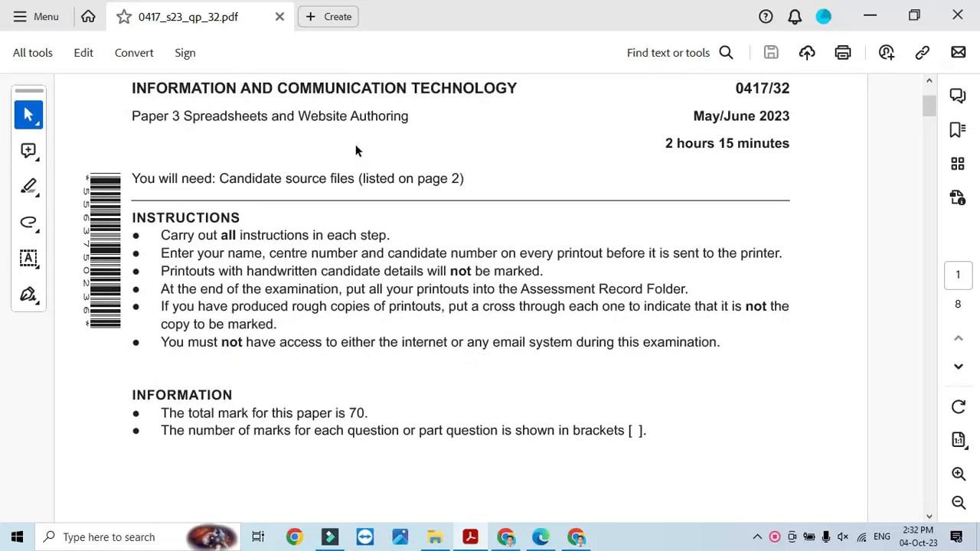
left_click_drag(299, 116, 409, 116)
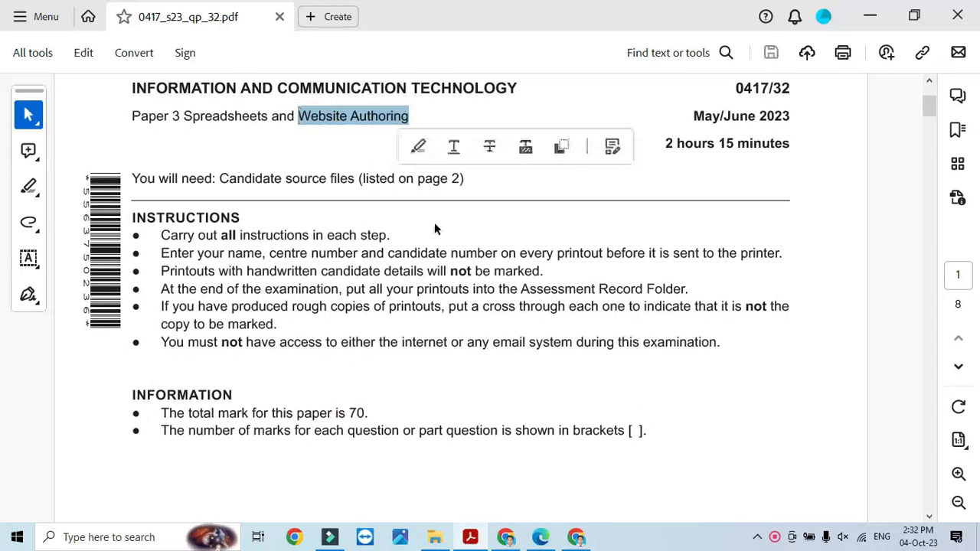
- Highlight the Task 1 instructions on creating a document with name and numbers, then search for Word
scroll(498, 382, "down", 10)
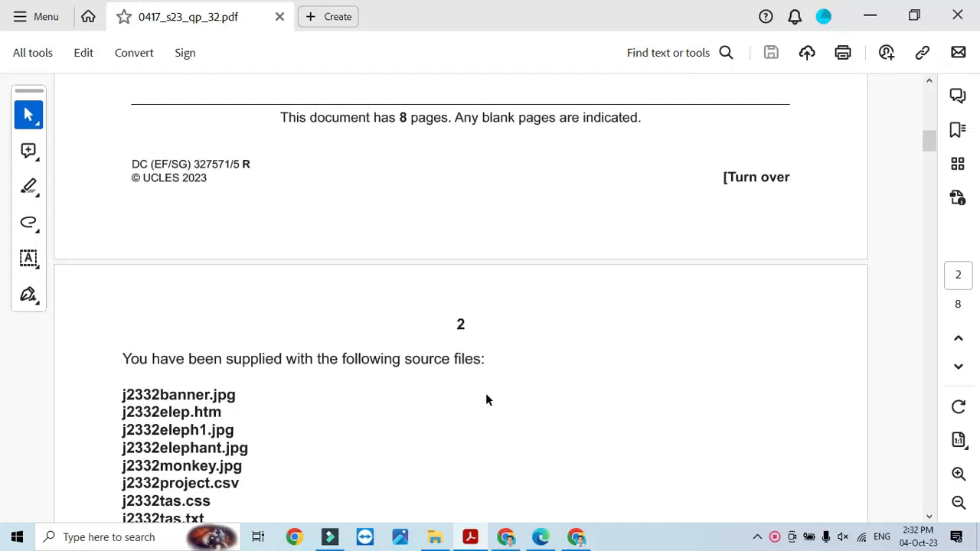
scroll(486, 393, "down", 3)
left_click_drag(420, 333, 557, 338)
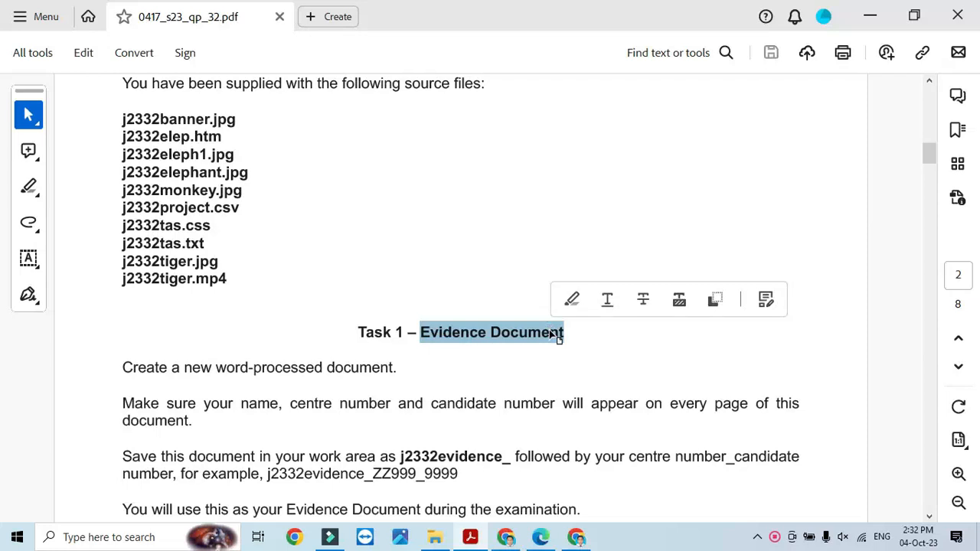
left_click_drag(123, 367, 396, 369)
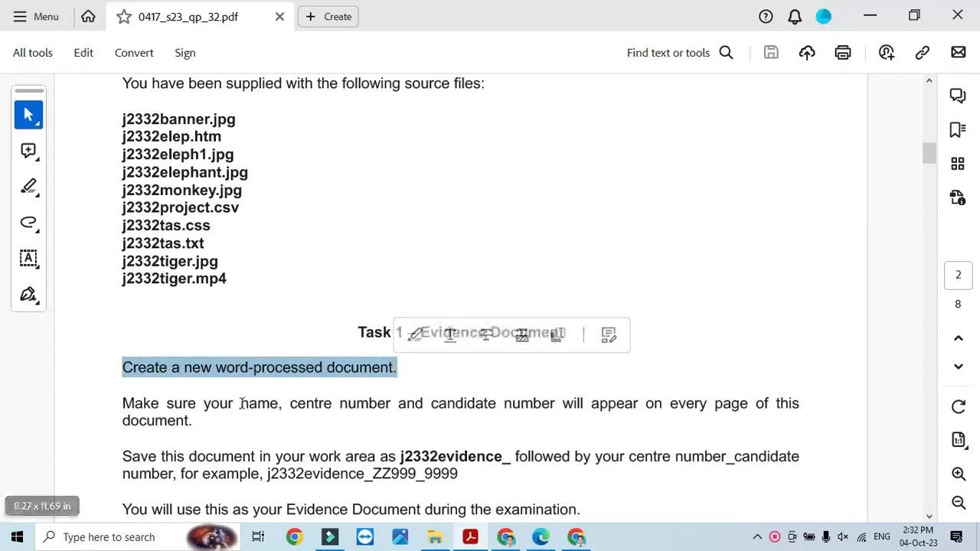
left_click_drag(241, 404, 539, 409)
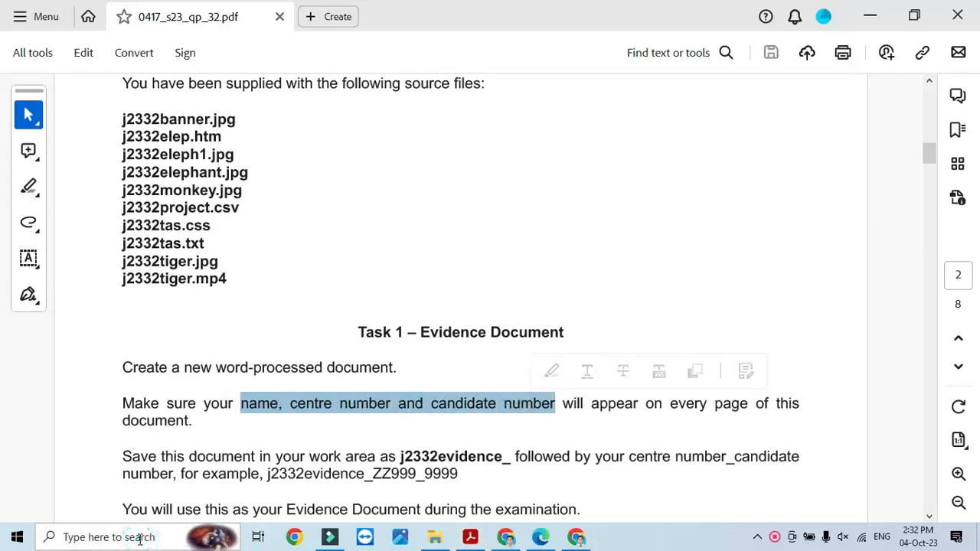
left_click(140, 539)
type("word 2016")
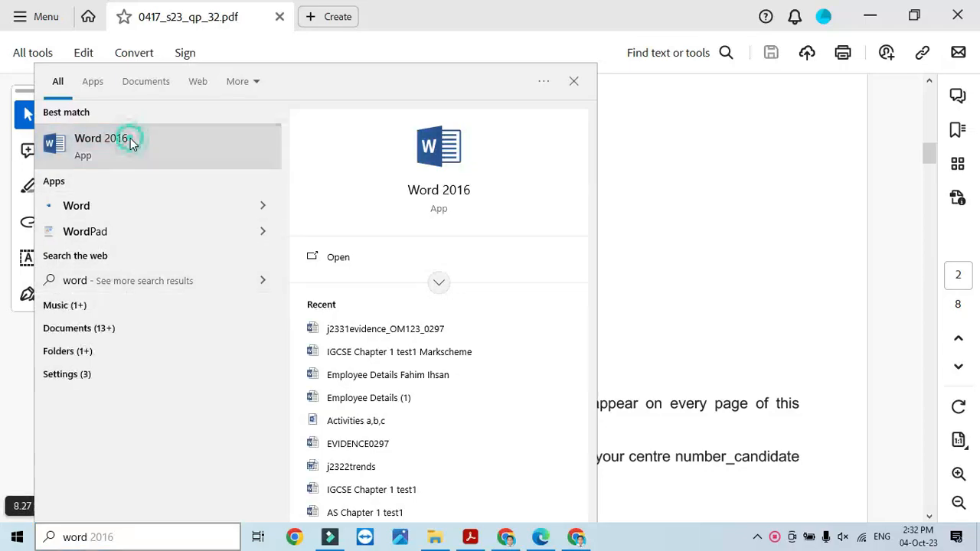
- Launch Word 2016 and add a Blank (Three Columns) header to a new document
left_click(130, 138)
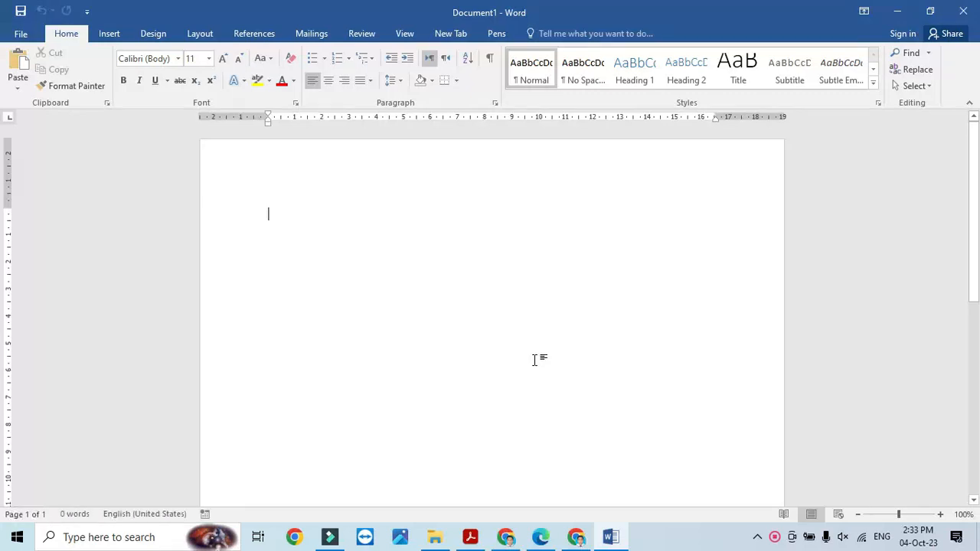
left_click(112, 35)
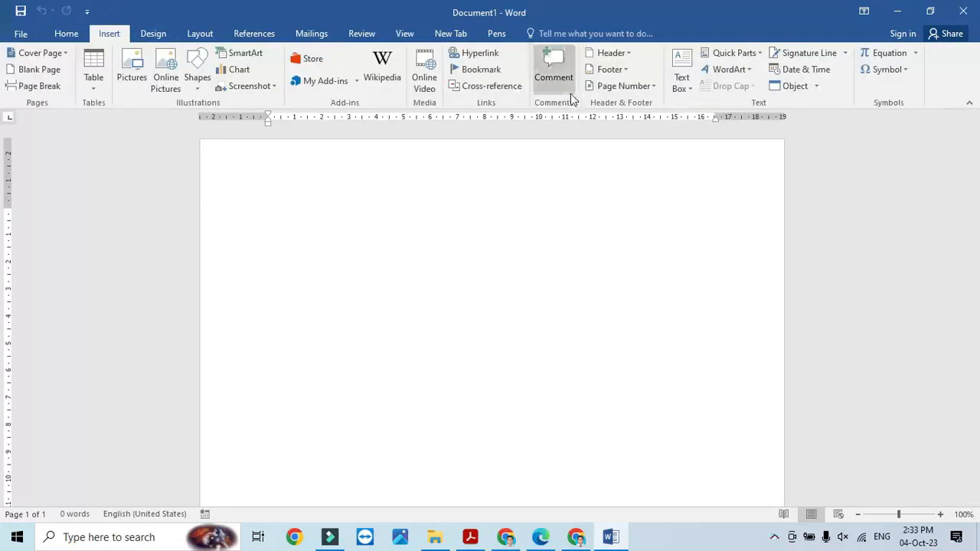
left_click(620, 53)
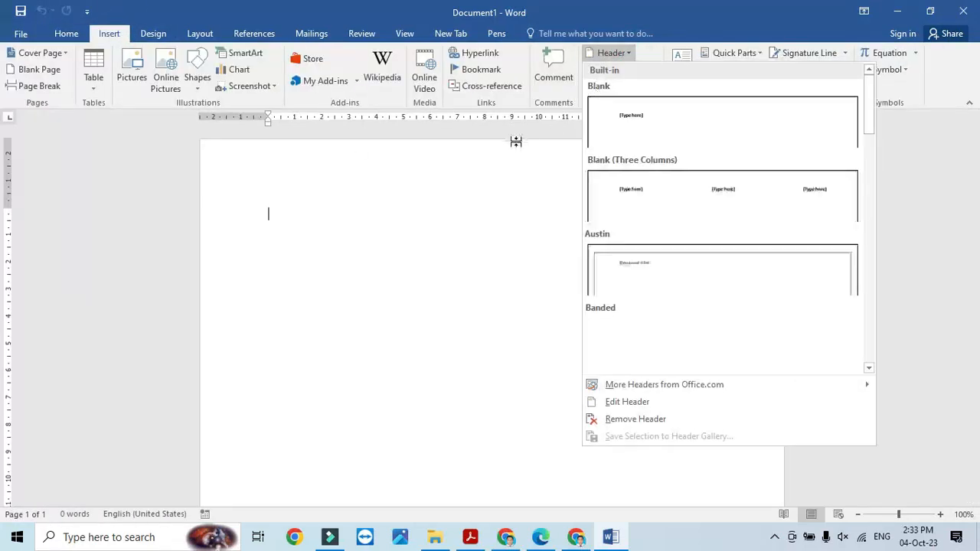
left_click(666, 198)
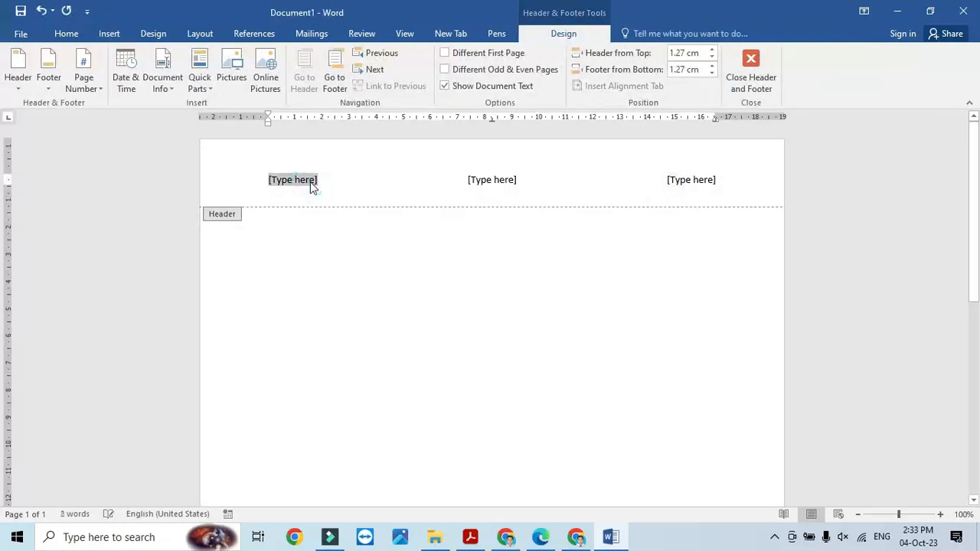
- Fill the header with the candidate's name, centre number and candidate number, then close it
type("Fahim")
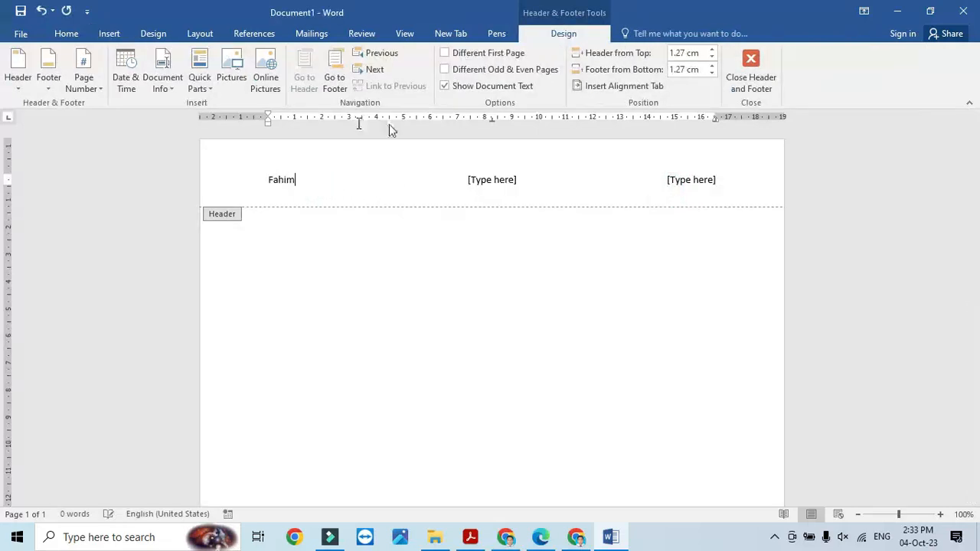
left_click(513, 184)
type("OM000")
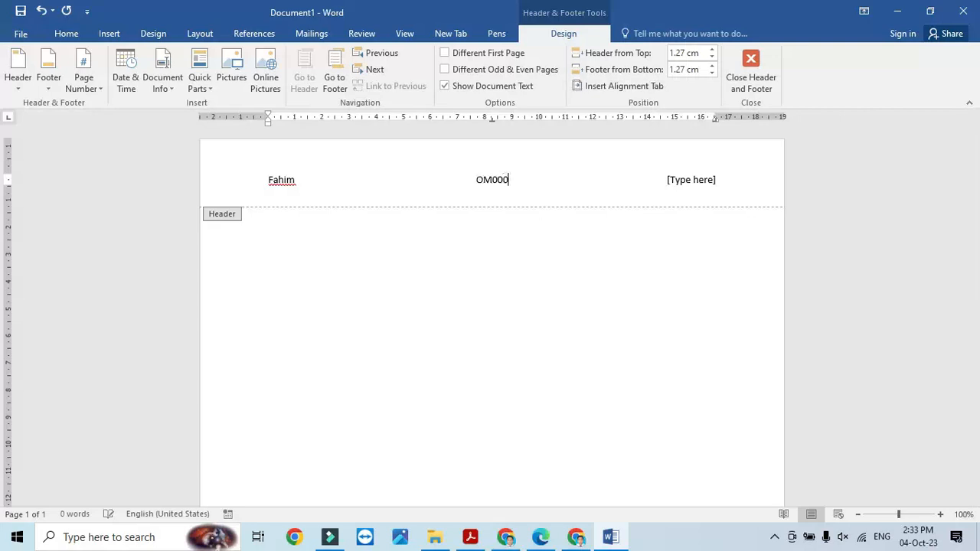
left_click(693, 184)
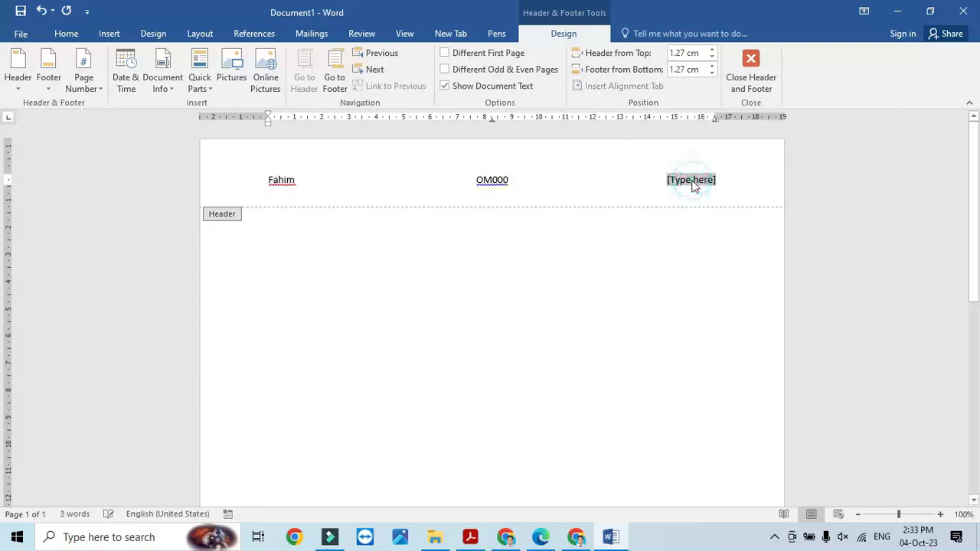
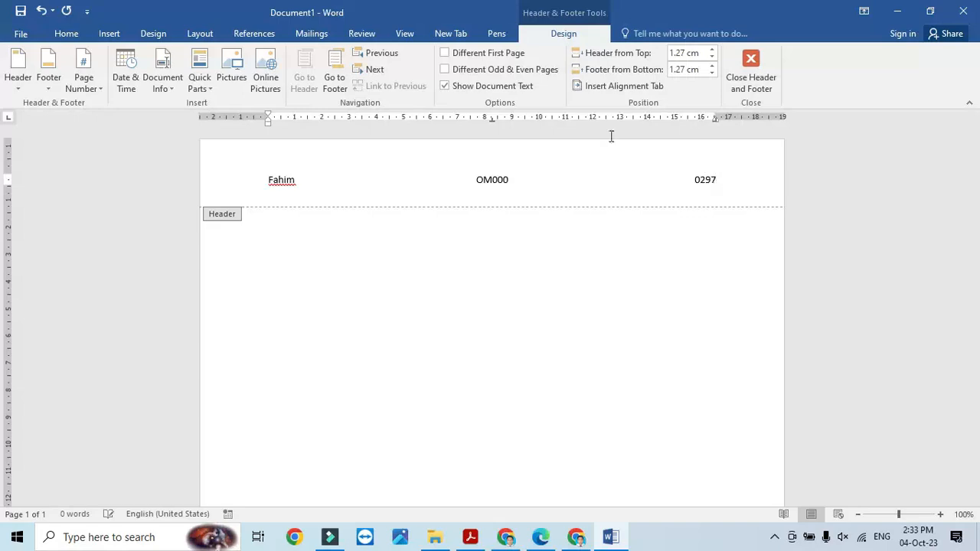
left_click(768, 62)
key("alt+Tab")
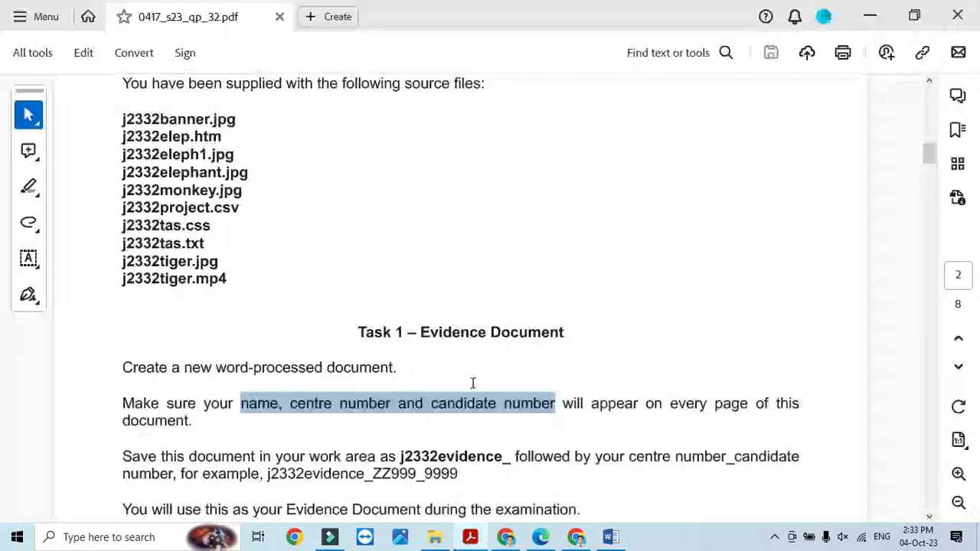
- Copy the example file name j2332evidence_ZZ999_9999 from the saving instructions
scroll(429, 413, "down", 3)
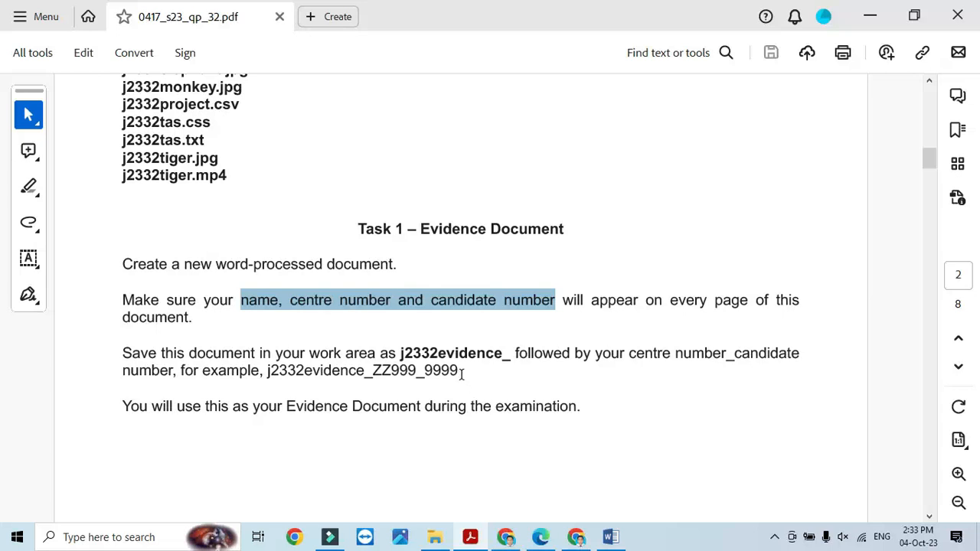
left_click_drag(462, 373, 265, 371)
key("ctrl+c")
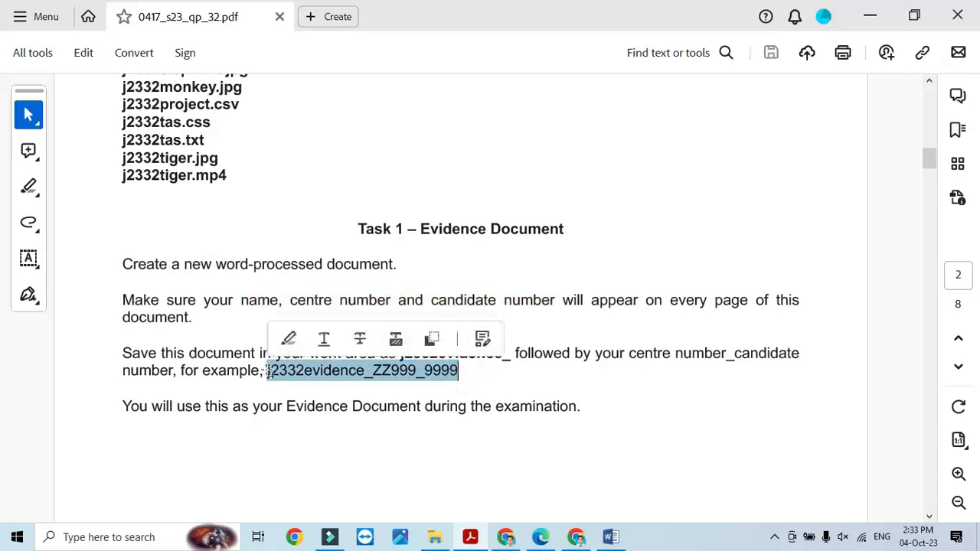
key("alt+Tab")
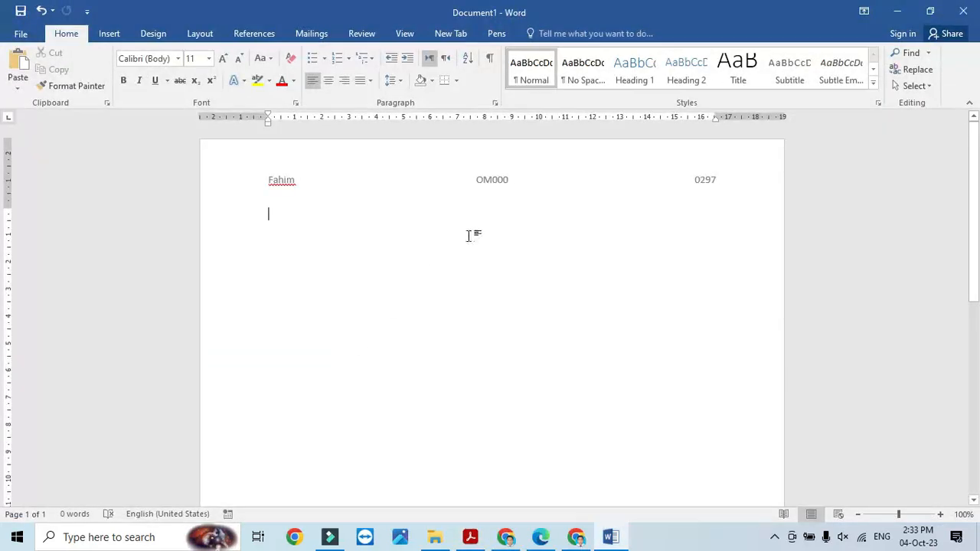
- Save As into Desktop > 0417_32 June 2023, keeping the Word Document file type
left_click(22, 13)
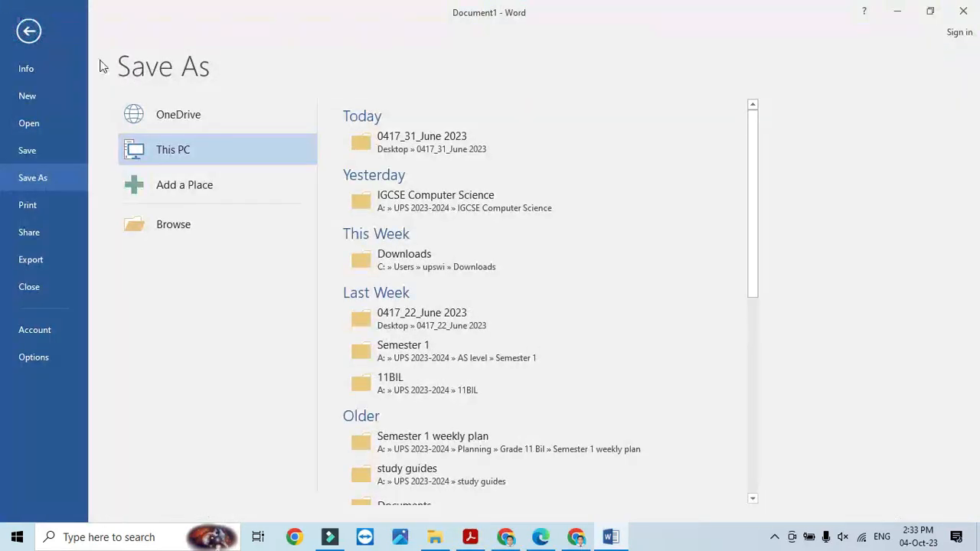
left_click(164, 228)
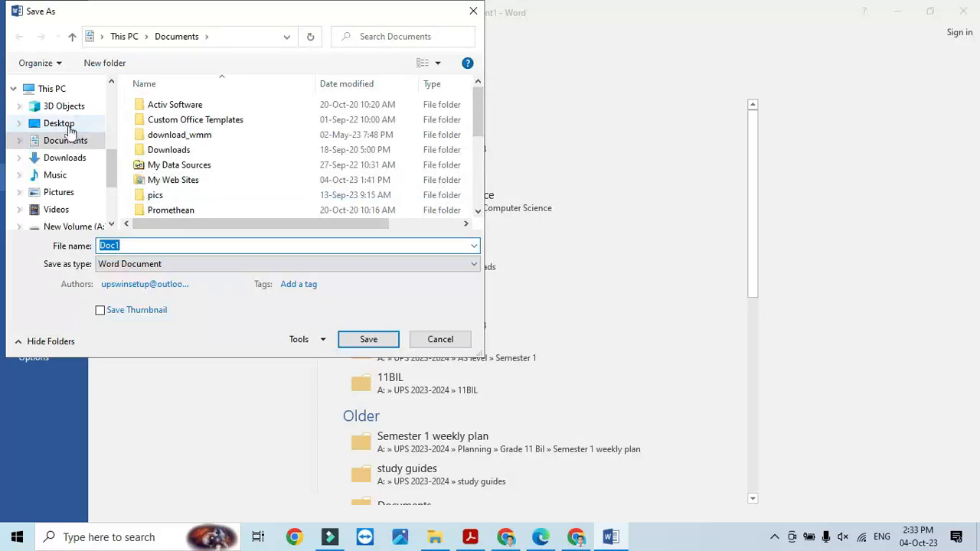
left_click(61, 124)
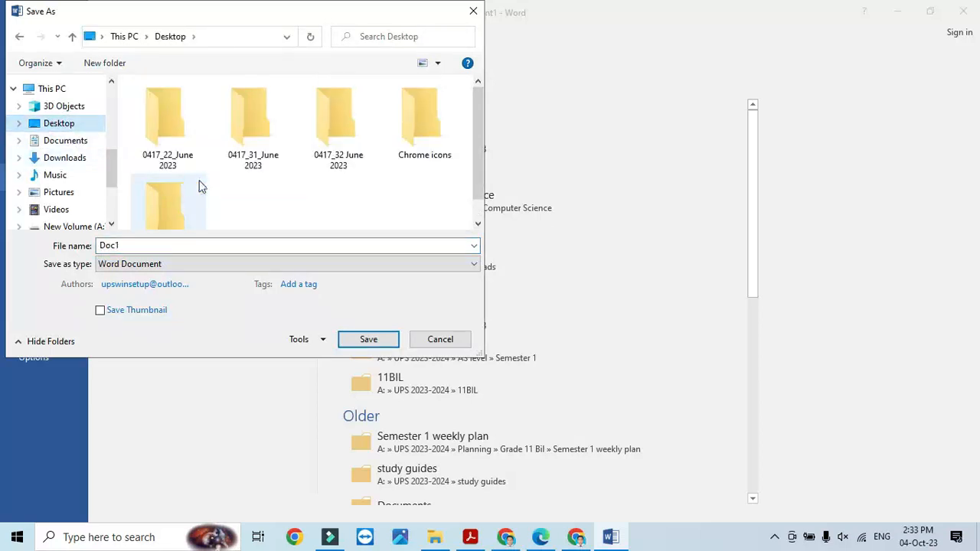
double_click(346, 128)
left_click(253, 264)
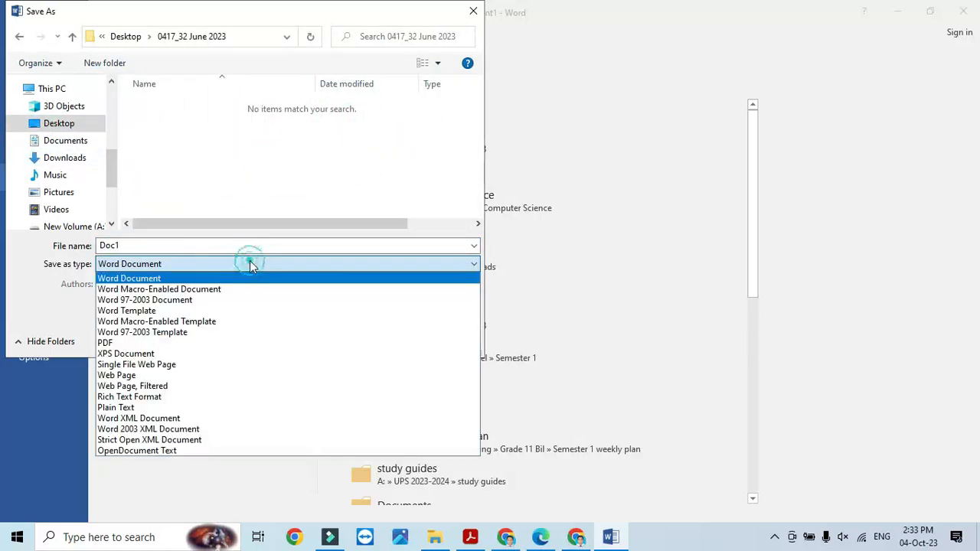
left_click(140, 278)
- Name the file j2332evidence_ with the centre and candidate numbers replacing ZZ999_9999, and save
left_click(131, 246)
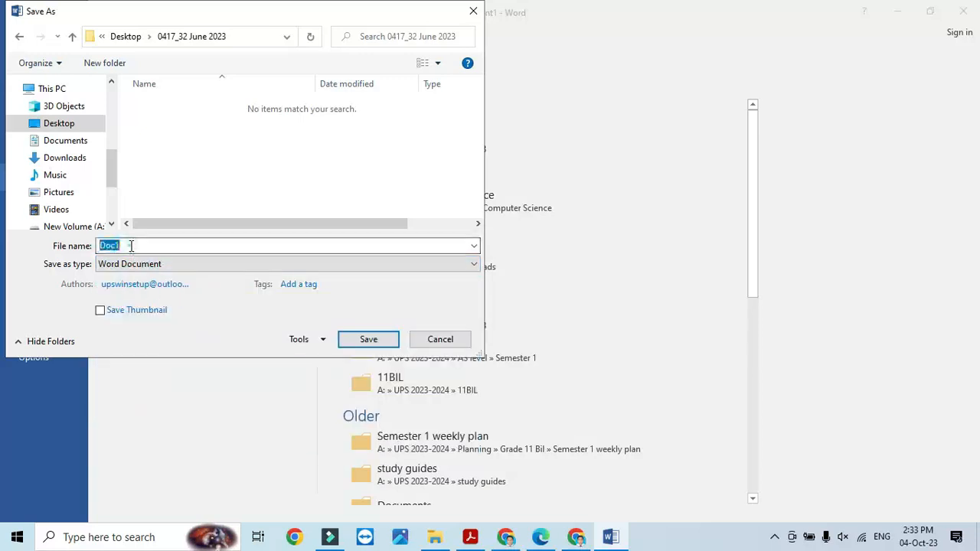
key("ctrl+v")
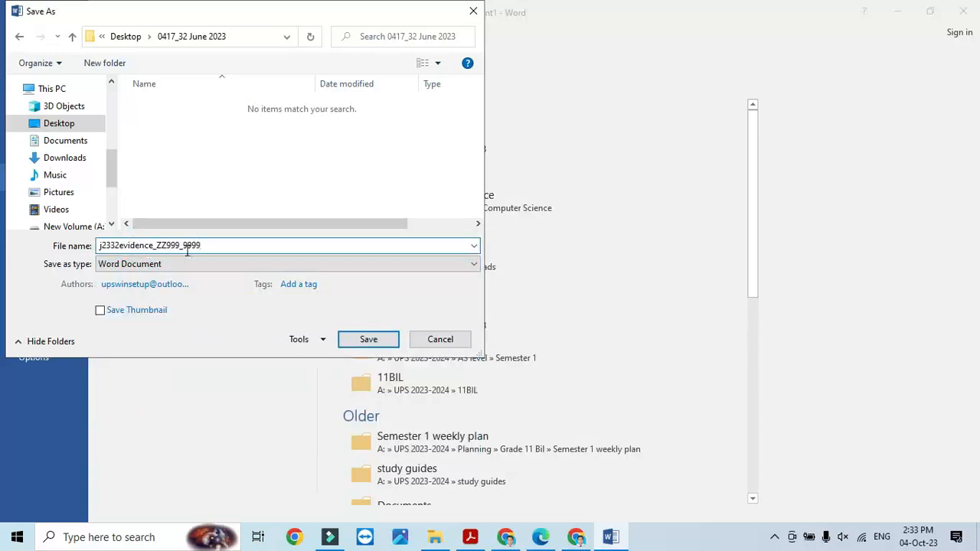
left_click_drag(203, 245, 155, 241)
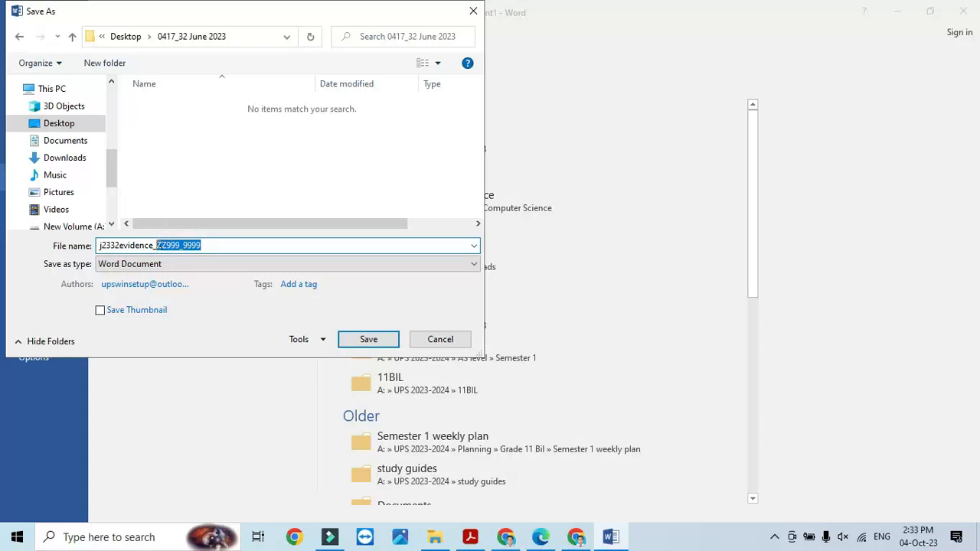
left_click(372, 344)
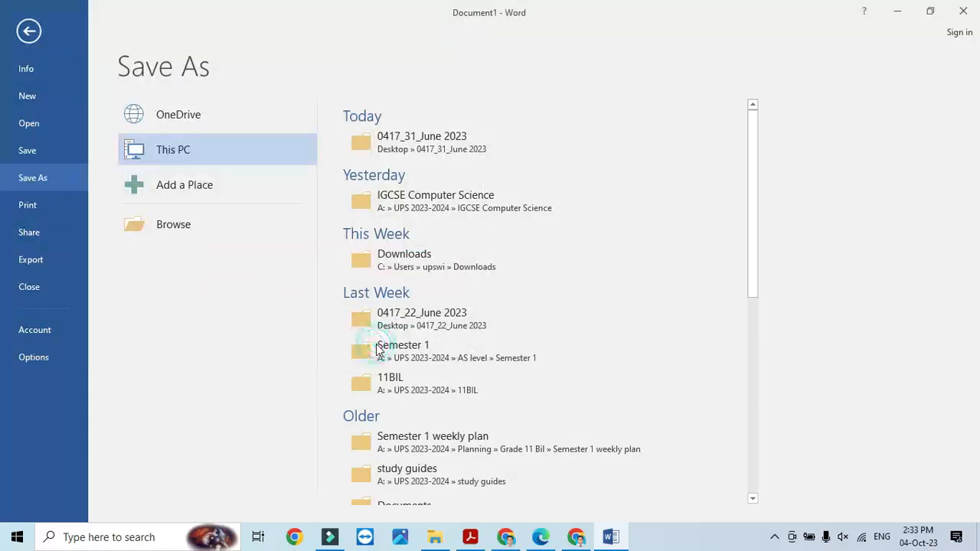
left_click(470, 536)
- Scroll to page 3 and highlight the Task 2 instruction to create a TAS folder
scroll(485, 428, "down", 10)
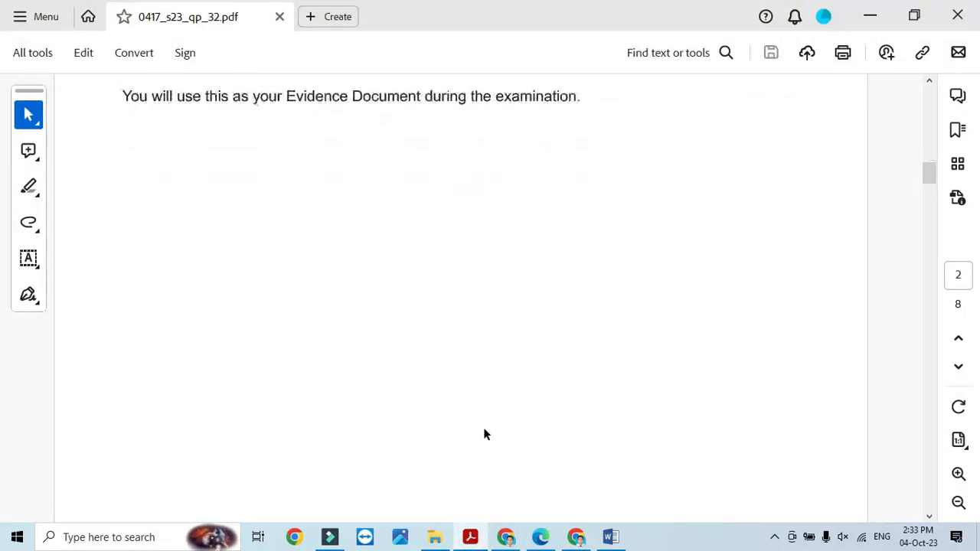
scroll(483, 428, "down", 5)
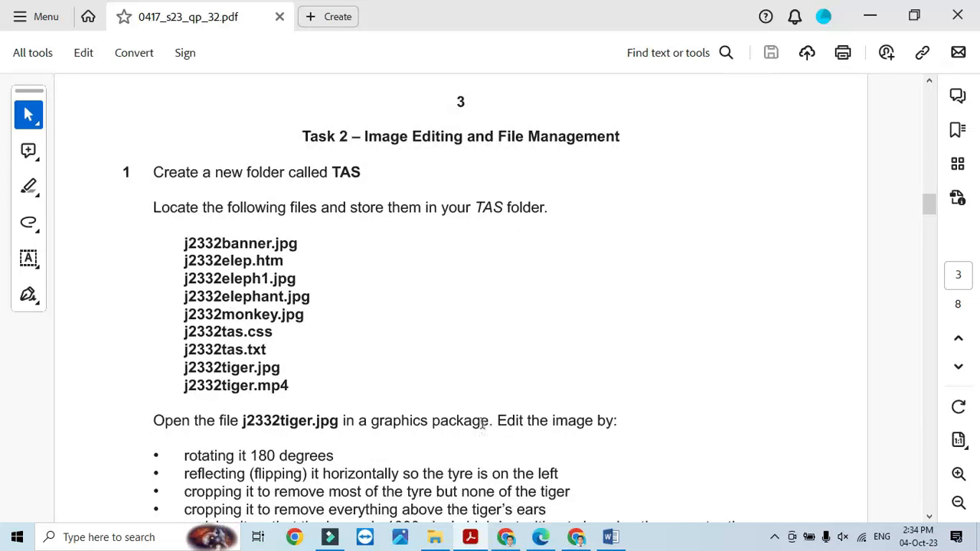
left_click_drag(152, 173, 329, 176)
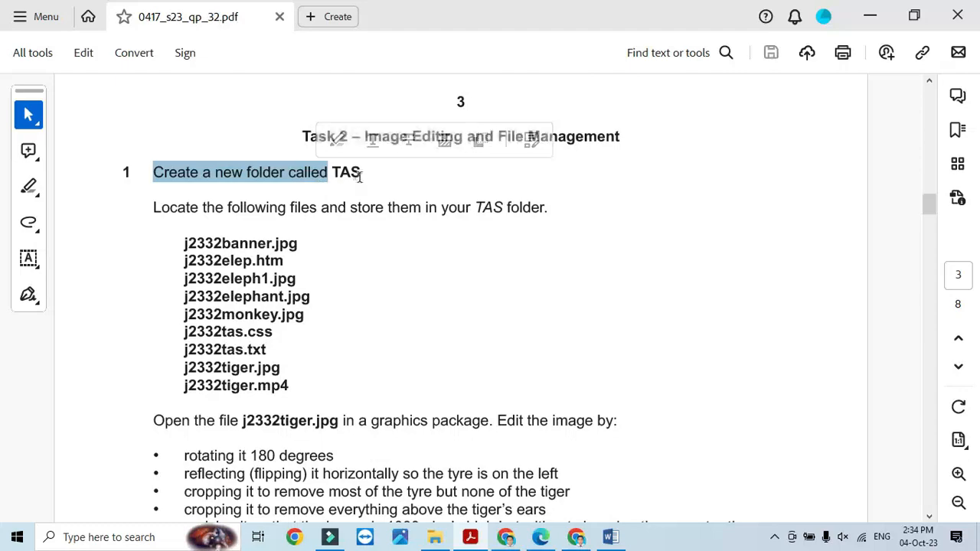
- Minimize the open windows and create a new desktop folder named TAS
left_click(873, 17)
left_click(870, 12)
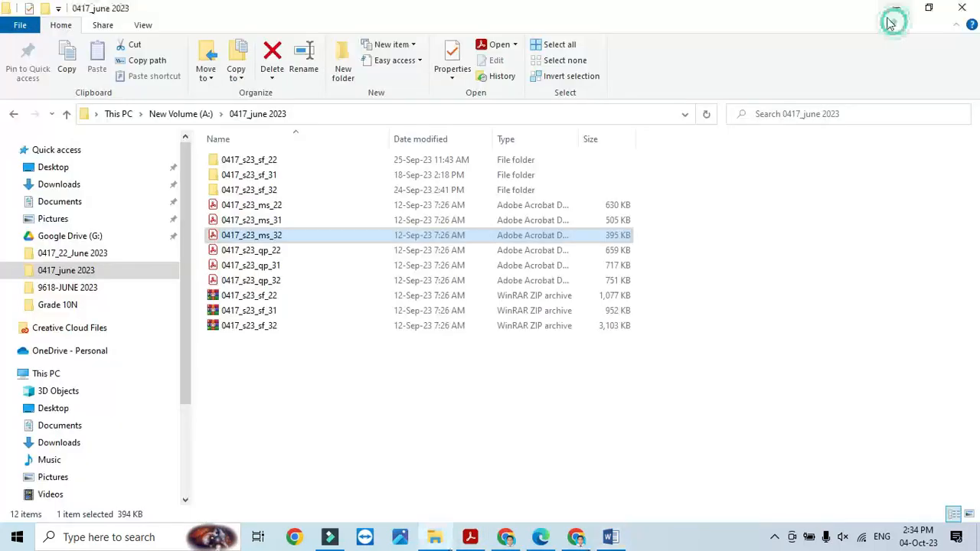
left_click(888, 9)
right_click(758, 46)
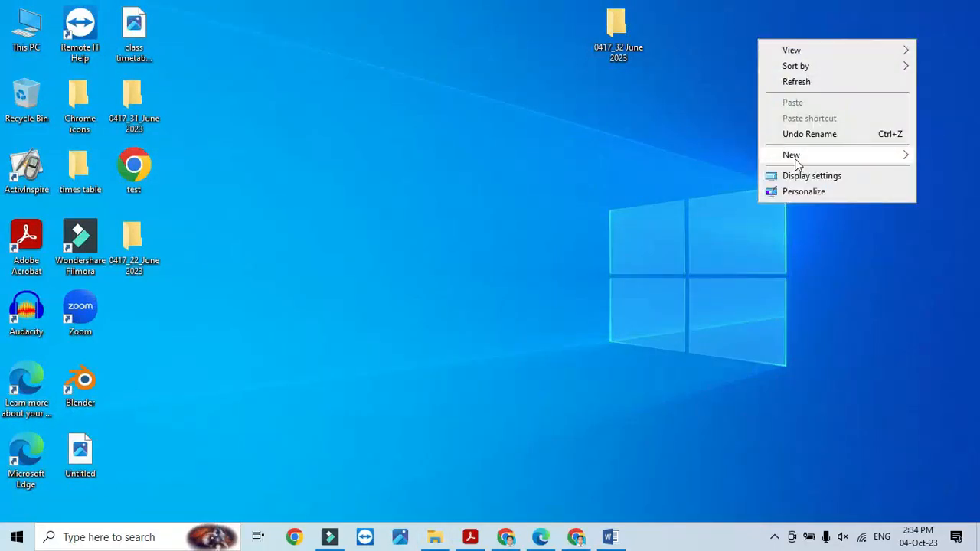
mouse_move(794, 157)
left_click(647, 158)
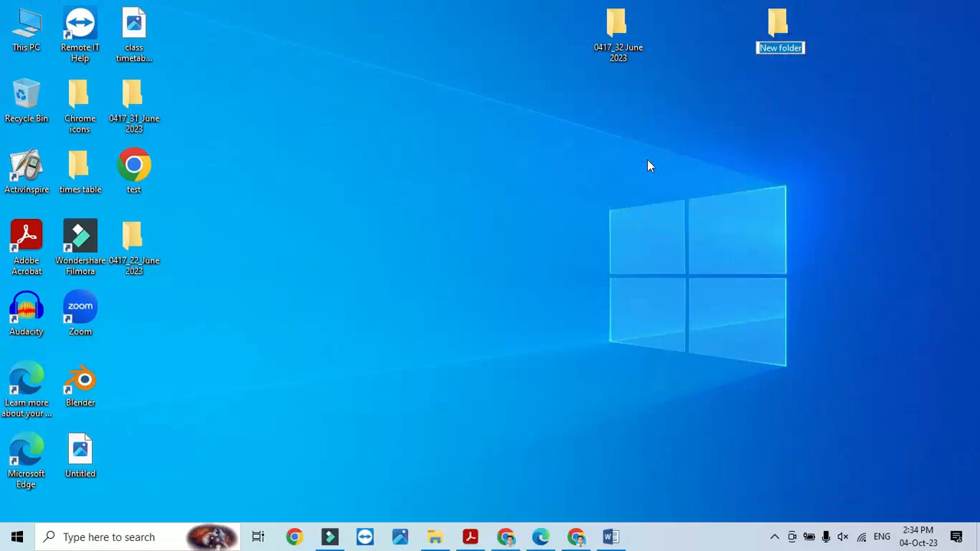
type("TASK")
key("Return")
- Copy all 11 files from the 0417_32 June 2023 folder into the TAS folder
key("alt+Tab")
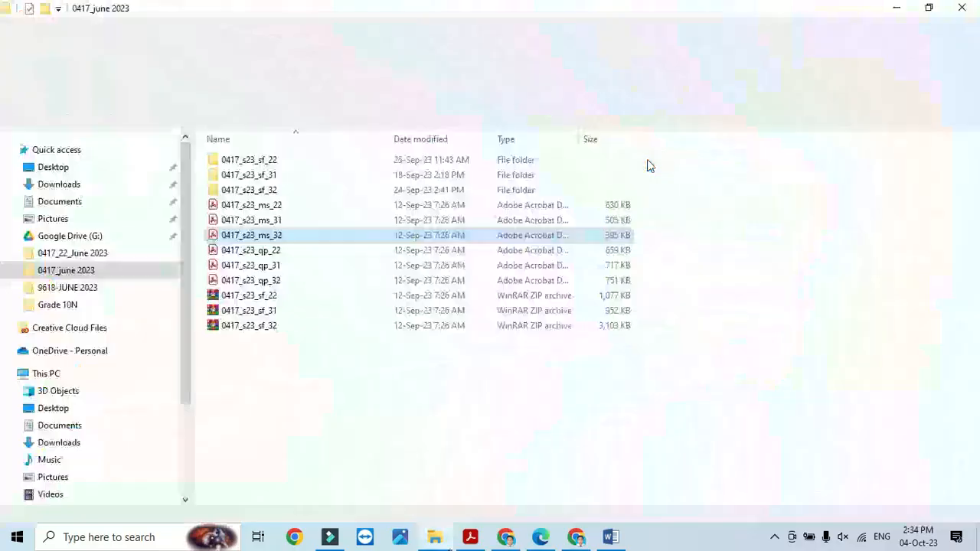
left_click(977, 4)
key("alt+Tab")
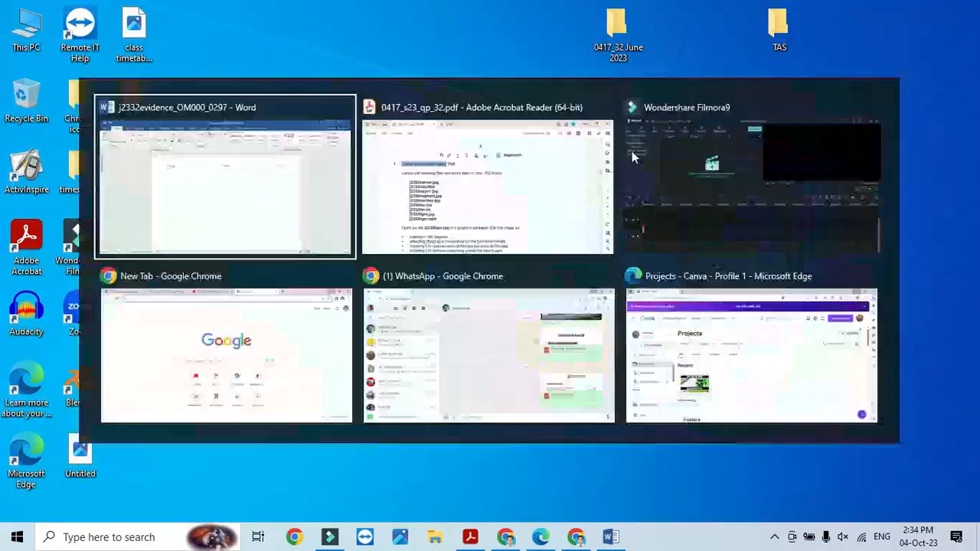
key("alt+Tab")
key("alt+Tab")
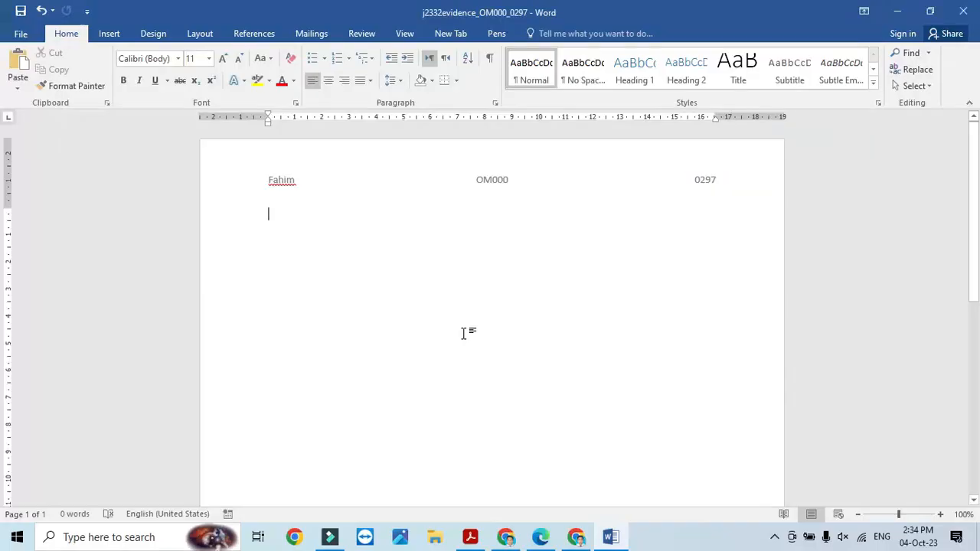
key("alt+Tab")
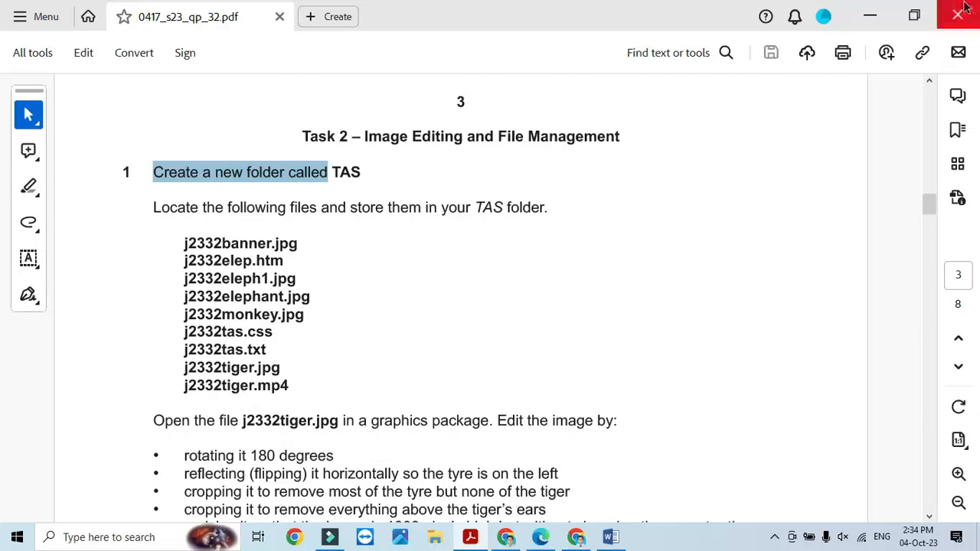
left_click(868, 16)
left_click(898, 11)
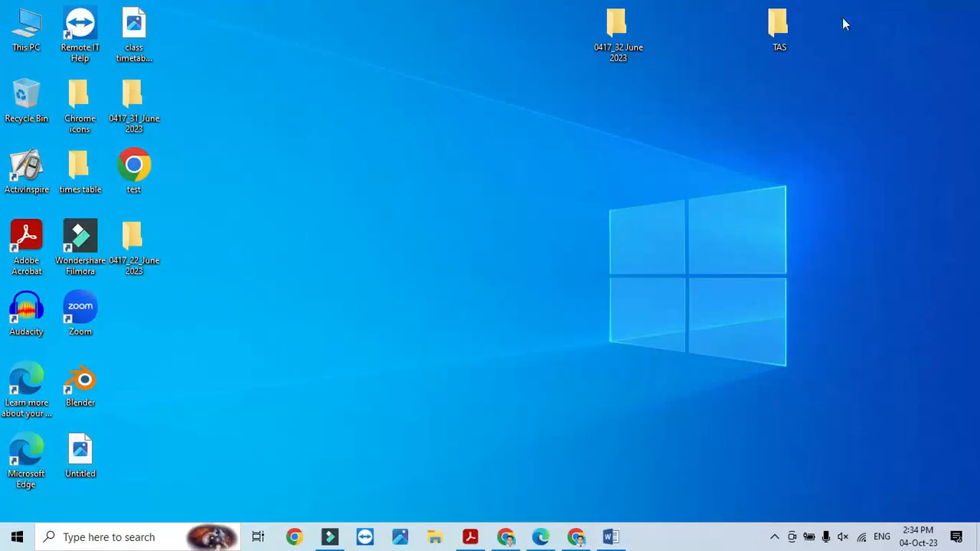
double_click(617, 26)
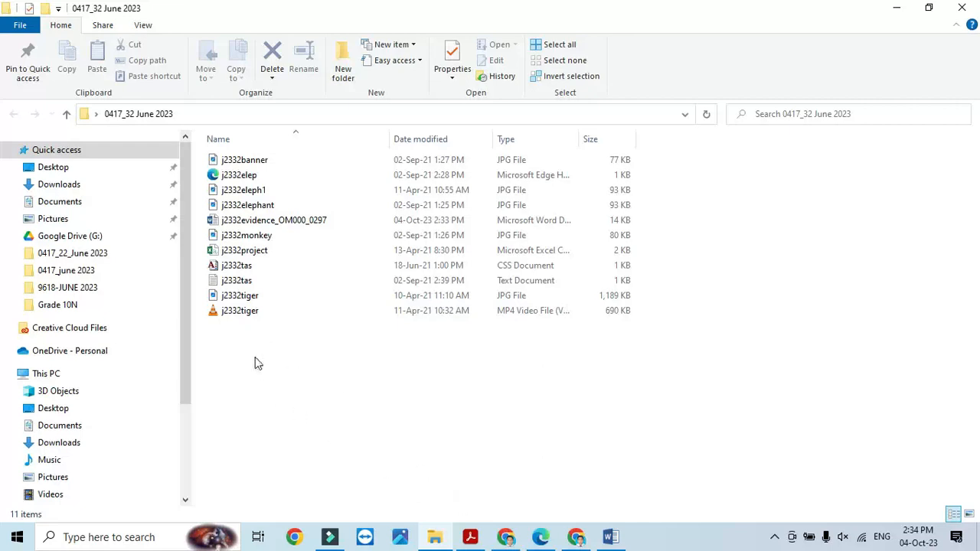
left_click_drag(240, 341, 260, 157)
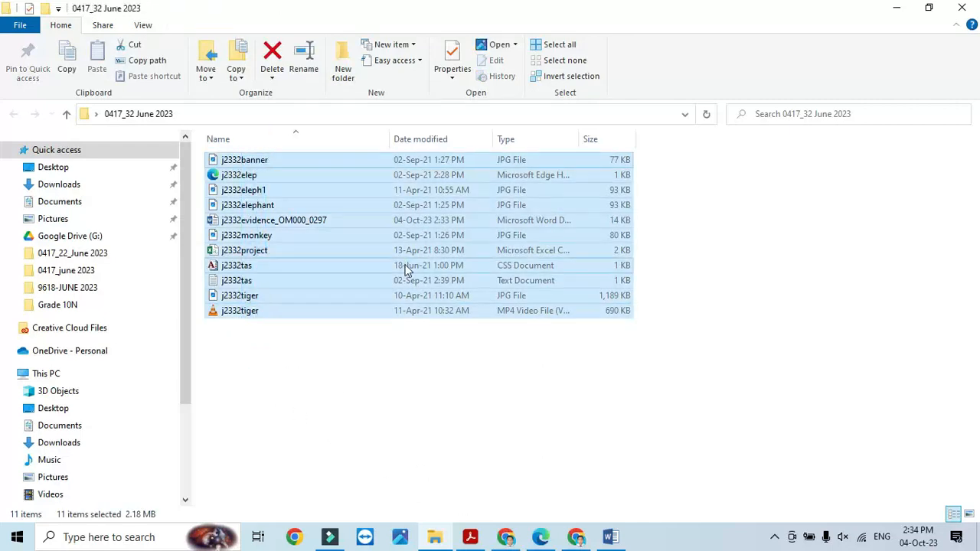
left_click(961, 7)
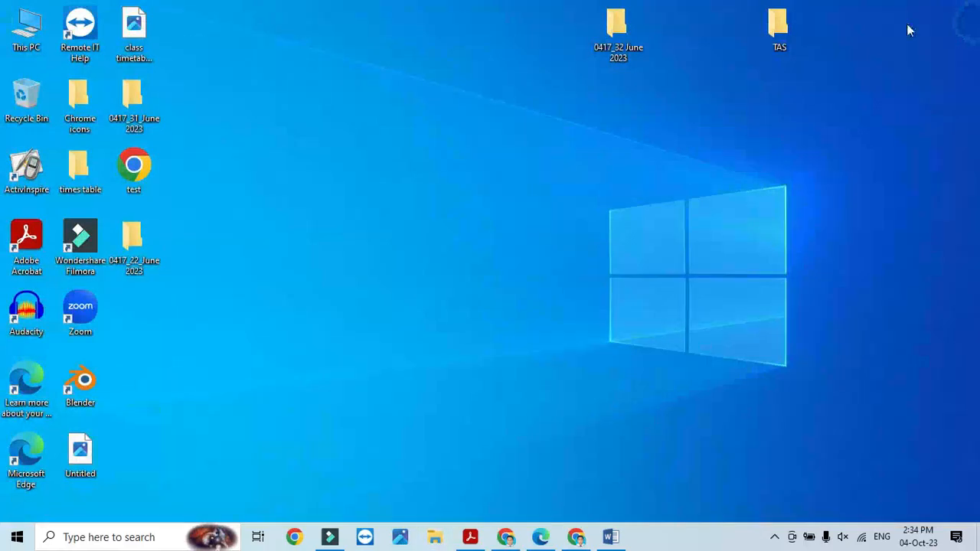
double_click(785, 29)
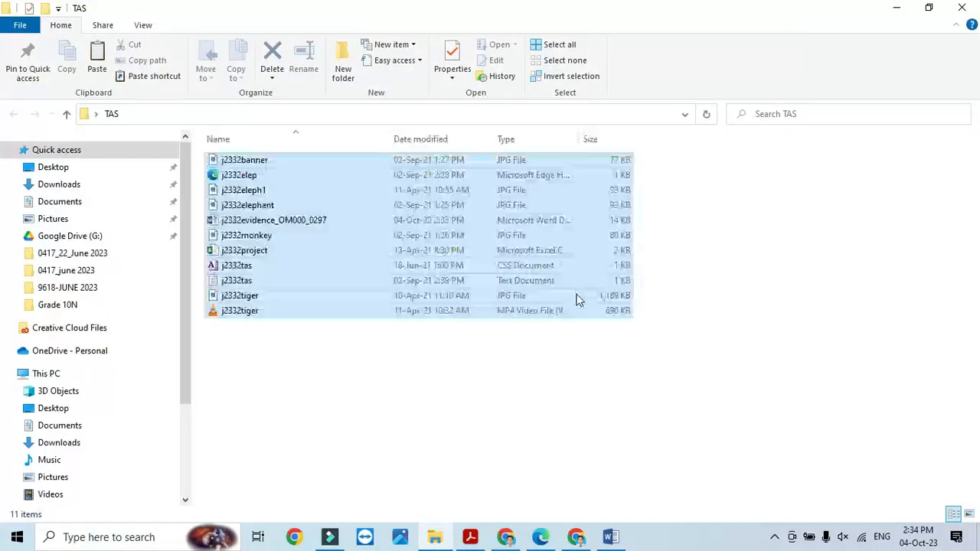
- Delete the evidence document and j2332project file from TAS, leaving nine files
left_click(611, 538)
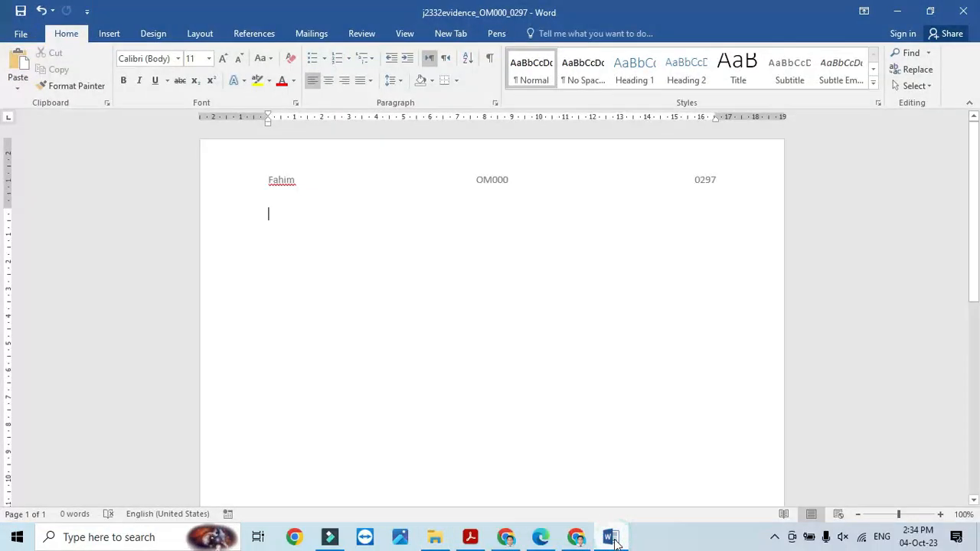
left_click(470, 537)
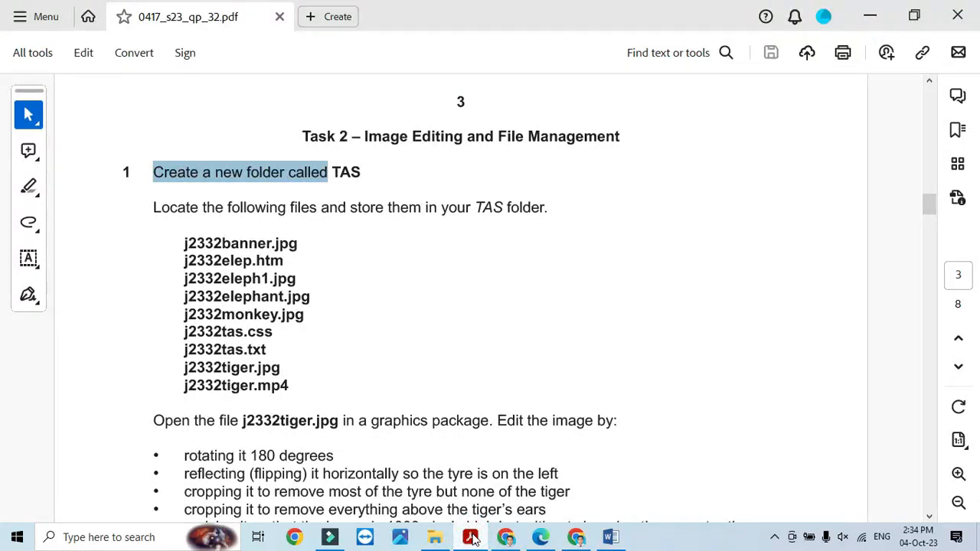
left_click(471, 539)
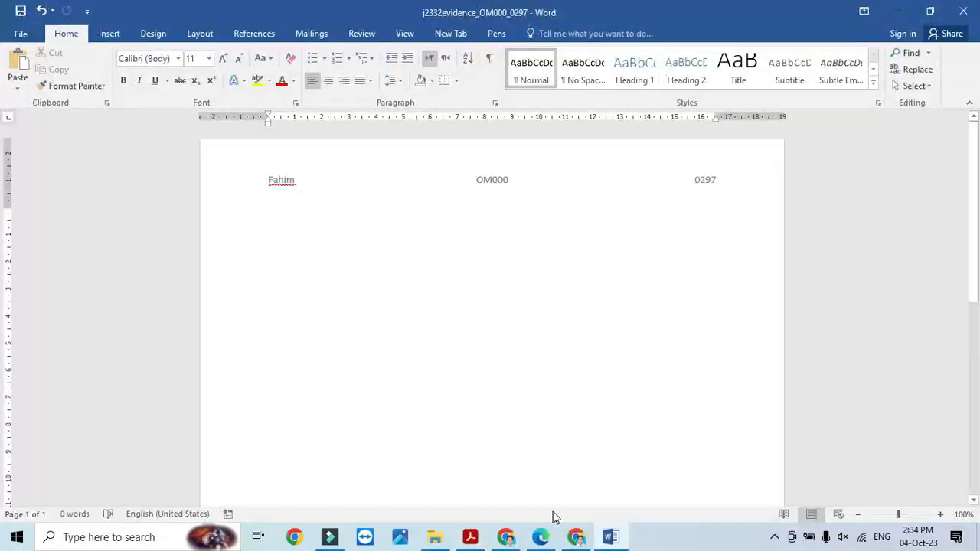
left_click(433, 541)
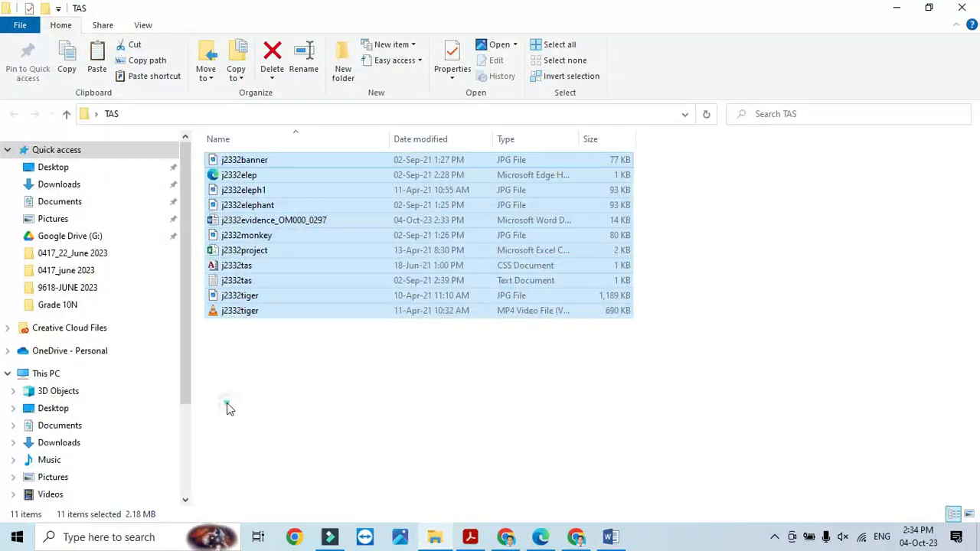
left_click(225, 407)
left_click(302, 222)
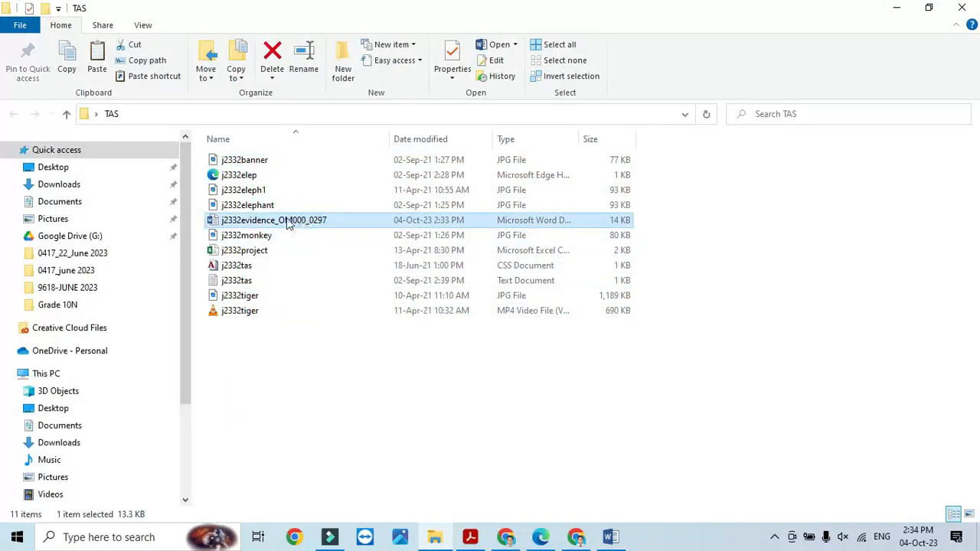
left_click(260, 250, "ctrl")
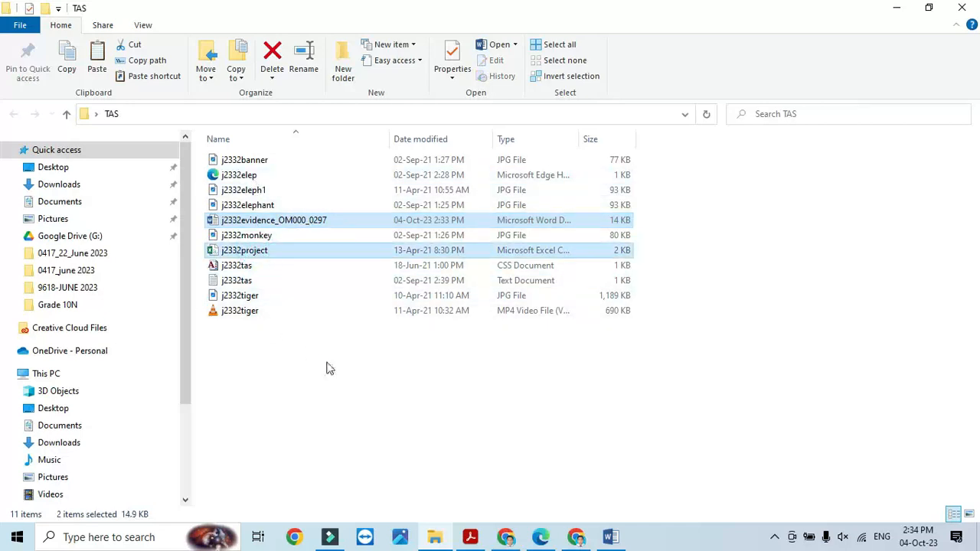
key("Delete")
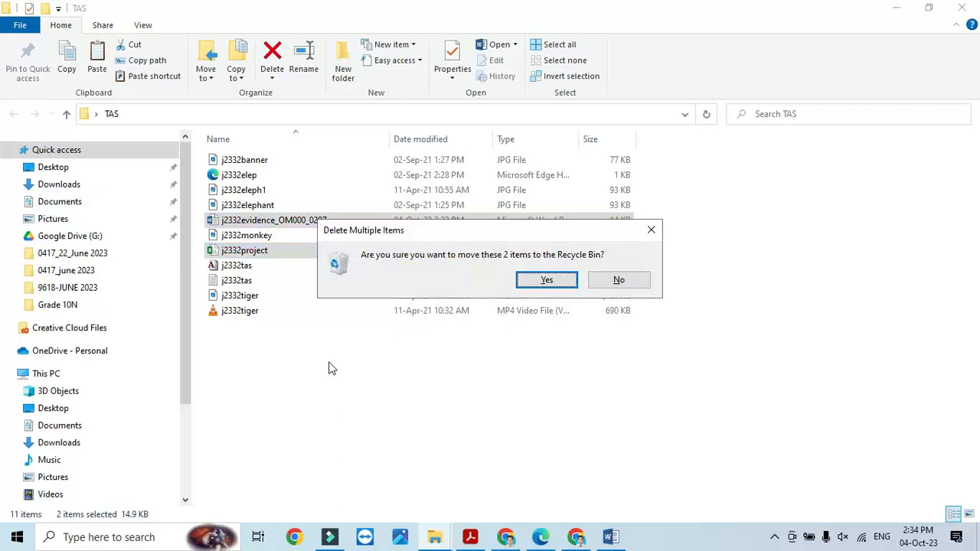
left_click(536, 287)
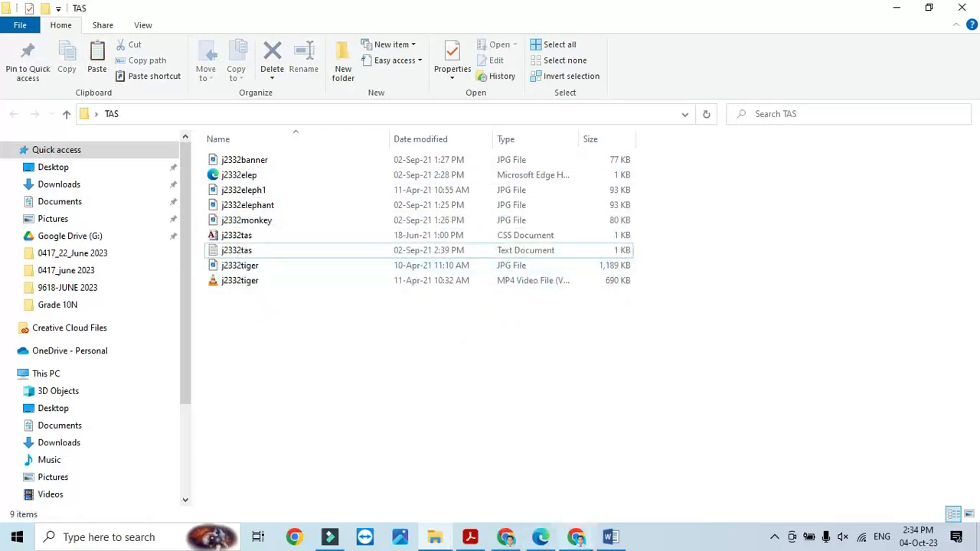
left_click(470, 537)
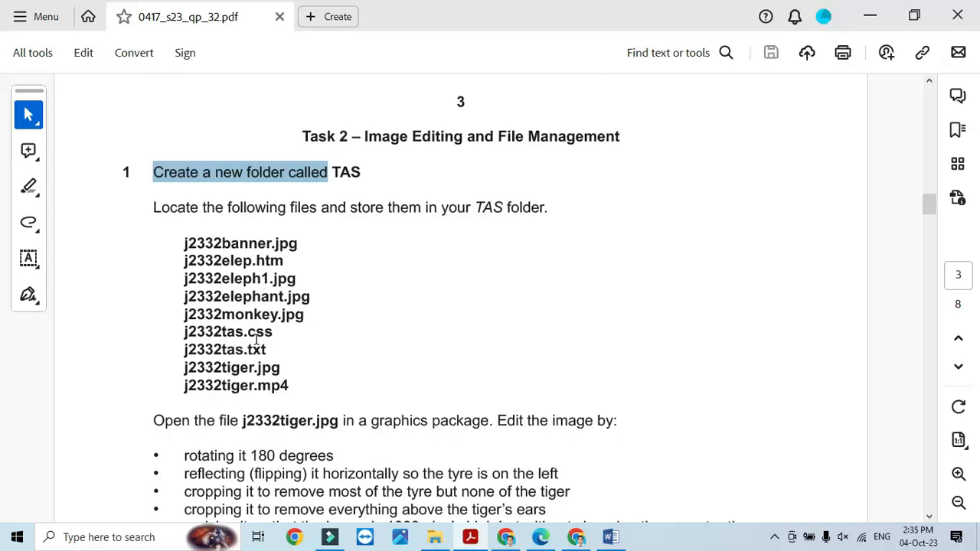
- Highlight the instruction to open j2332tiger.jpg, then select that file in the TAS folder
scroll(442, 367, "down", 6)
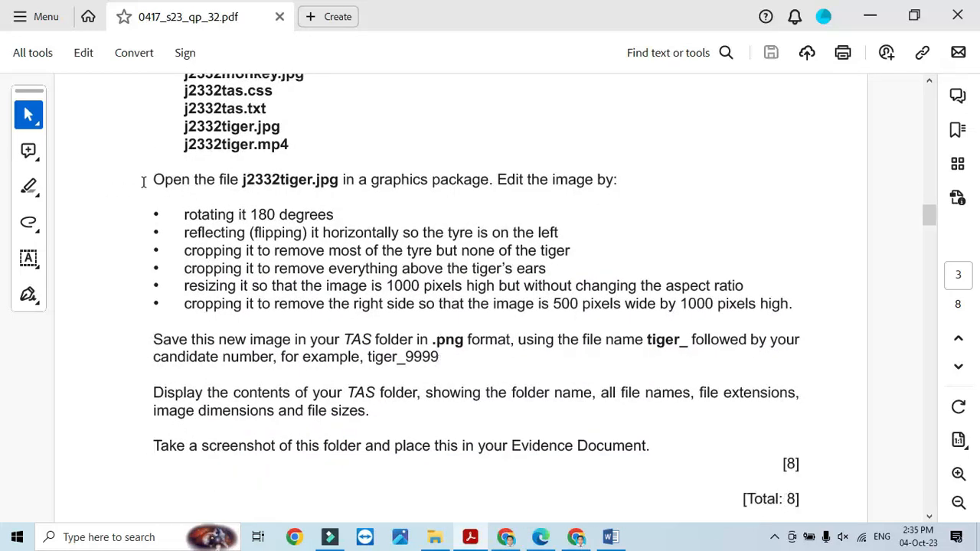
left_click_drag(149, 179, 614, 186)
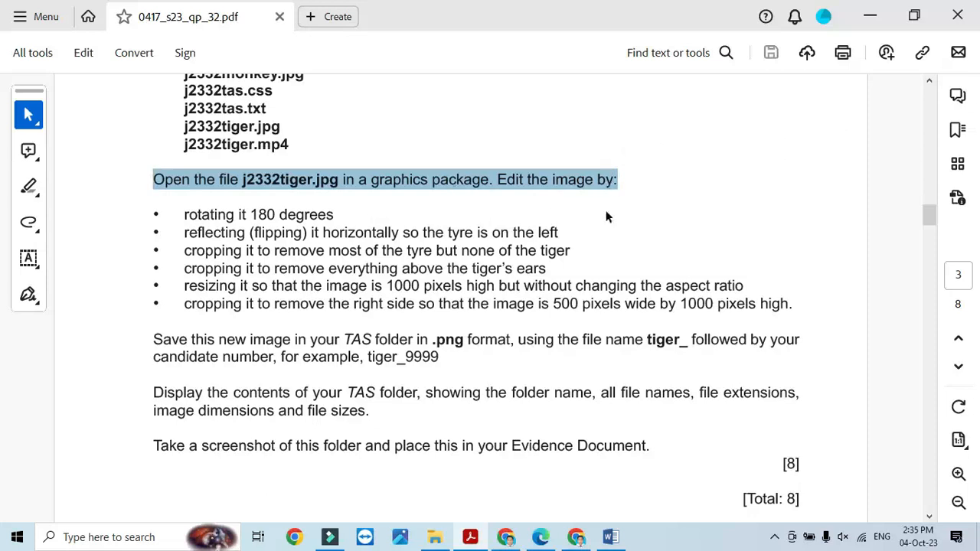
mouse_move(442, 539)
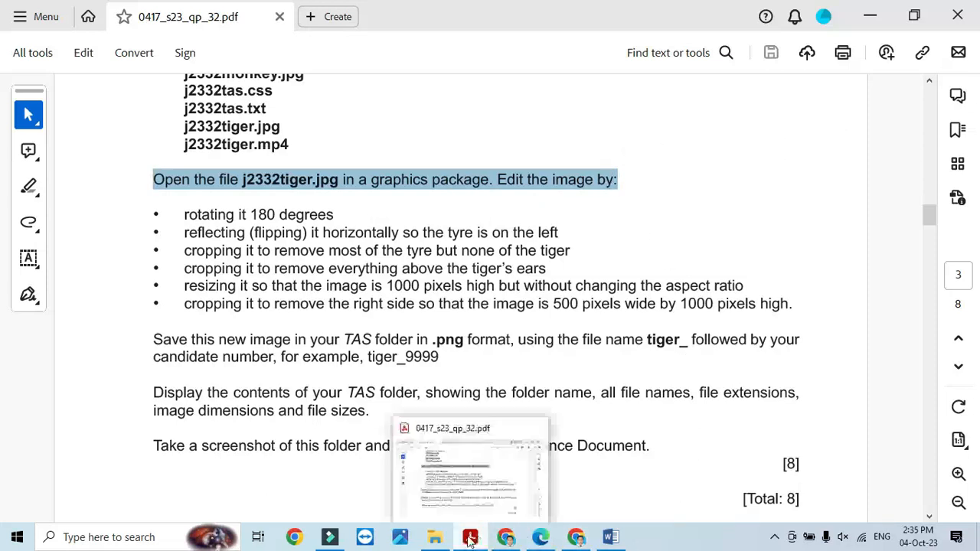
left_click(444, 539)
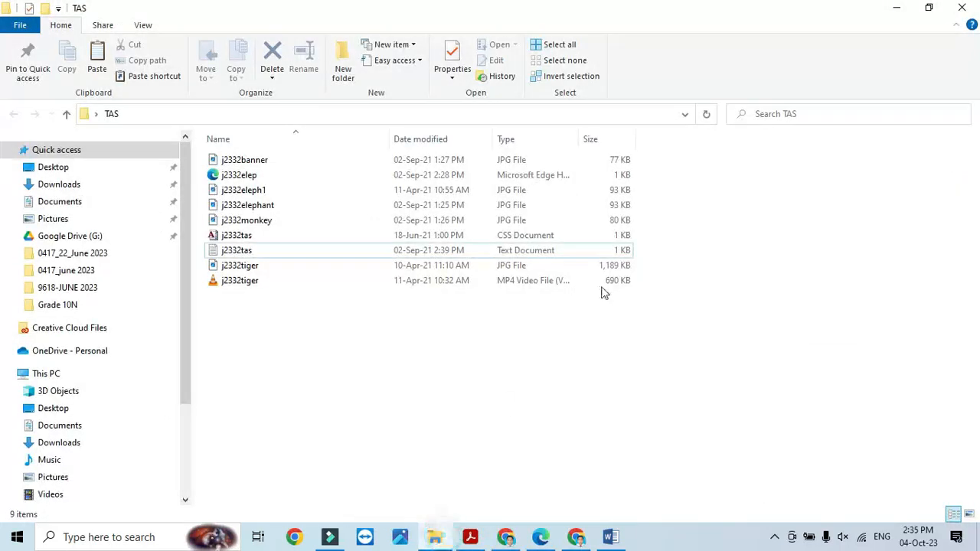
left_click(256, 267)
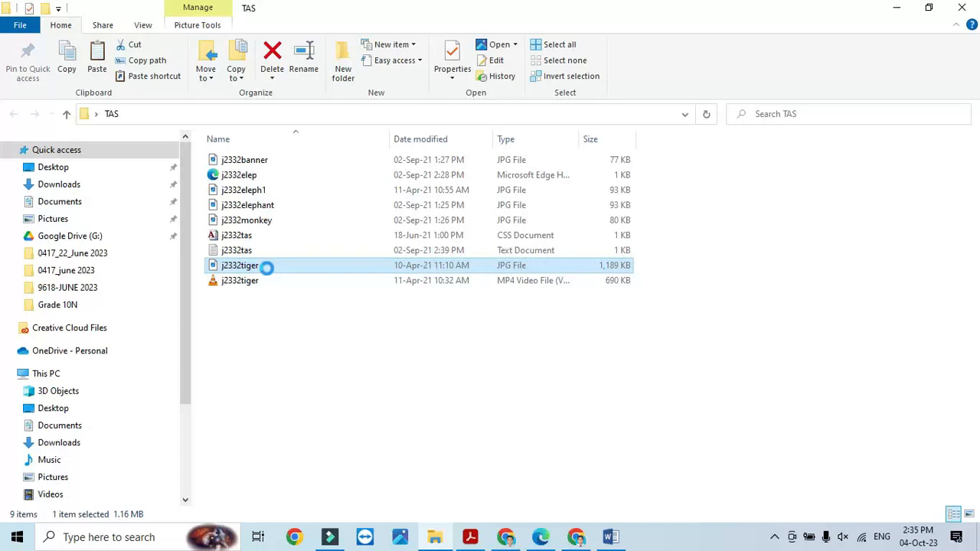
- Open j2332tiger in Paint and zoom out to 25% to see the whole tiger
right_click(266, 267)
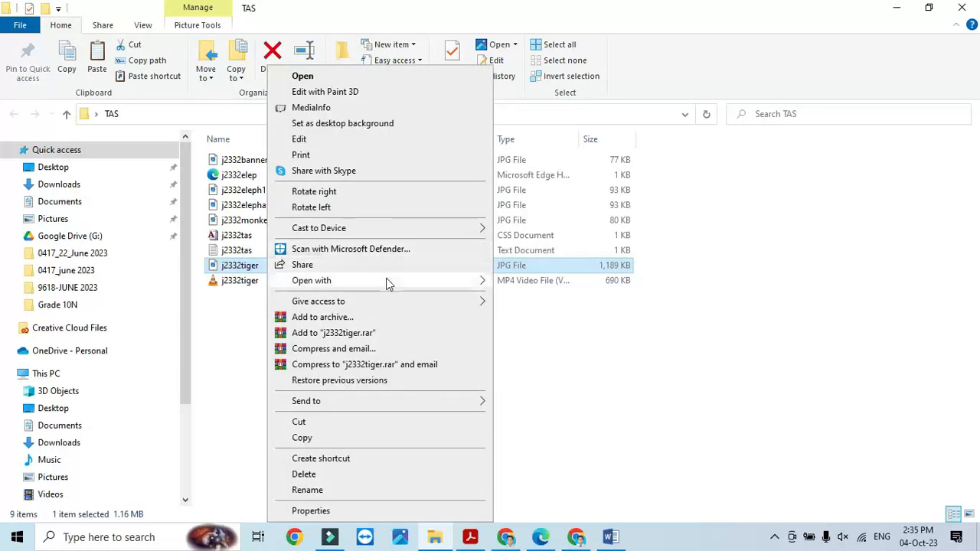
mouse_move(529, 283)
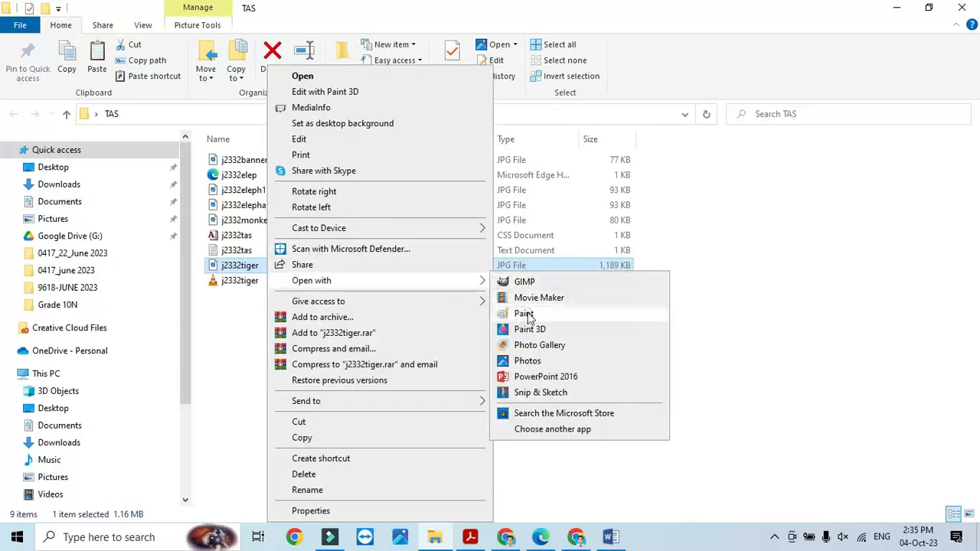
left_click(529, 313)
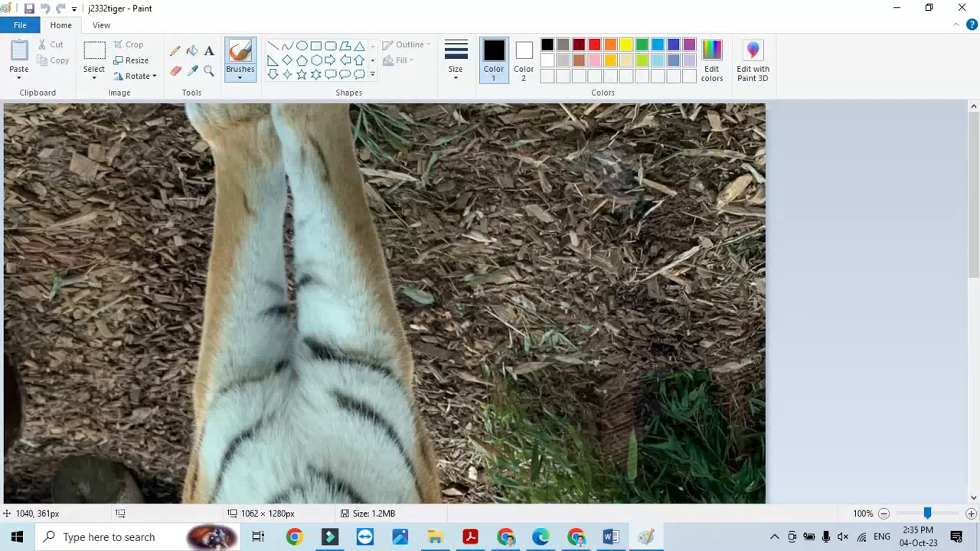
left_click(922, 513)
left_click_drag(914, 515, 912, 517)
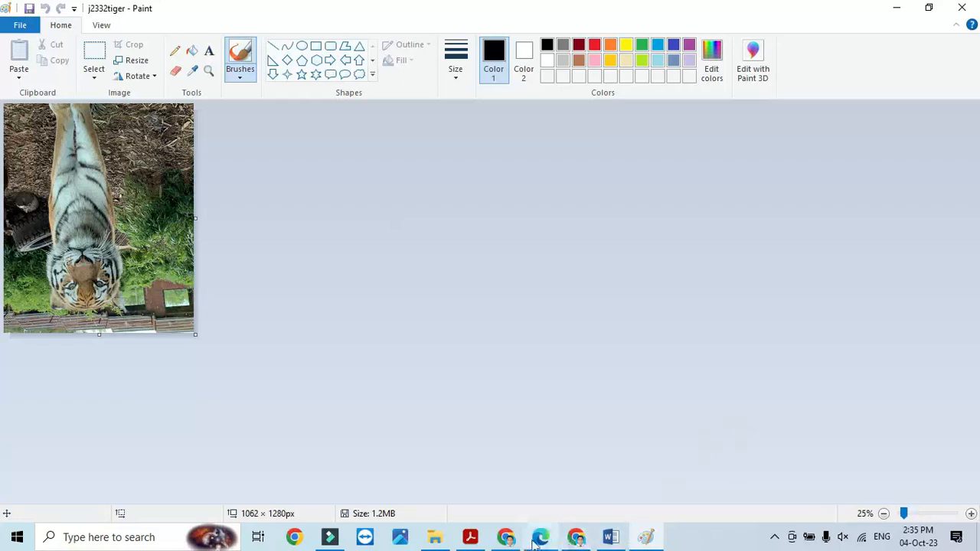
- Rotate the tiger image 180 degrees as the instructions direct
left_click(482, 540)
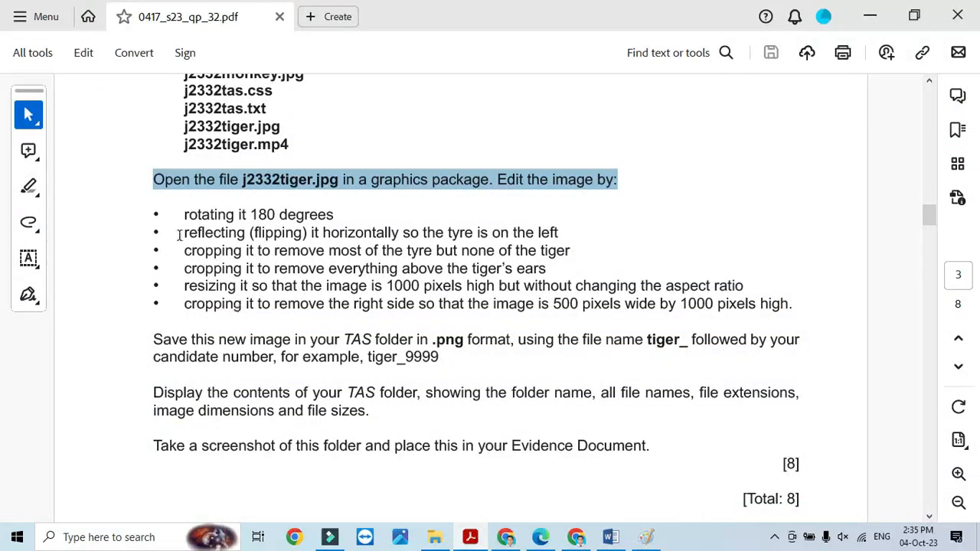
left_click_drag(182, 215, 334, 215)
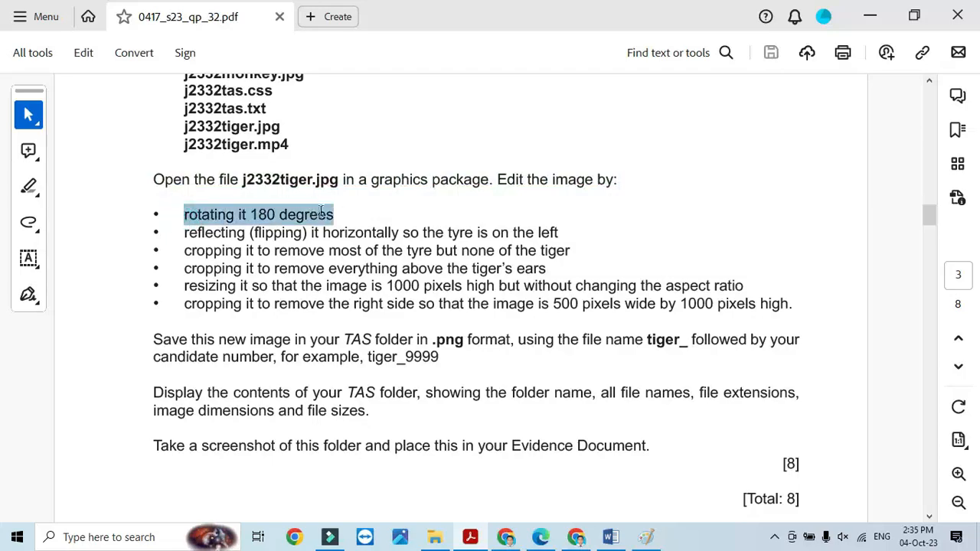
left_click(470, 539)
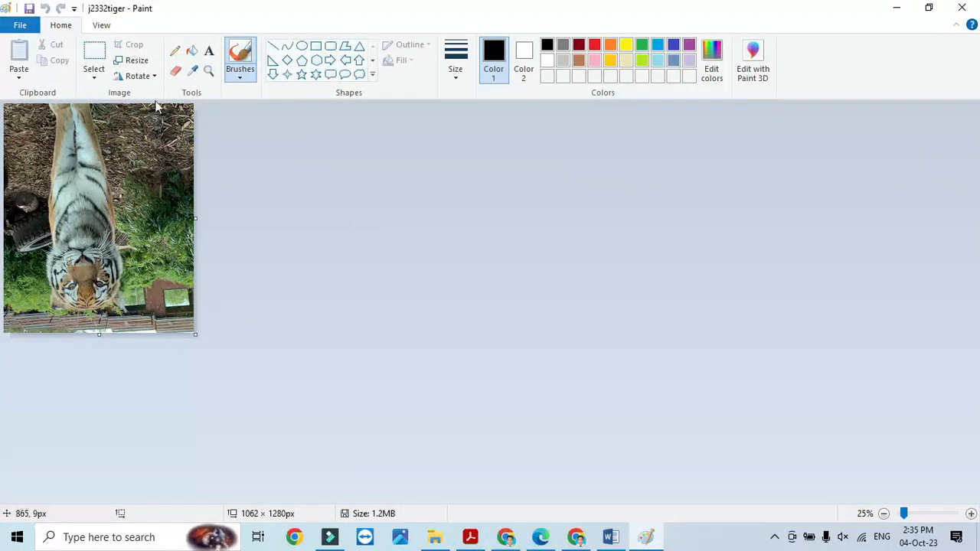
left_click(154, 77)
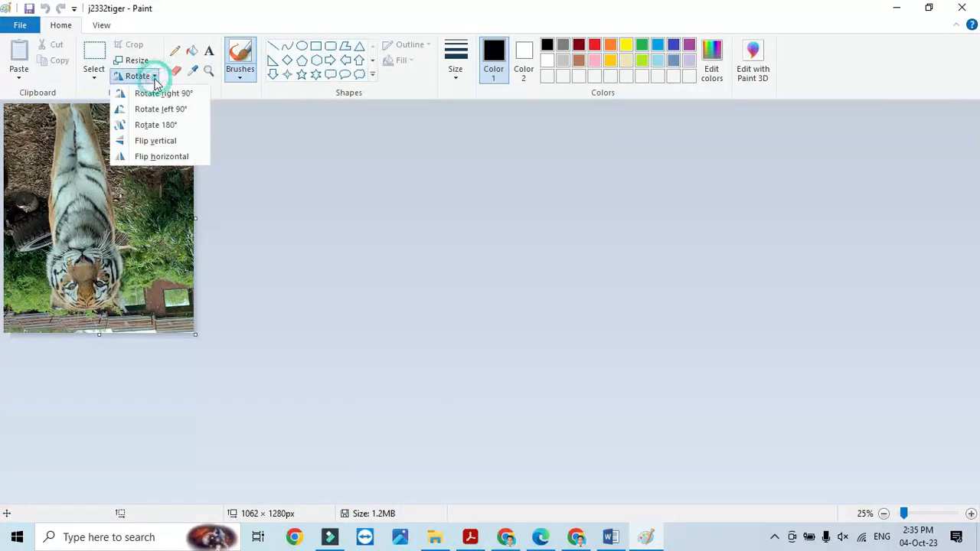
left_click(157, 125)
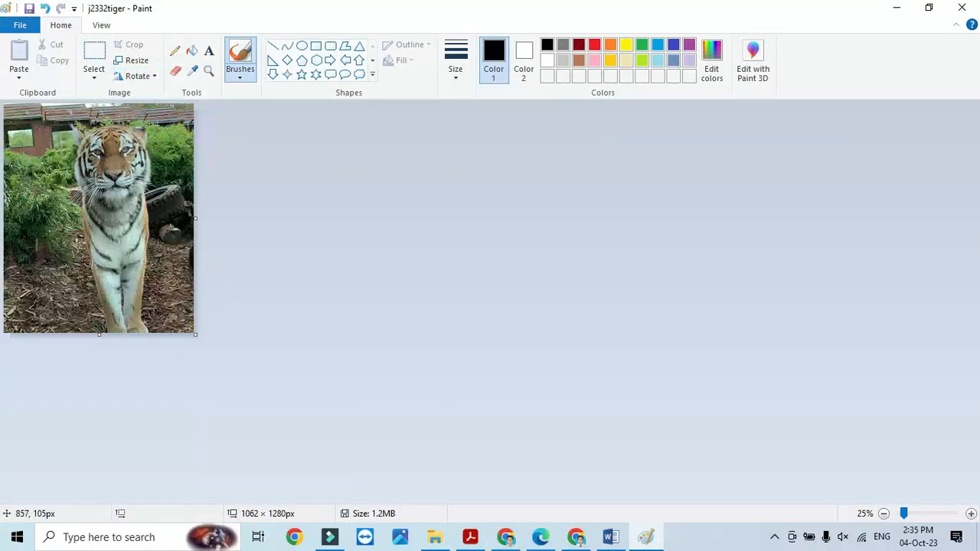
- Flip the tiger horizontally so the tyre sits on the left
left_click(470, 537)
left_click_drag(185, 234, 560, 234)
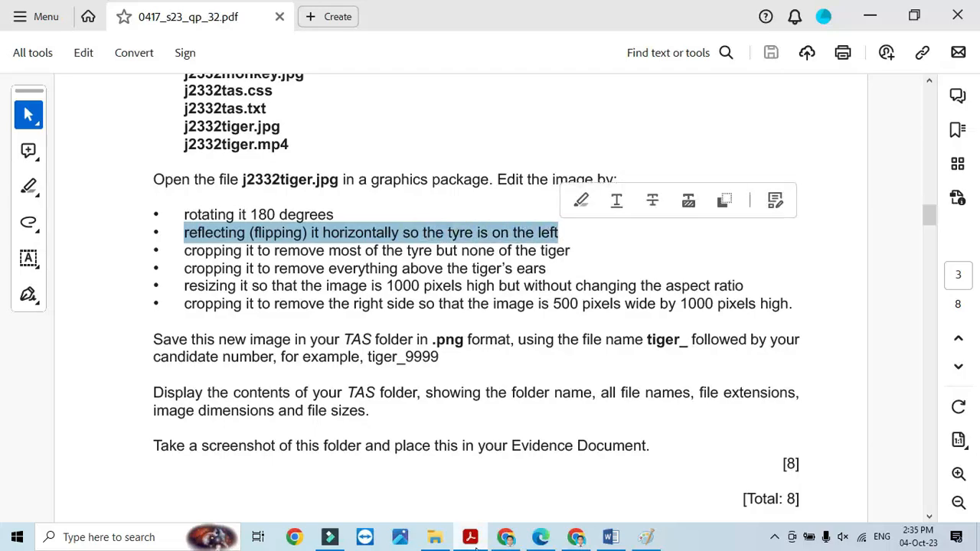
key("alt+Tab")
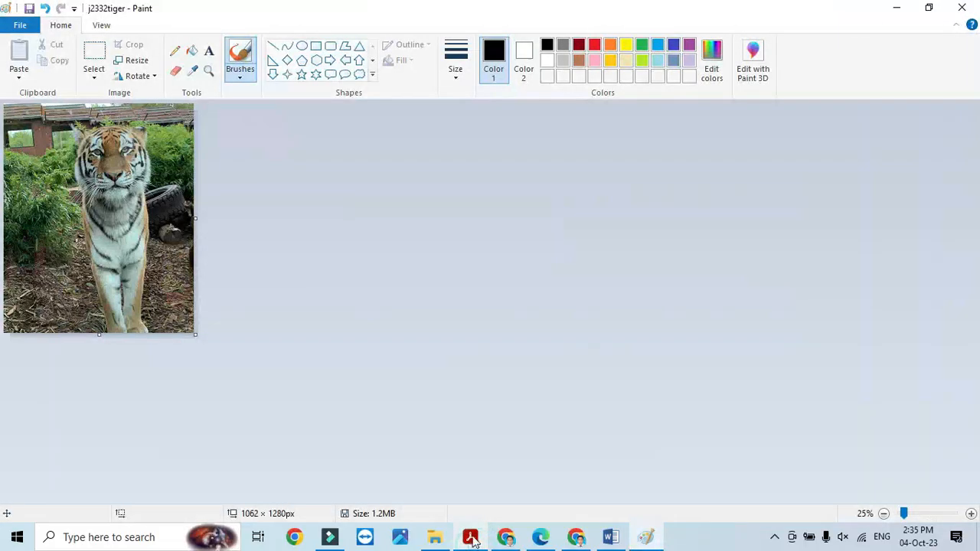
left_click(153, 76)
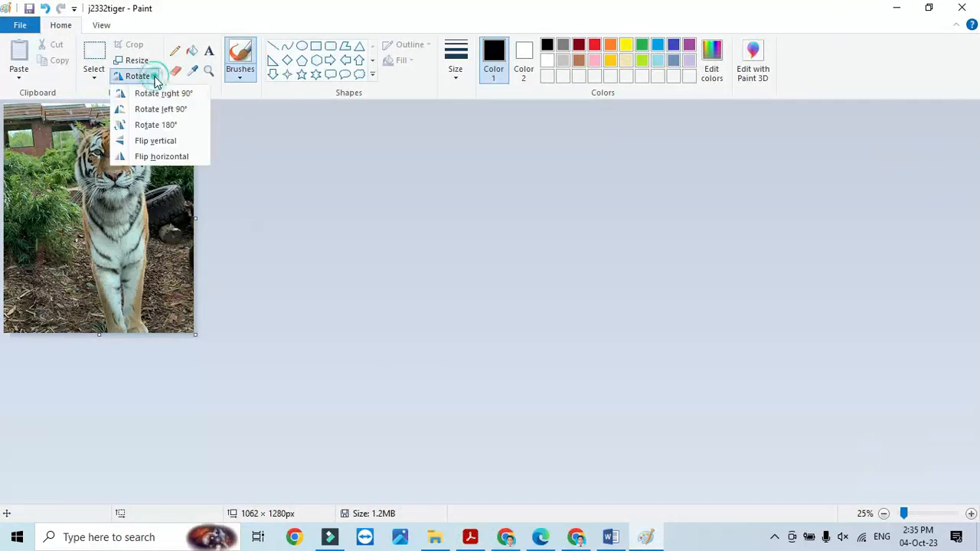
left_click(163, 156)
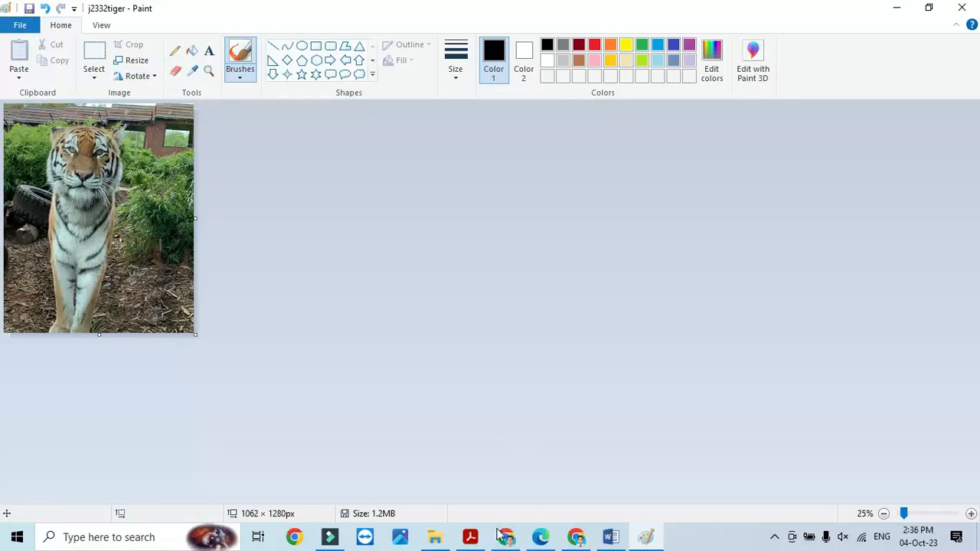
- Mark the tyre-cropping instruction, switch Paint to rectangular selection and undo a stray stroke
left_click(470, 537)
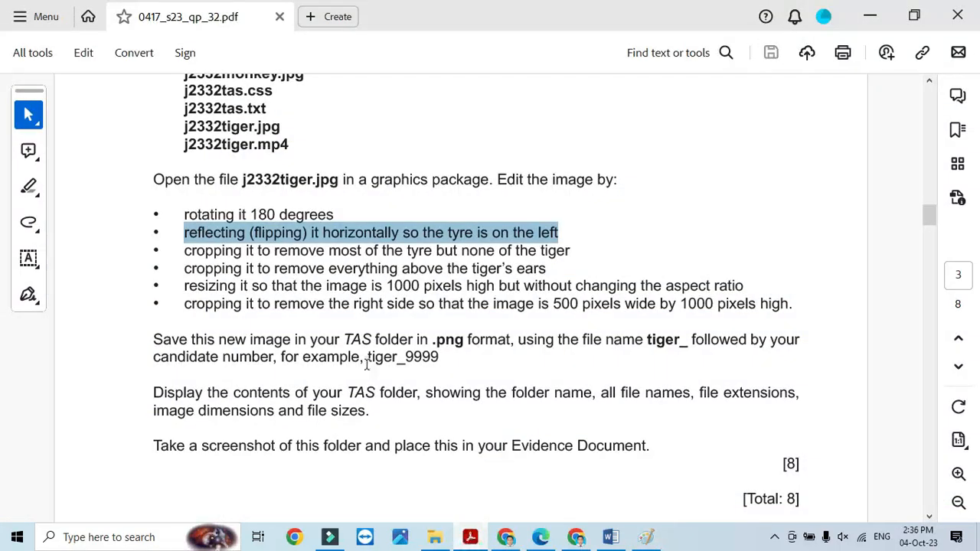
left_click_drag(190, 265, 569, 252)
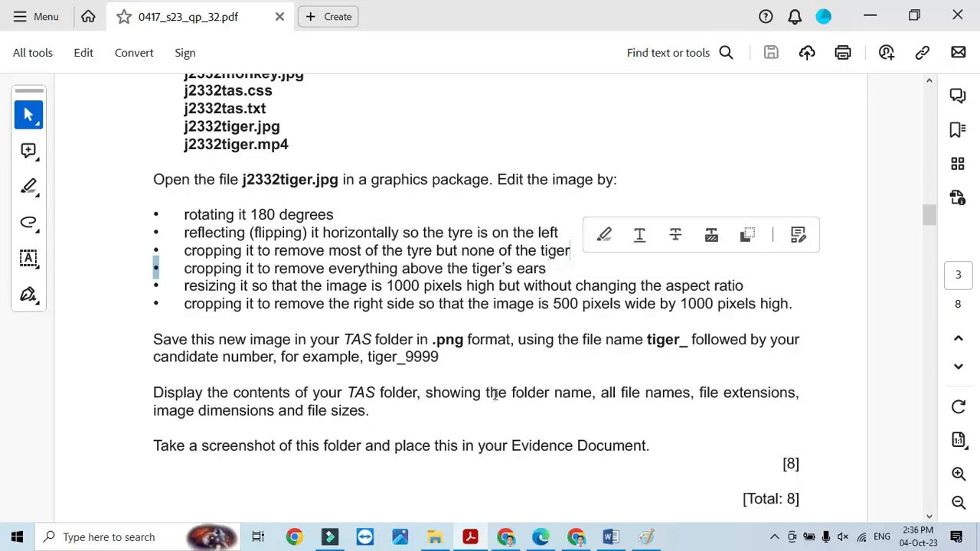
left_click(473, 537)
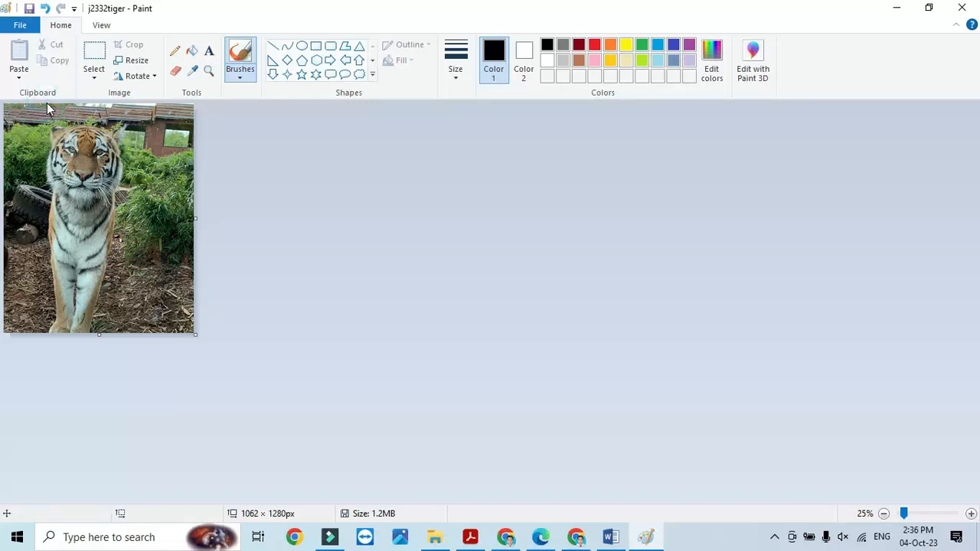
mouse_move(47, 104)
left_mouse_down()
mouse_move(113, 111)
mouse_move(161, 131)
left_mouse_up()
left_click(93, 56)
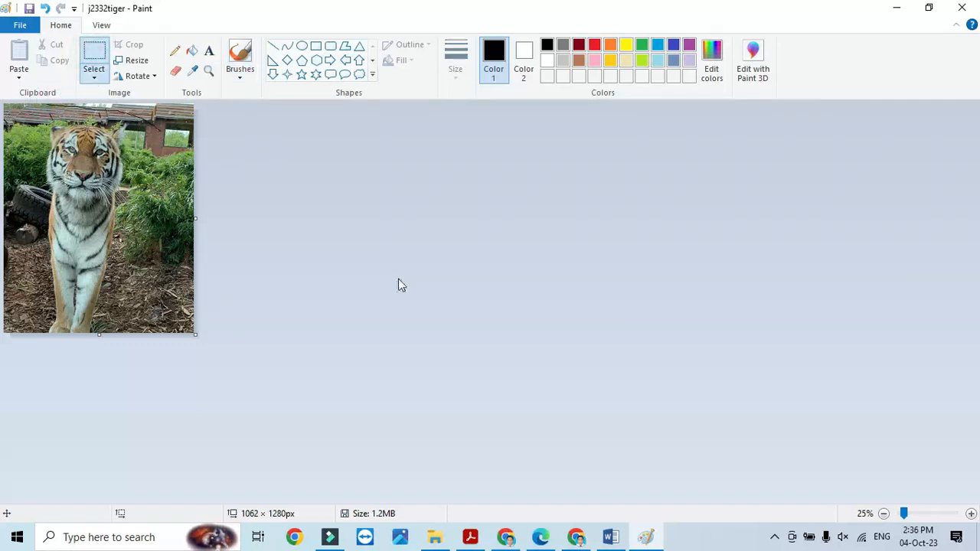
key("ctrl+z")
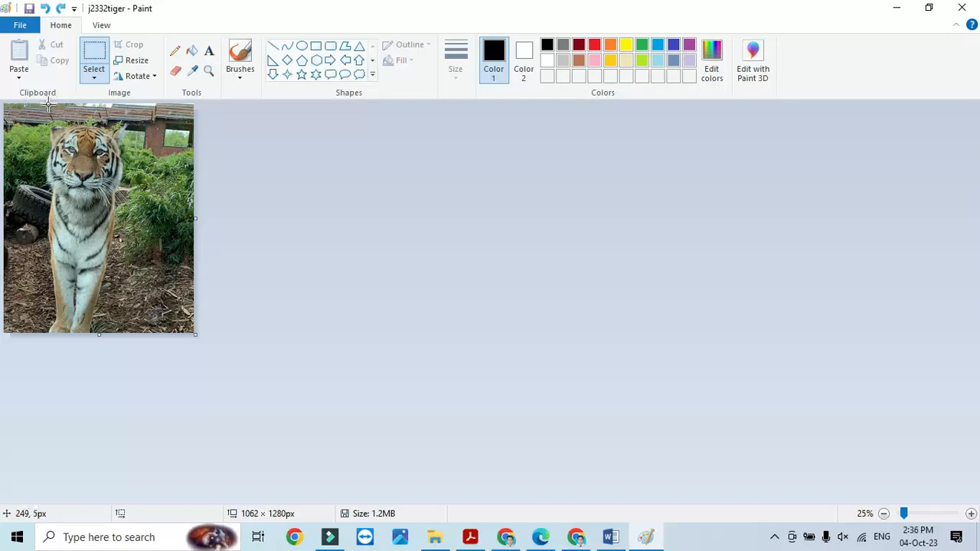
- Crop the tiger to 829 × 1279 px without the left tyre strip; highlight the ear-cropping instruction
left_click_drag(47, 104, 175, 220)
key("ctrl+z")
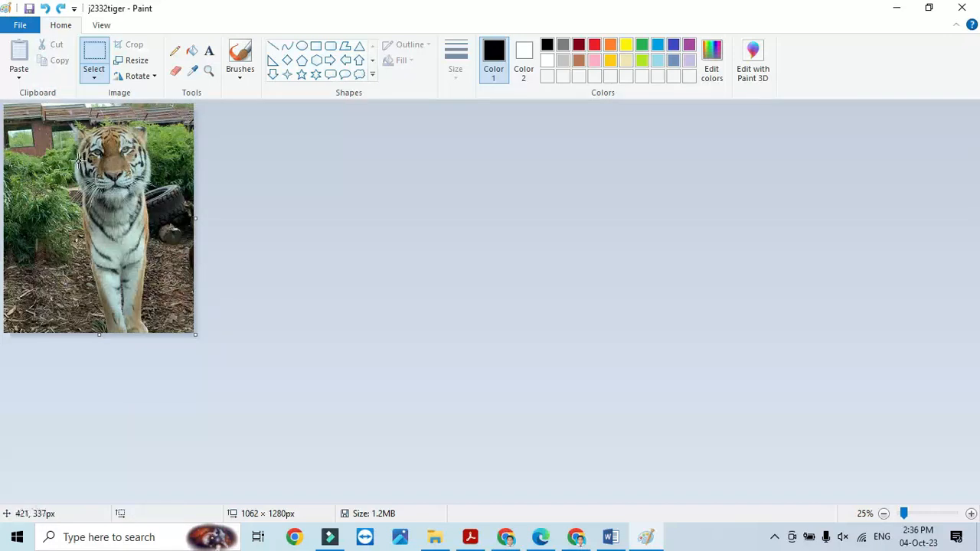
key("ctrl+z")
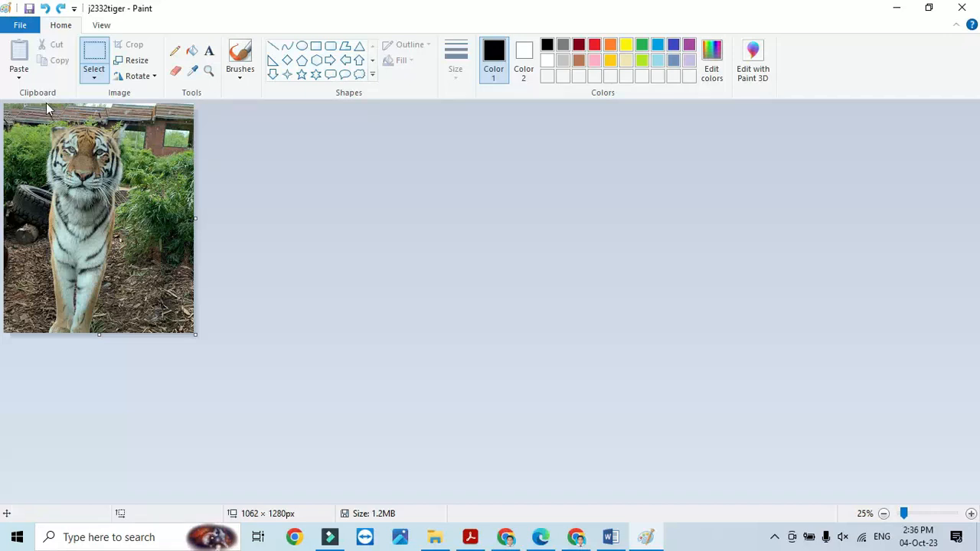
left_click_drag(45, 103, 198, 334)
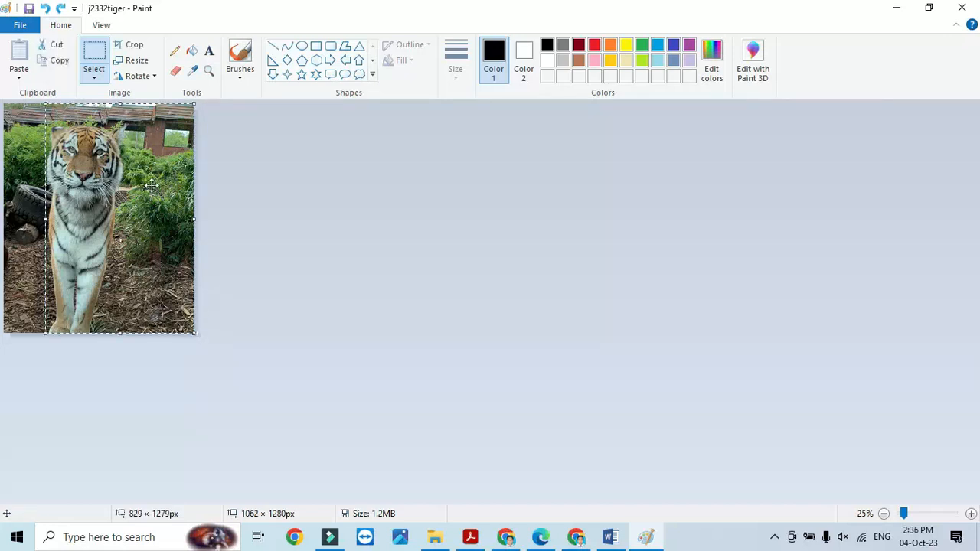
left_click(123, 46)
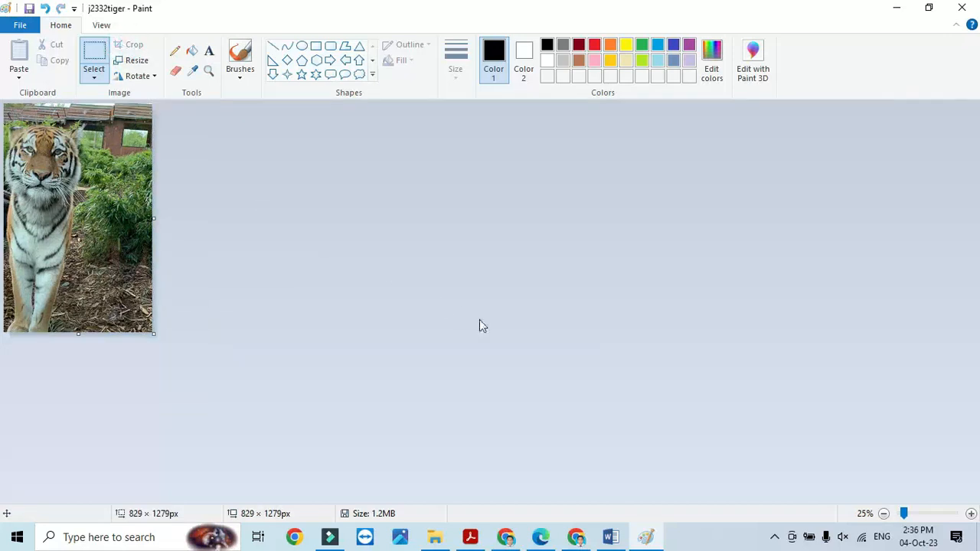
key("alt+Tab")
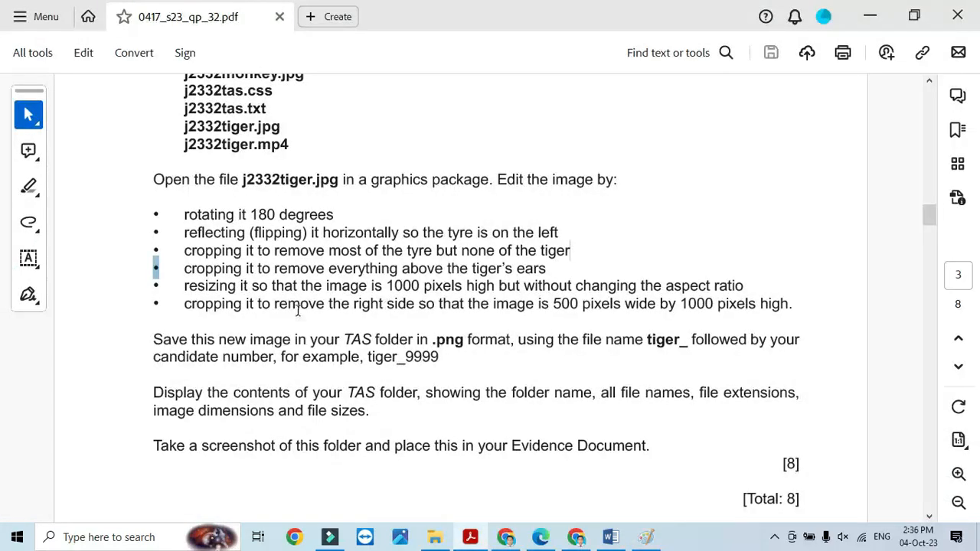
left_click_drag(184, 268, 546, 270)
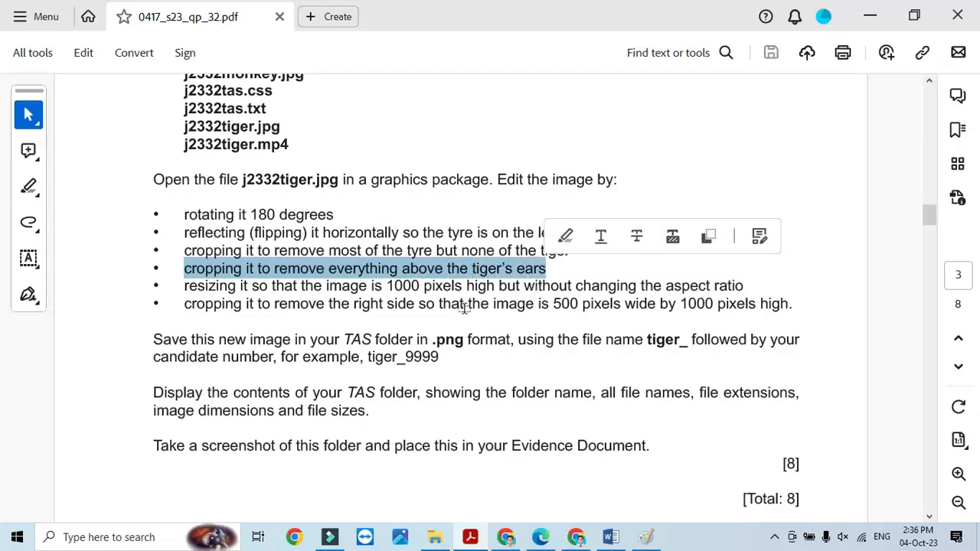
- Crop away everything above the tiger's ears to 820 × 1182 px, then highlight the resizing instruction
key("alt+Tab")
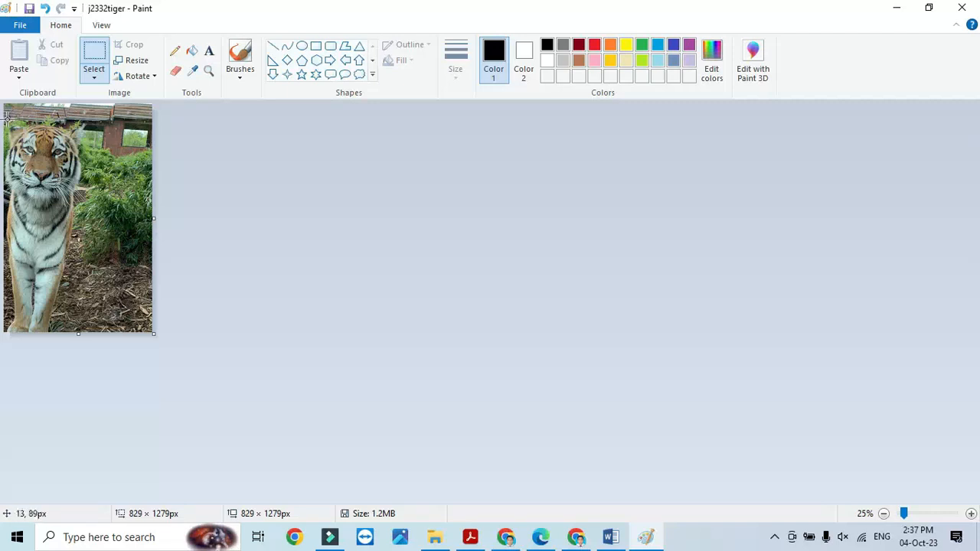
left_click_drag(6, 123, 158, 337)
left_click(130, 47)
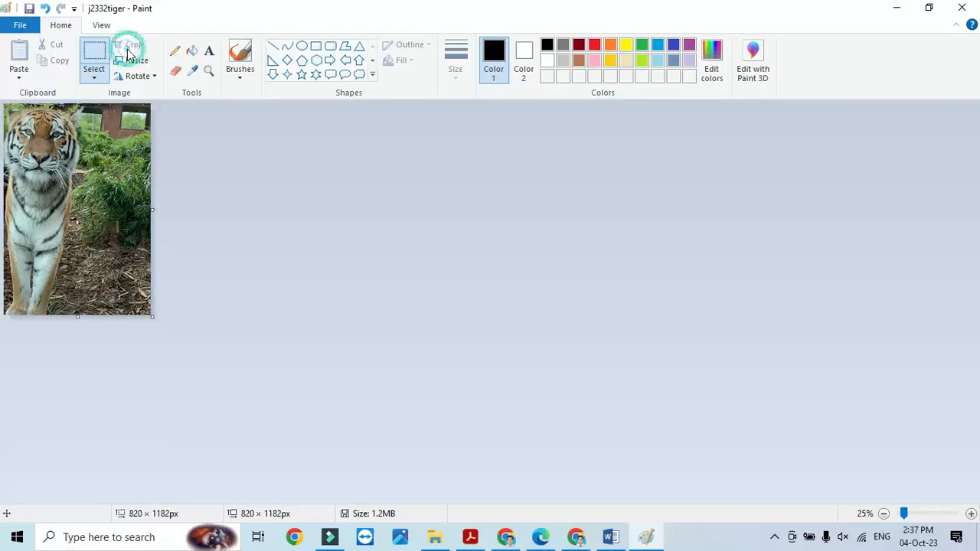
key("alt+Tab")
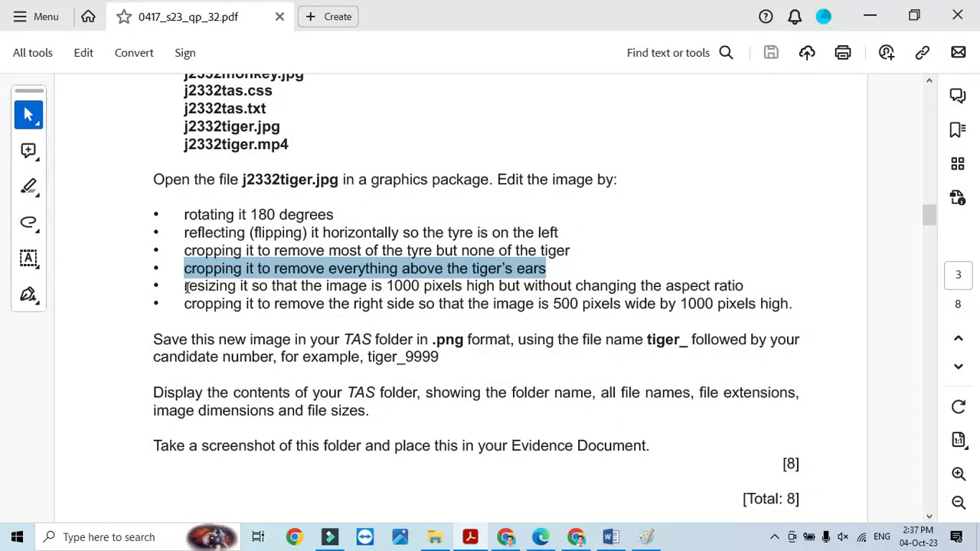
left_click_drag(186, 287, 747, 288)
key("alt+Tab")
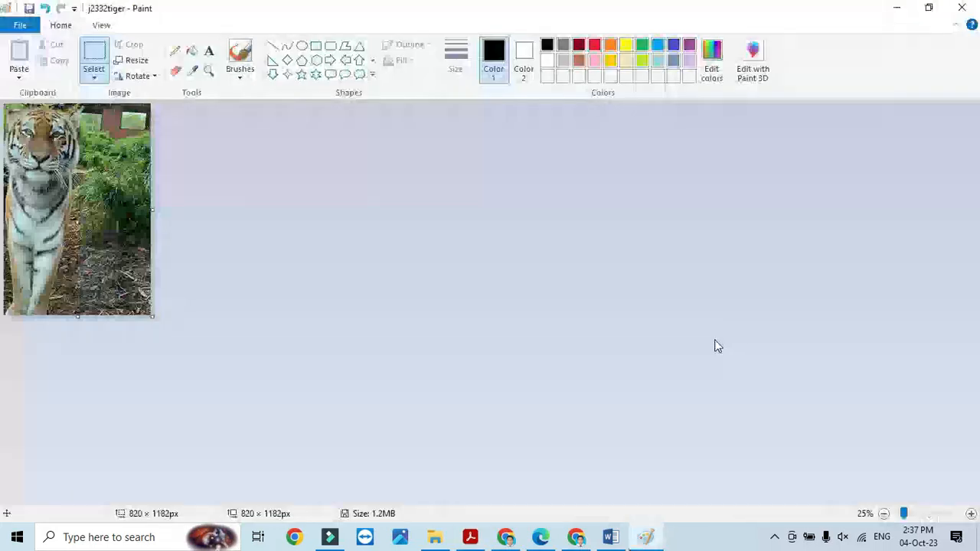
- Resize the tiger image in pixels to 820 × 1000 with aspect ratio unlocked, then return to the PDF
left_click(132, 60)
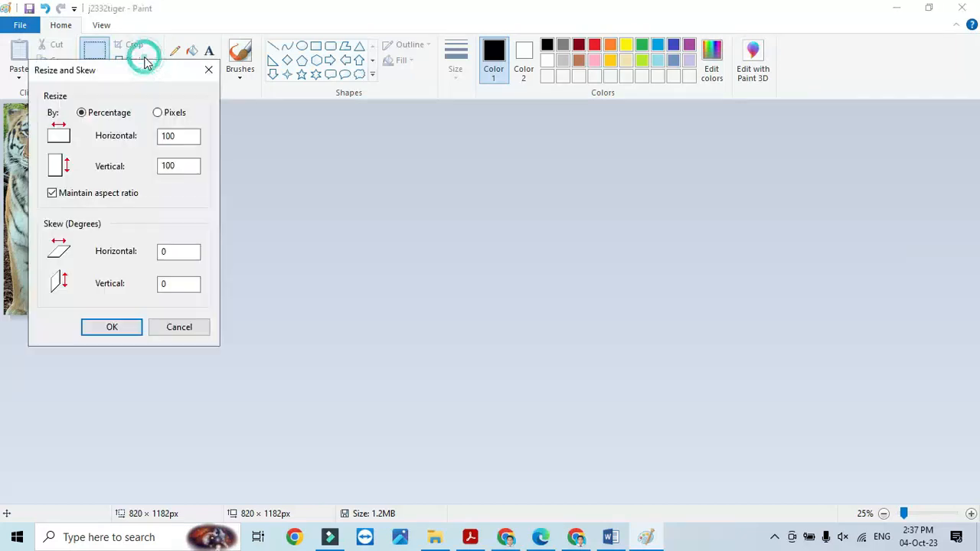
left_click(52, 194)
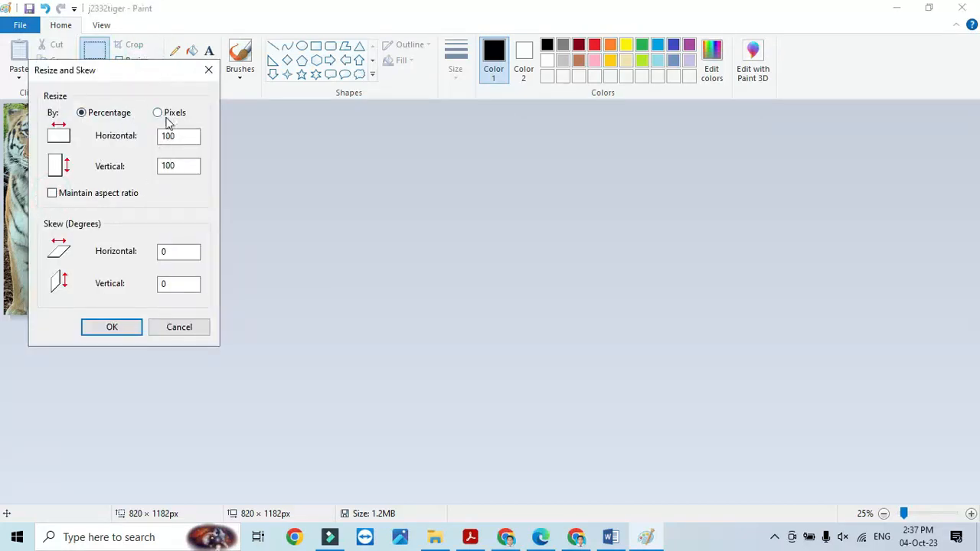
left_click(158, 113)
key("alt+Tab")
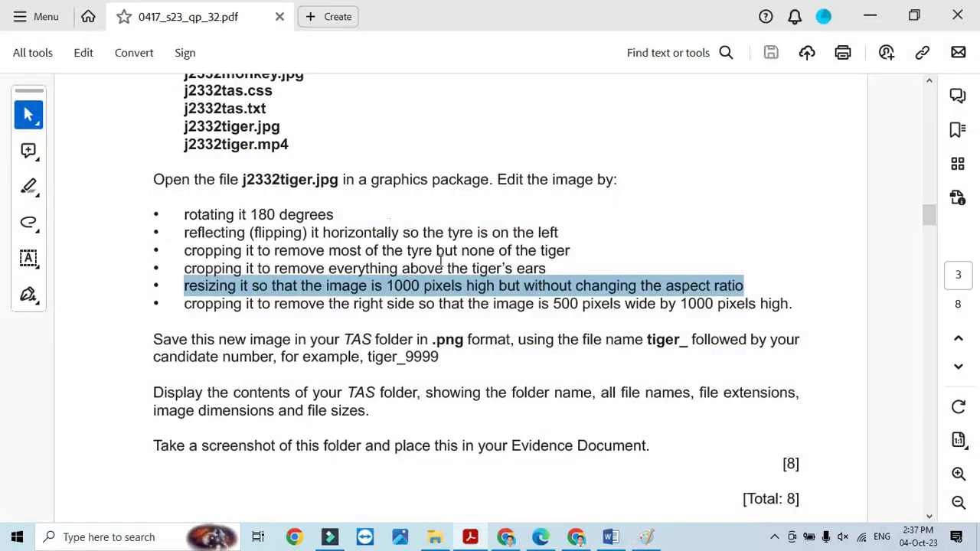
key("alt+Tab")
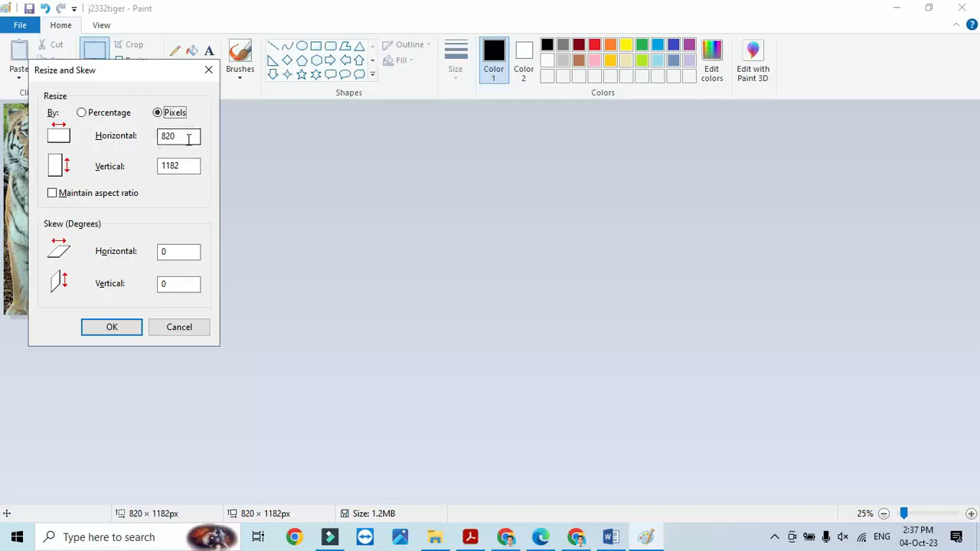
left_click_drag(189, 167, 116, 170)
type("1000")
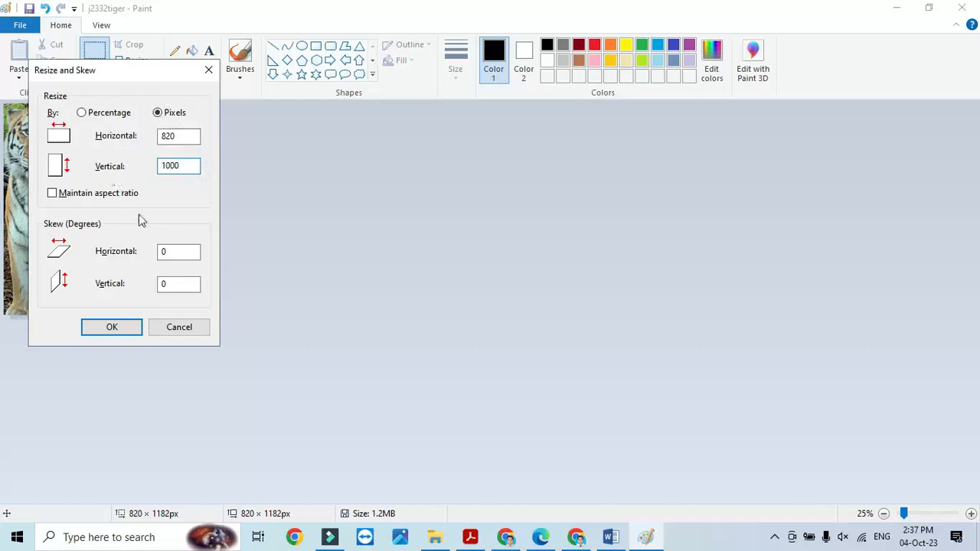
left_click(125, 325)
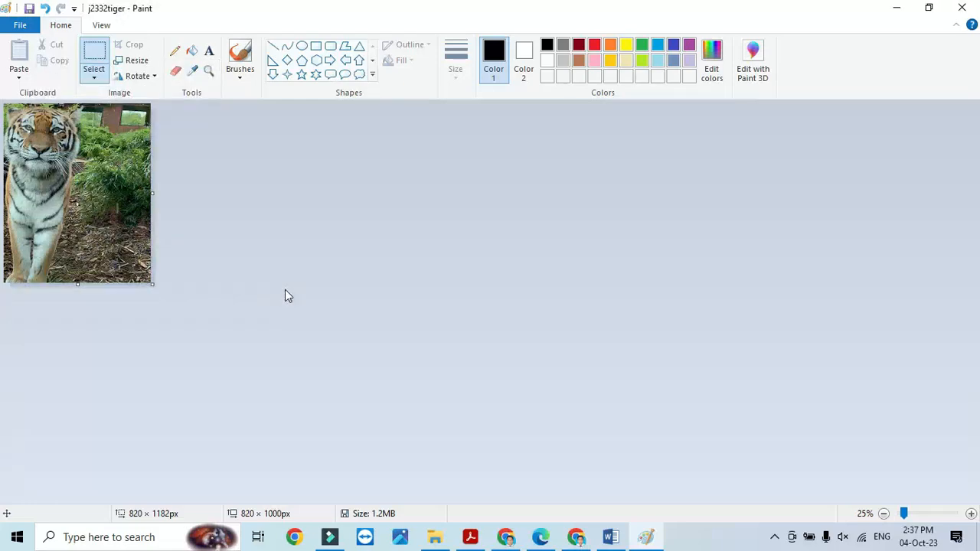
key("alt+Tab")
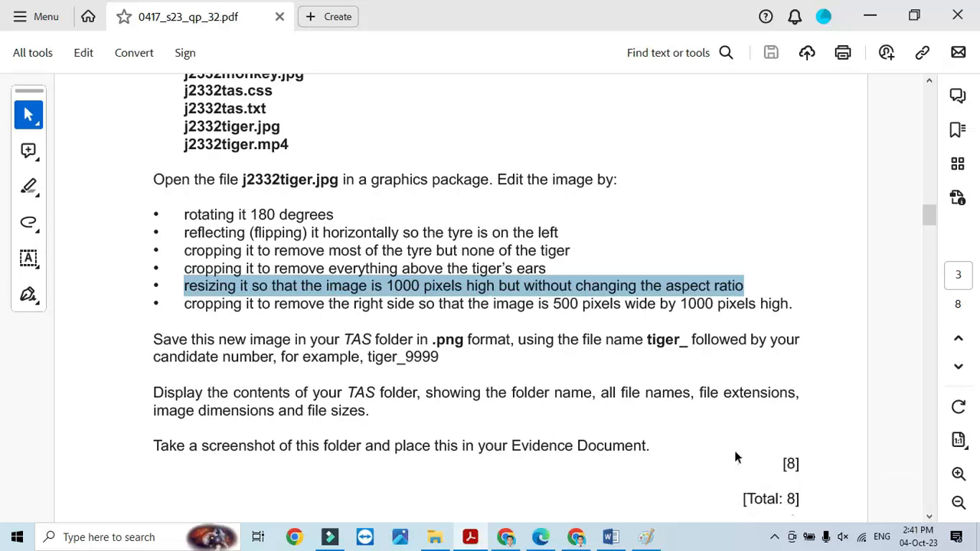
- Highlight the PDF instruction about cropping the image's right side
left_click(646, 537)
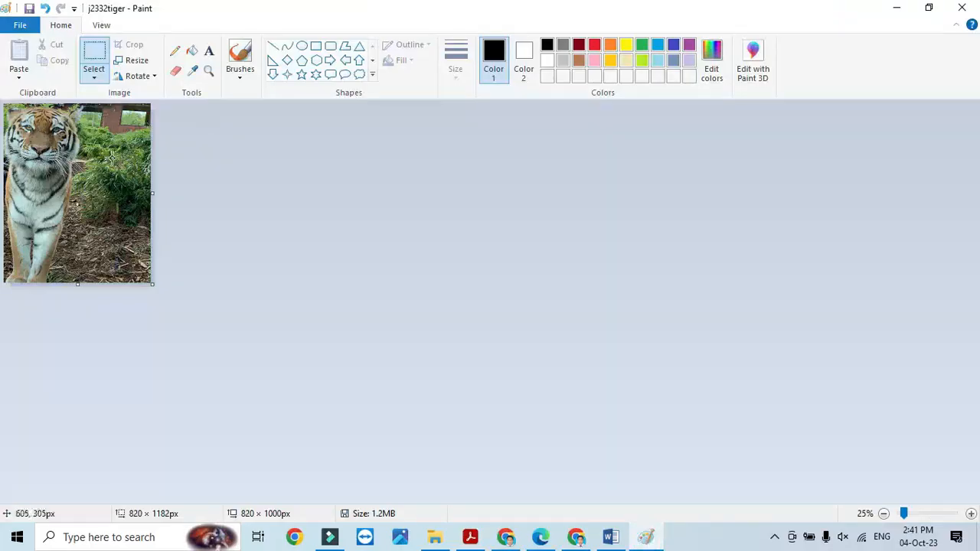
left_click(647, 536)
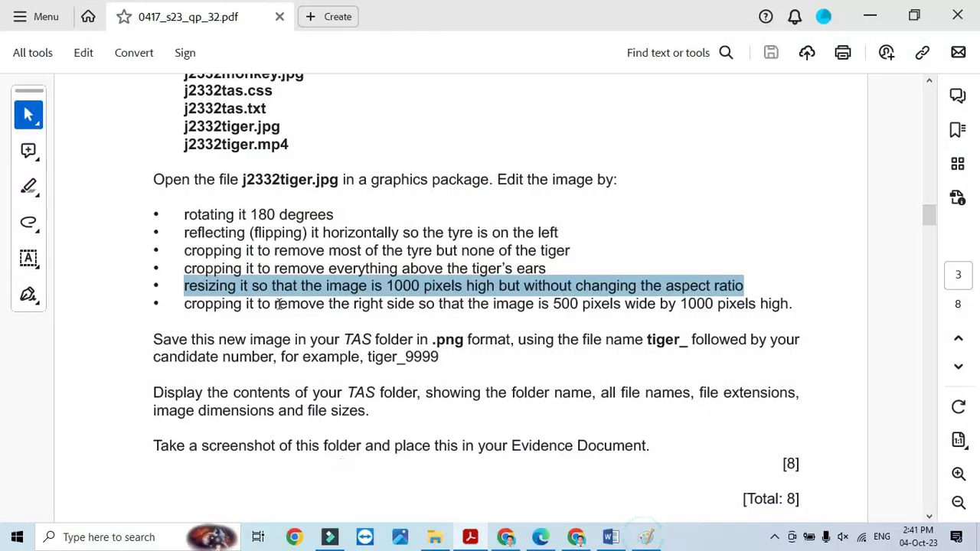
left_click_drag(181, 310, 800, 310)
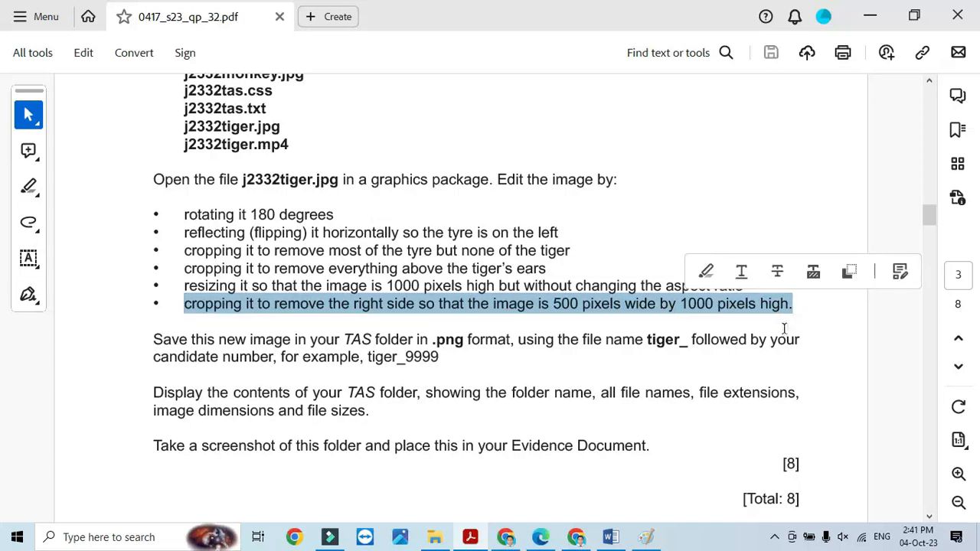
- Undo the distorted resize in Paint, restoring the tiger image to 820 × 1182 pixels
left_click(645, 537)
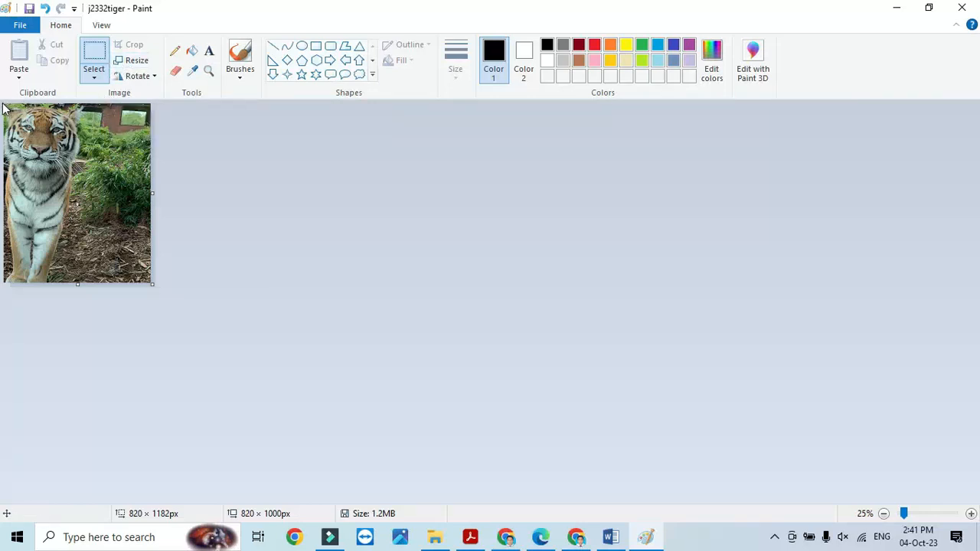
left_click_drag(5, 105, 93, 282)
left_click_drag(92, 284, 94, 283)
left_click_drag(98, 284, 97, 284)
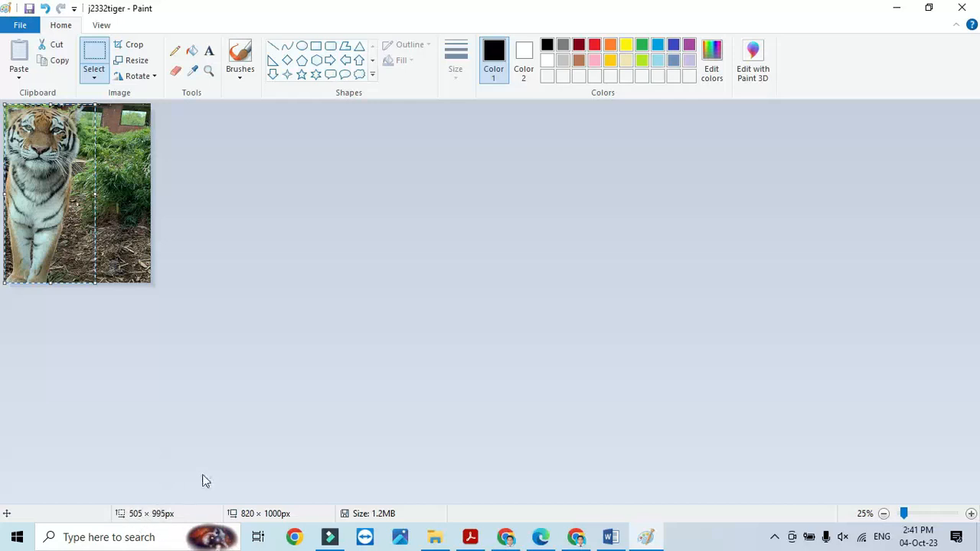
key("ctrl+z")
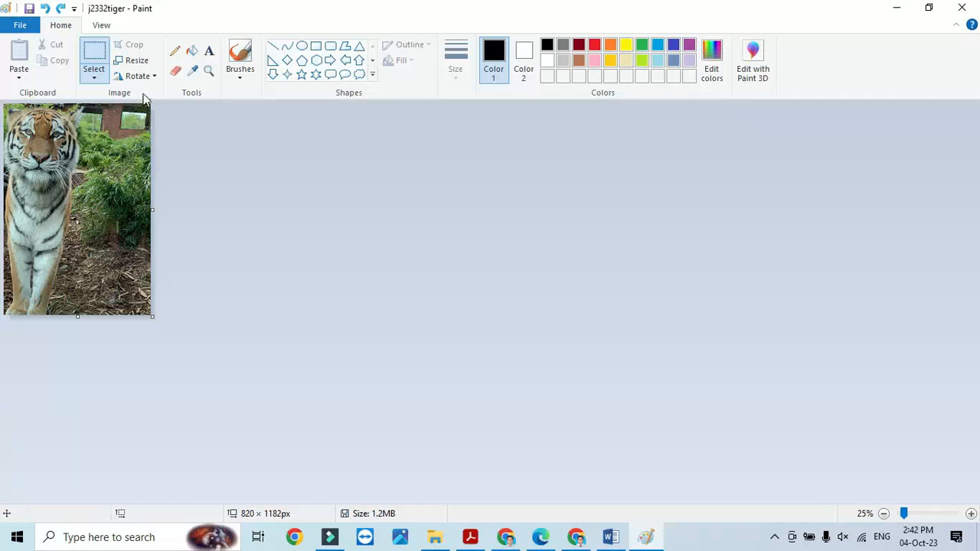
- Resize the tiger image in pixels to 1000 high with aspect ratio kept, giving 693 × 1000
left_click(139, 61)
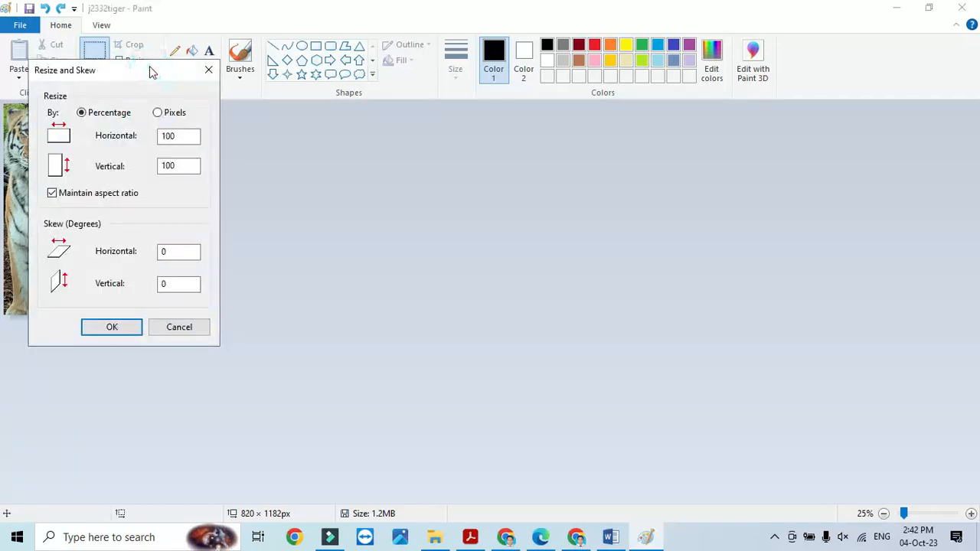
left_click(157, 112)
left_click_drag(186, 166, 145, 167)
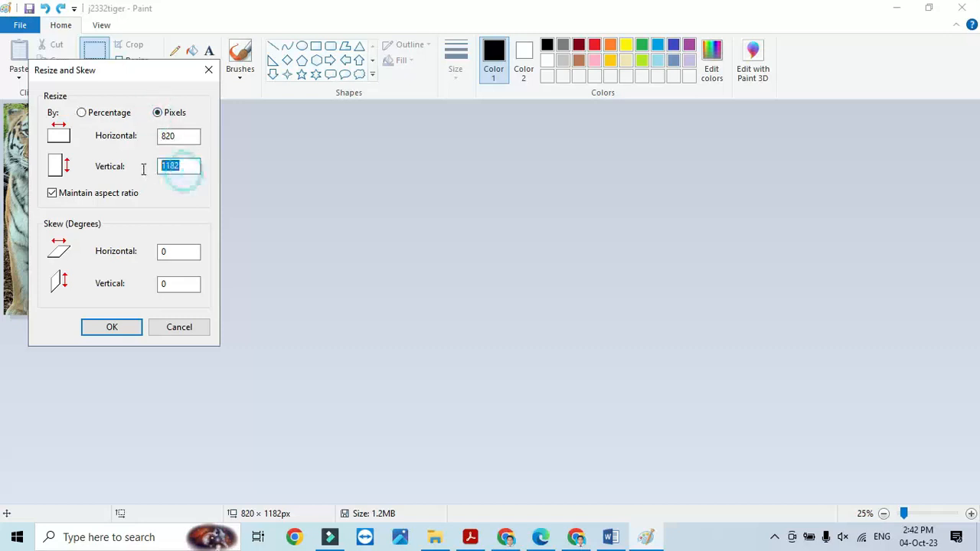
type("1000")
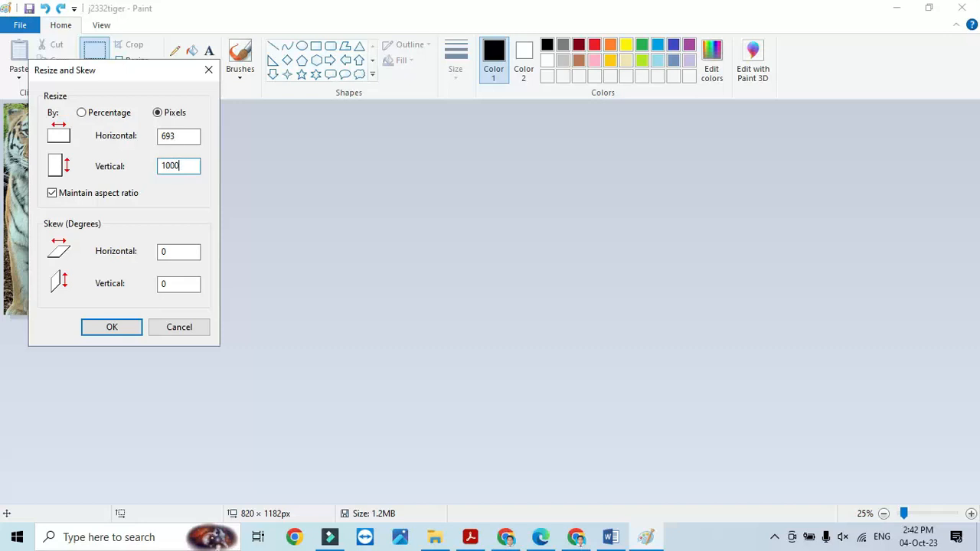
left_click(112, 326)
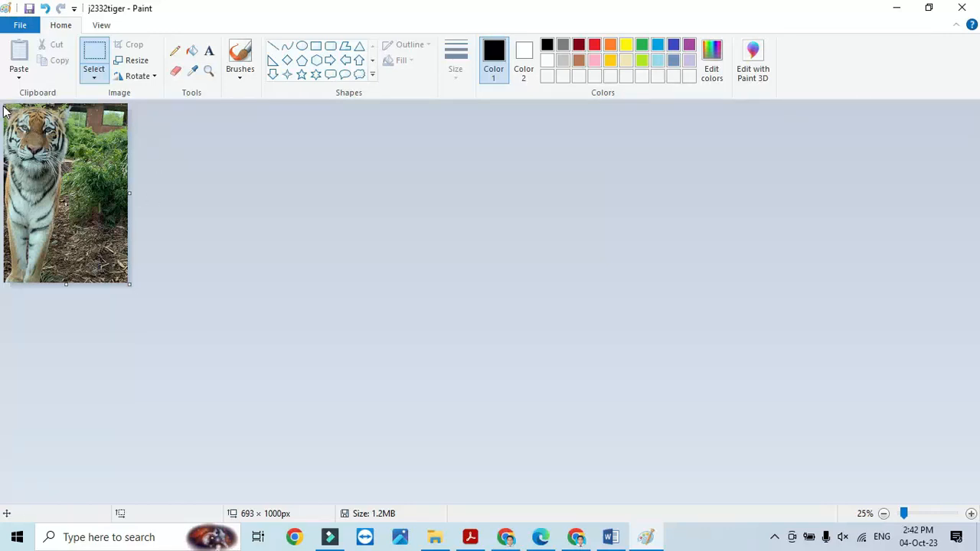
- Crop the tiger image to the left ~501-pixel-wide, full-height selection
left_click_drag(6, 103, 90, 267)
left_click_drag(90, 278, 95, 285)
left_click_drag(95, 285, 94, 285)
left_click_drag(95, 285, 96, 284)
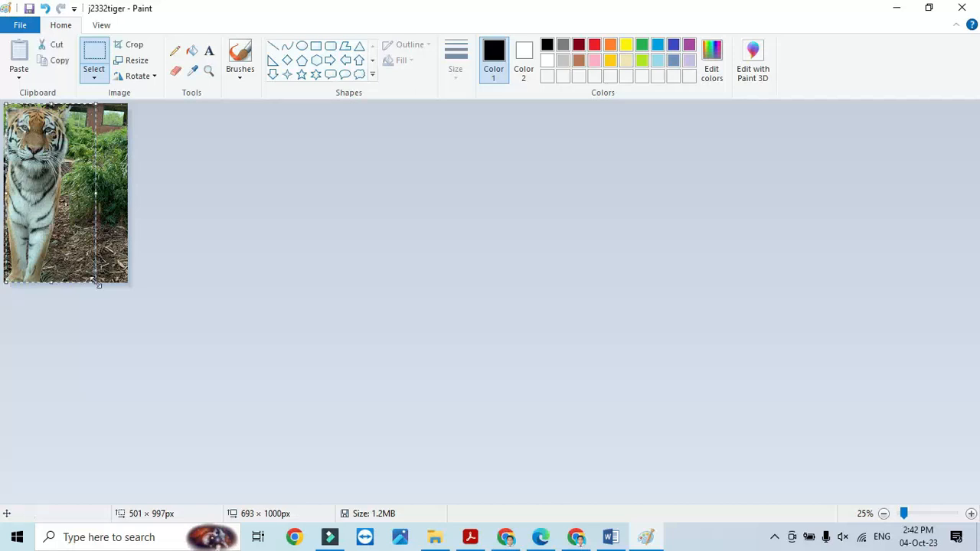
left_click(133, 42)
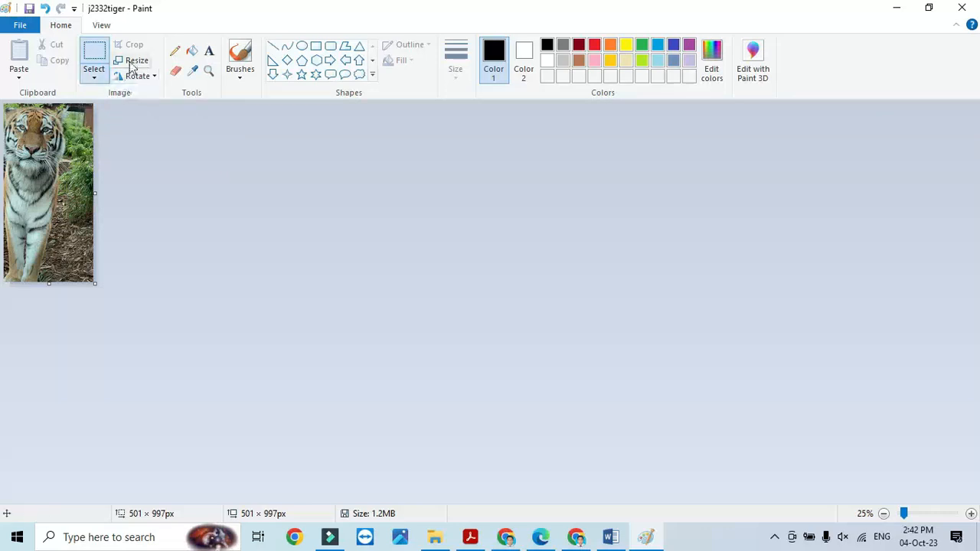
- Resize the cropped image to exactly 500 × 1000 pixels without keeping aspect ratio, then return to the PDF
left_click(132, 62)
left_click(159, 113)
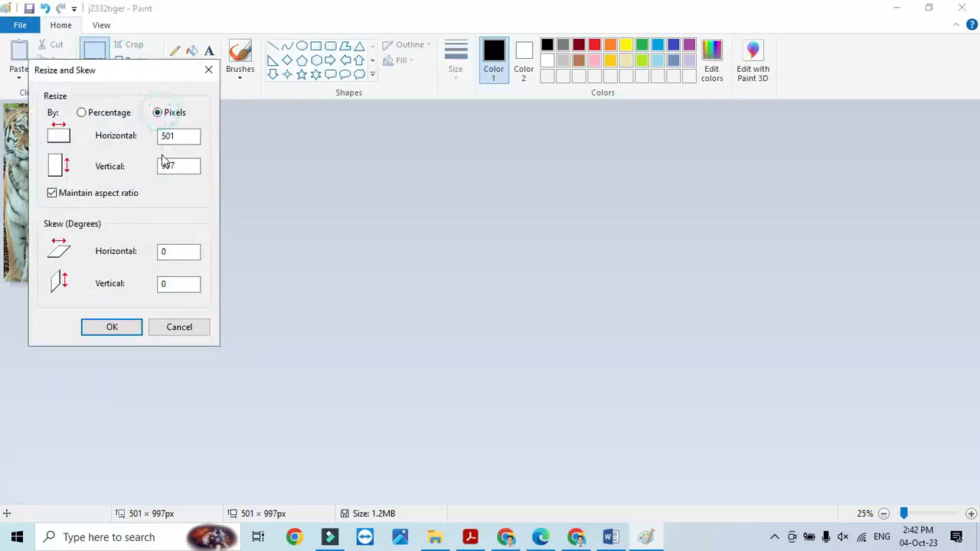
left_click(90, 196)
left_click_drag(182, 137, 141, 142)
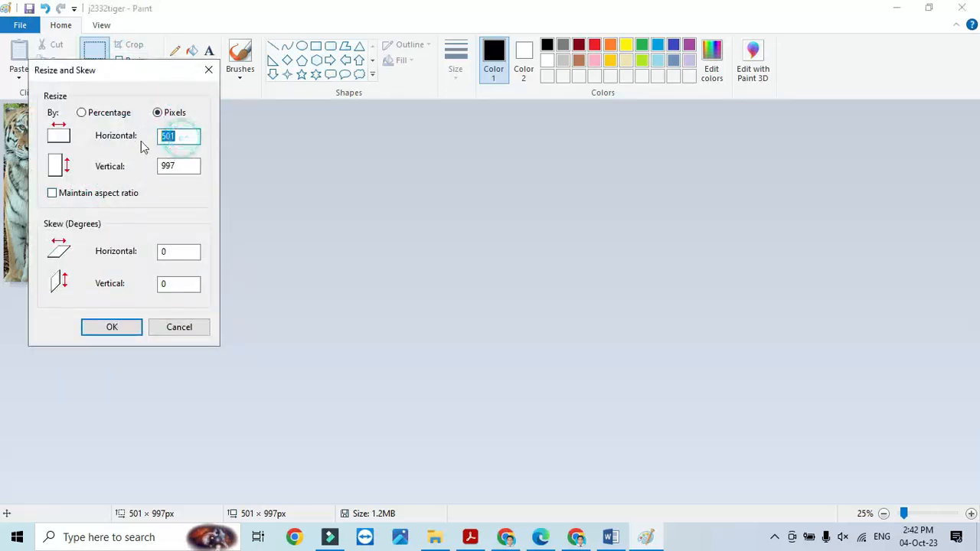
type("5")
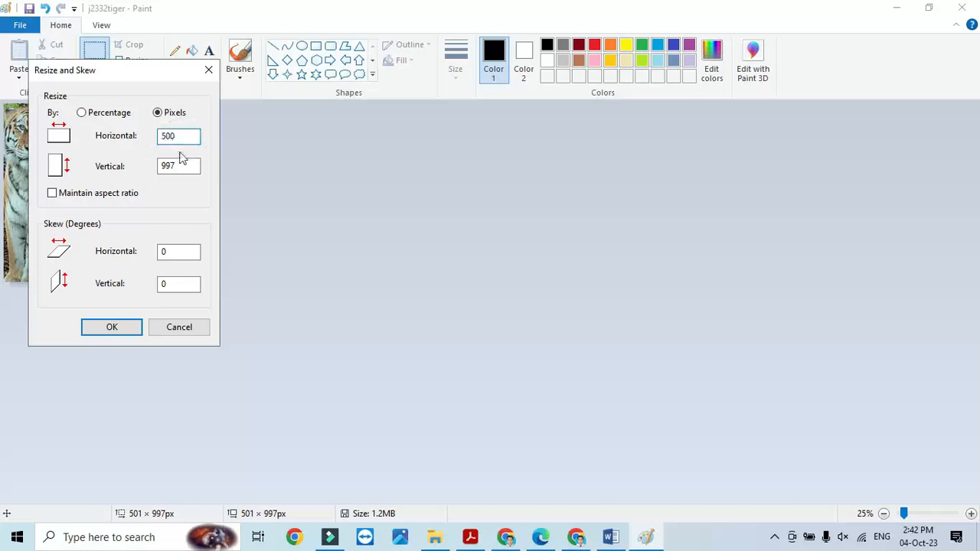
left_click_drag(193, 166, 156, 167)
type("1000")
left_click(131, 328)
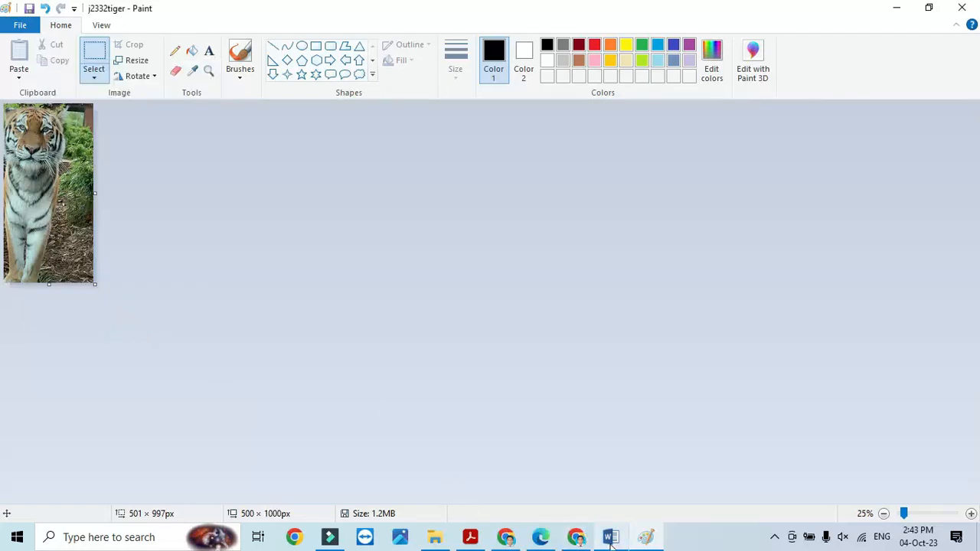
mouse_move(501, 539)
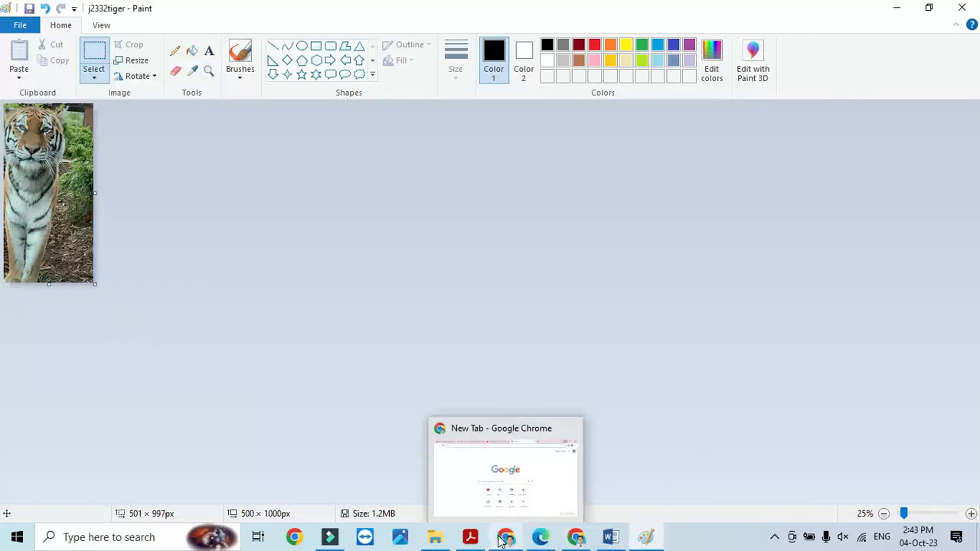
left_click(470, 537)
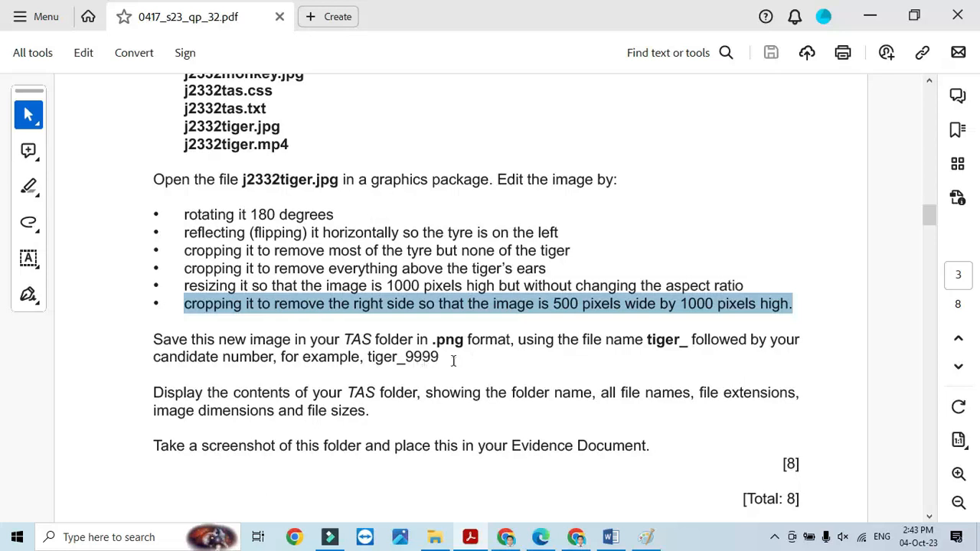
- Save the tiger image as a PNG picture named tiger plus the candidate number
left_click(646, 537)
left_click(22, 25)
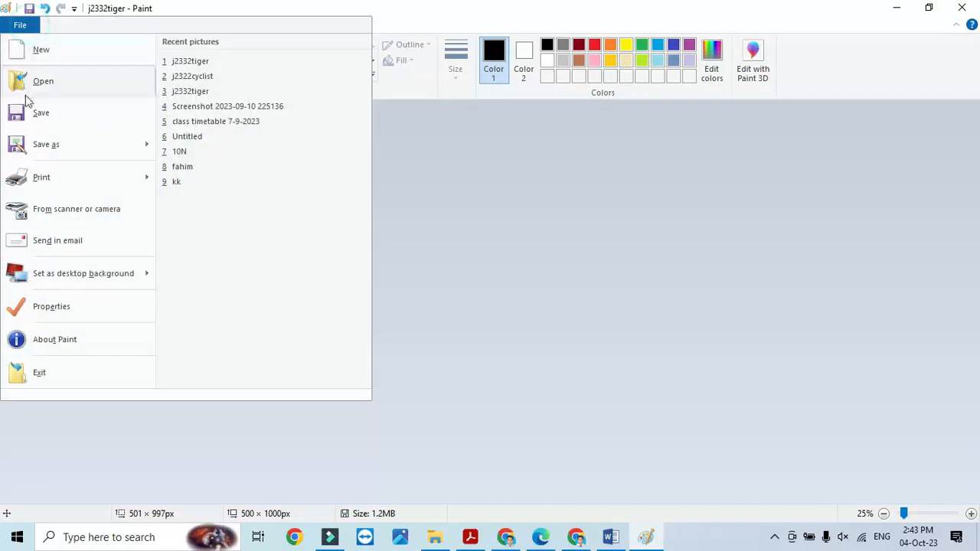
mouse_move(35, 152)
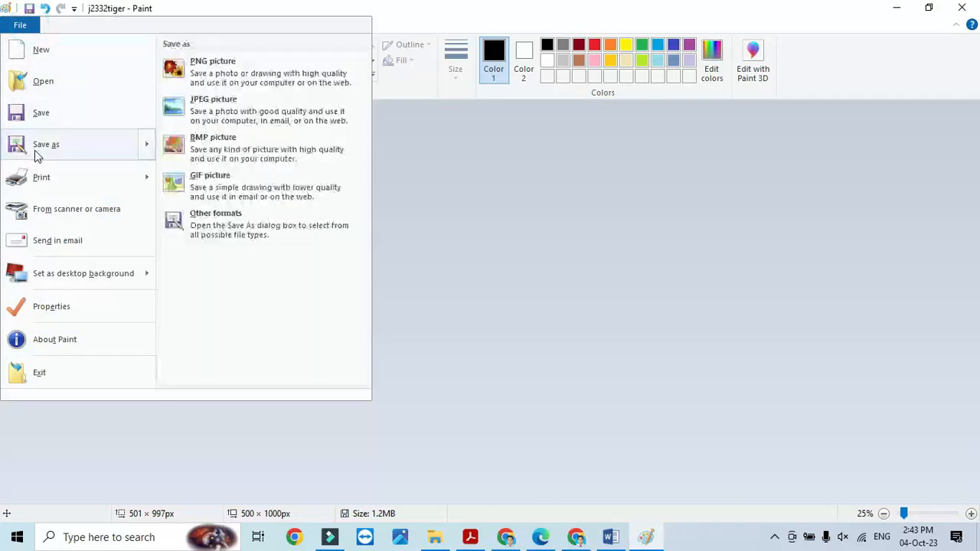
left_click(217, 71)
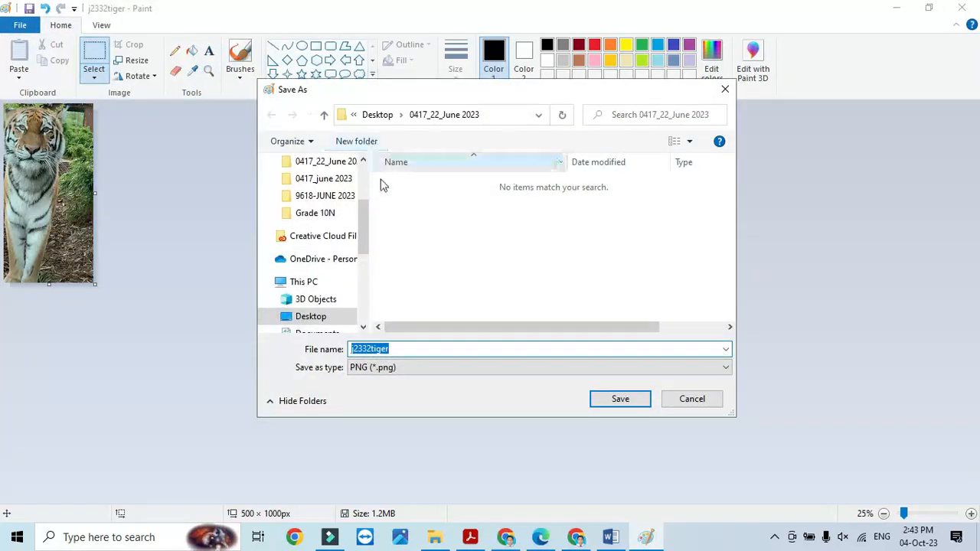
left_click(397, 370)
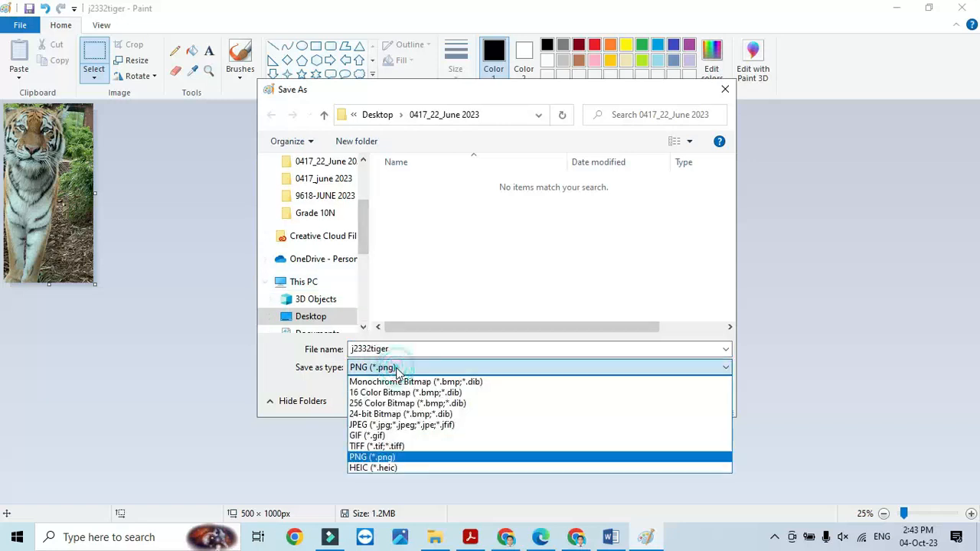
left_click(375, 458)
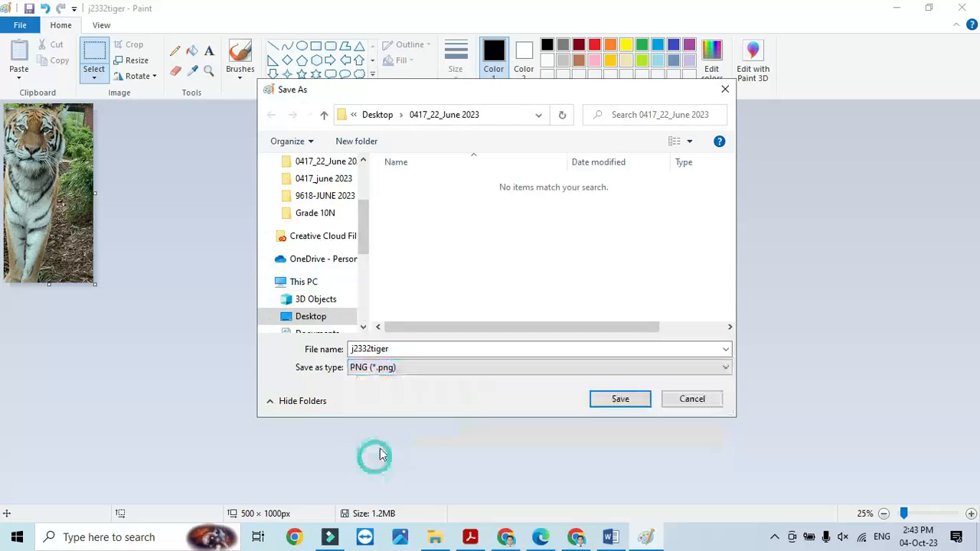
double_click(401, 349)
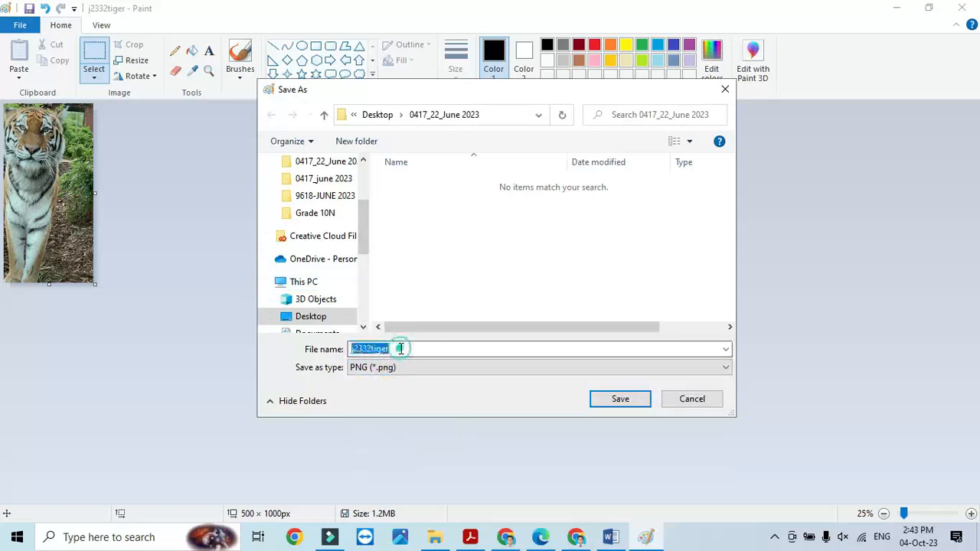
type("T")
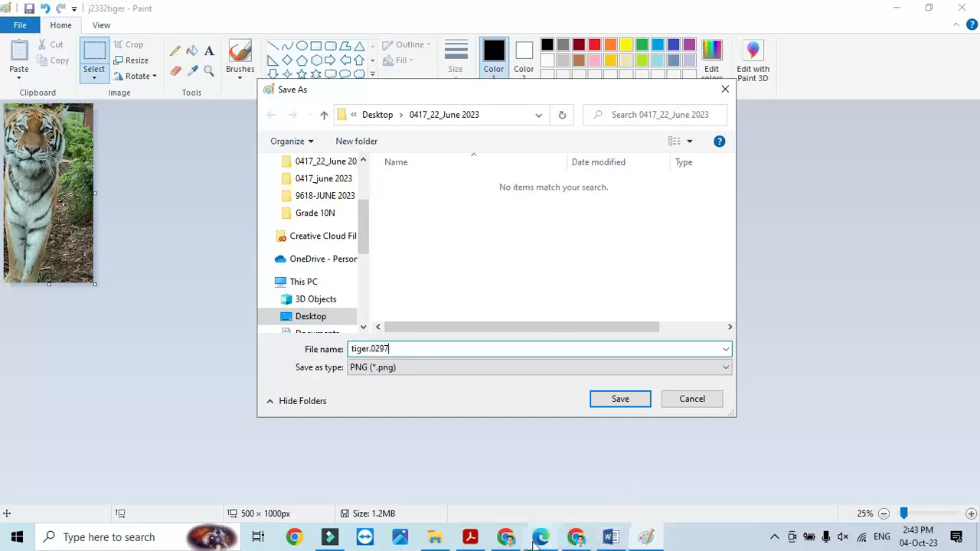
left_click(472, 538)
left_click(480, 545)
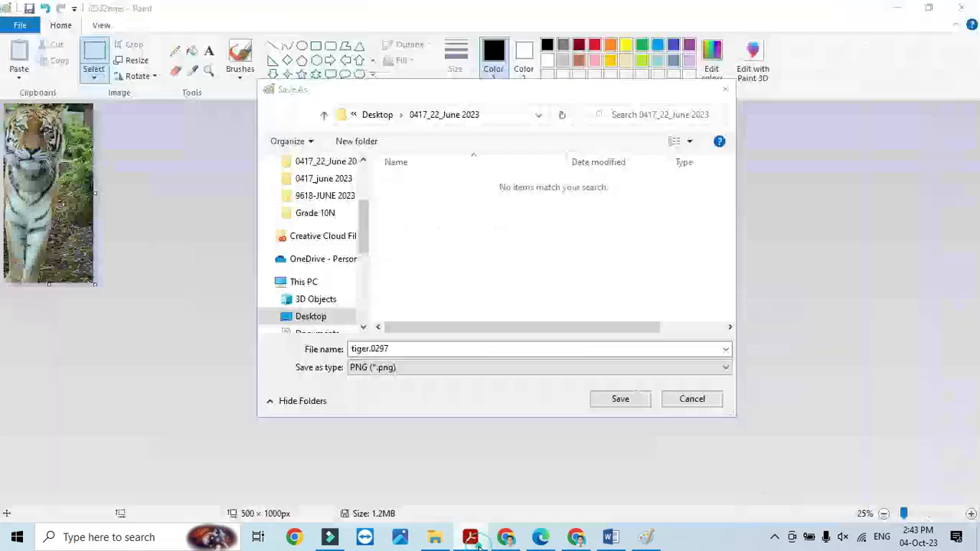
left_click(505, 349)
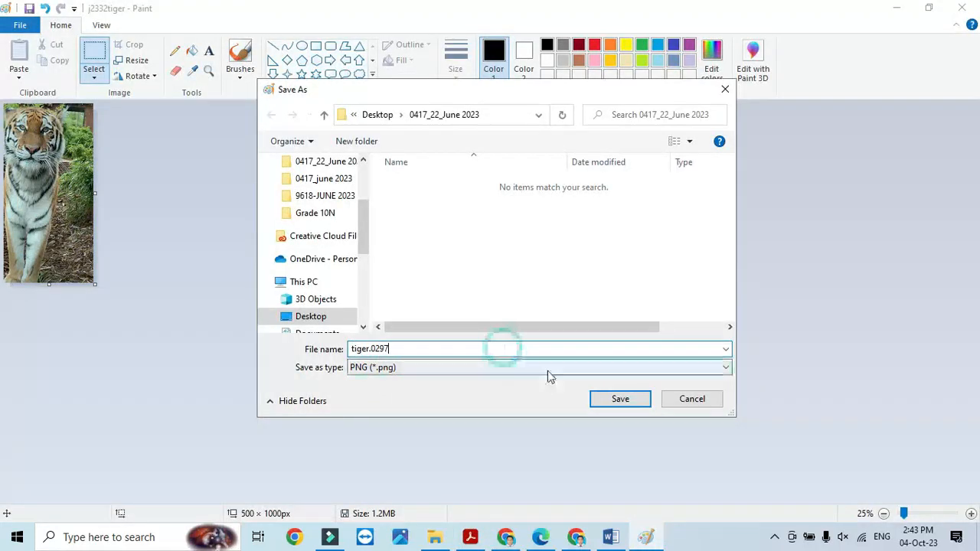
left_click(620, 399)
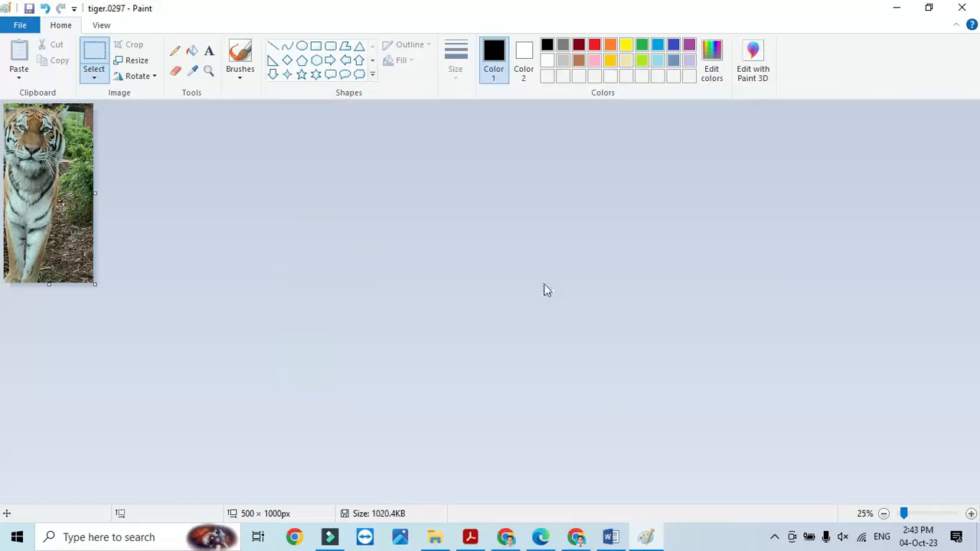
- Close Paint and scroll further down the exam PDF
left_click(972, 10)
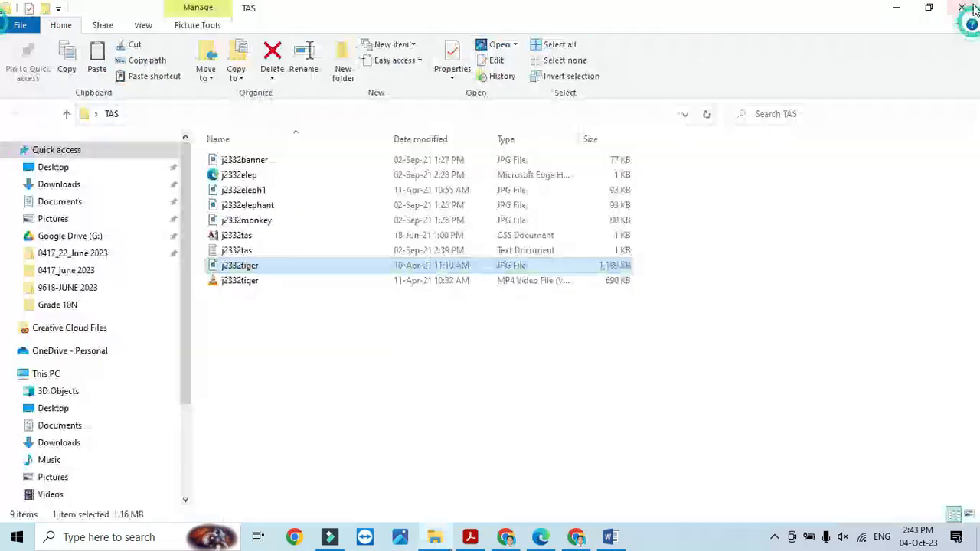
left_click(470, 537)
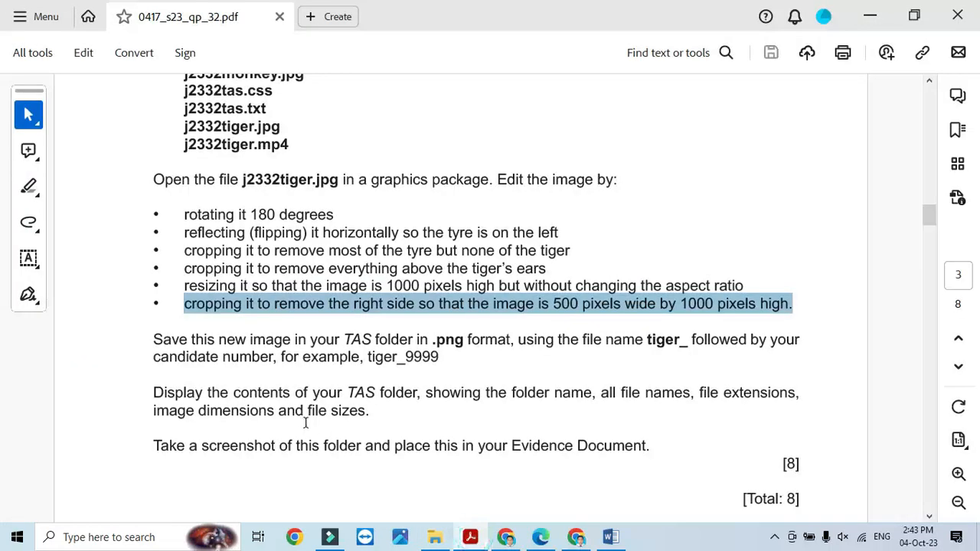
scroll(304, 422, "down", 2)
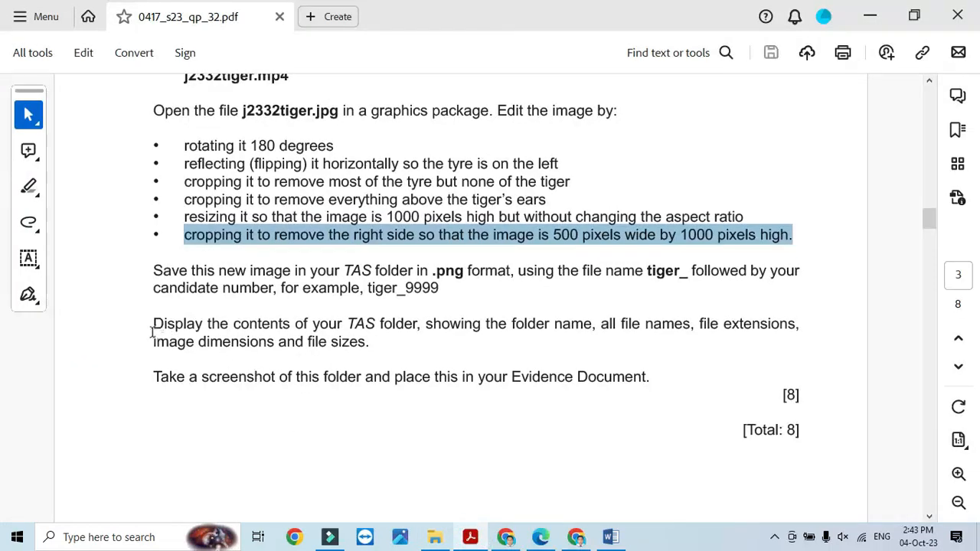
- Select the 'Take a screenshot of this folder' line in the PDF, then bring up the TAS folder
left_click_drag(150, 328, 373, 345)
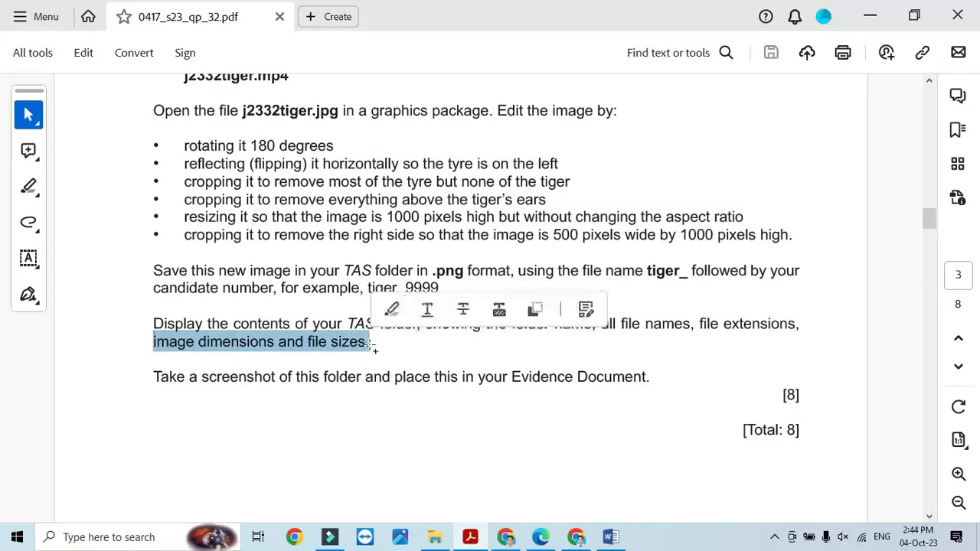
left_click(156, 379)
left_click_drag(155, 378, 621, 383)
left_click(435, 537)
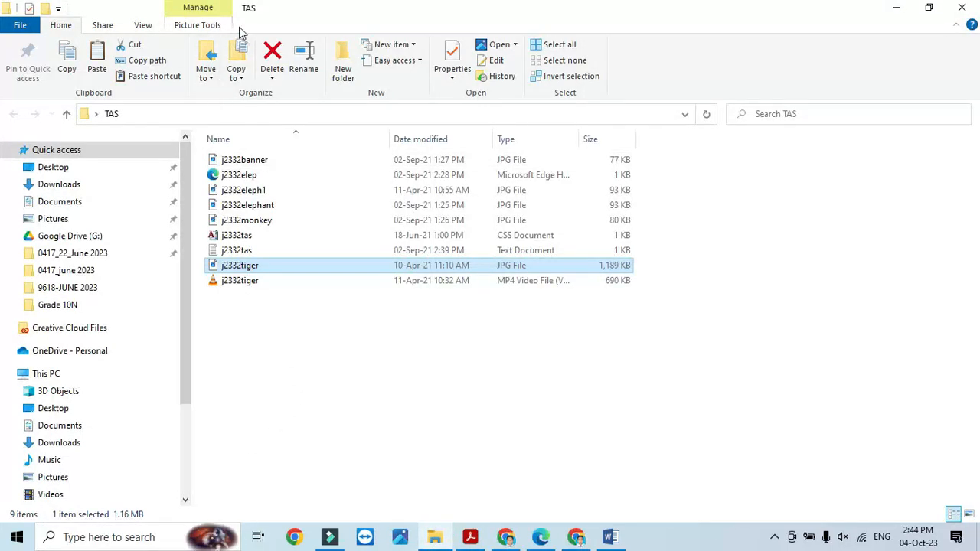
- Switch the TAS folder to Content layout, showing file dimensions and sizes
left_click(144, 25)
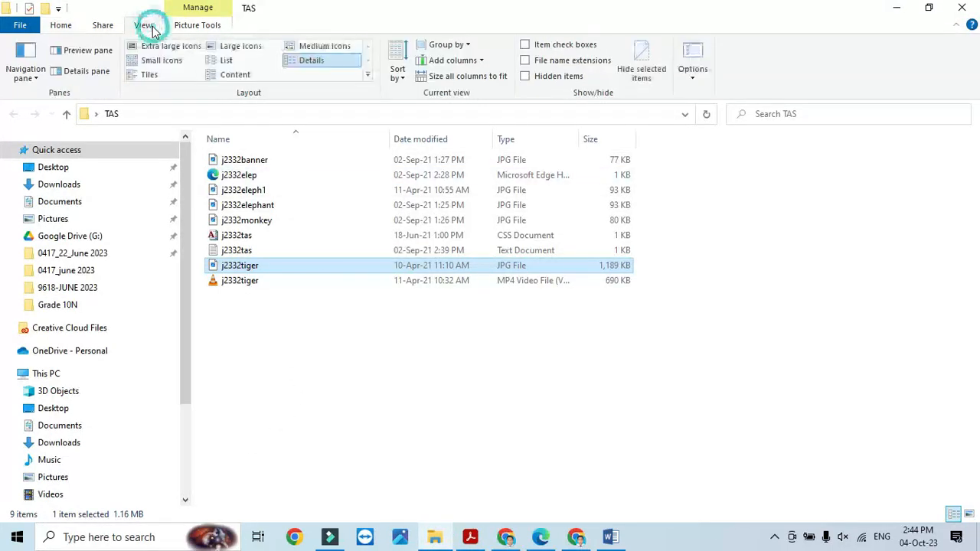
left_click(229, 75)
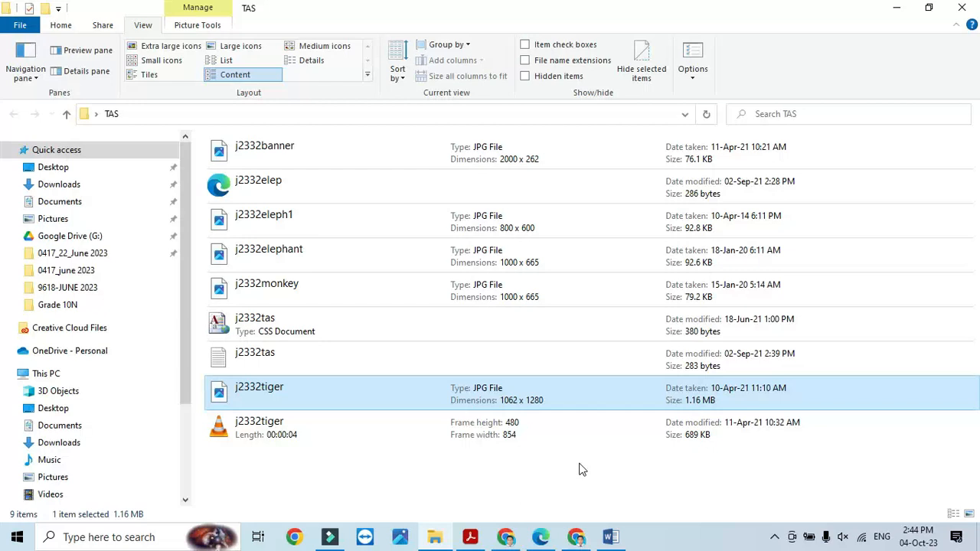
key("super+shift+s")
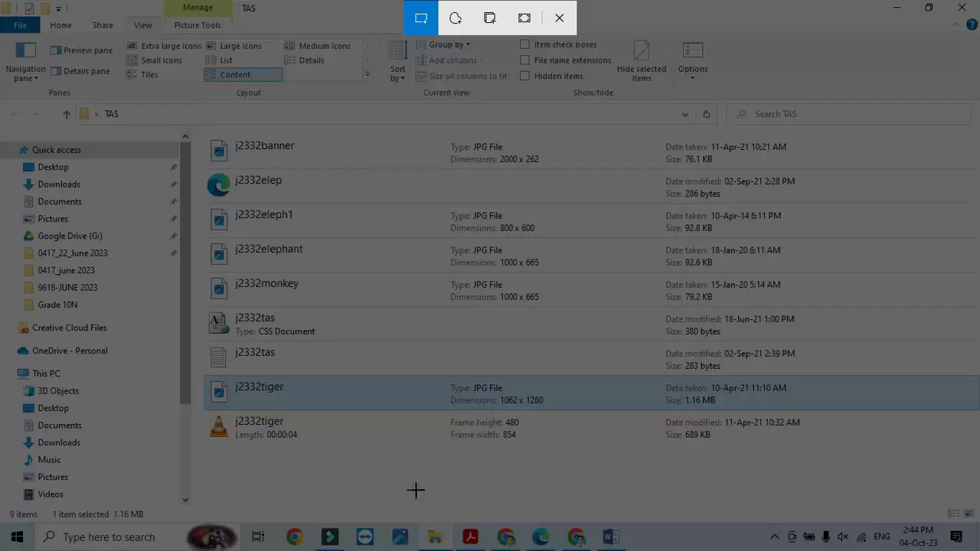
key("Escape")
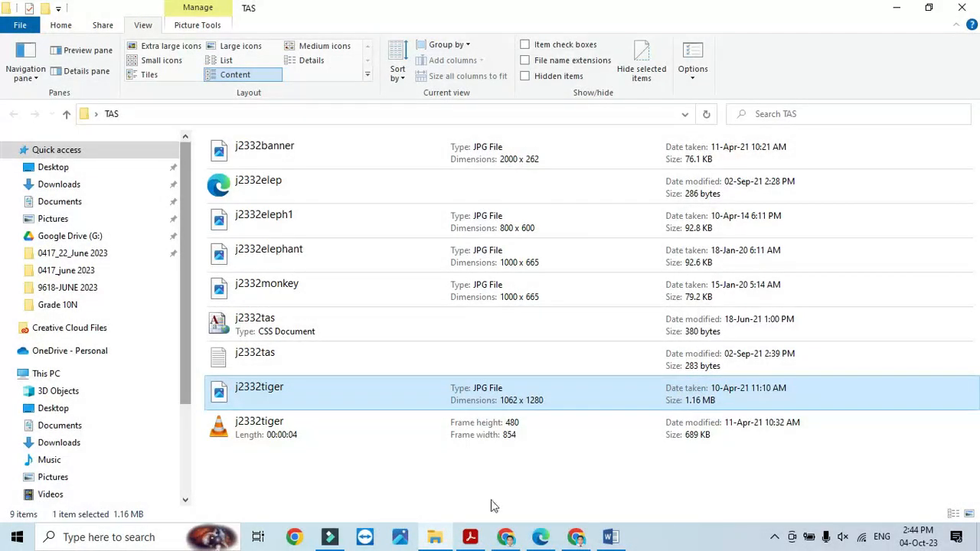
left_click(739, 491)
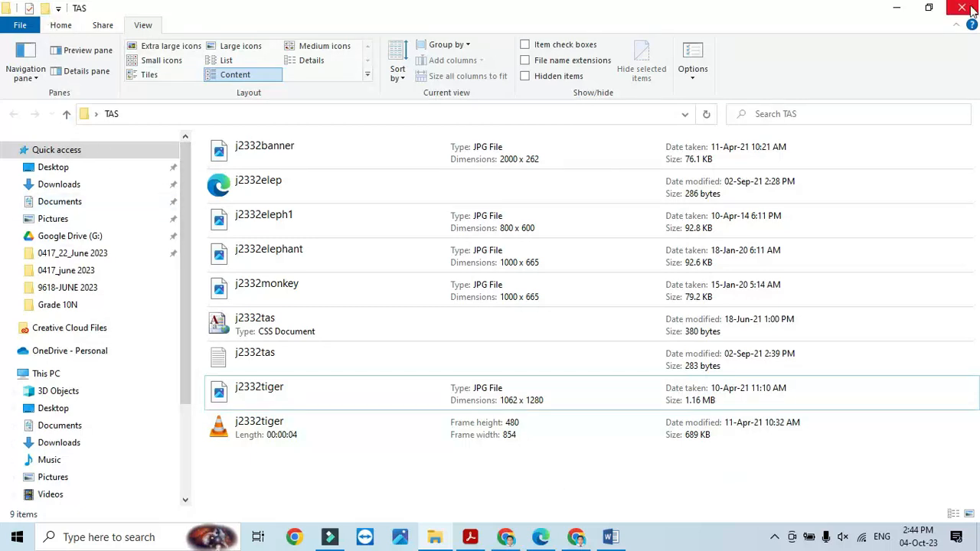
- Minimize the TAS folder, question paper and evidence document to reveal the desktop
left_click(897, 8)
left_click(877, 15)
left_click(897, 11)
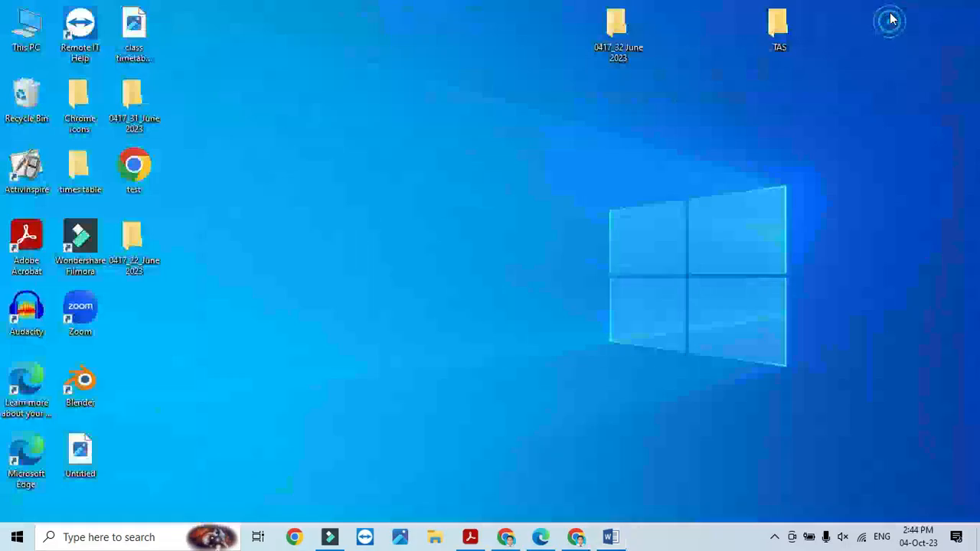
- Search the desktop folders 0417_32 and 0417_31, then open the 0417_22_June 2023 folder
double_click(778, 27)
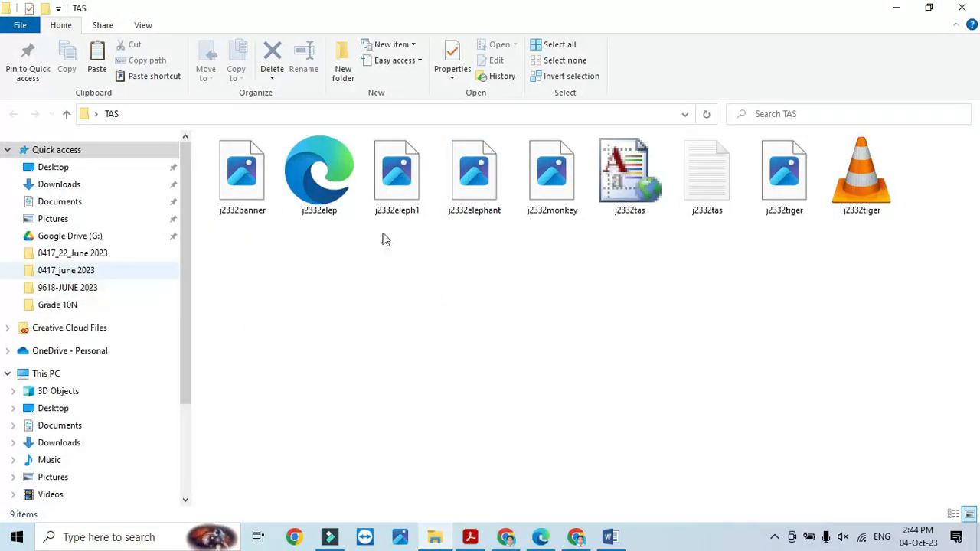
left_click(897, 8)
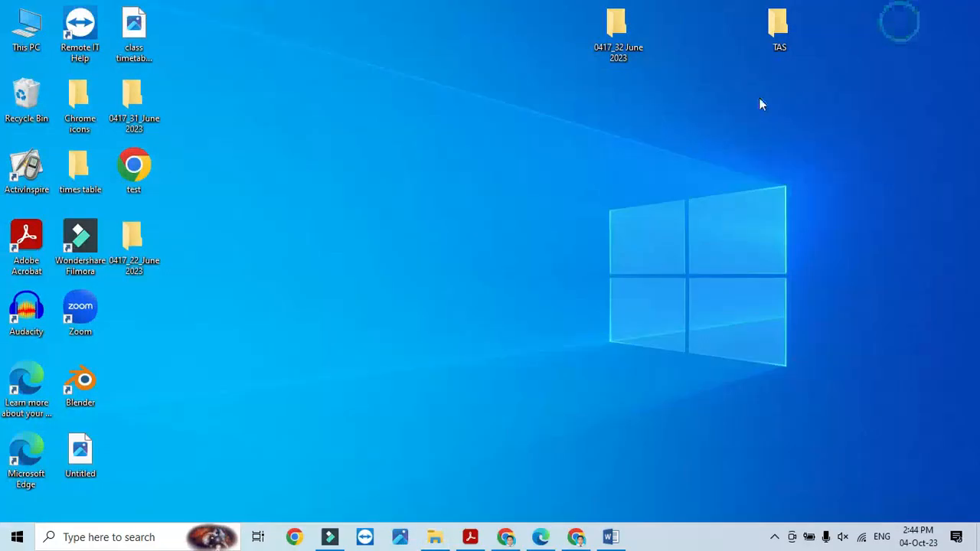
double_click(624, 30)
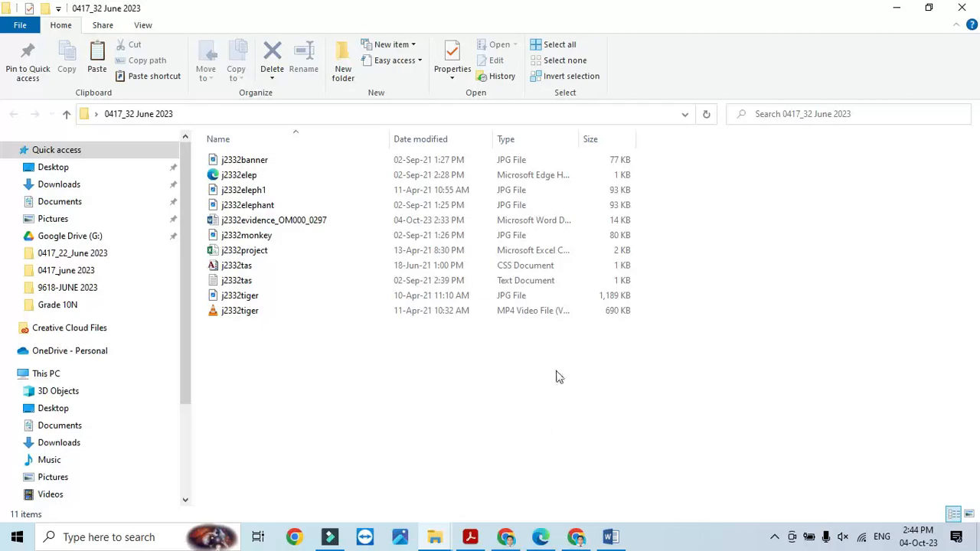
left_click(961, 7)
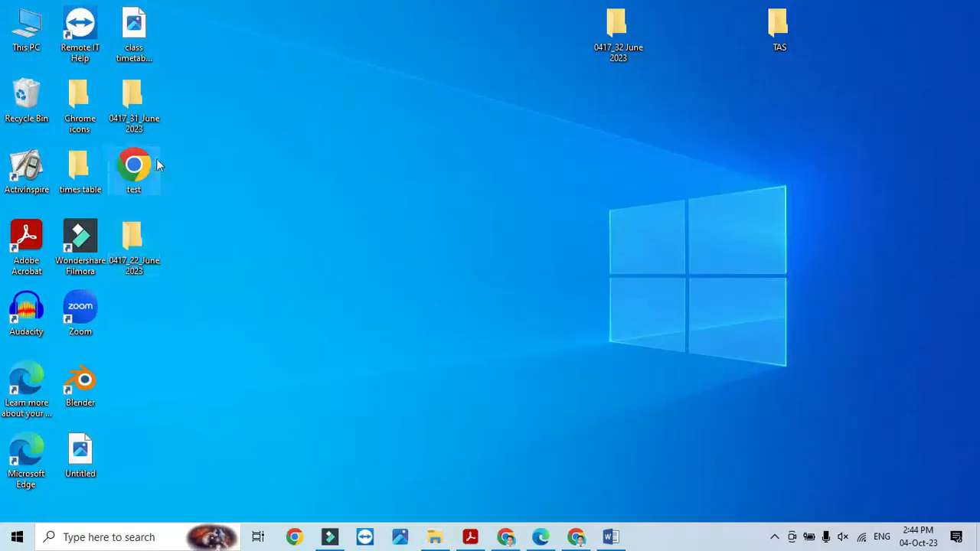
double_click(143, 111)
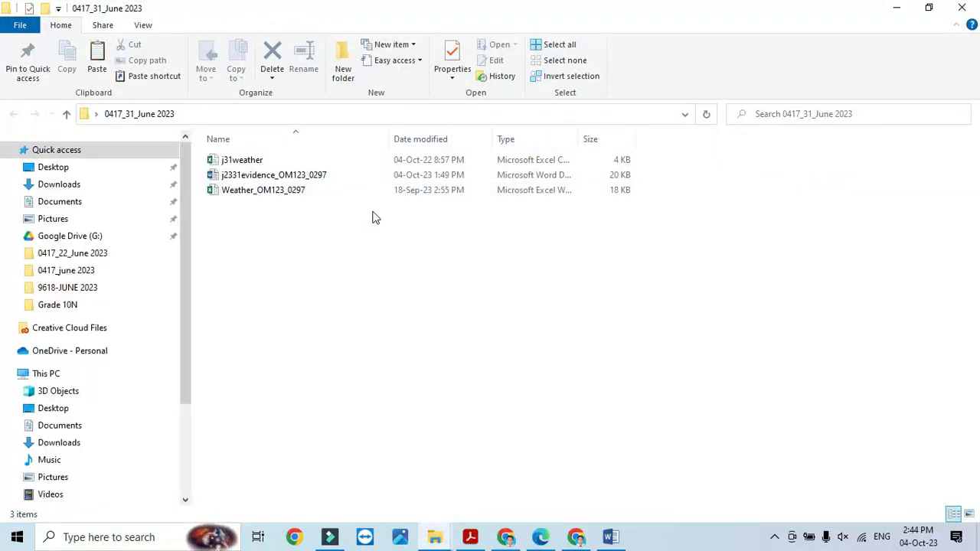
left_click(962, 8)
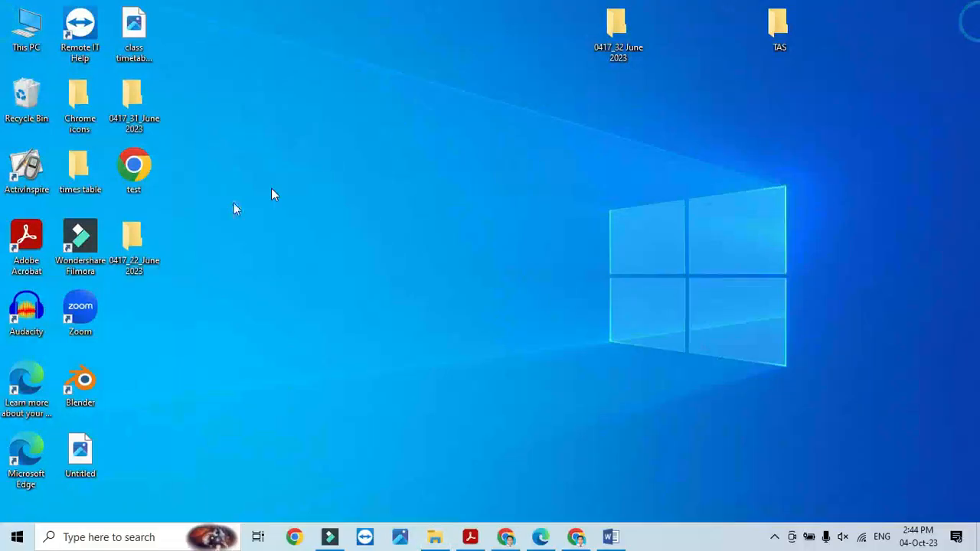
double_click(133, 244)
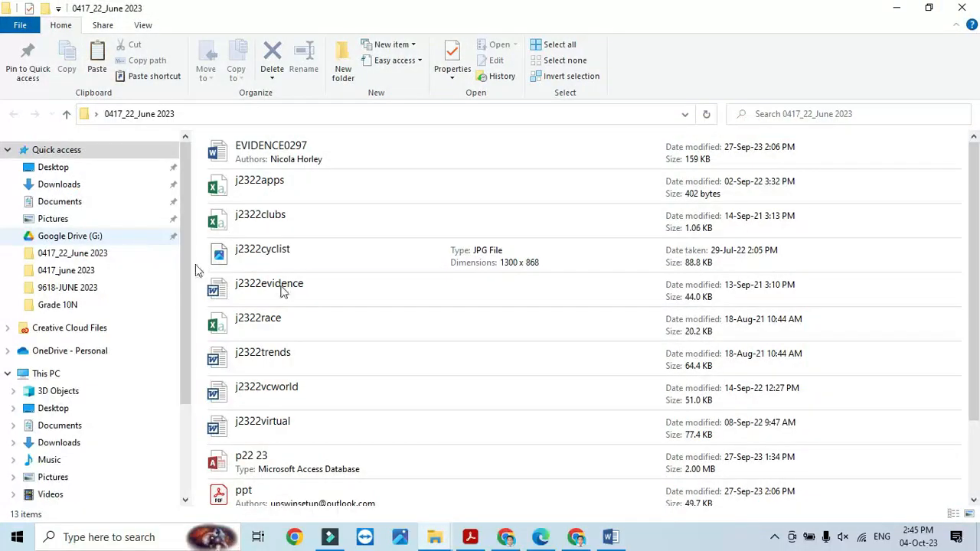
- Cut the tiger.0297 PNG and open the TAS folder maximized
scroll(291, 298, "down", 2)
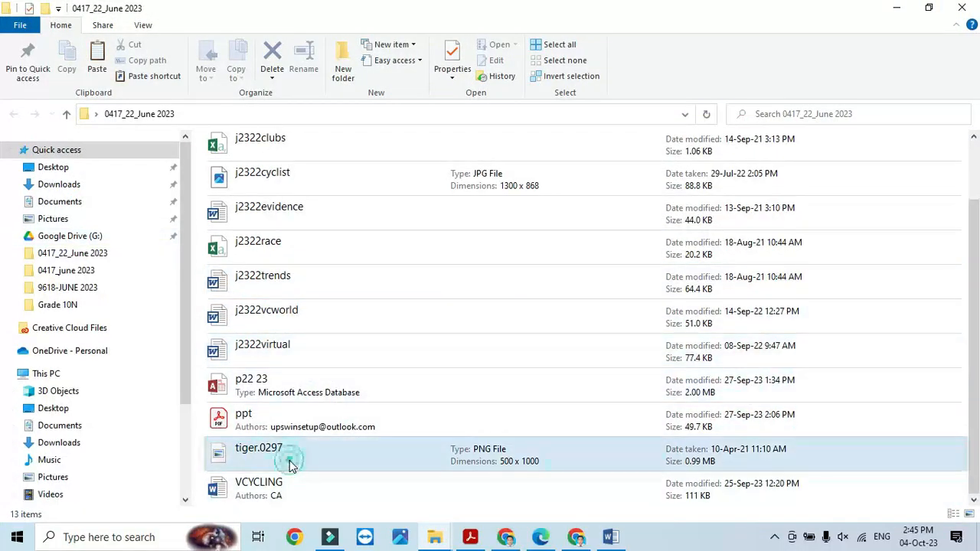
left_click(291, 464)
right_click(291, 465)
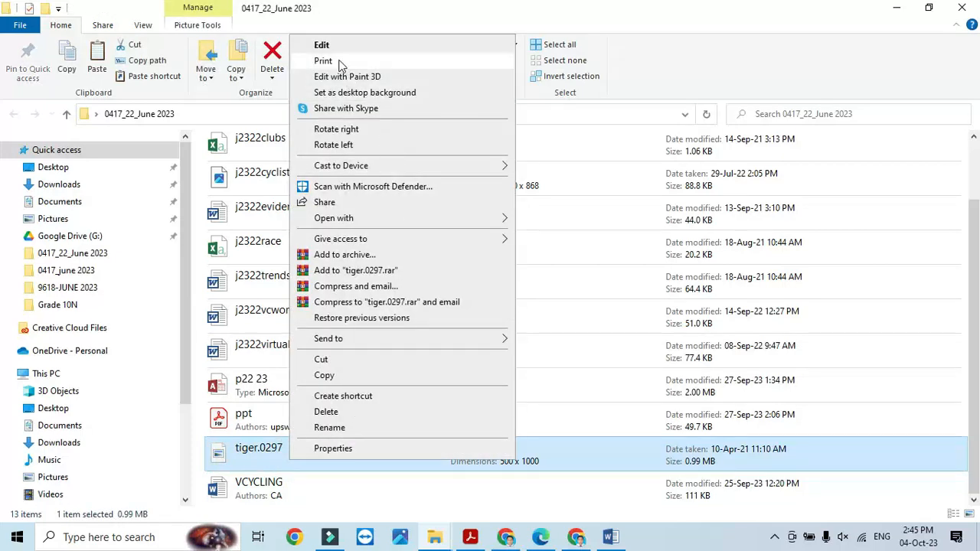
left_click(321, 359)
left_click(962, 8)
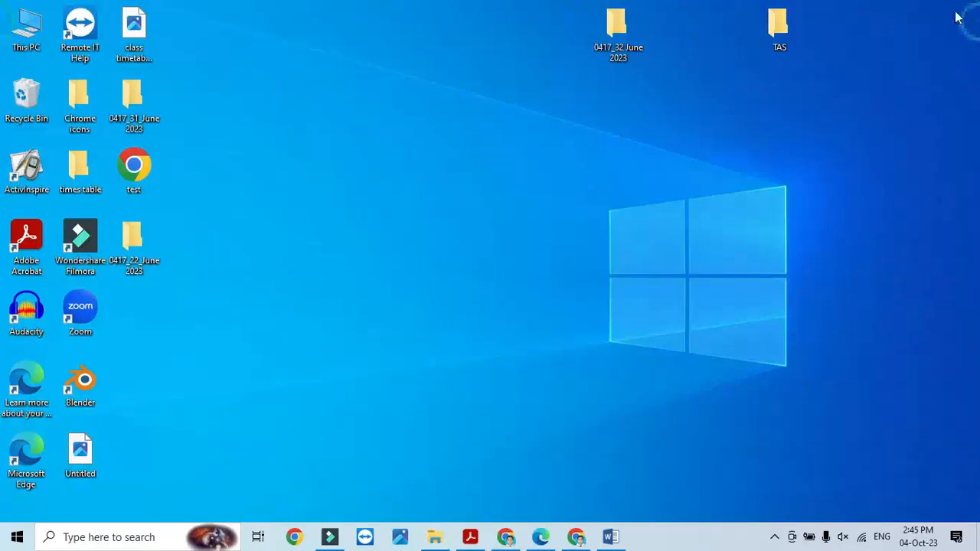
double_click(778, 29)
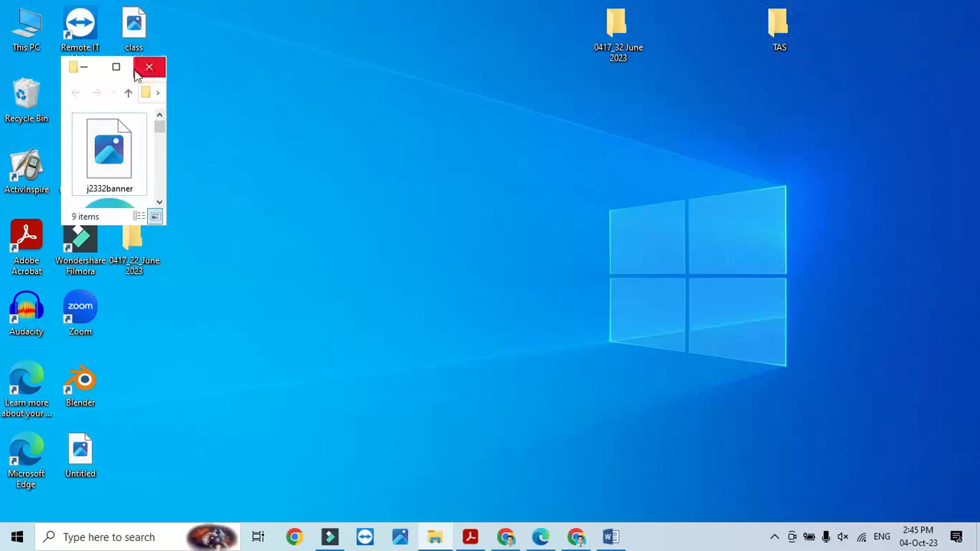
left_click(116, 65)
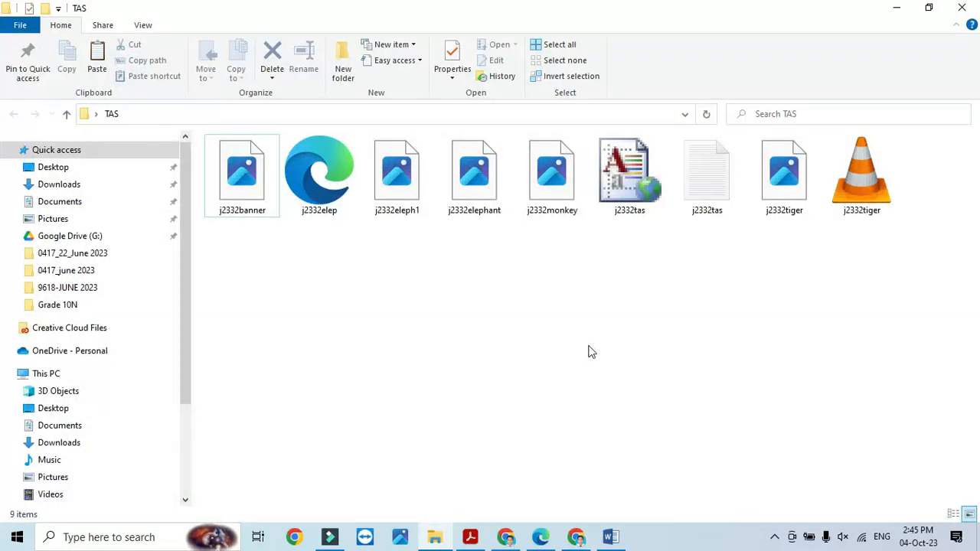
- Screenshot the TAS file list in Content view and paste it into the Word evidence document
left_click(145, 24)
left_click(230, 74)
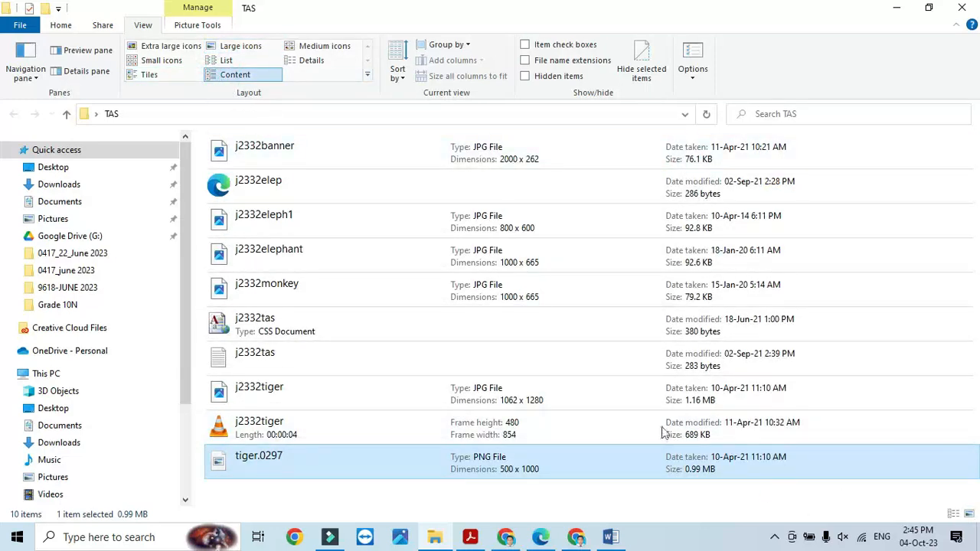
key("super+shift+s")
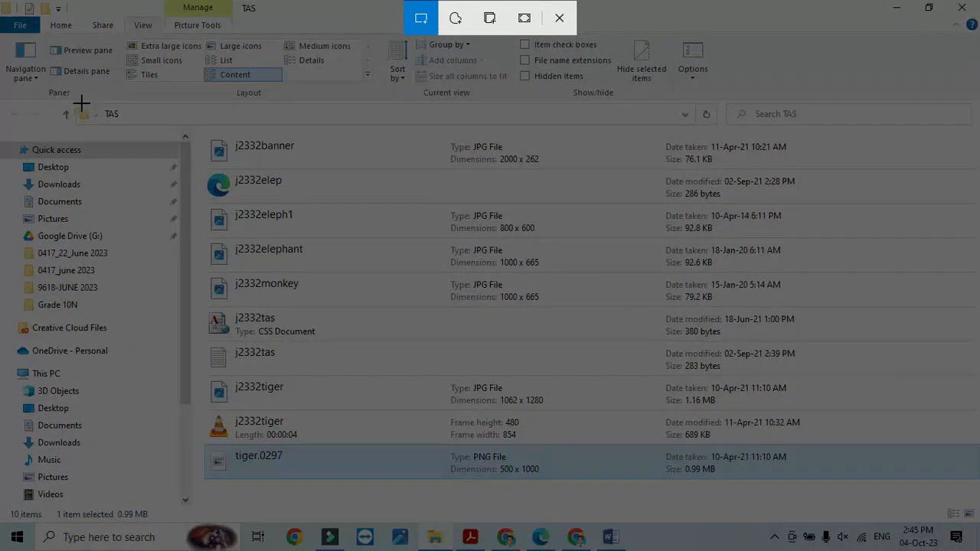
mouse_move(78, 102)
left_mouse_down()
mouse_move(962, 230)
mouse_move(905, 451)
mouse_move(880, 484)
left_mouse_up()
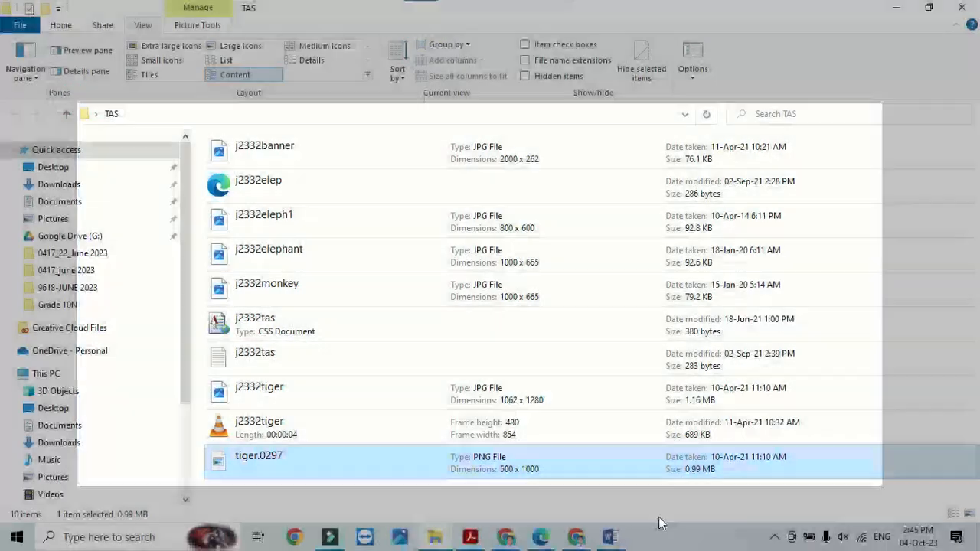
left_click(610, 537)
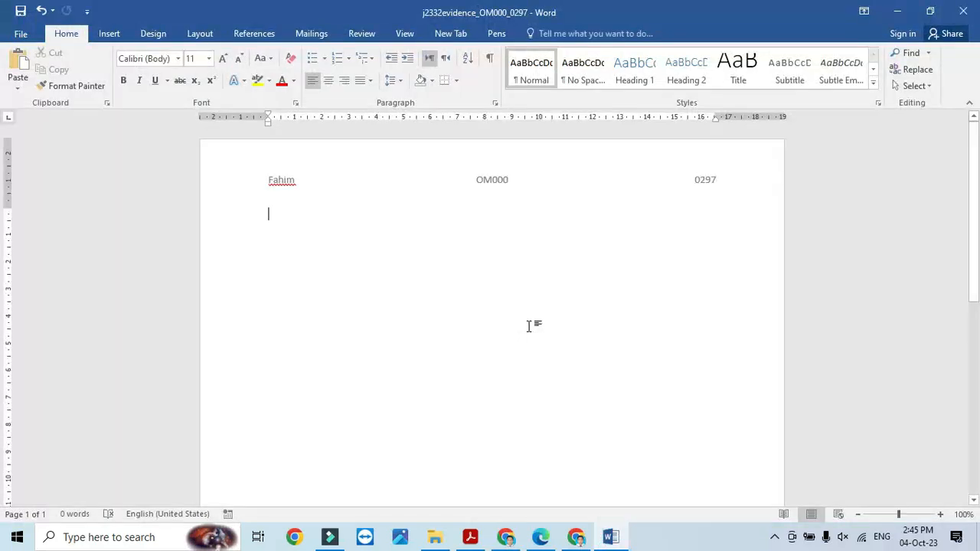
key("ctrl+v")
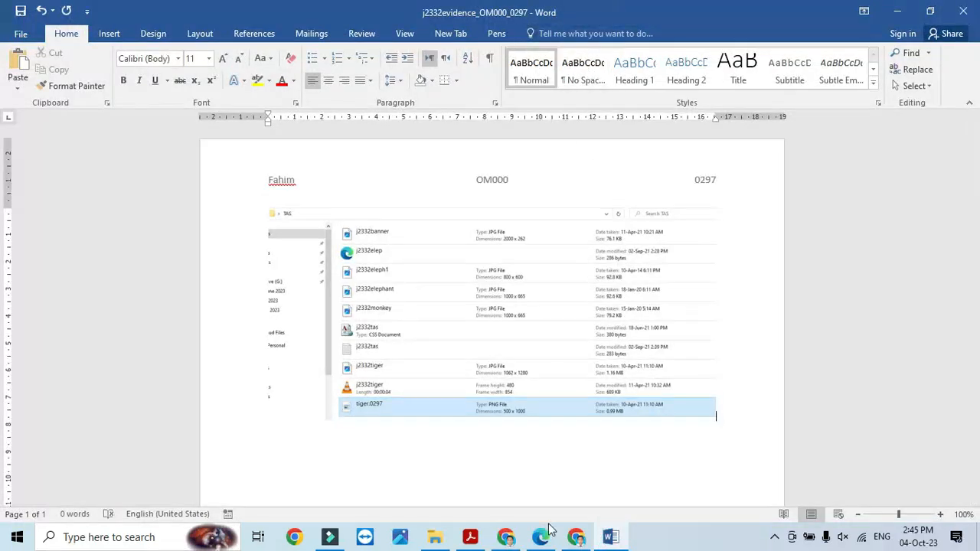
left_click(470, 537)
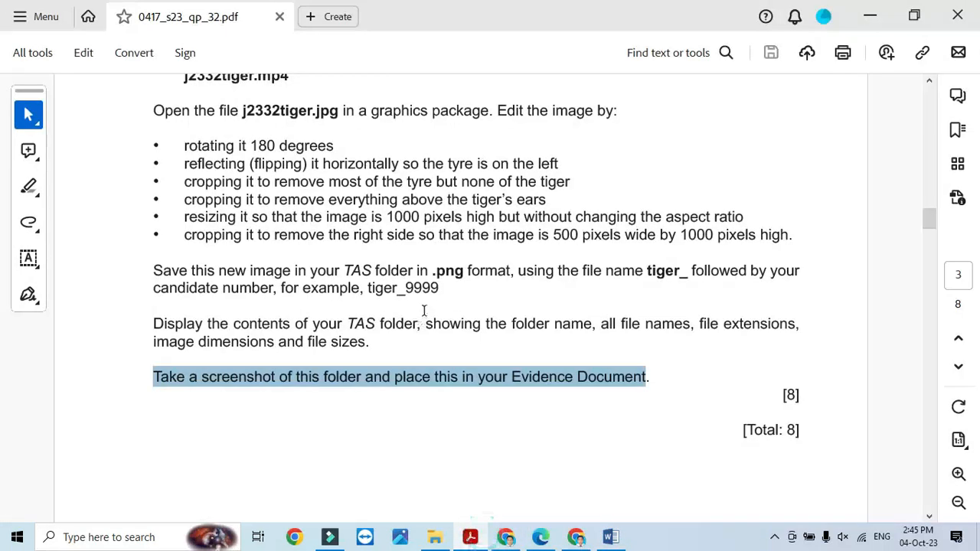
- Scroll to page 4 and highlight the Task 3 introduction and the 'create tas.htm' line
scroll(424, 310, "down", 15)
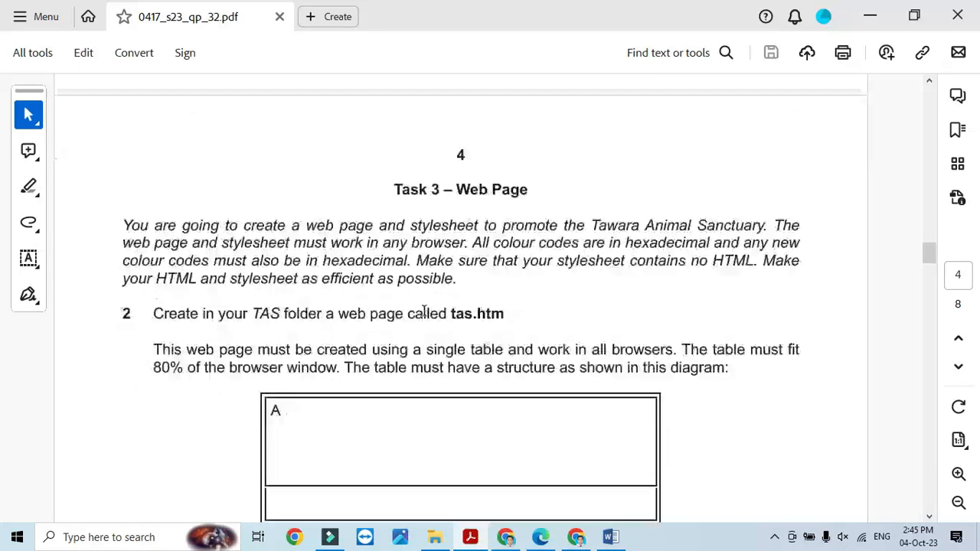
scroll(424, 311, "down", 2)
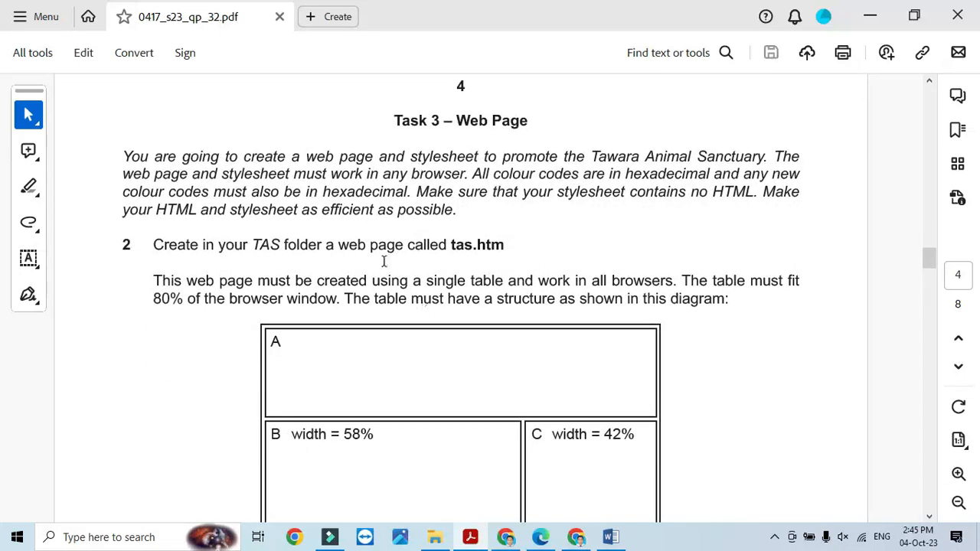
left_click_drag(121, 156, 206, 192)
left_click_drag(264, 193, 455, 212)
left_click_drag(153, 245, 506, 249)
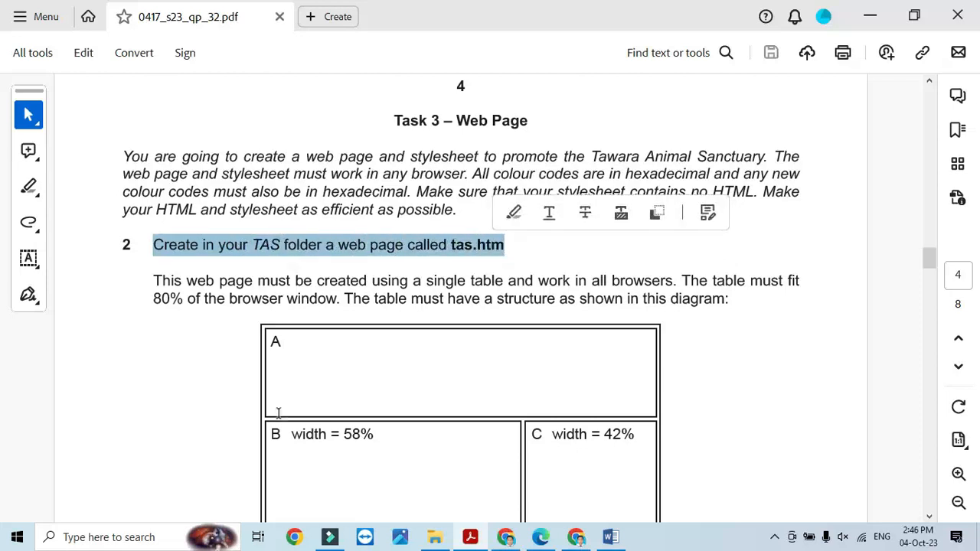
- Search Windows for 'exp' and launch Microsoft Expression Web 4 from the results
left_click(130, 538)
type("e")
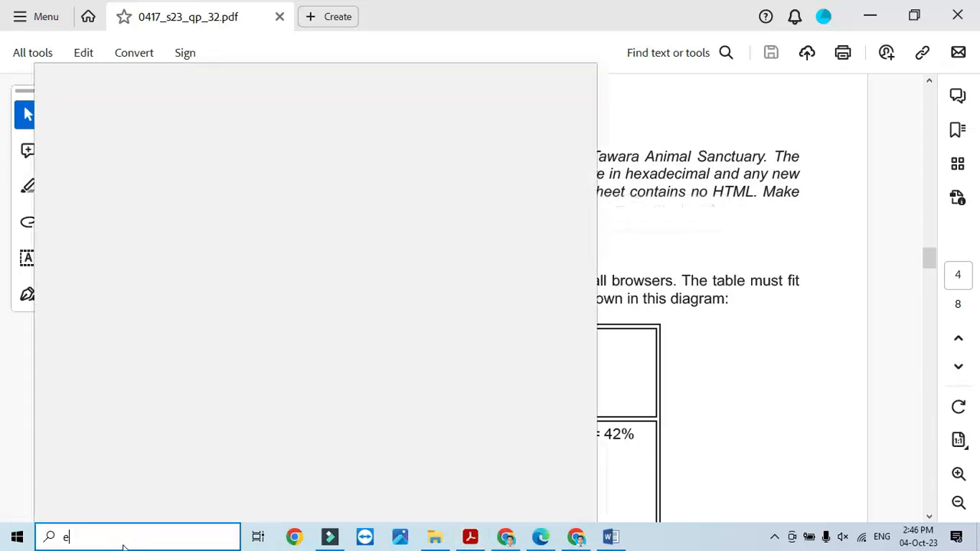
type("xp")
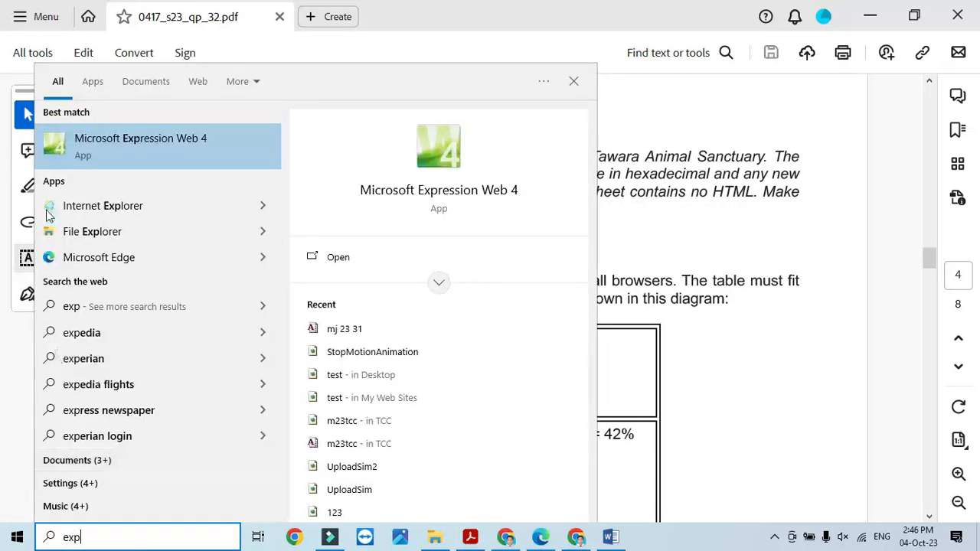
left_click(102, 152)
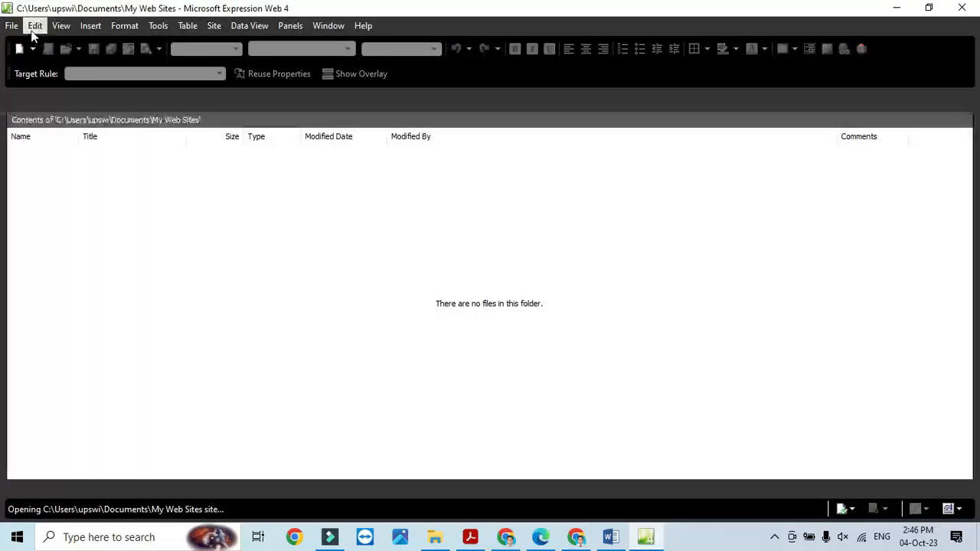
- Create a new blank HTML page
left_click(32, 48)
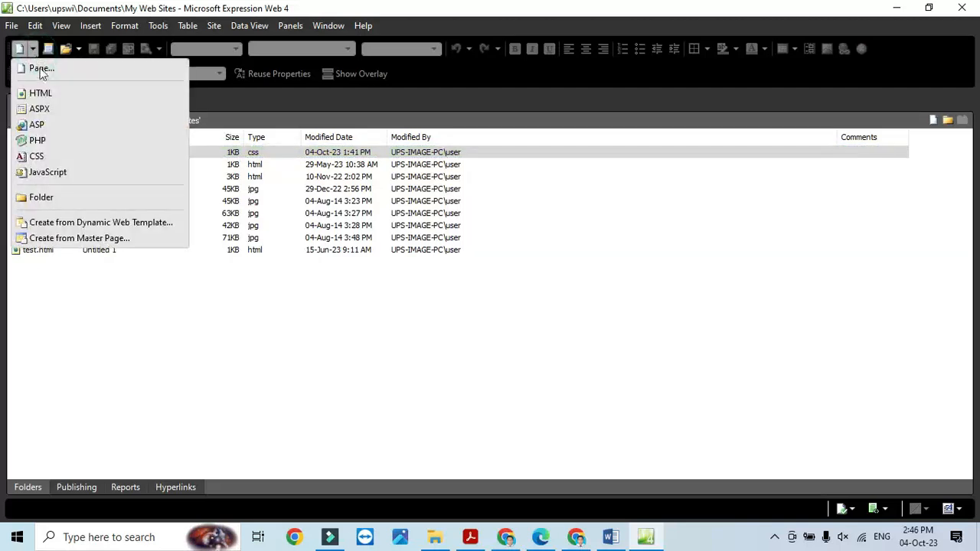
left_click(42, 70)
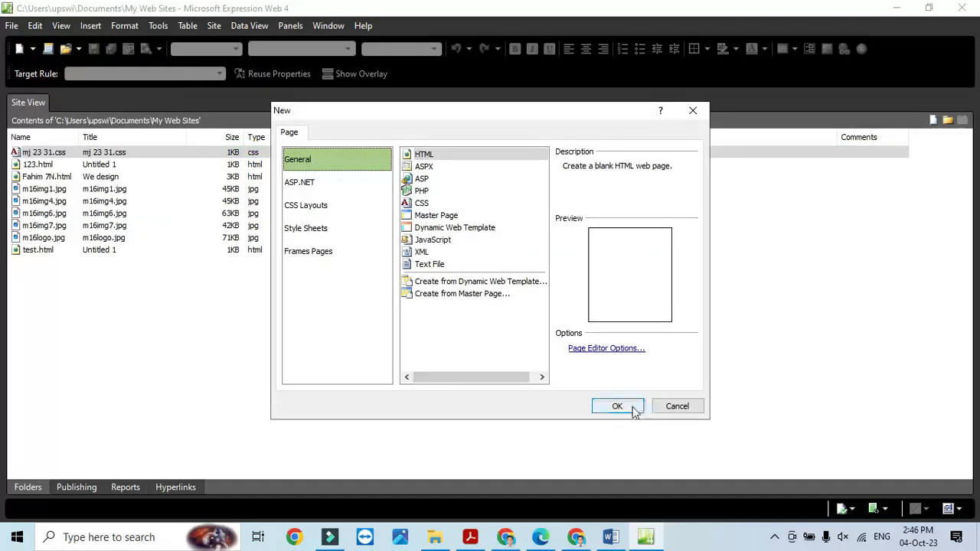
left_click(617, 406)
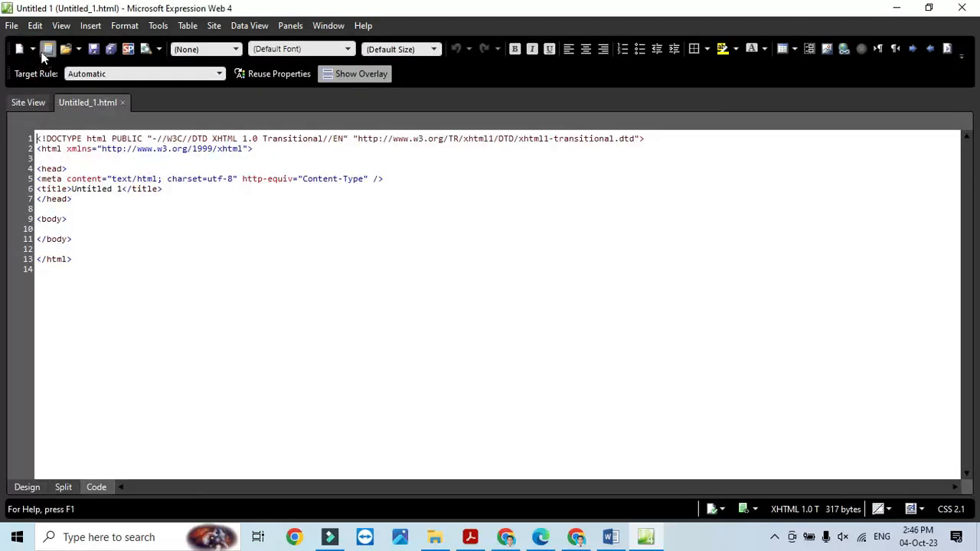
- Save the page as tas.html in the TAS folder on the Desktop
left_click(92, 53)
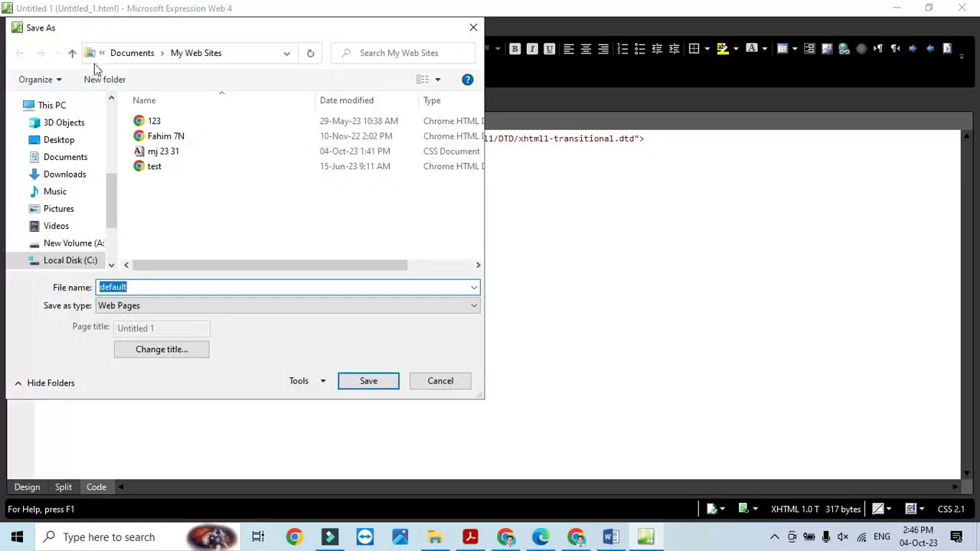
type("tas")
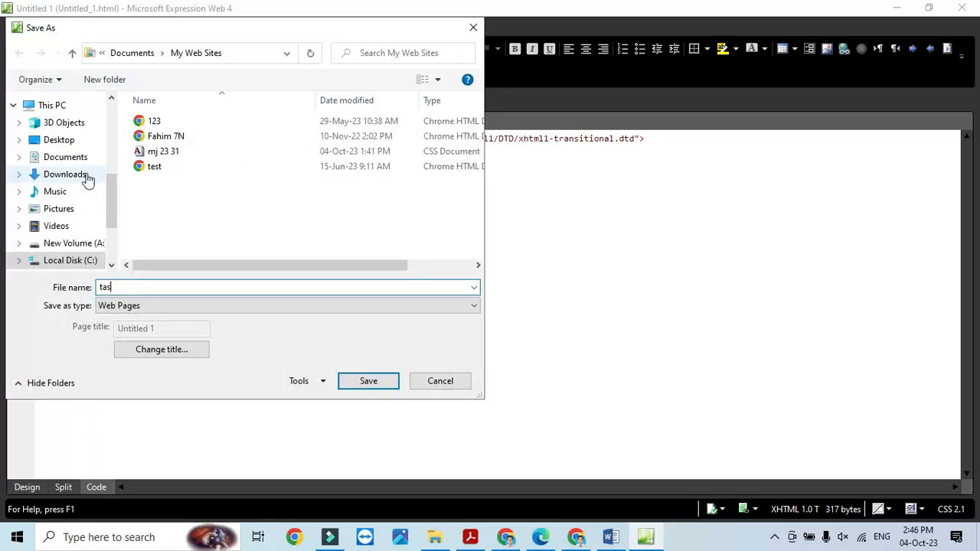
left_click(64, 141)
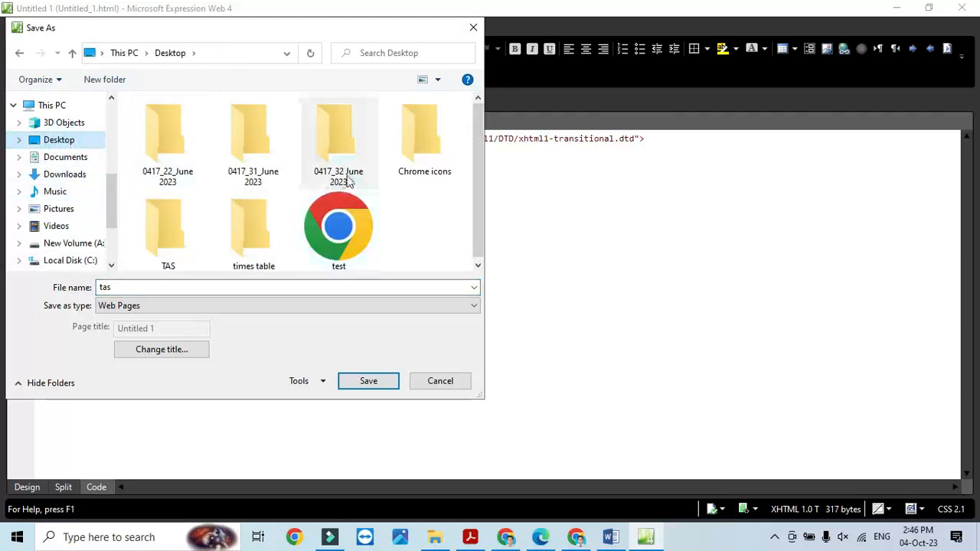
double_click(345, 142)
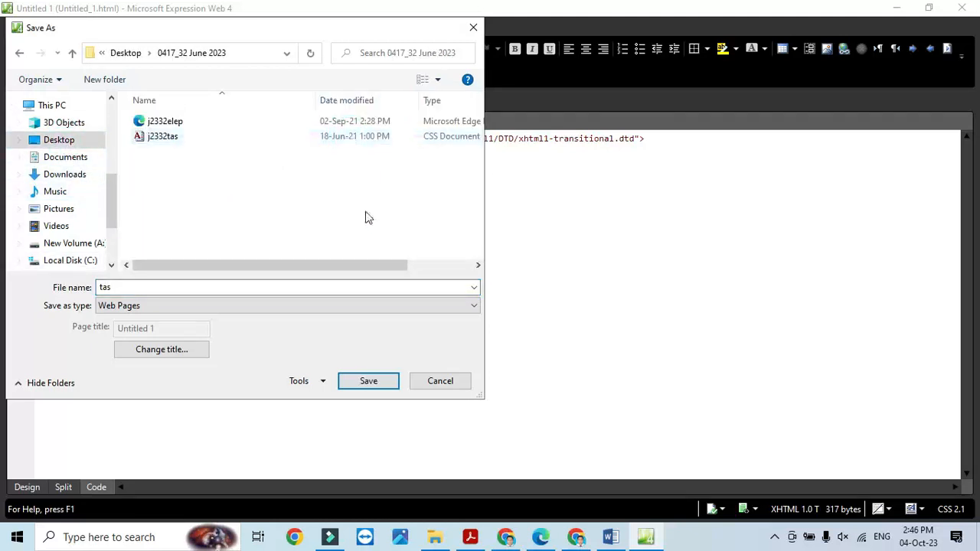
left_click(56, 140)
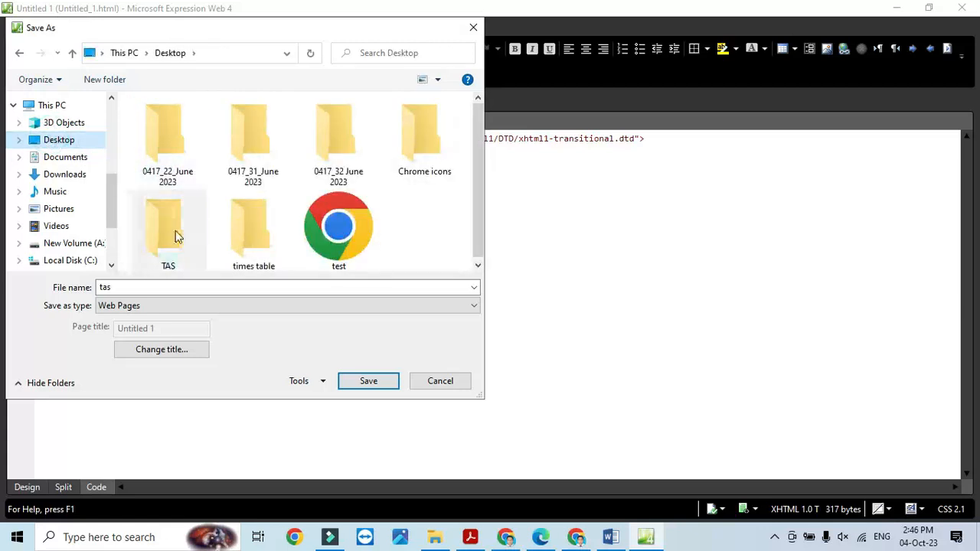
left_click(175, 232)
double_click(175, 232)
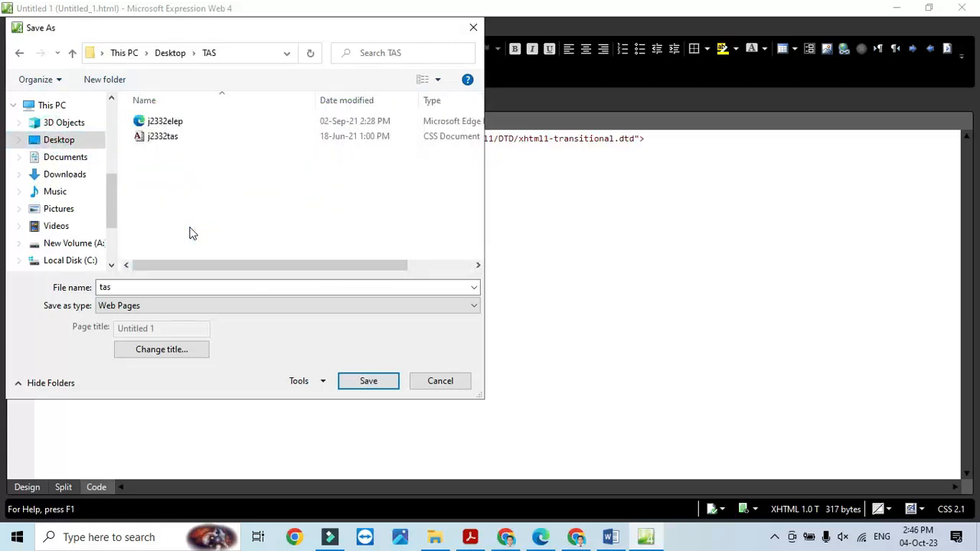
left_click(372, 381)
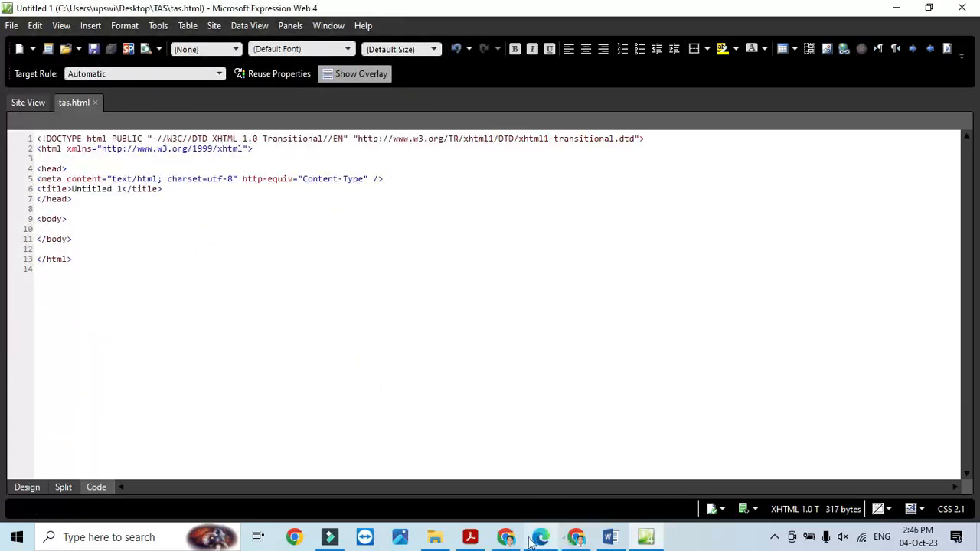
left_click(470, 536)
- Review the PDF's A–F table diagram with its 58%, 42% and 29% cell widths
scroll(429, 374, "down", 3)
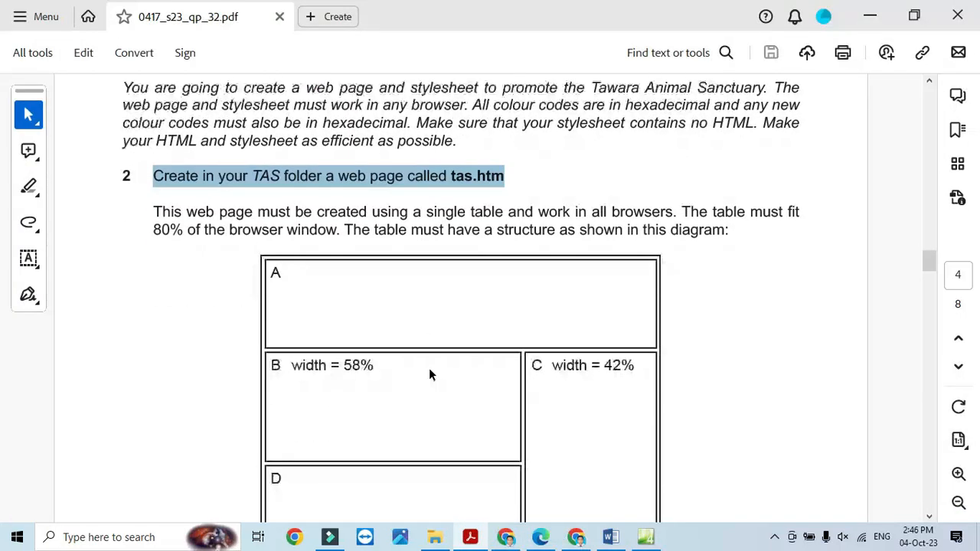
scroll(429, 367, "down", 2)
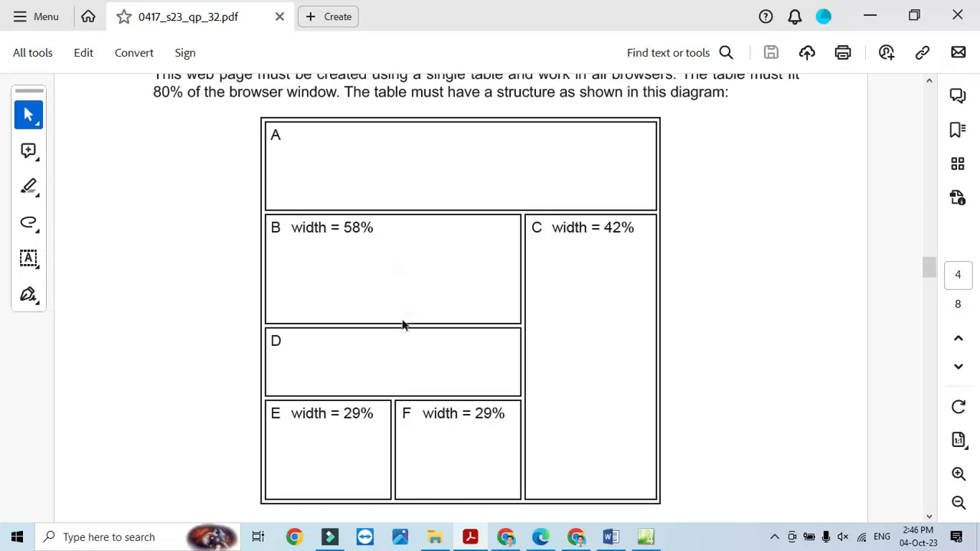
left_click(362, 427)
left_click(645, 537)
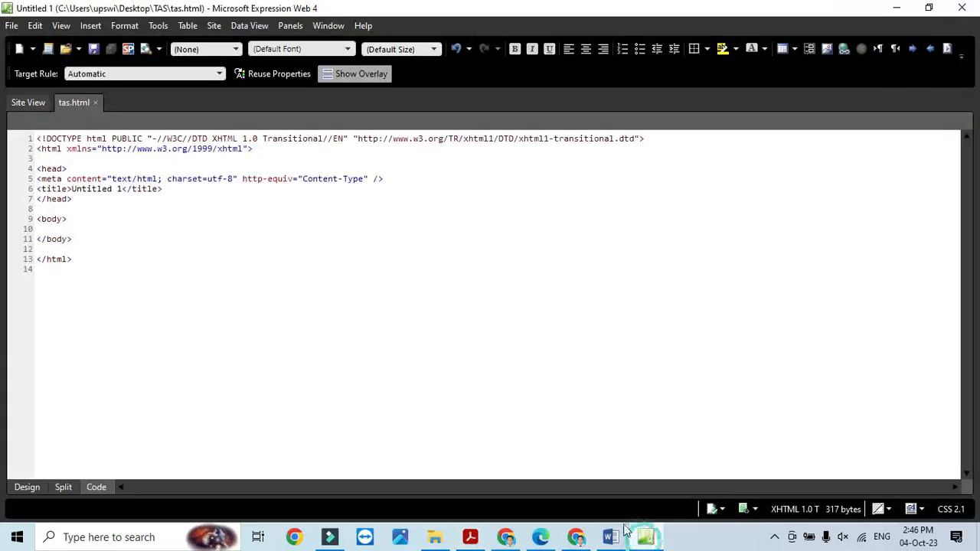
- In Design view, insert a table with 4 rows and 3 columns
left_click(26, 487)
left_click(187, 26)
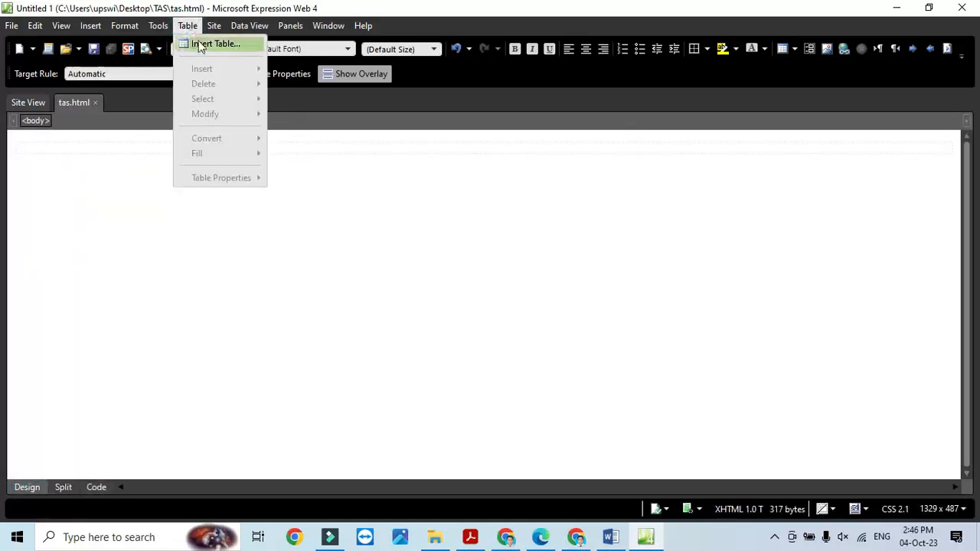
left_click(210, 43)
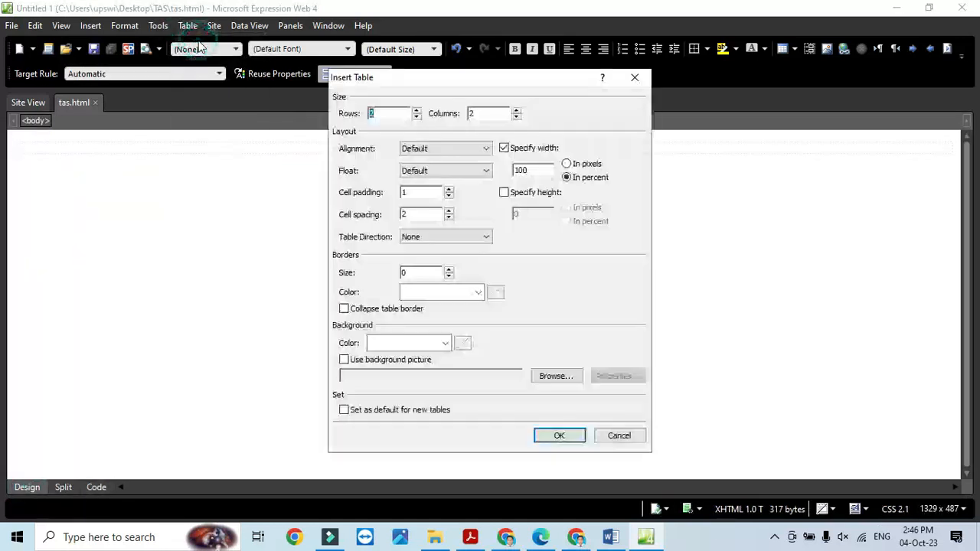
left_click(416, 110)
left_click(417, 111)
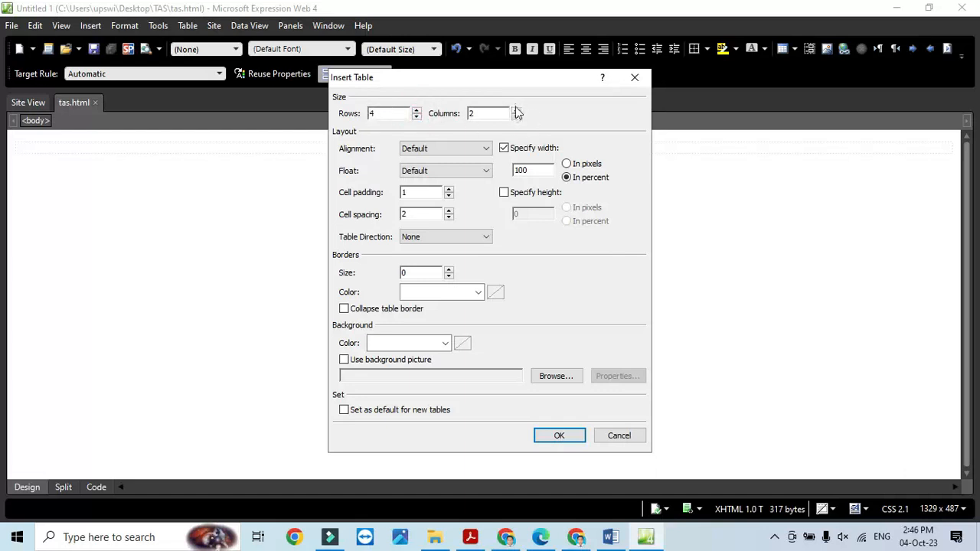
left_click(516, 109)
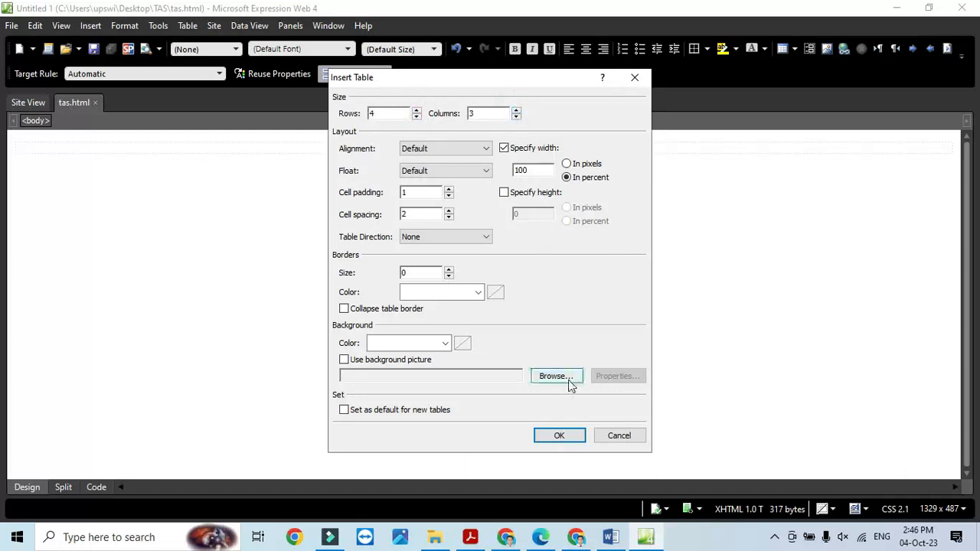
left_click(567, 435)
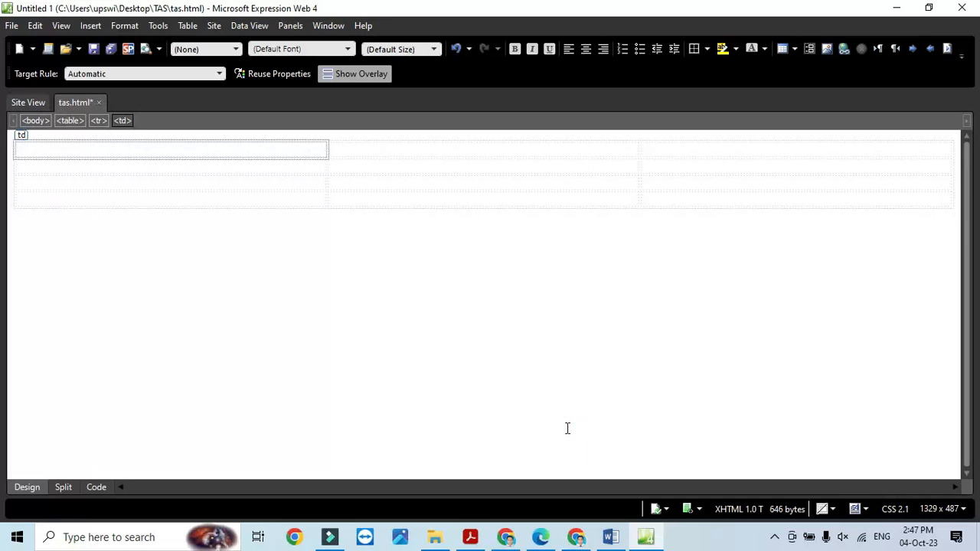
key("alt+Tab")
key("alt+Tab")
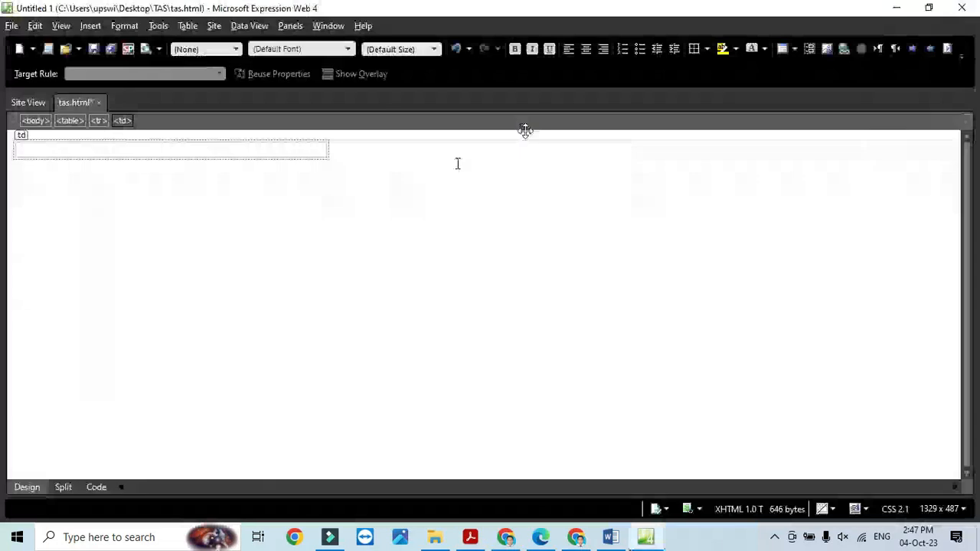
- Merge the top row into one cell and the second row's left two cells
left_click_drag(674, 148, 297, 149)
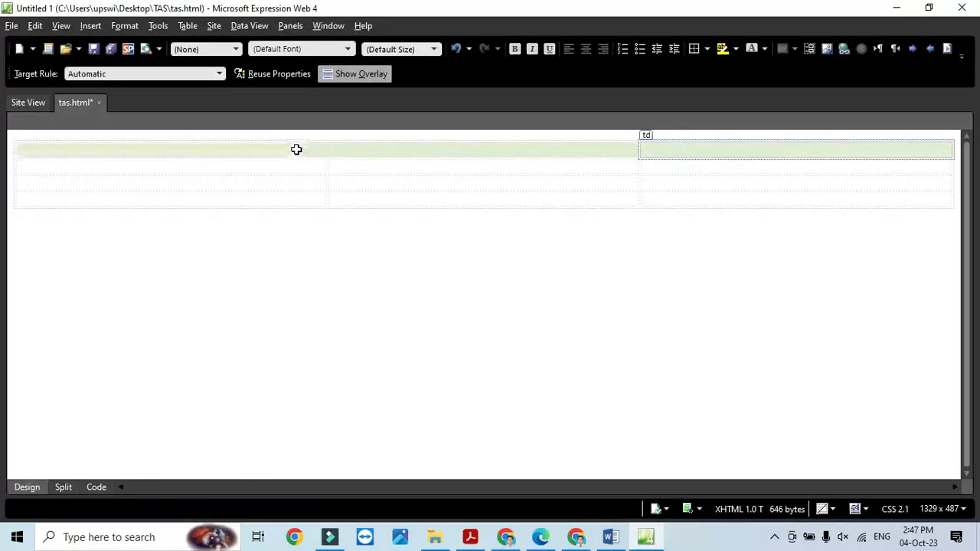
right_click(297, 147)
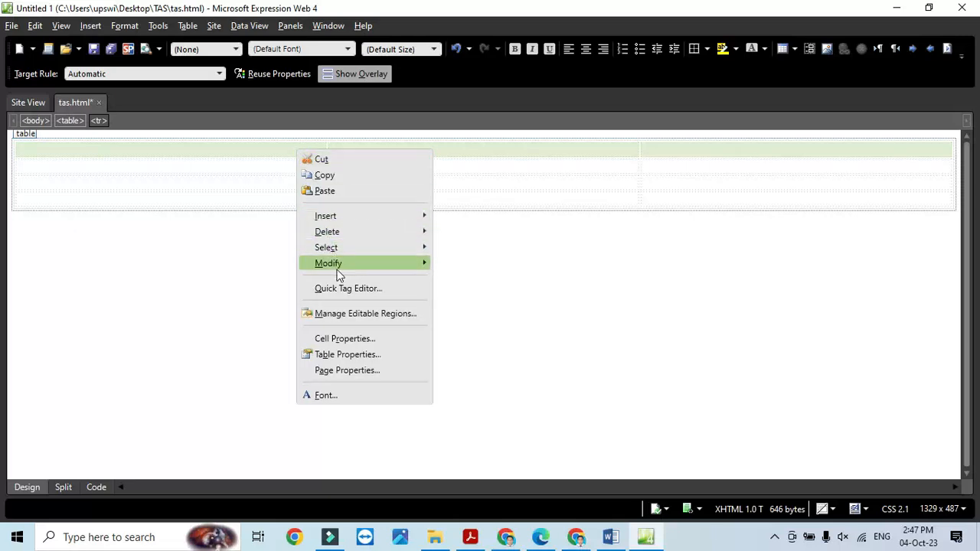
mouse_move(369, 264)
left_click(476, 265)
key("alt+Tab")
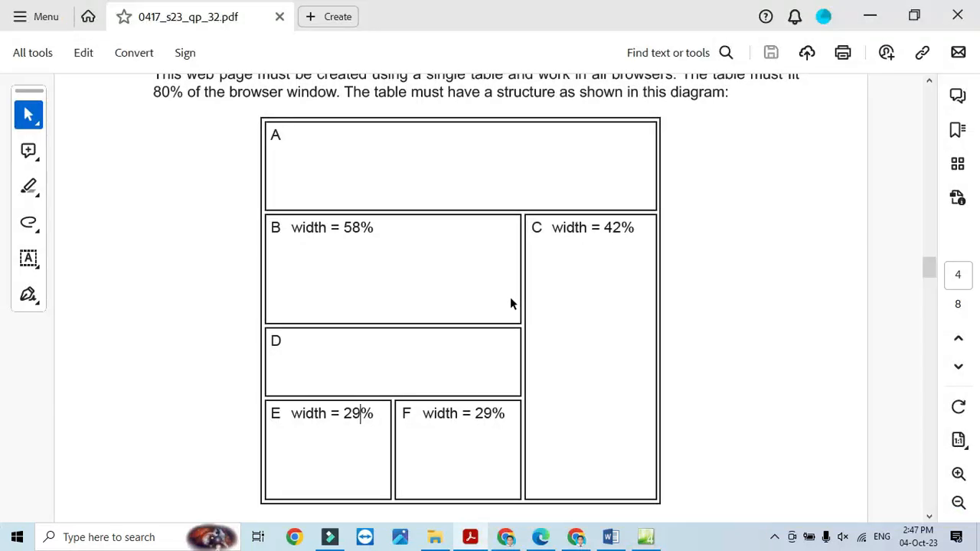
key("alt+Tab")
key("alt+Tab")
key("alt+Tab")
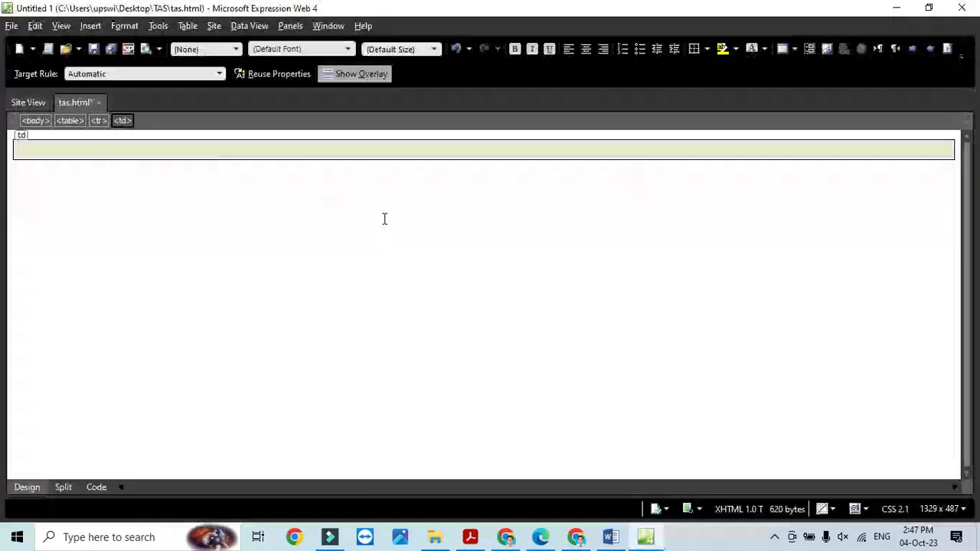
left_click(385, 164)
right_click(303, 163)
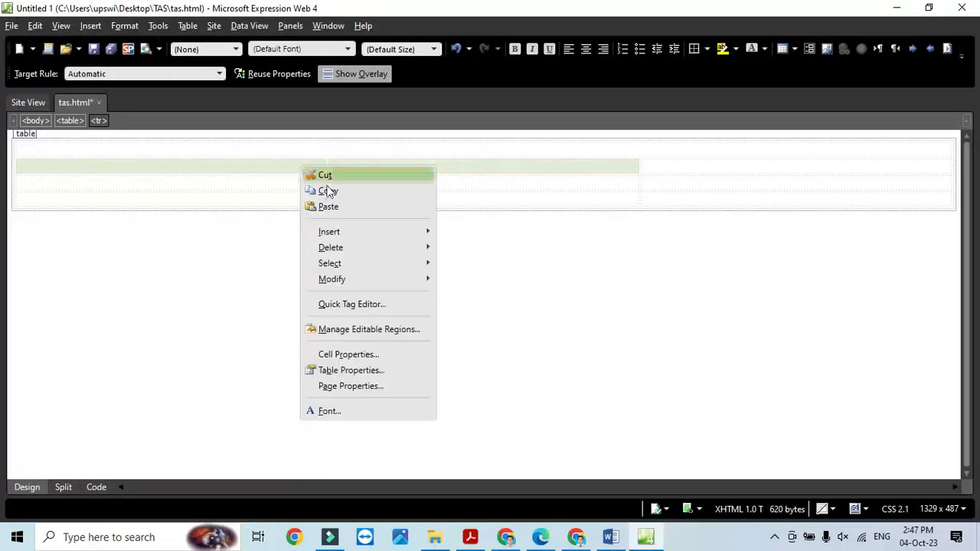
mouse_move(347, 278)
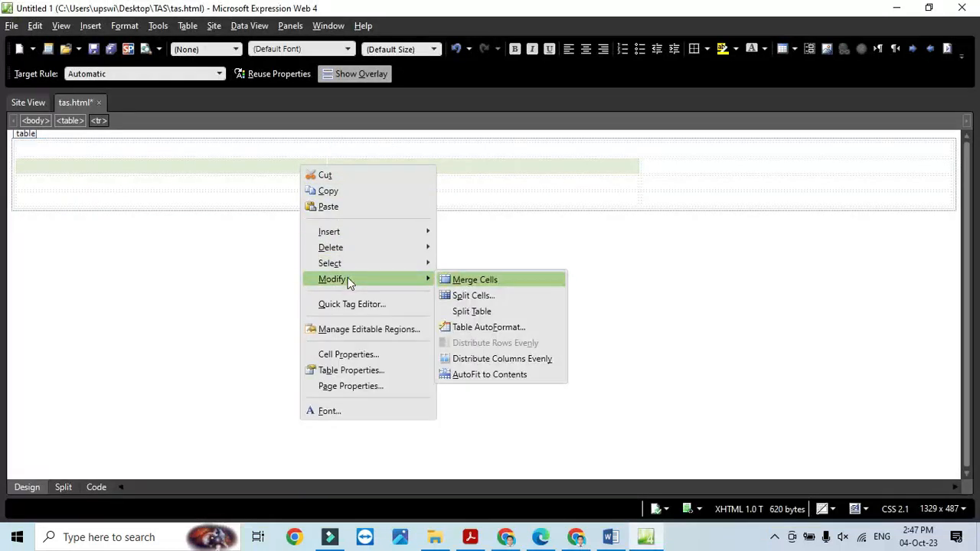
left_click(474, 274)
key("alt+Tab")
key("alt+Tab")
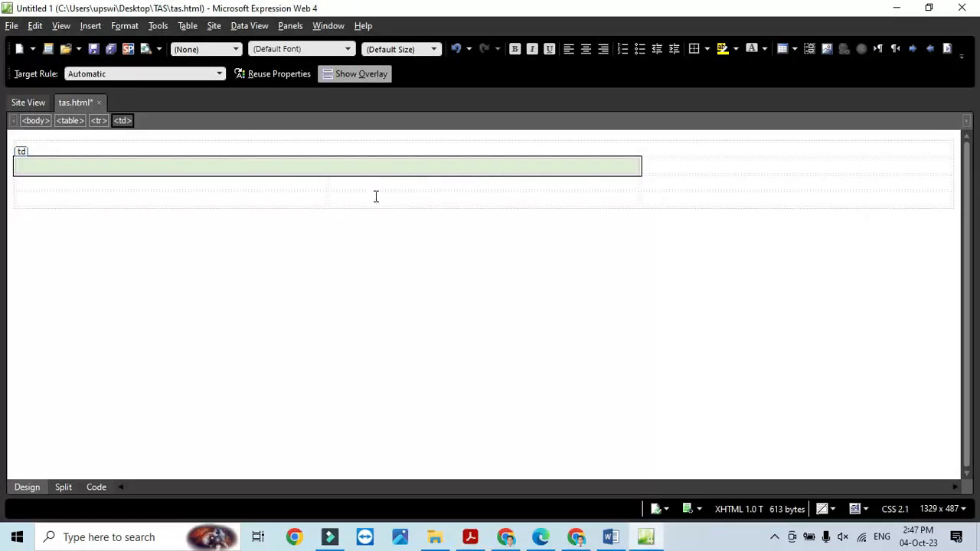
- Merge the third row's left two cells and the right column's lower cells into one tall cell
left_click(368, 184)
left_click_drag(334, 184, 302, 180)
right_click(300, 184)
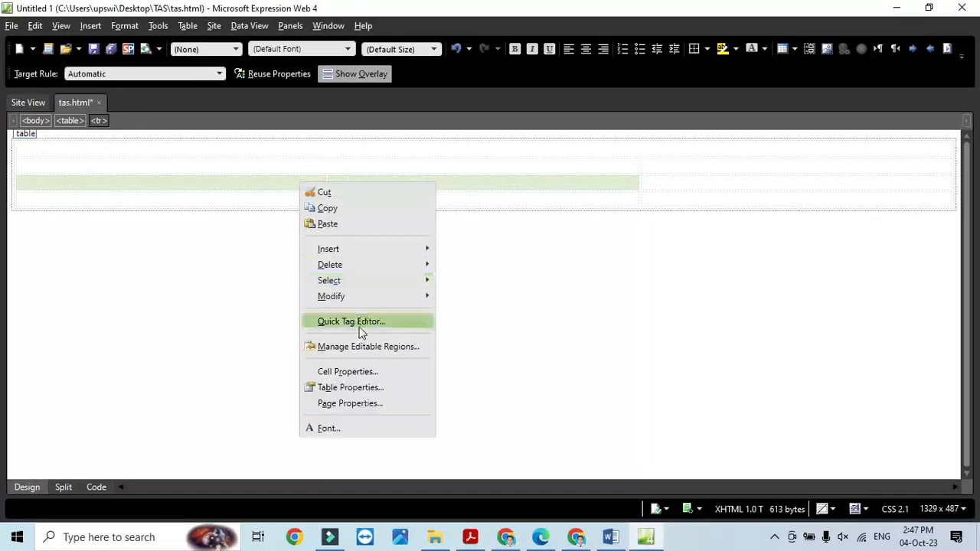
mouse_move(360, 301)
left_click(473, 295)
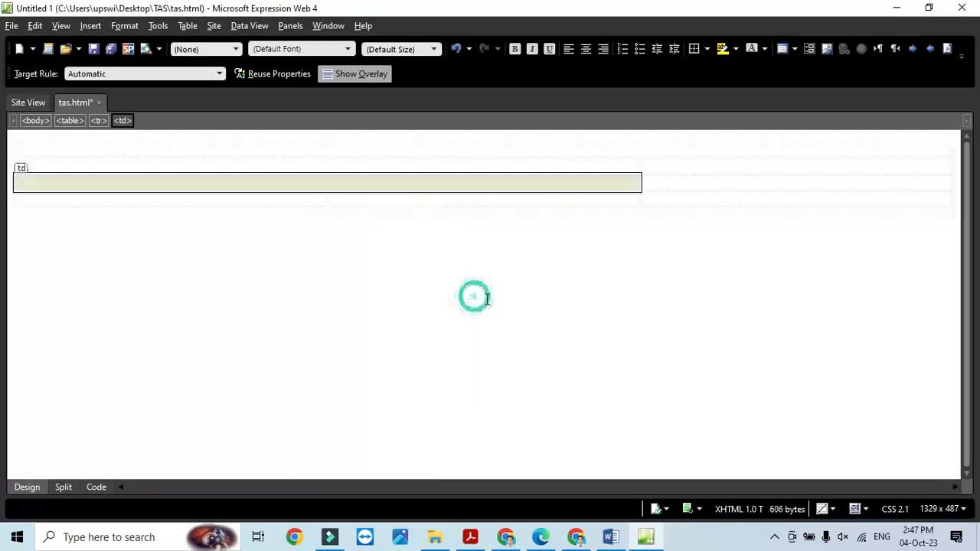
key("alt+Tab")
key("alt+Tab")
left_click_drag(692, 170, 691, 201)
right_click(691, 168)
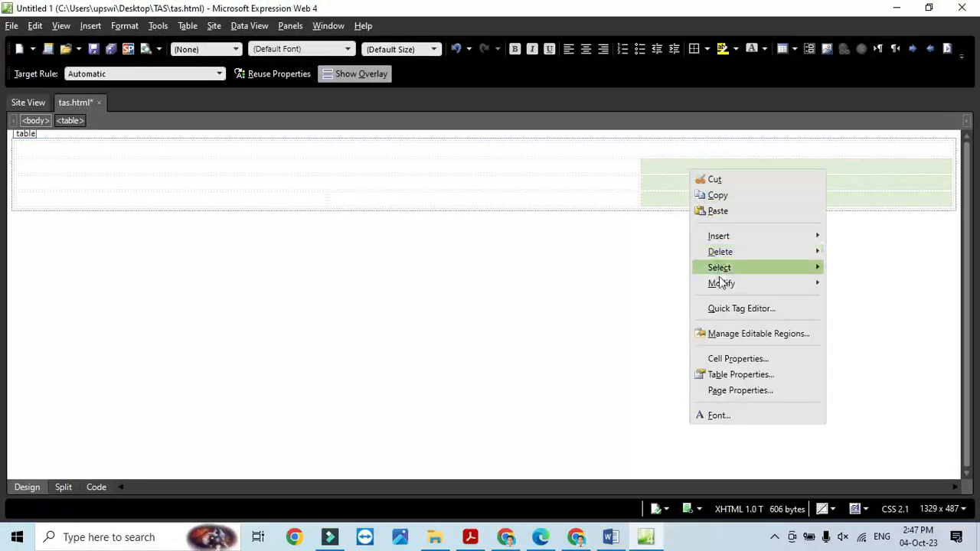
mouse_move(721, 287)
left_click(849, 284)
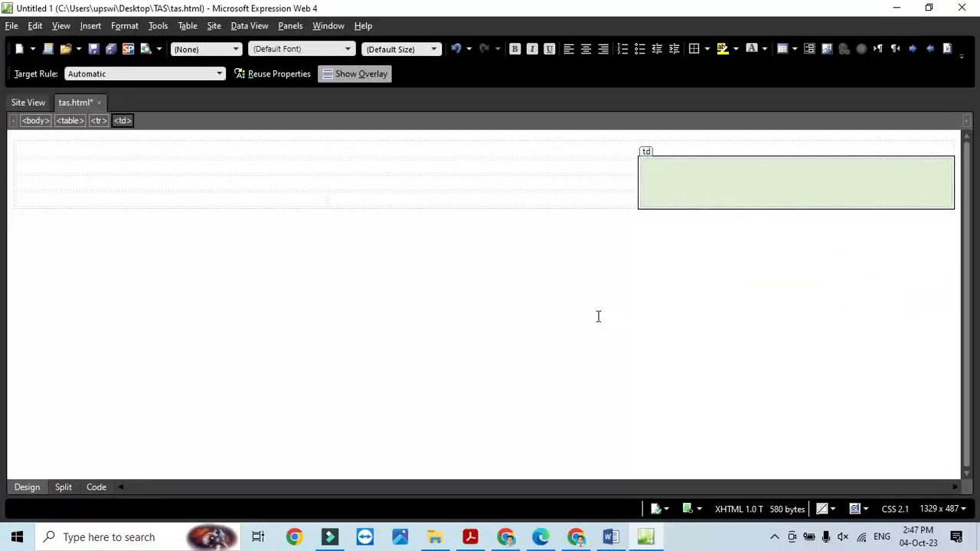
key("alt+Tab")
key("alt+Tab")
- Type B and C into the cells following the top cell, tabbing between them
left_click(322, 142)
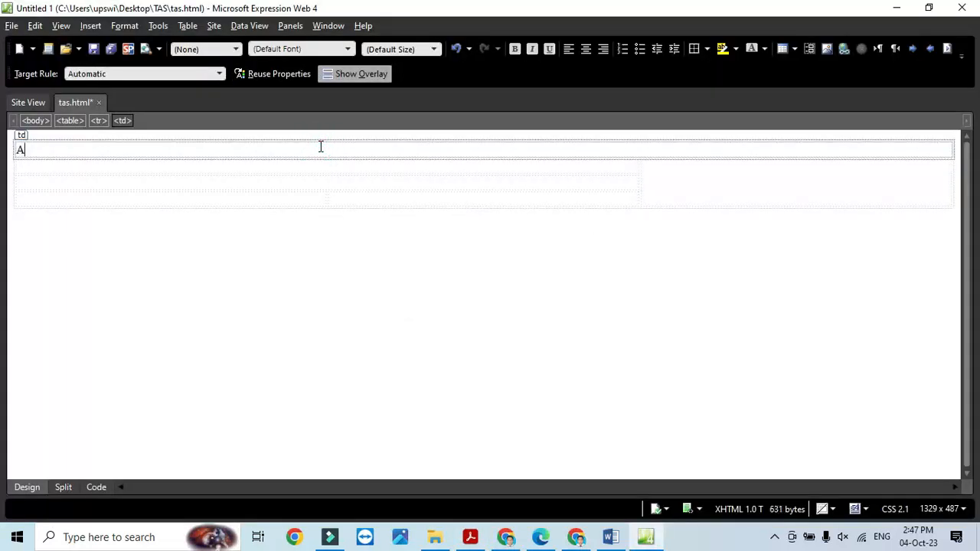
key("Tab")
type("B")
key("Tab")
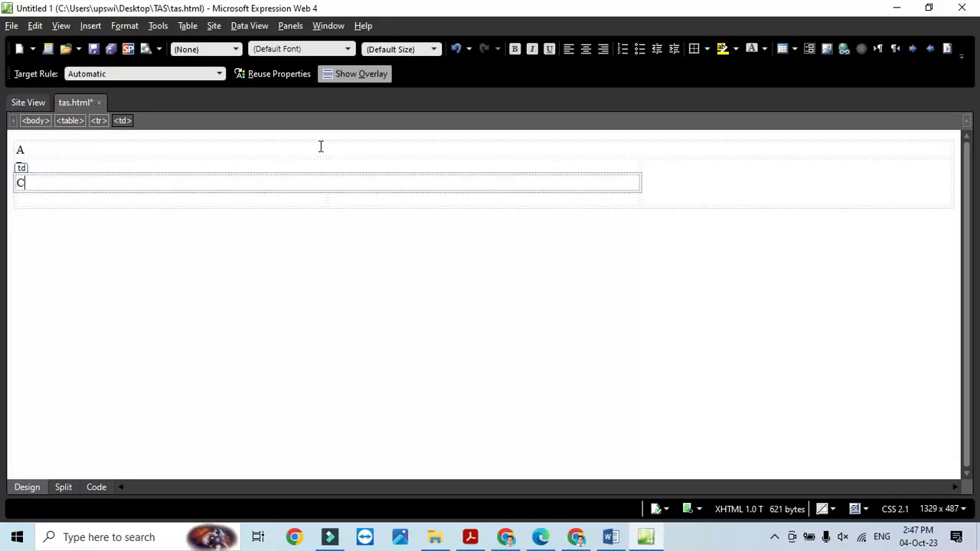
type("C")
key("Tab")
key("alt+Tab")
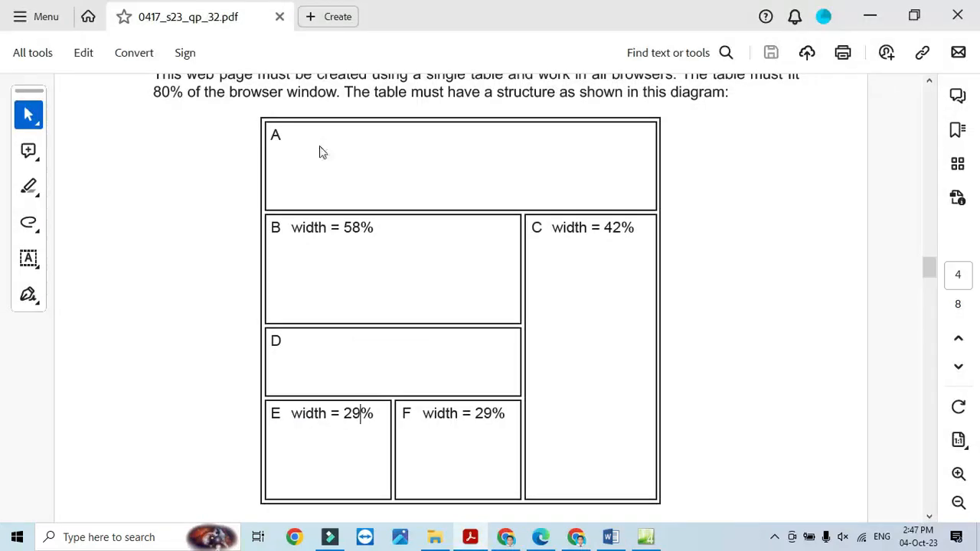
key("alt+Tab")
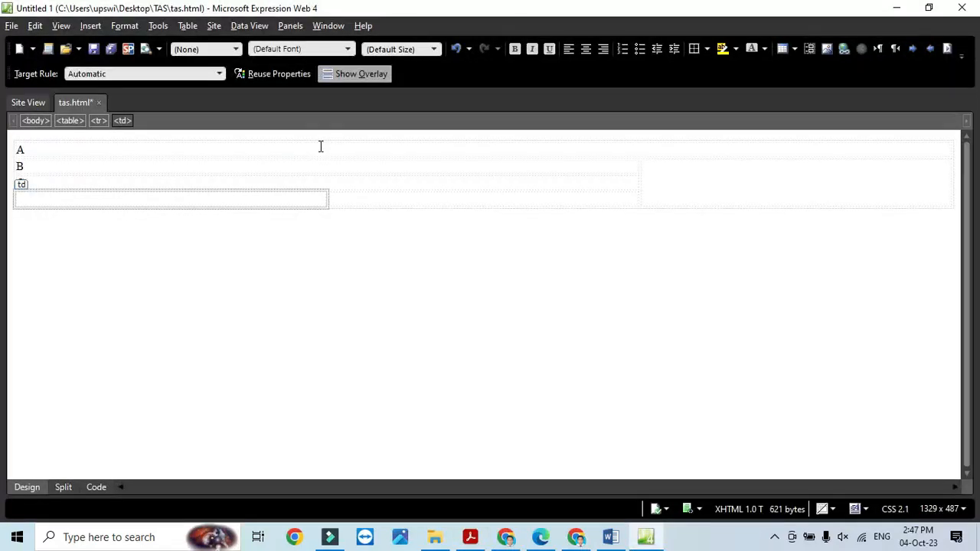
- Put C in the tall right-hand cell and type E and F into the bottom cells
left_click(783, 179)
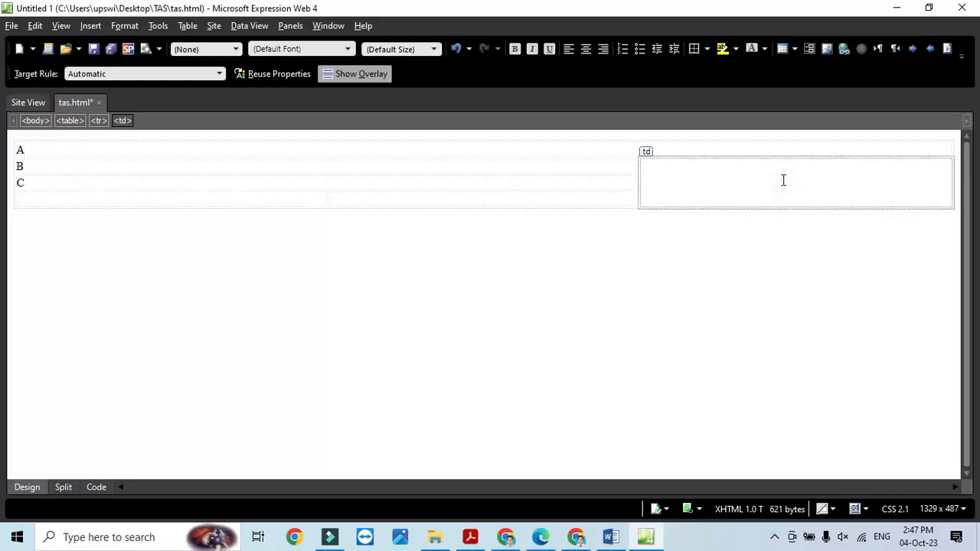
type("C")
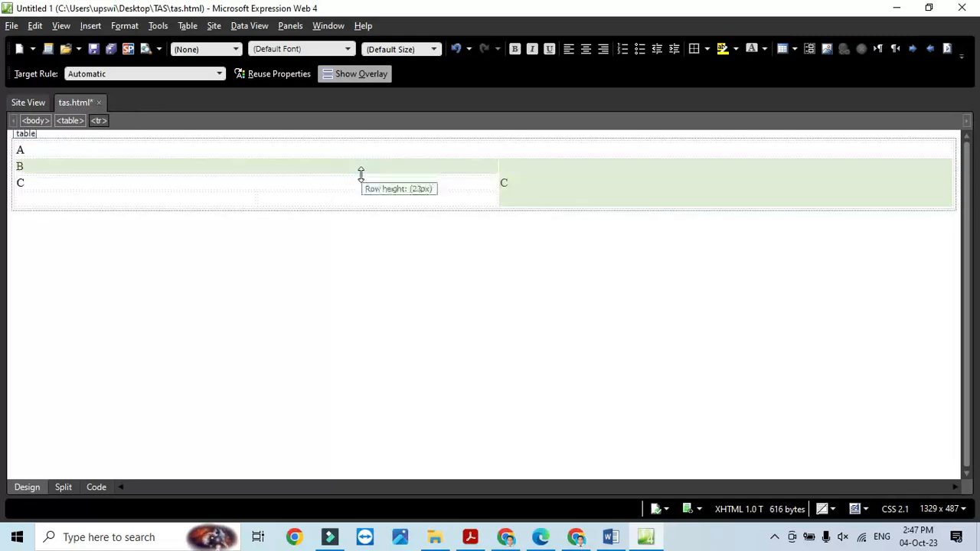
left_click(359, 181)
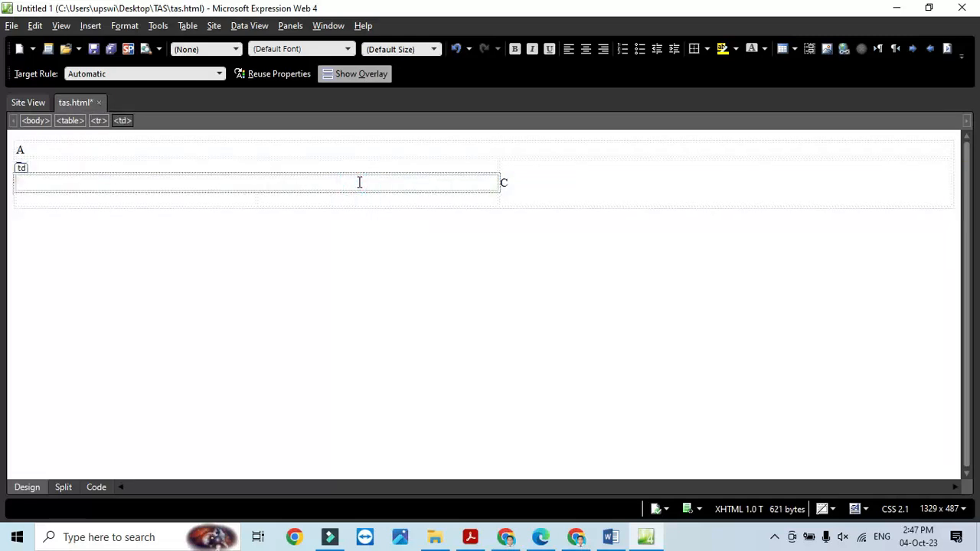
left_click(310, 192)
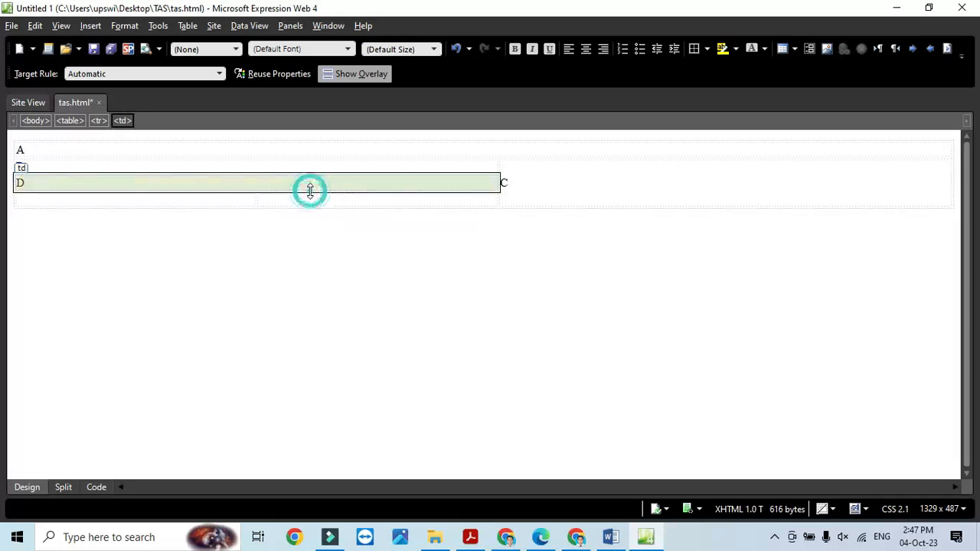
left_click(238, 199)
type("E")
left_click(364, 199)
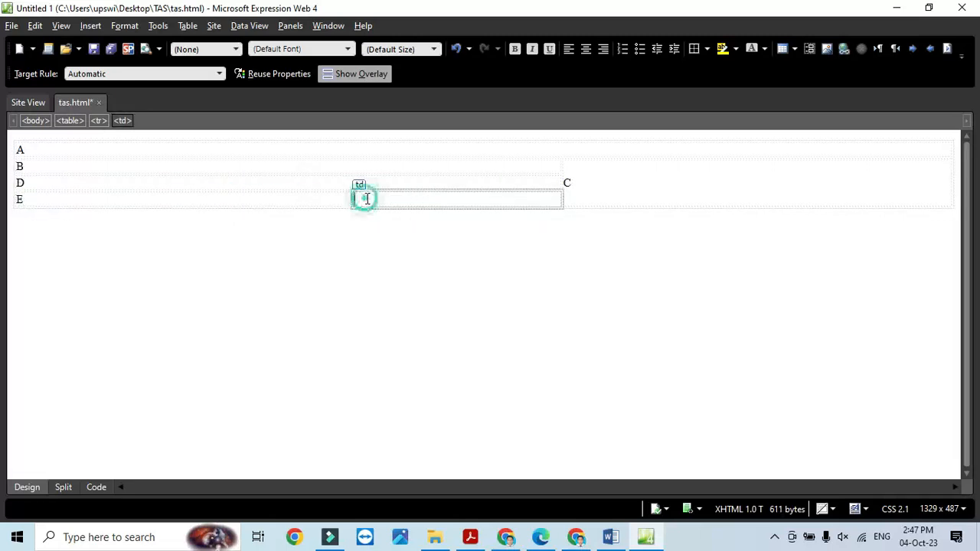
type("F")
- Highlight the 80% table width requirement in the exam PDF
left_click(470, 537)
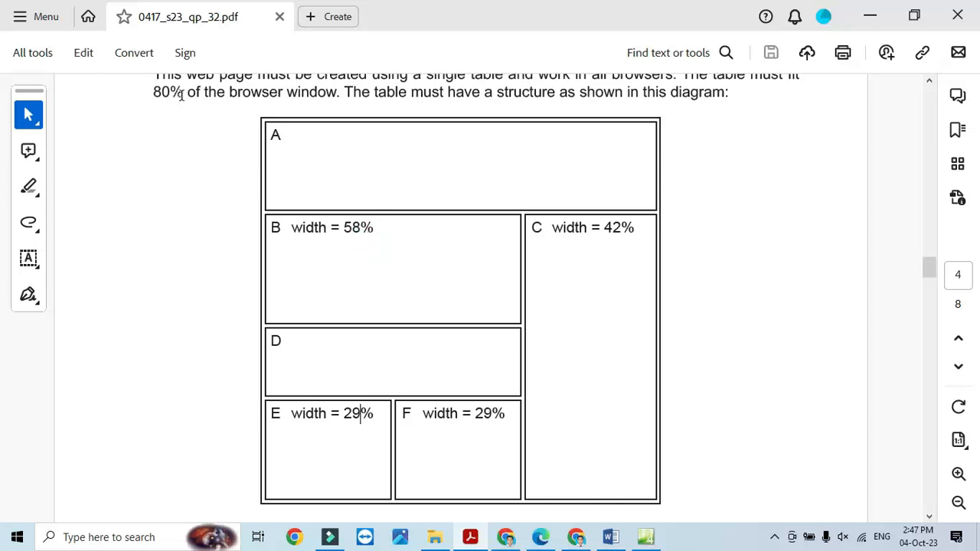
left_click_drag(181, 94, 153, 93)
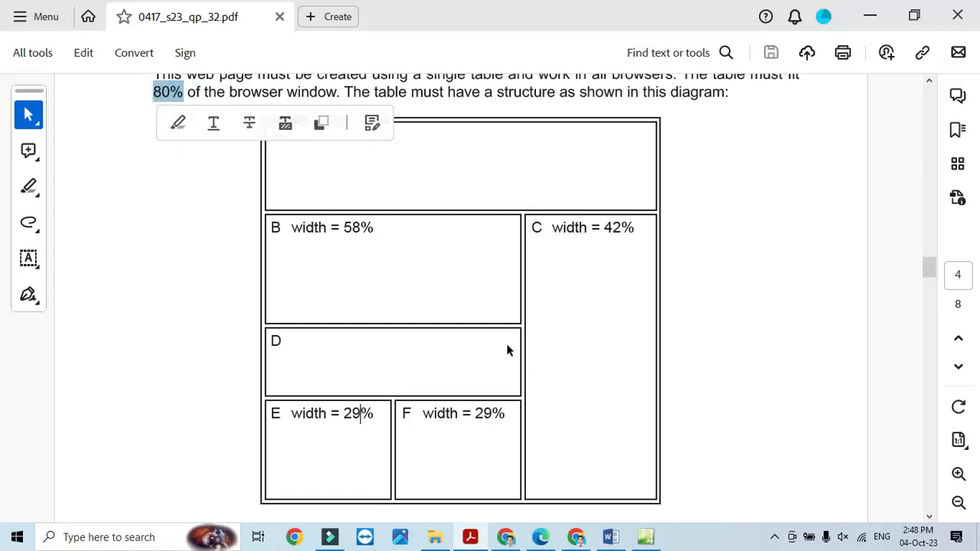
key("alt+Tab")
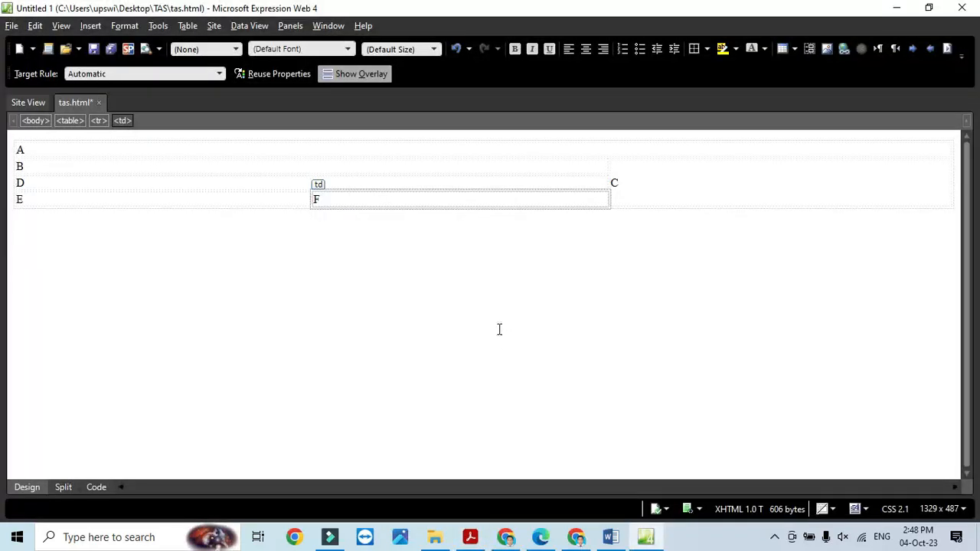
- Set the table width to 80 percent in Table Properties
left_click(584, 158)
right_click(586, 158)
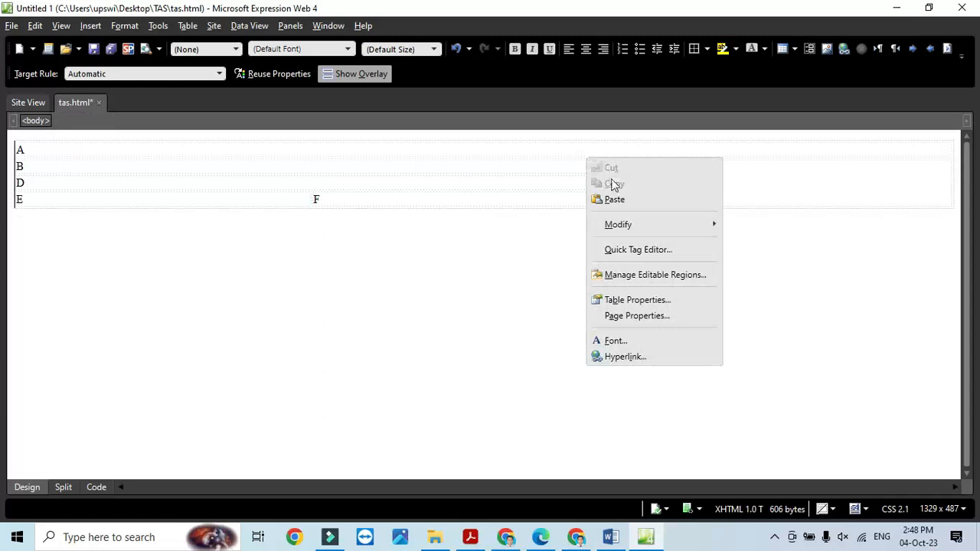
left_click(637, 304)
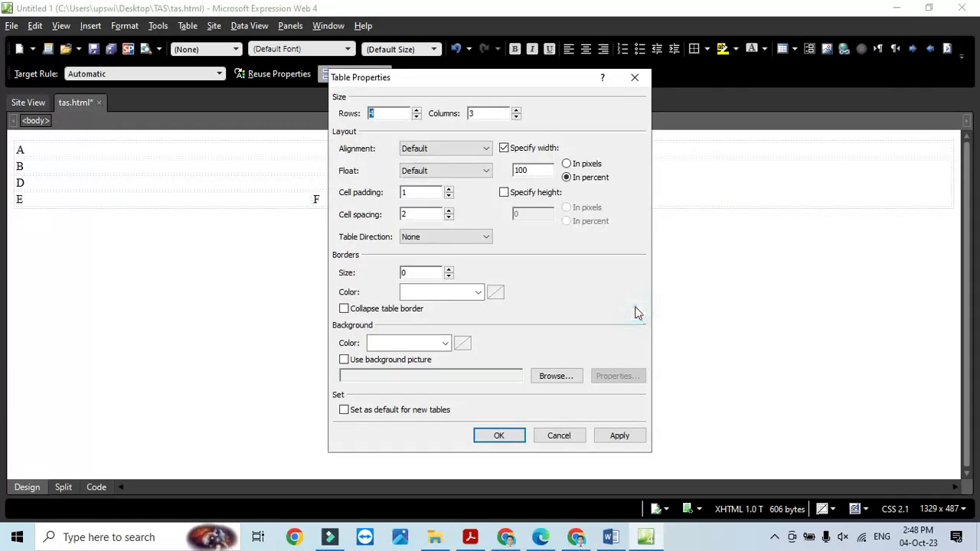
double_click(536, 170)
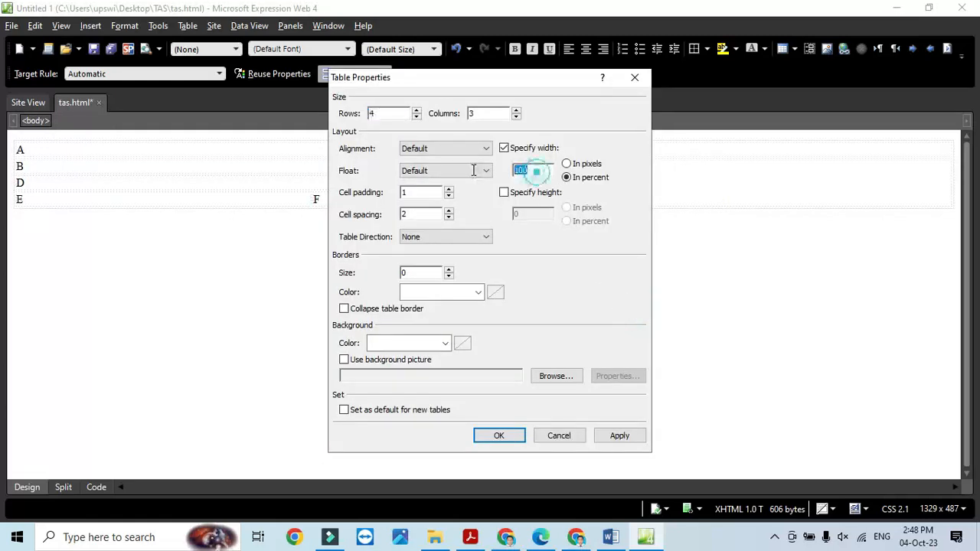
type("80")
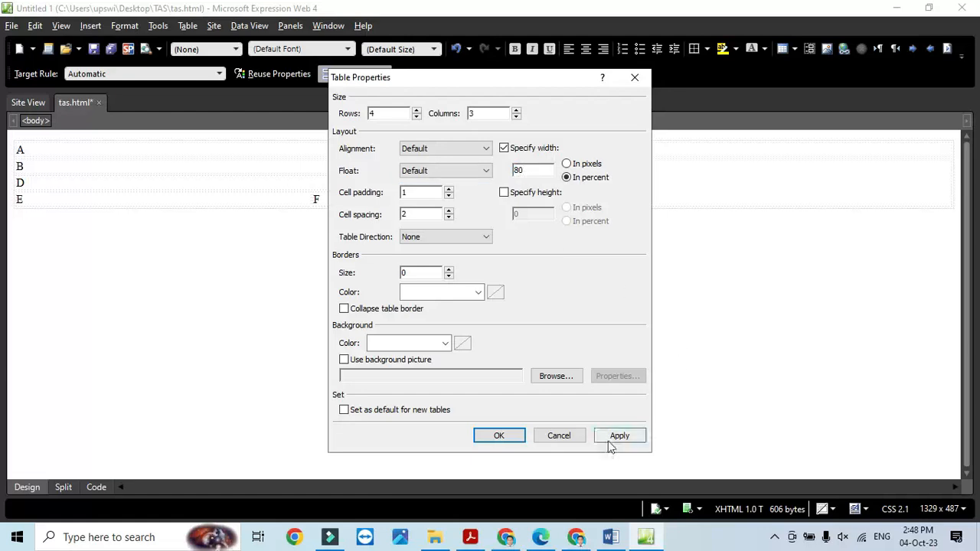
left_click(616, 438)
left_click(505, 436)
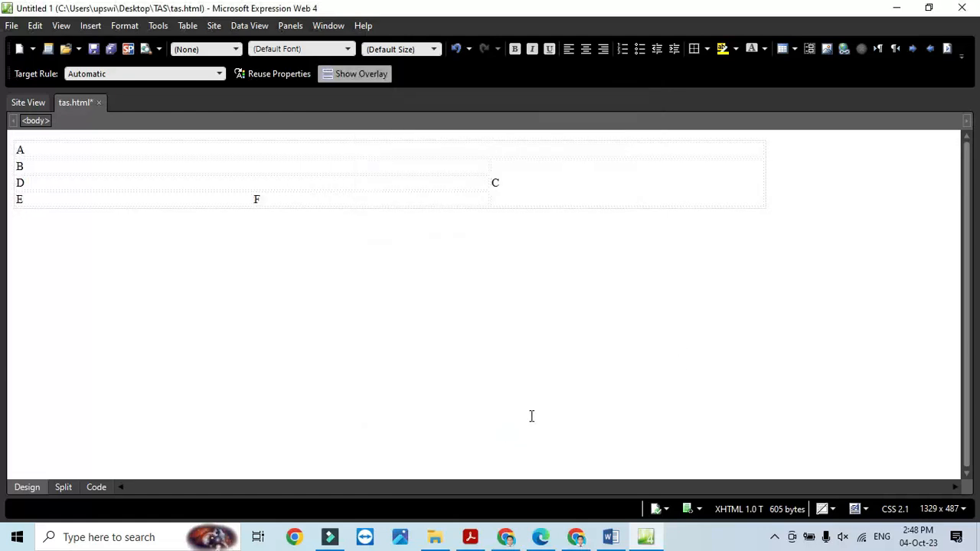
- Scroll through the exam PDF's layout diagram to recheck the cell widths
key("alt+Tab")
scroll(521, 356, "up", 2)
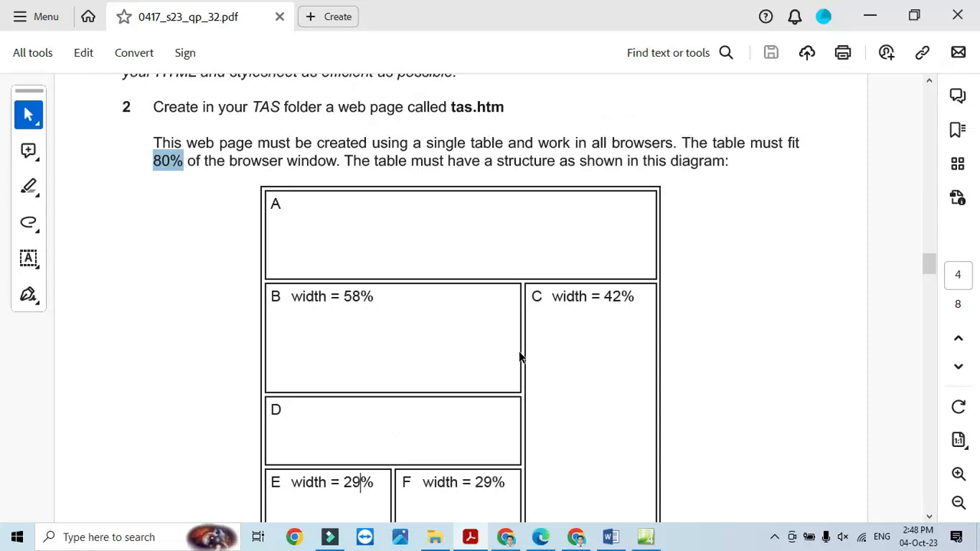
scroll(520, 357, "down", 2)
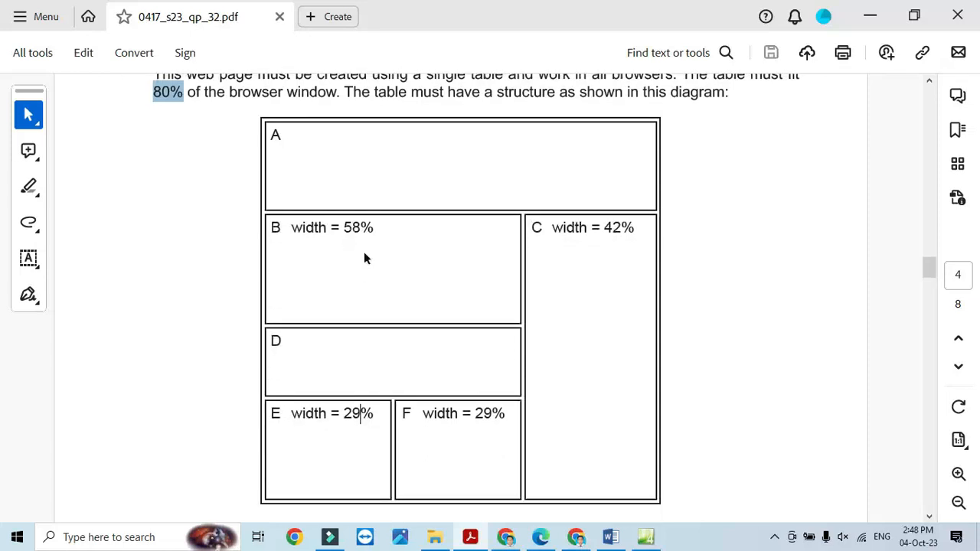
key("alt+Tab")
- Give cell B a specified width of 58 percent in Cell Properties
left_click(259, 167)
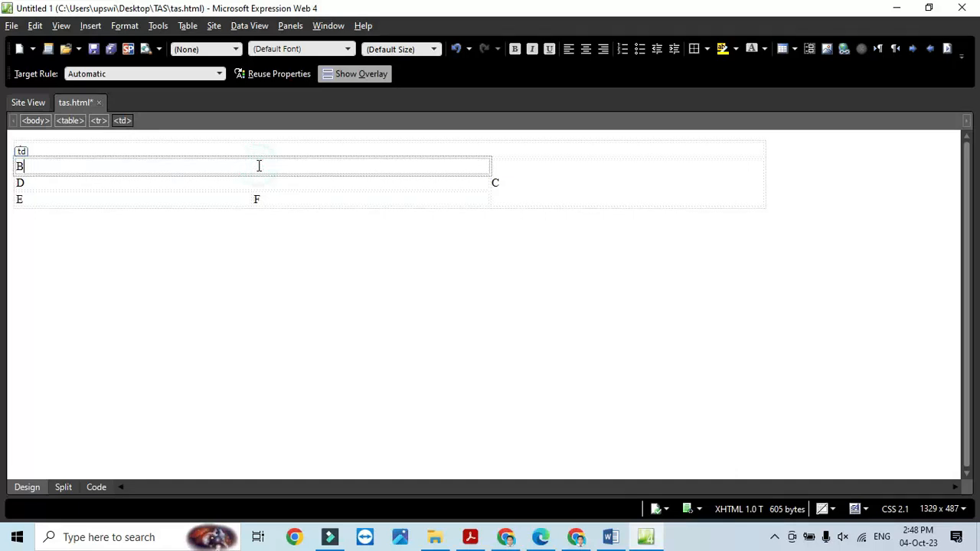
right_click(258, 166)
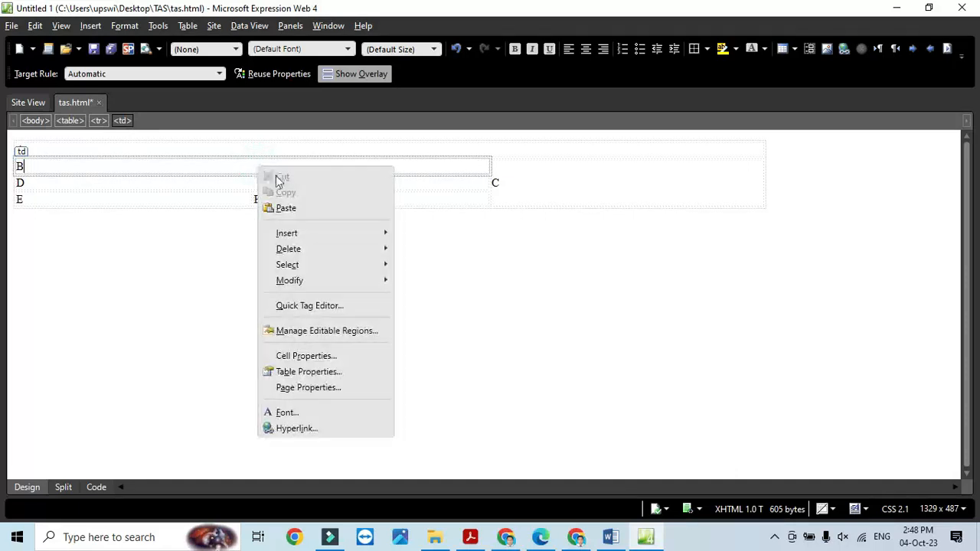
left_click(344, 375)
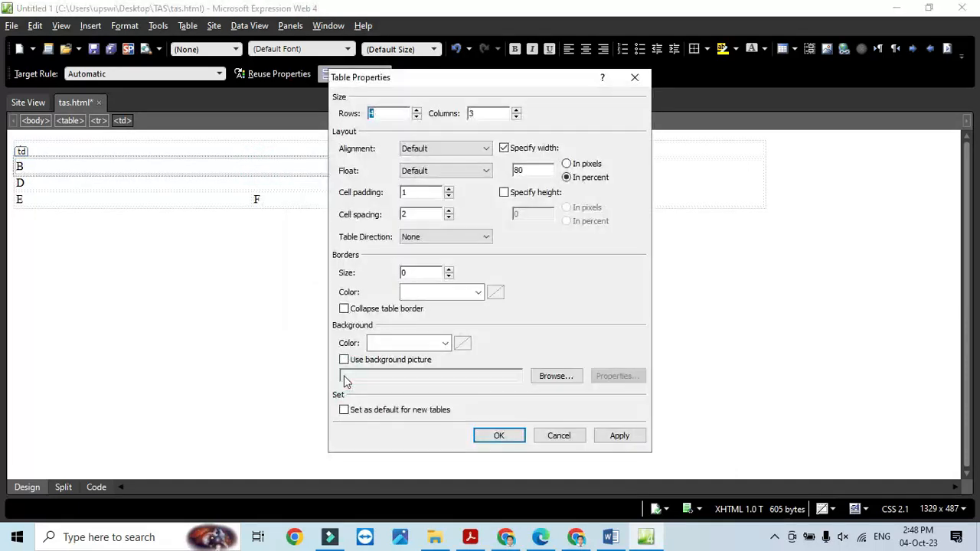
left_click(558, 435)
right_click(334, 167)
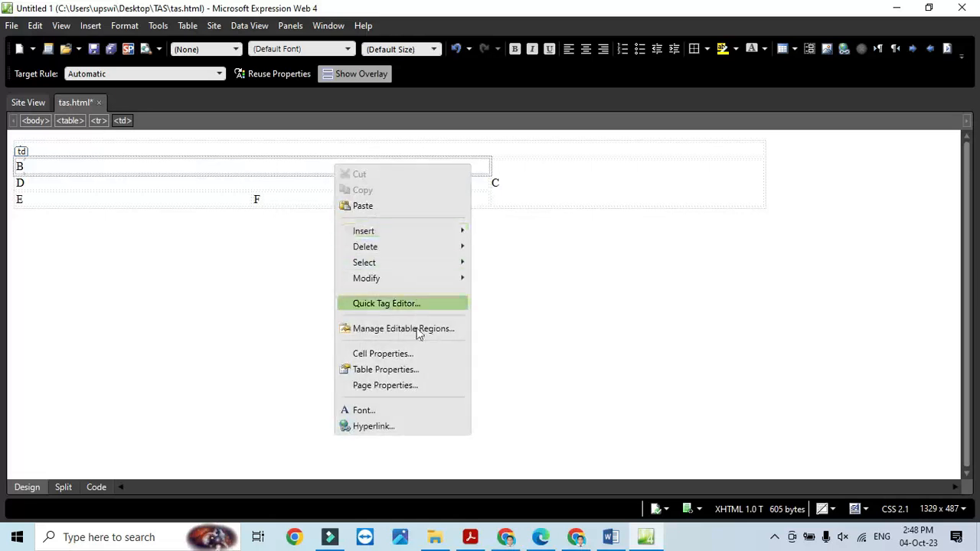
left_click(418, 353)
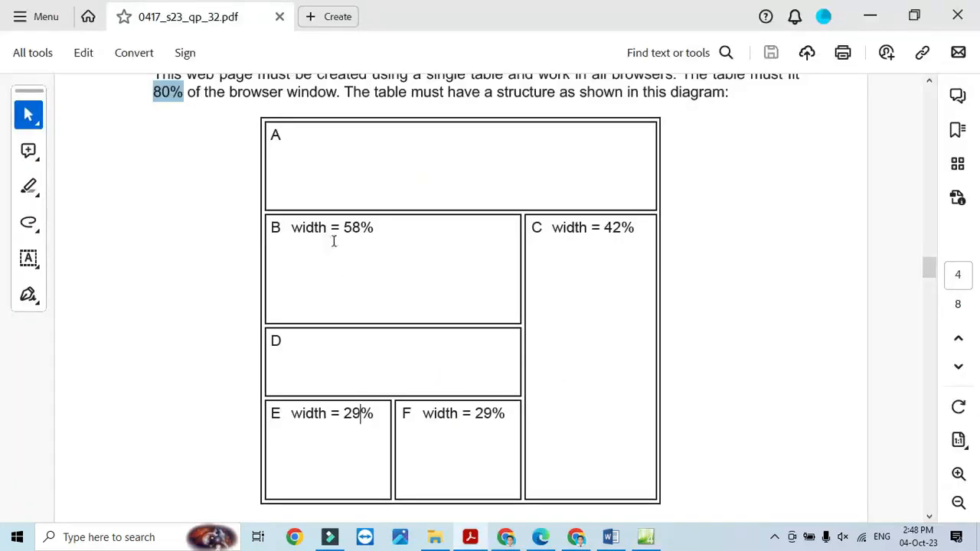
key("alt+Tab")
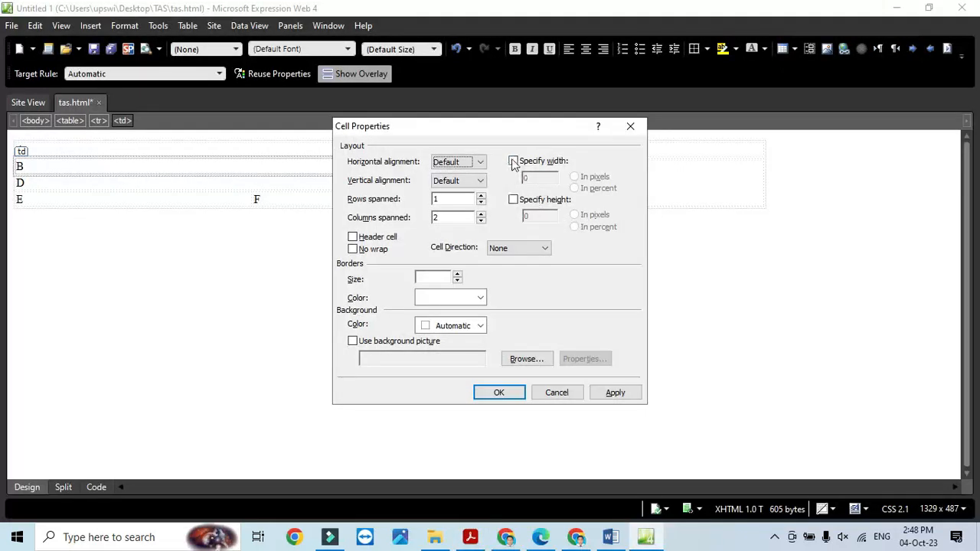
left_click(513, 162)
left_click(574, 187)
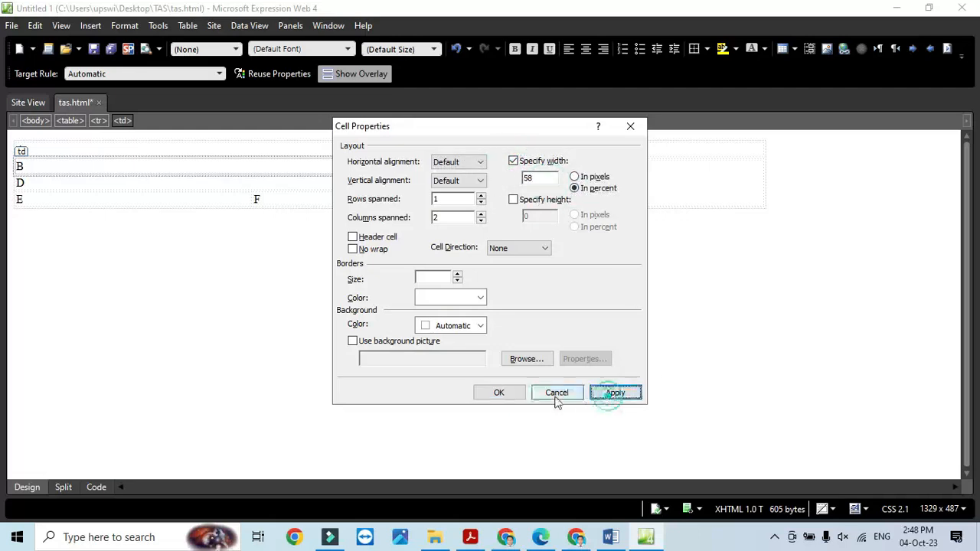
left_click(498, 392)
key("alt+Tab")
key("alt+Tab")
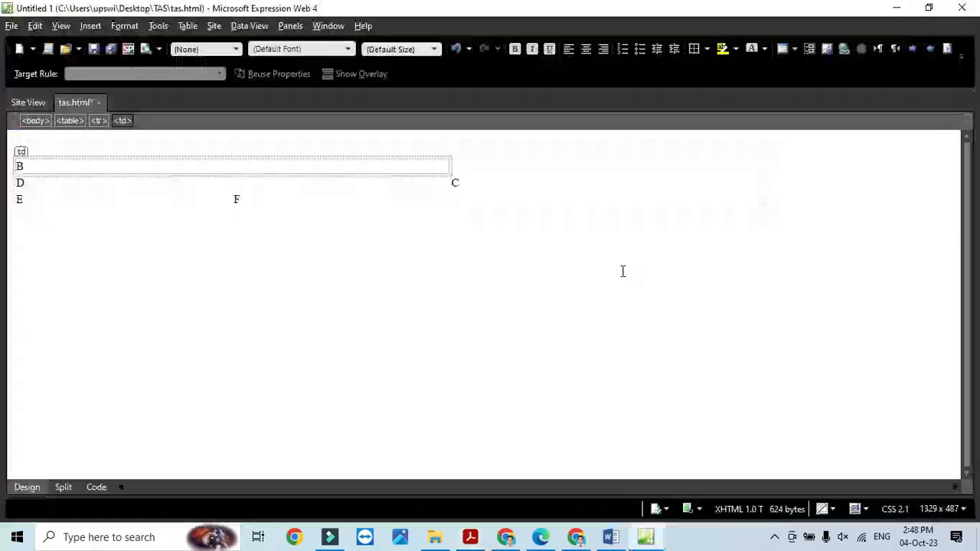
left_click(600, 190)
- Set cell C's width to 42 percent in Cell Properties
right_click(600, 194)
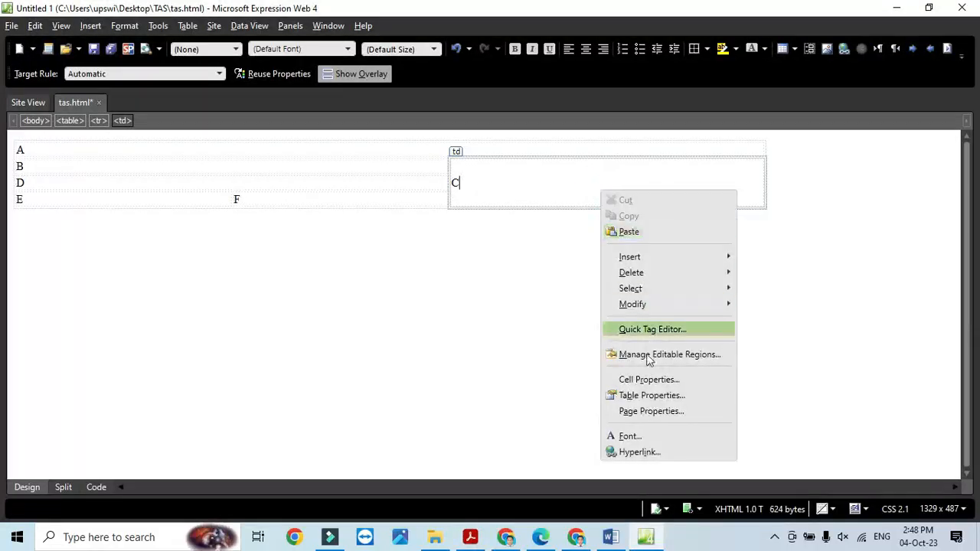
left_click(629, 377)
left_click(543, 162)
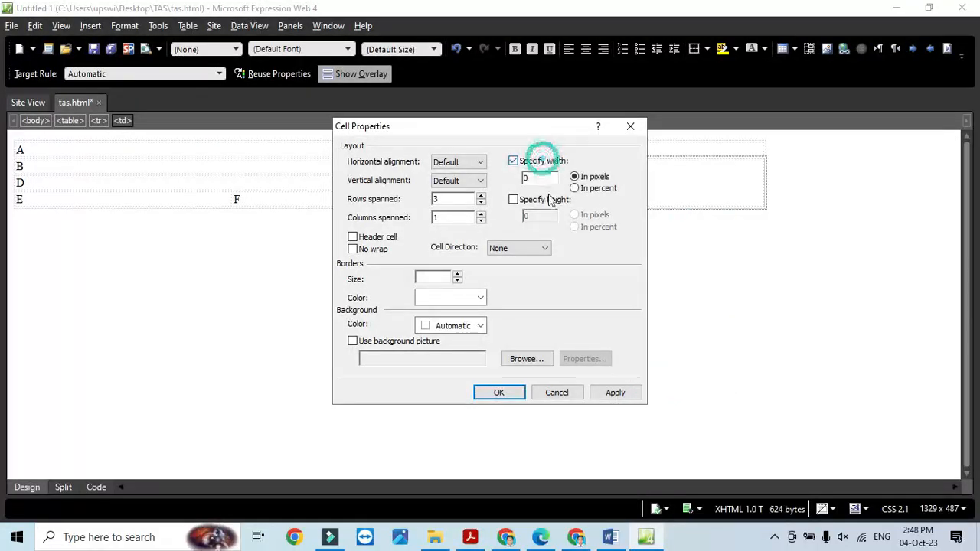
key("alt+Tab")
key("alt+Tab")
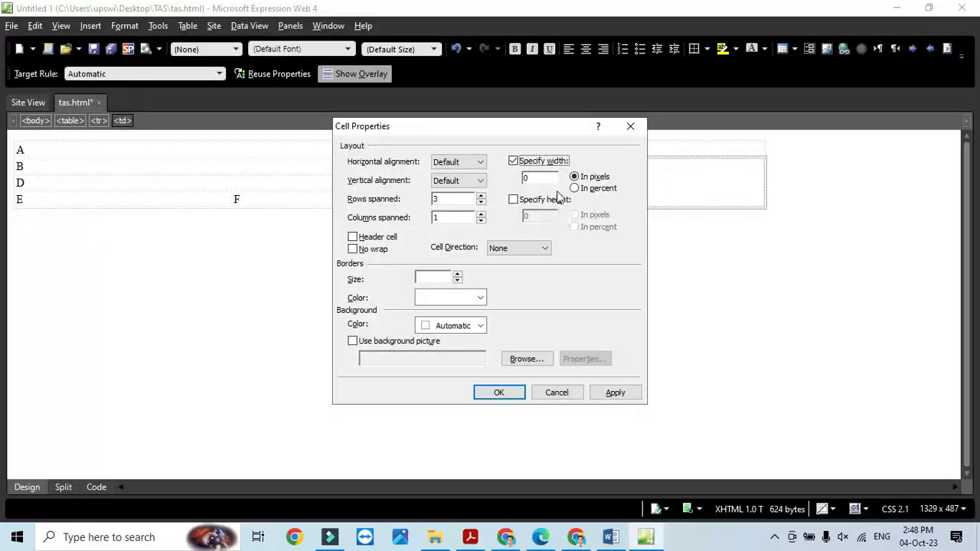
left_click_drag(547, 179, 494, 176)
left_click(575, 189)
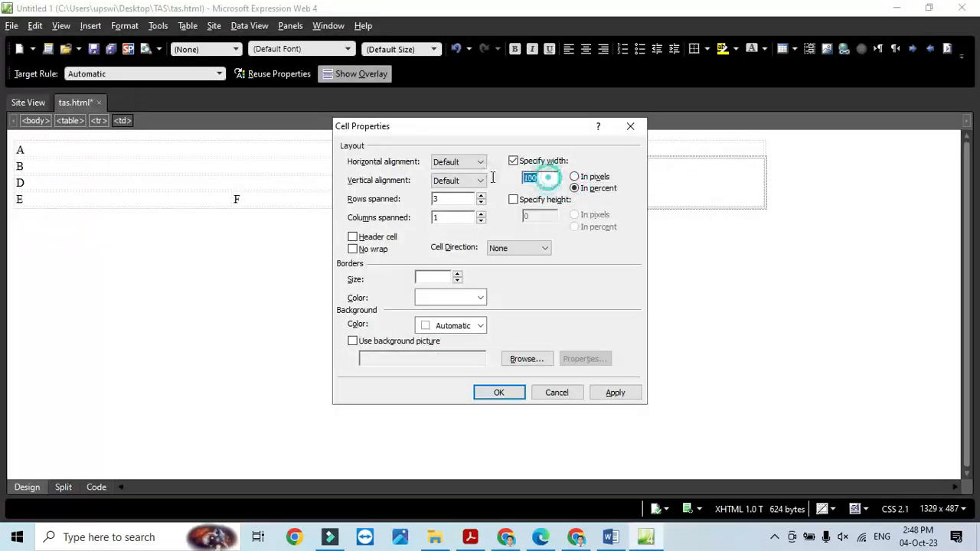
type("42")
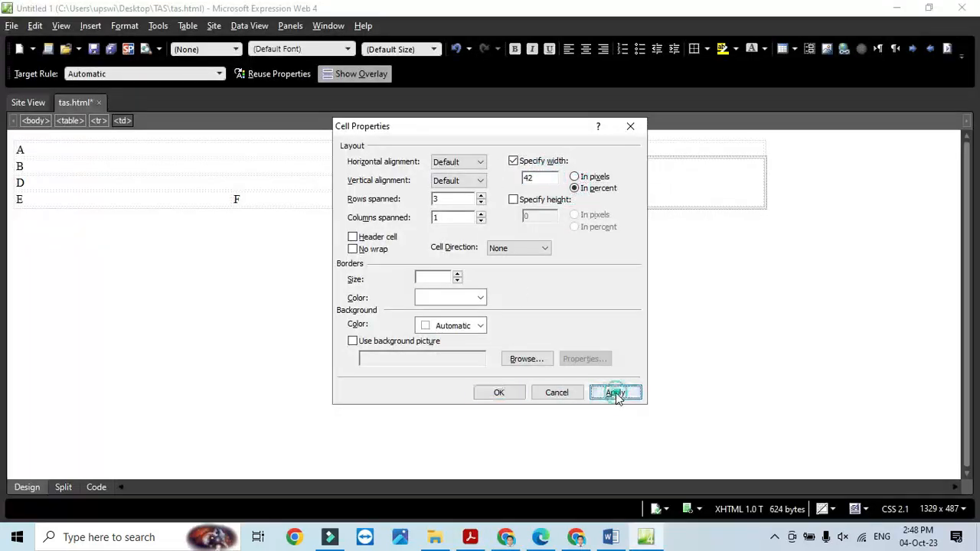
left_click(616, 392)
left_click(498, 393)
key("alt+Tab")
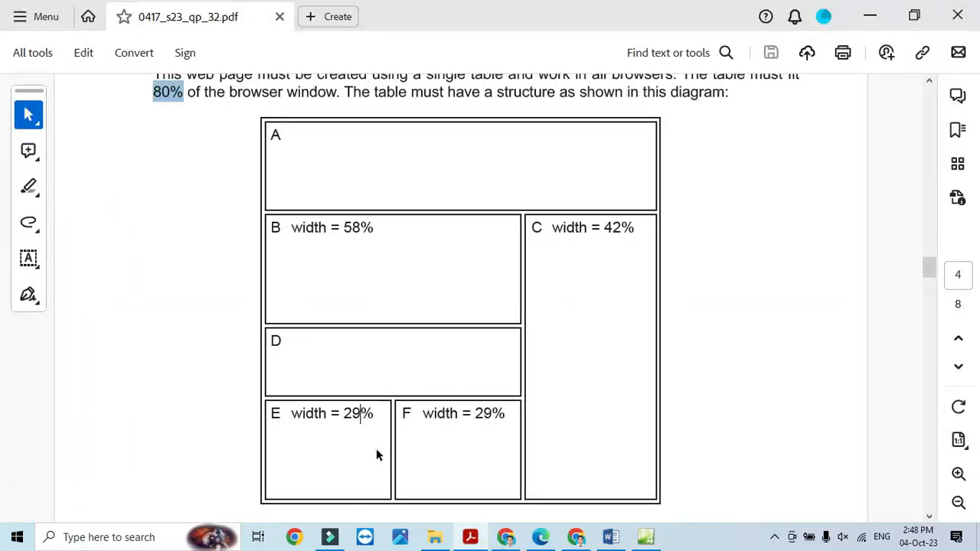
key("alt+Tab")
- Select cells E and F and give them a 29 percent width
left_click_drag(270, 195, 204, 192)
right_click(259, 203)
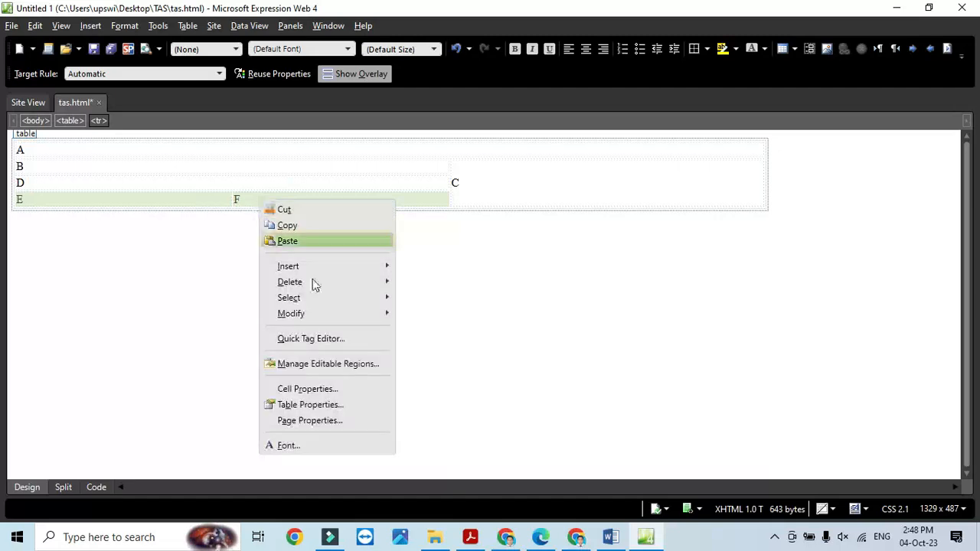
left_click(317, 387)
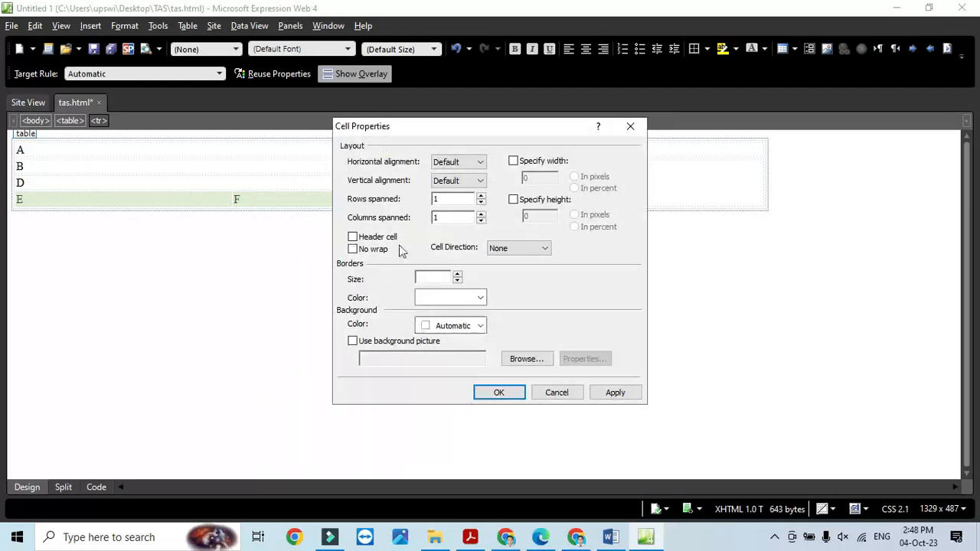
left_click(513, 161)
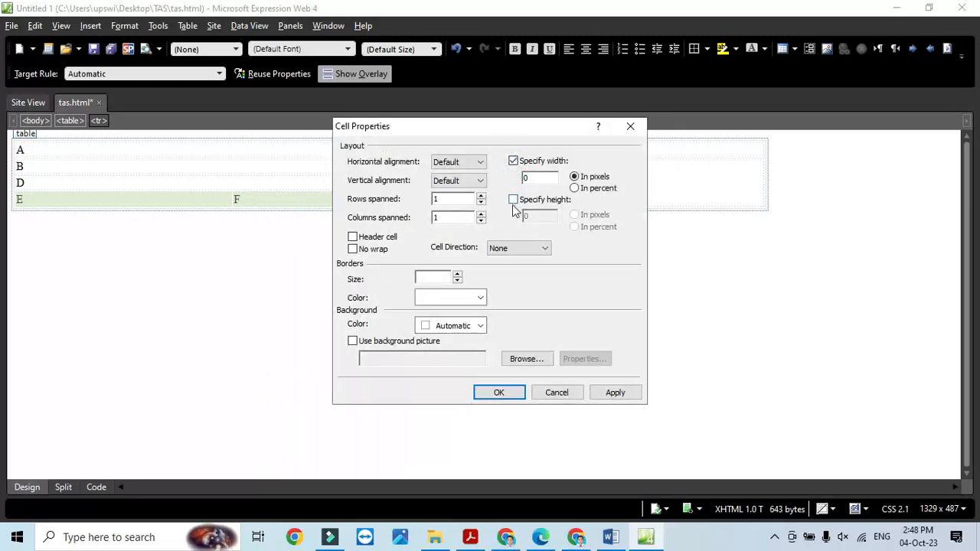
double_click(528, 177)
type("29")
left_click(575, 188)
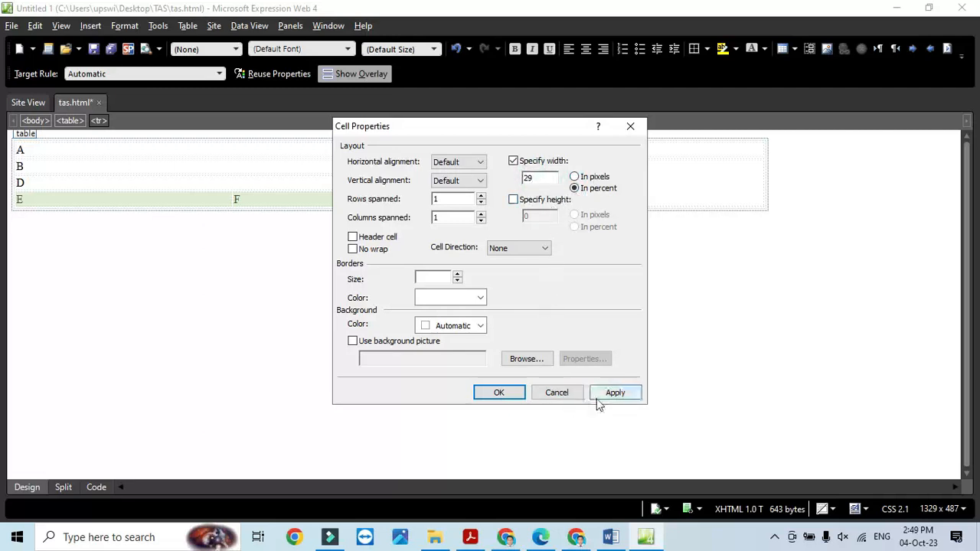
left_click(601, 394)
left_click(498, 392)
key("alt+Tab")
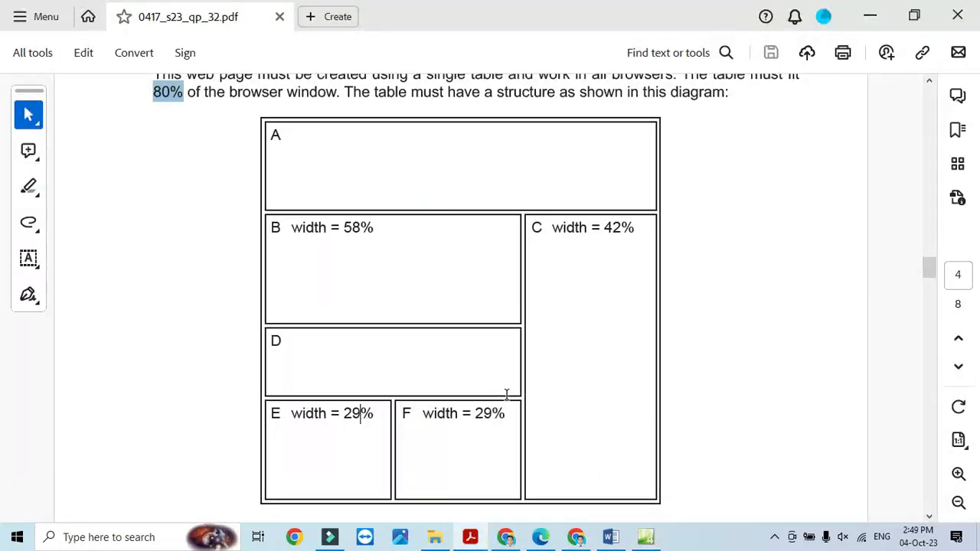
- Highlight the cell-letter, hidden-contents and no-borders rules, then scroll to question 3 on the tiger video
scroll(506, 394, "down", 6)
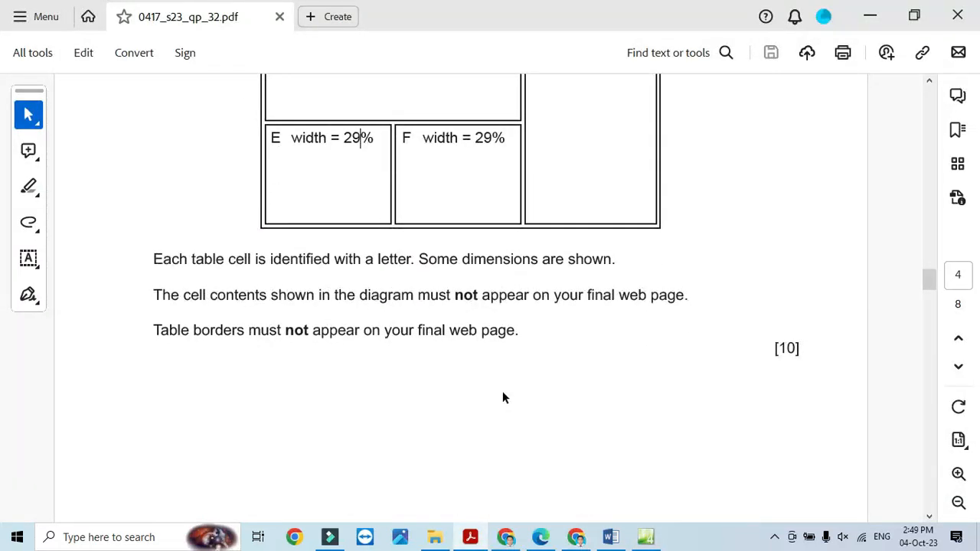
scroll(503, 397, "down", 3)
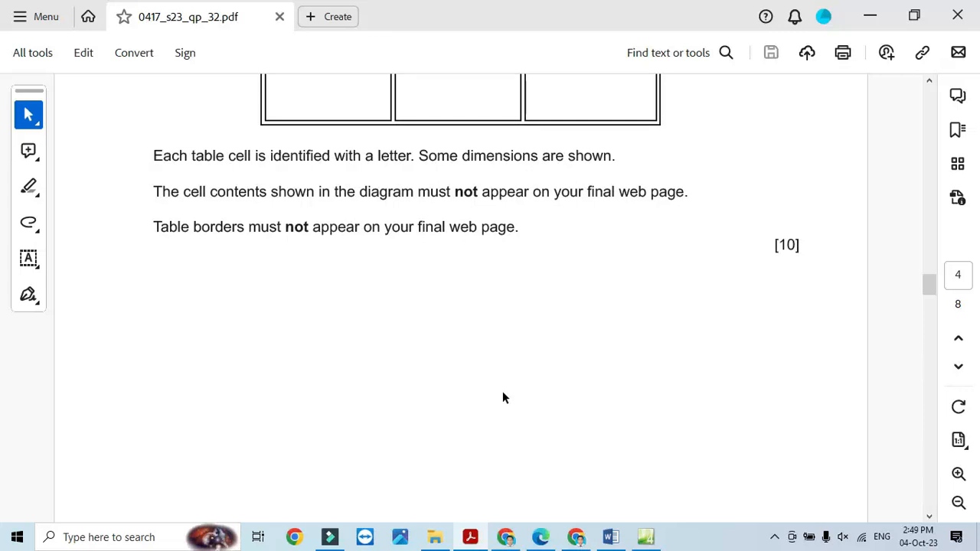
left_click_drag(156, 159, 391, 166)
left_click_drag(153, 190, 687, 187)
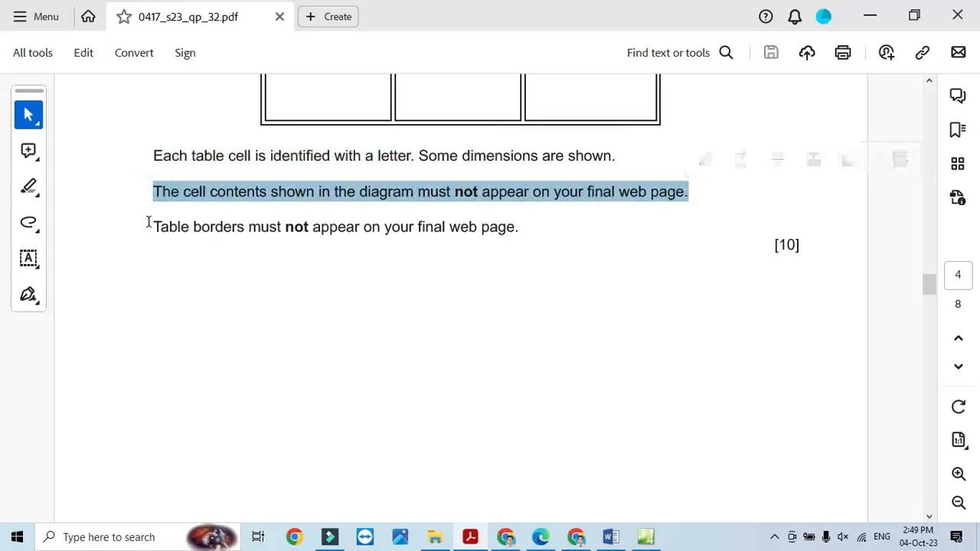
left_click_drag(151, 224, 521, 228)
scroll(332, 299, "down", 10)
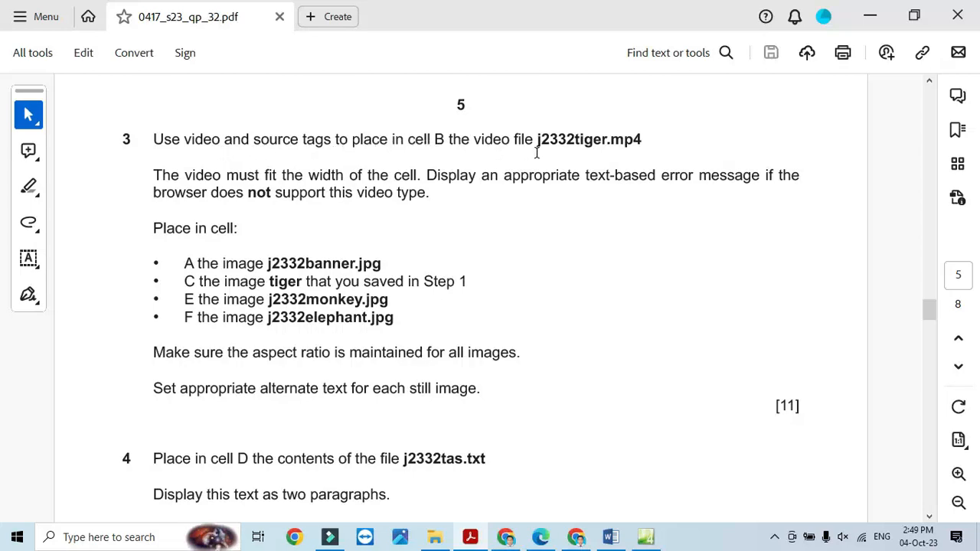
key("alt+Tab")
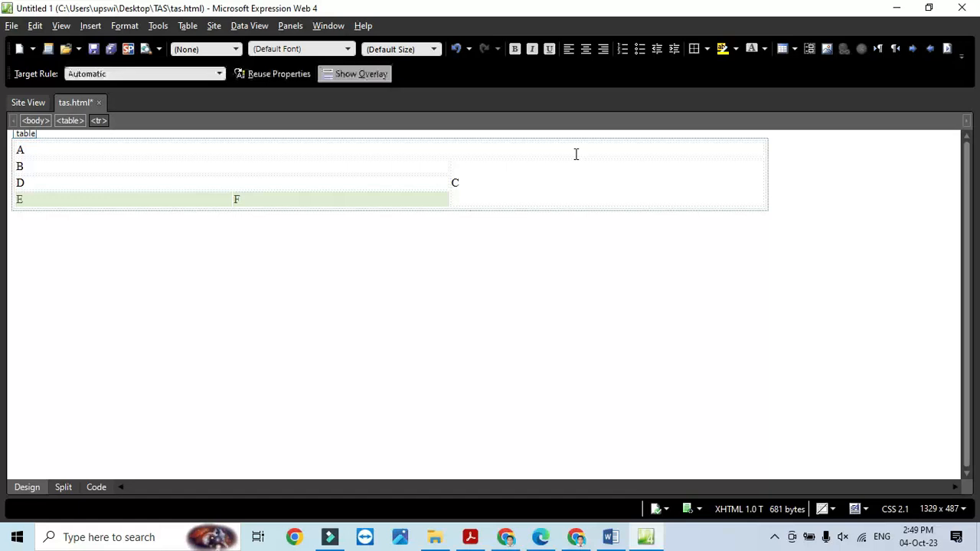
- Delete the letter B from cell B and insert a Windows Media Player there
left_click(172, 165)
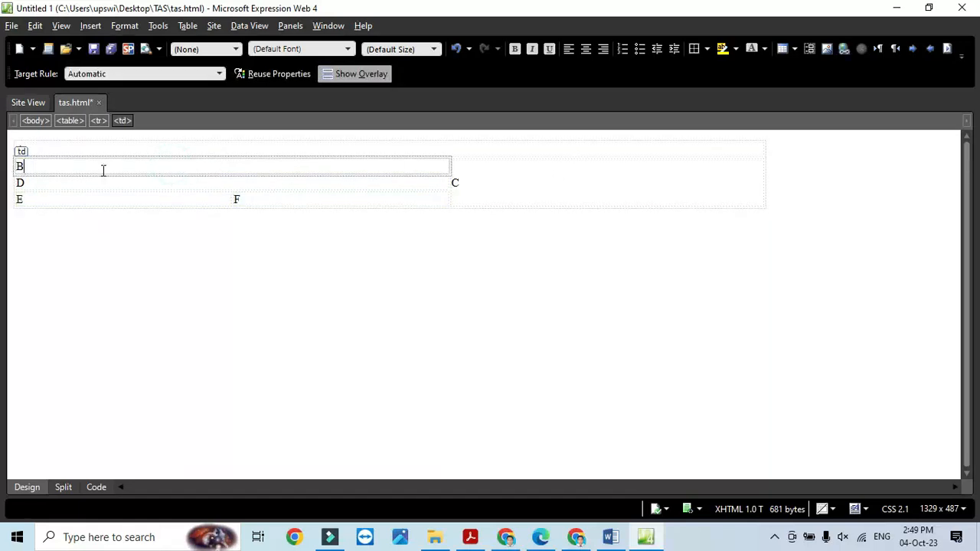
key("BackSpace")
left_click(91, 26)
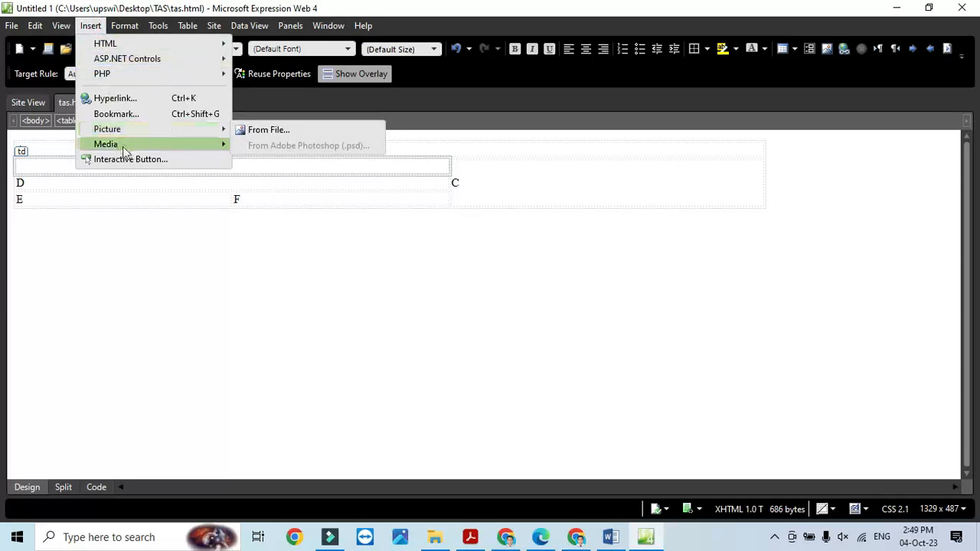
mouse_move(123, 147)
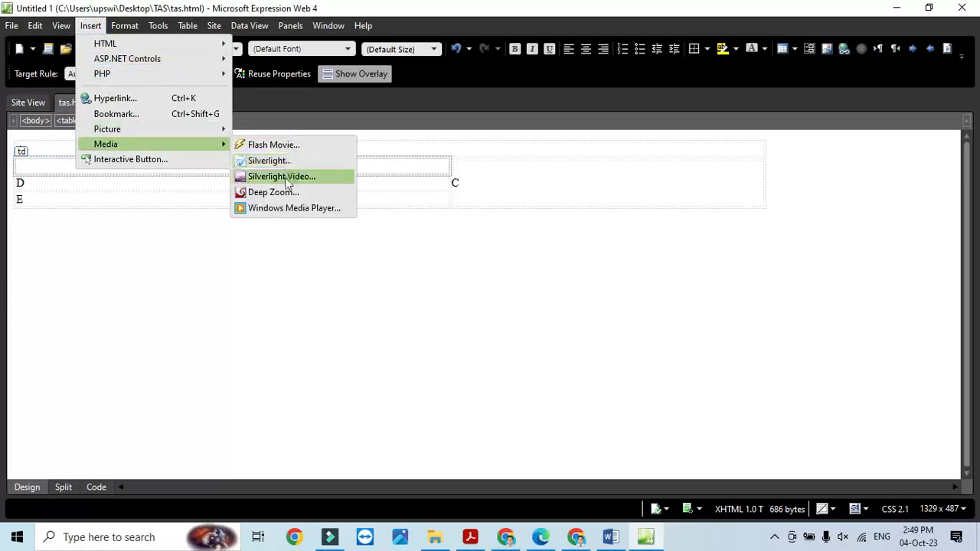
left_click(280, 210)
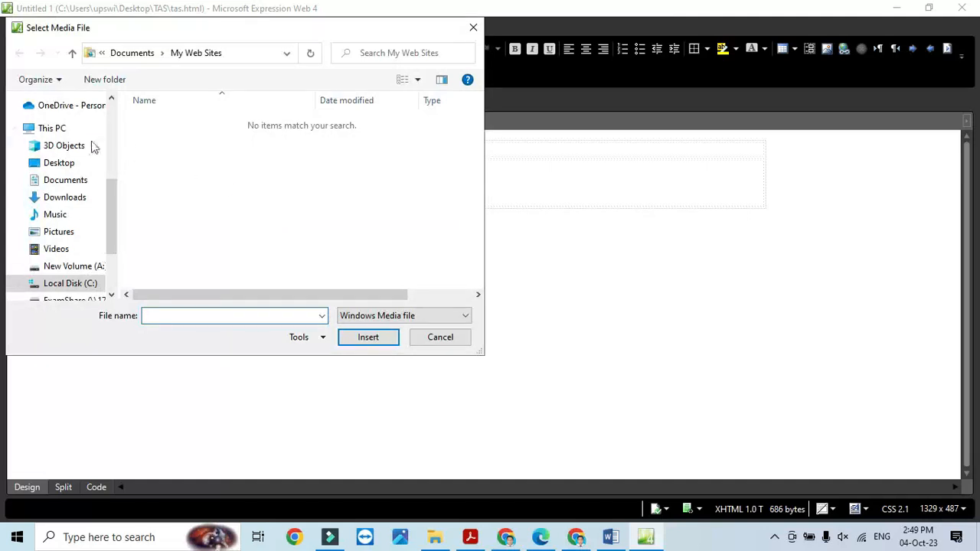
- Load the j2332tiger MP4 from Desktop\TAS into the player, with the file filter set to All Files
left_click(61, 163)
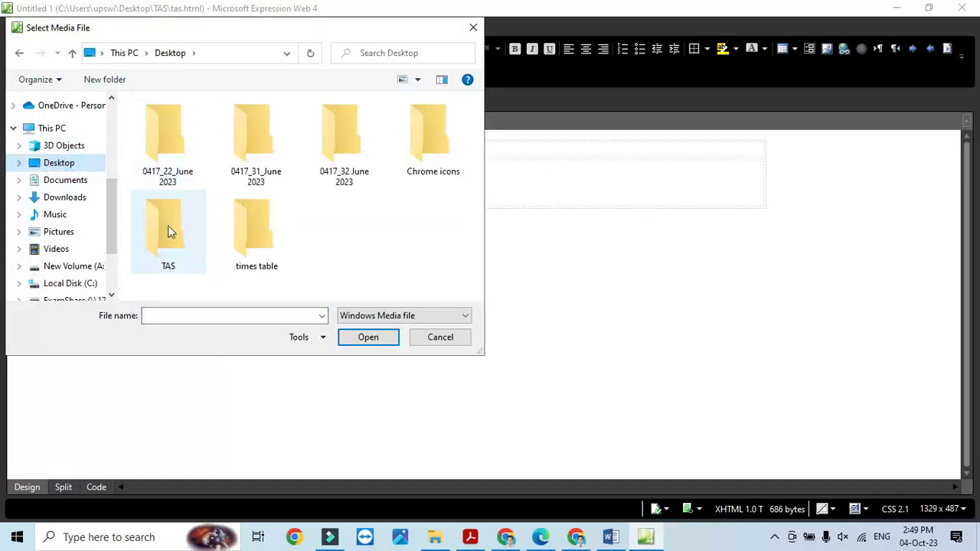
double_click(167, 225)
left_click(364, 318)
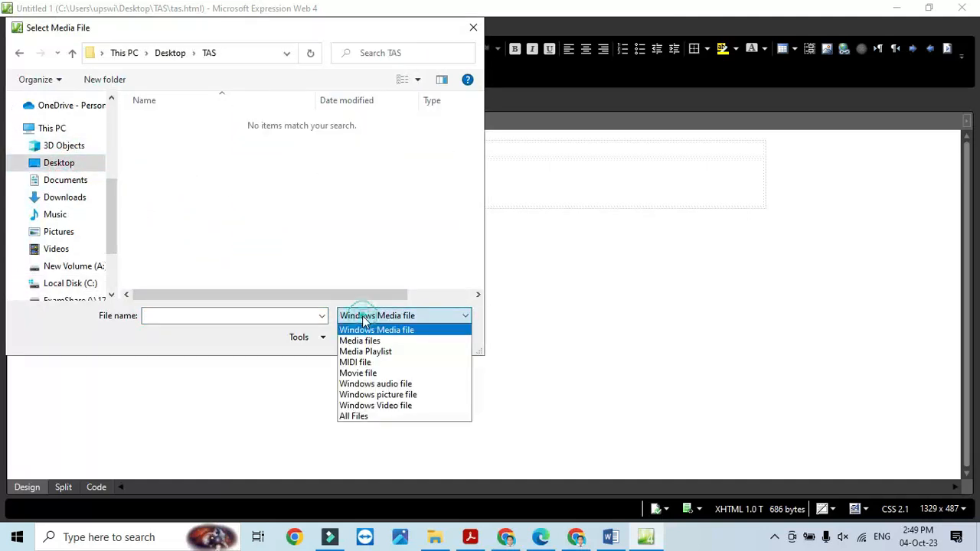
left_click(366, 342)
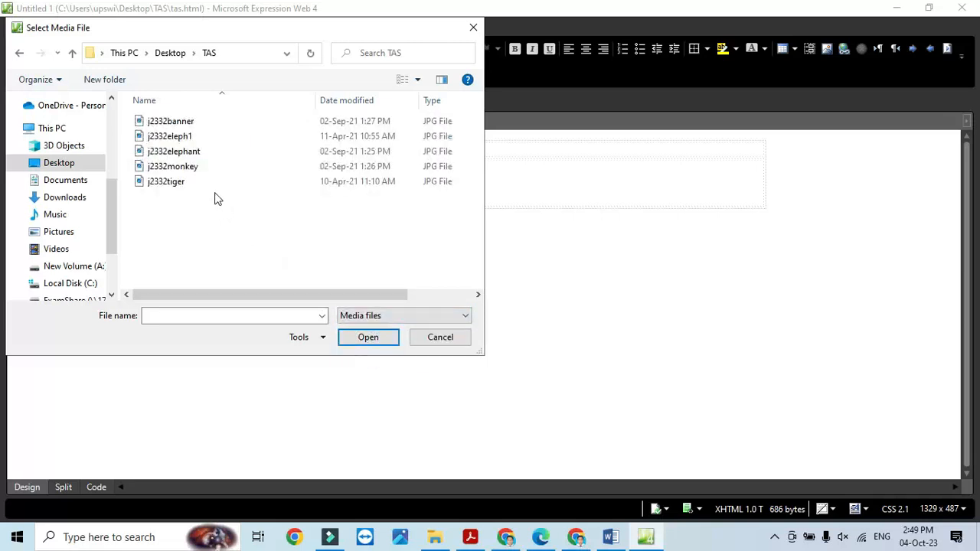
left_click(359, 316)
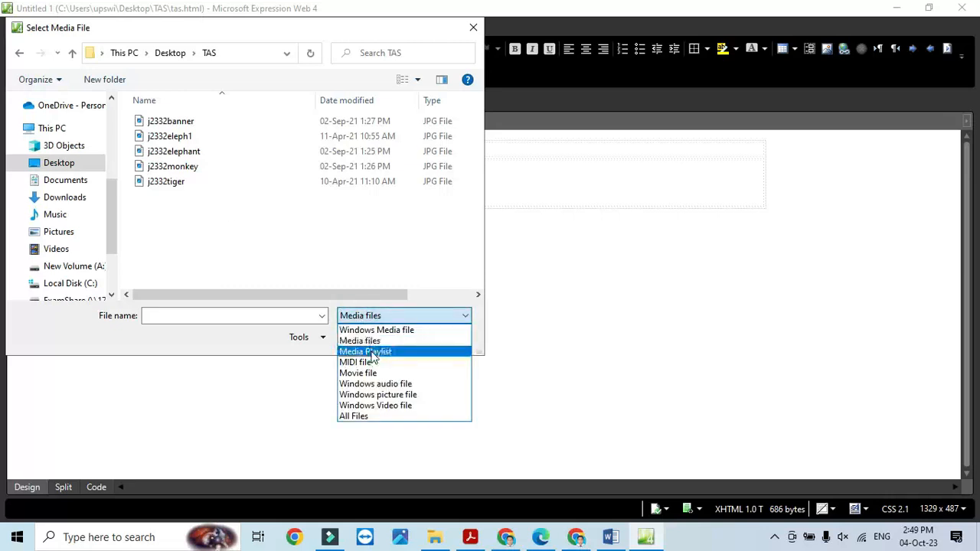
left_click(373, 352)
left_click(373, 317)
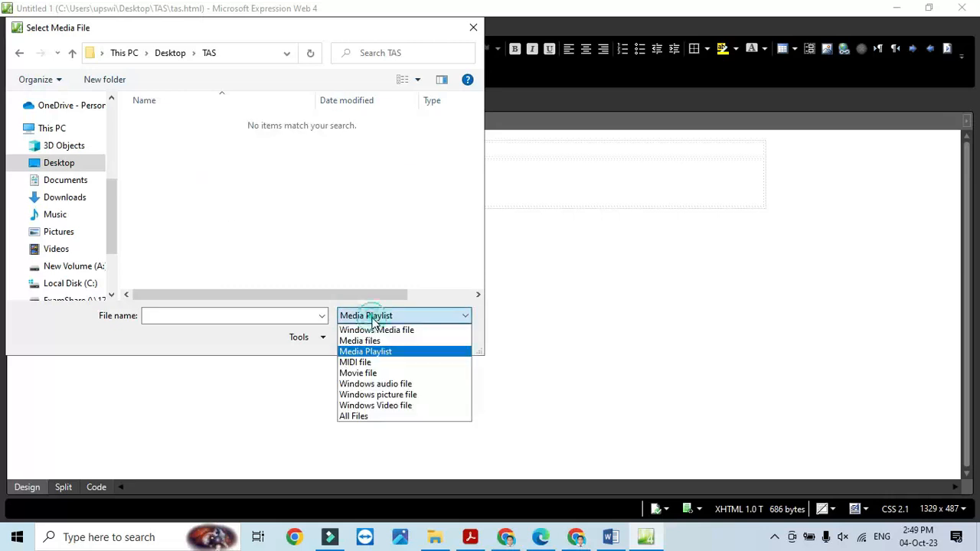
left_click(394, 407)
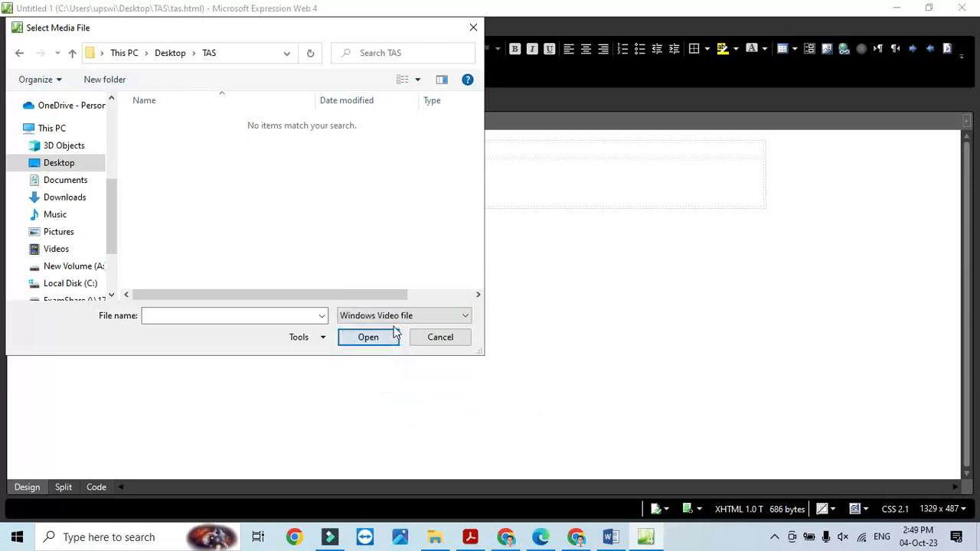
left_click(393, 317)
left_click(367, 420)
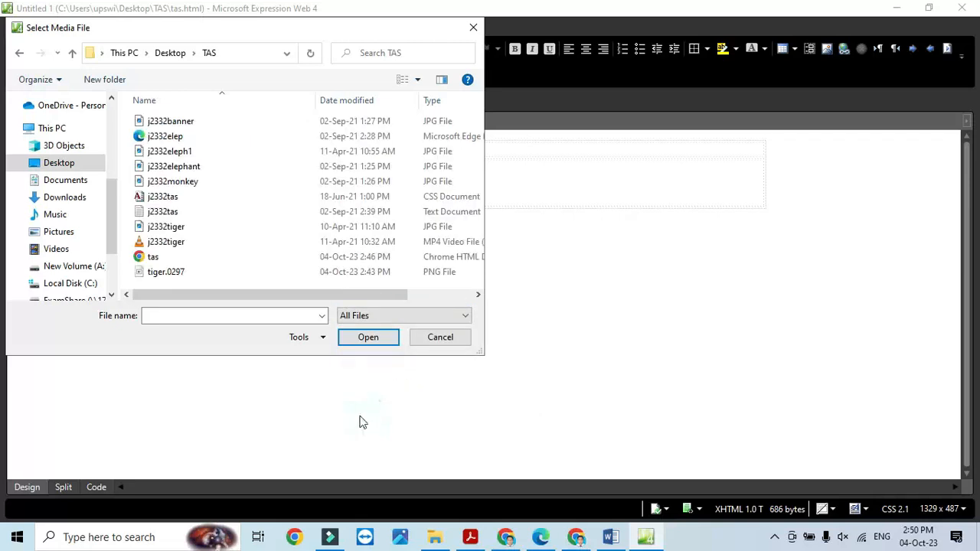
left_click(173, 241)
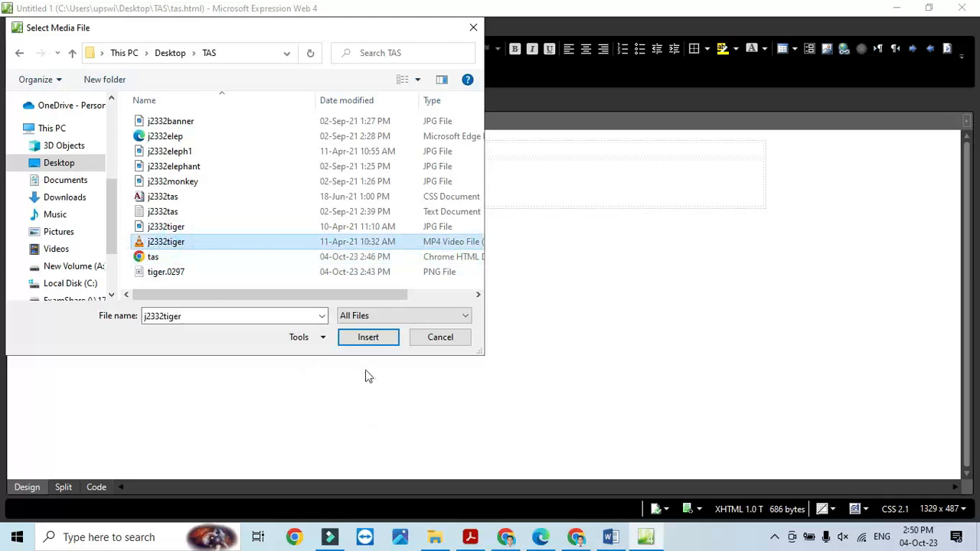
left_click(371, 339)
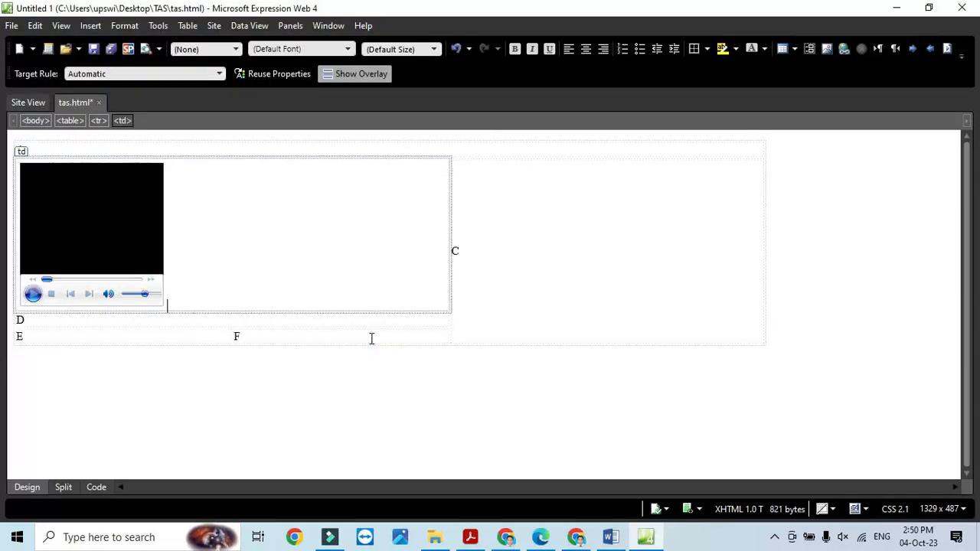
key("alt+Tab")
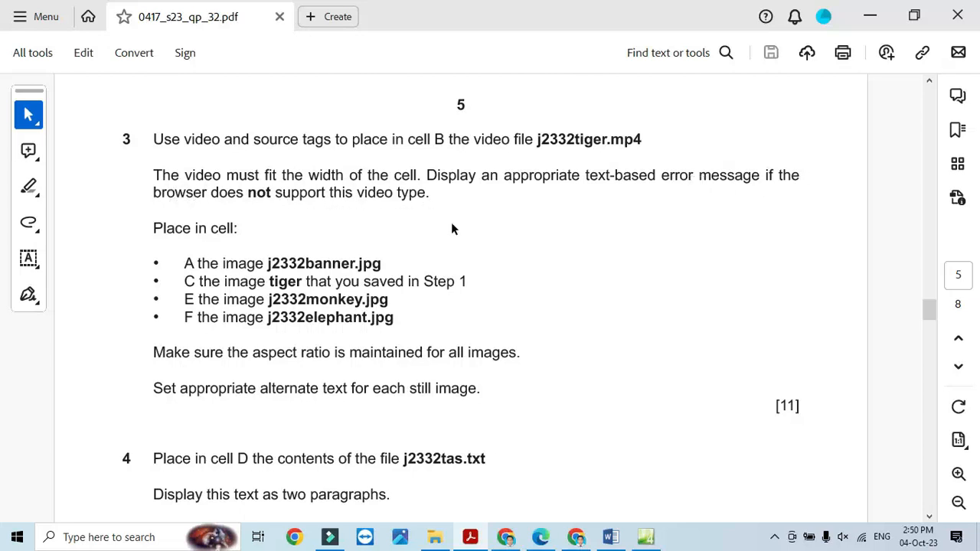
key("alt+Tab")
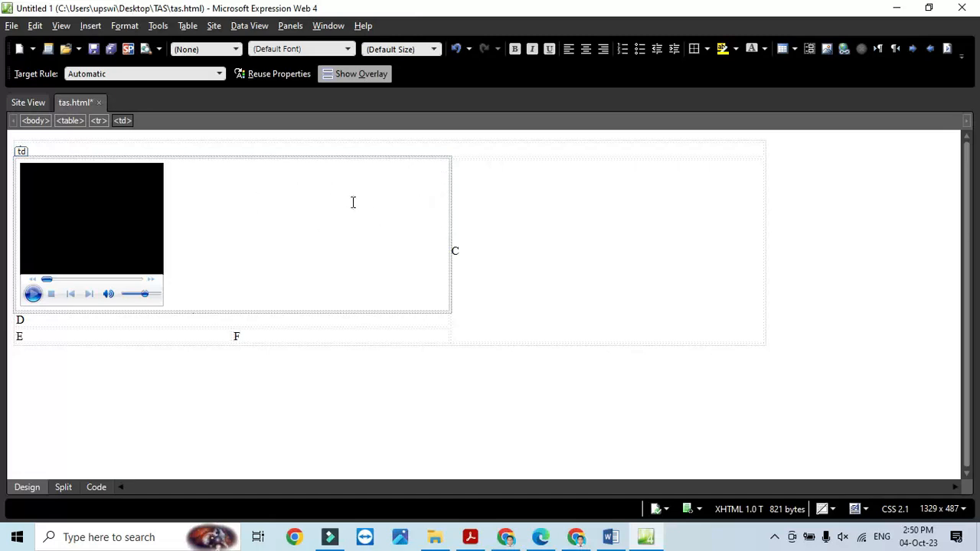
- In the media player's Object Tag properties, set the alternative HTML text to 'your browser does not support this video file'
right_click(101, 228)
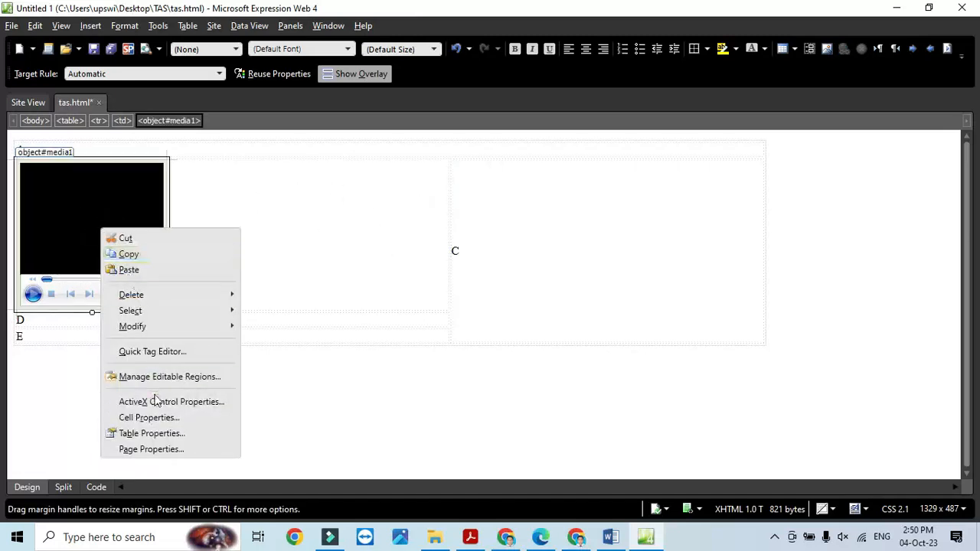
left_click(170, 403)
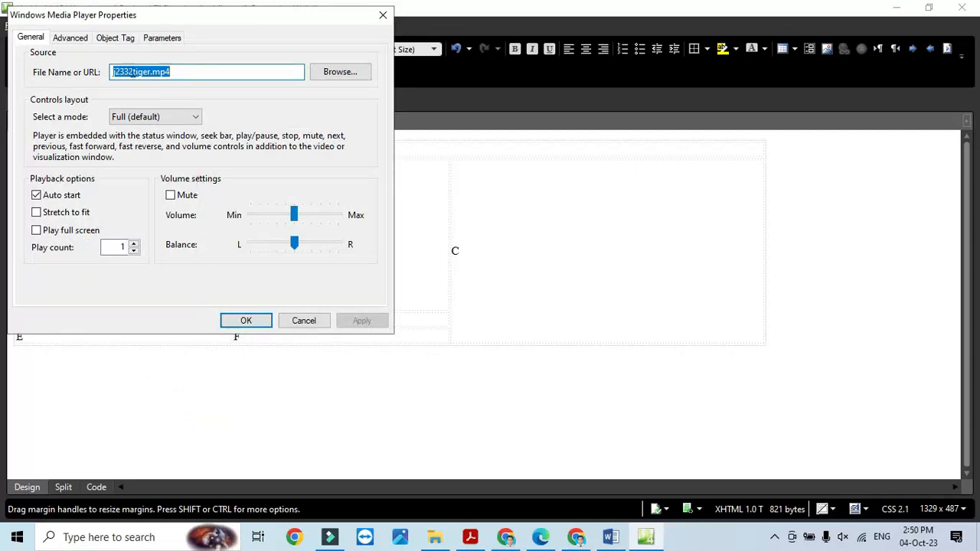
left_click(161, 38)
left_click(116, 39)
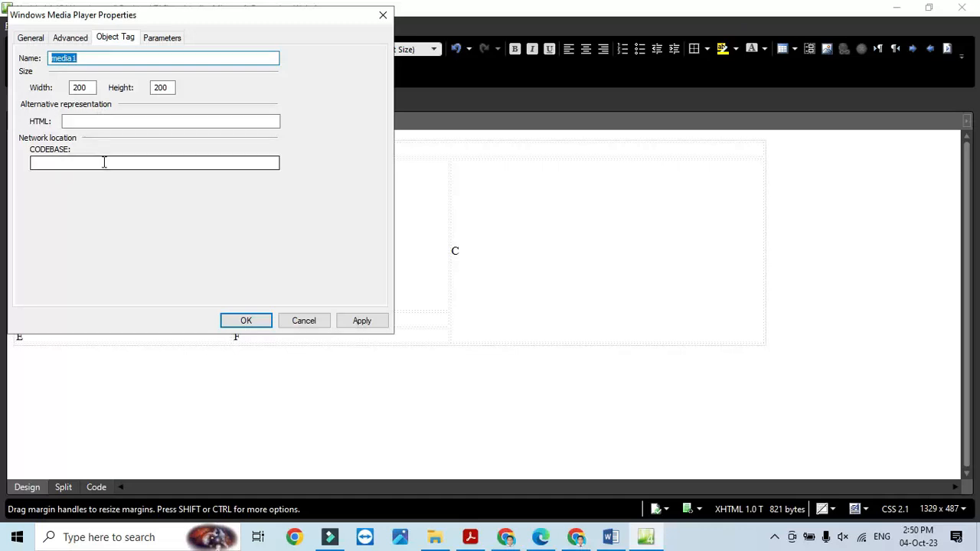
left_click(122, 120)
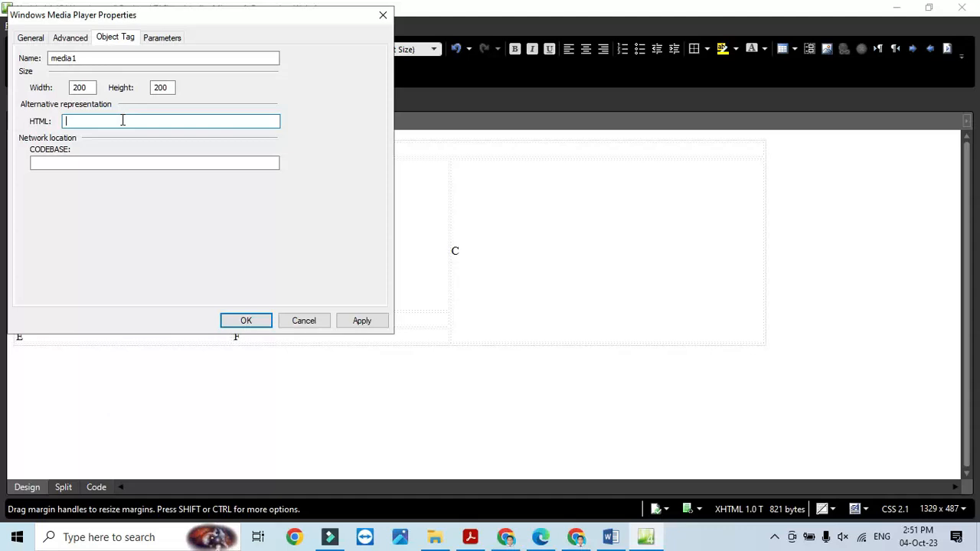
type("yOUR browser")
left_click(84, 121)
key("BackSpace")
key("BackSpace")
key("BackSpace")
type("our")
left_click(115, 124)
type("does not support this video file")
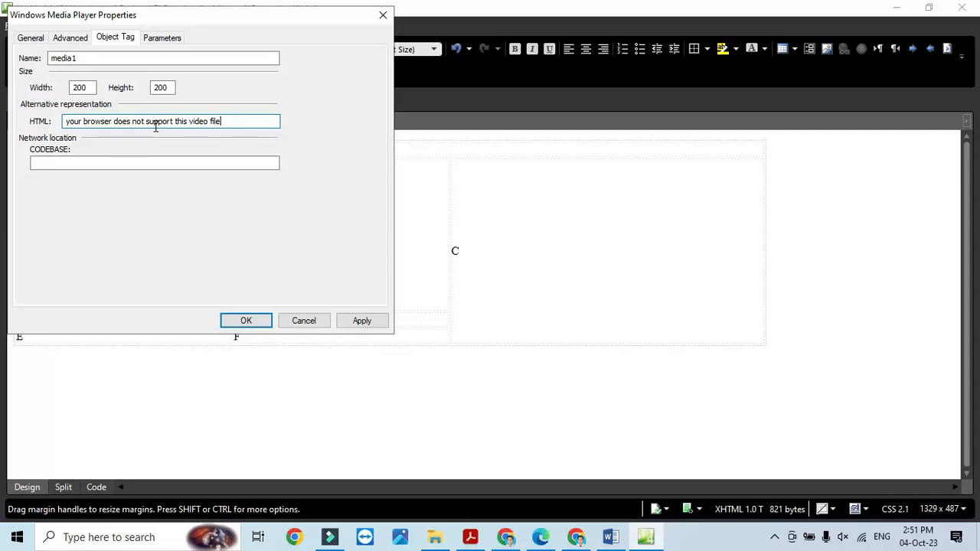
left_click(361, 321)
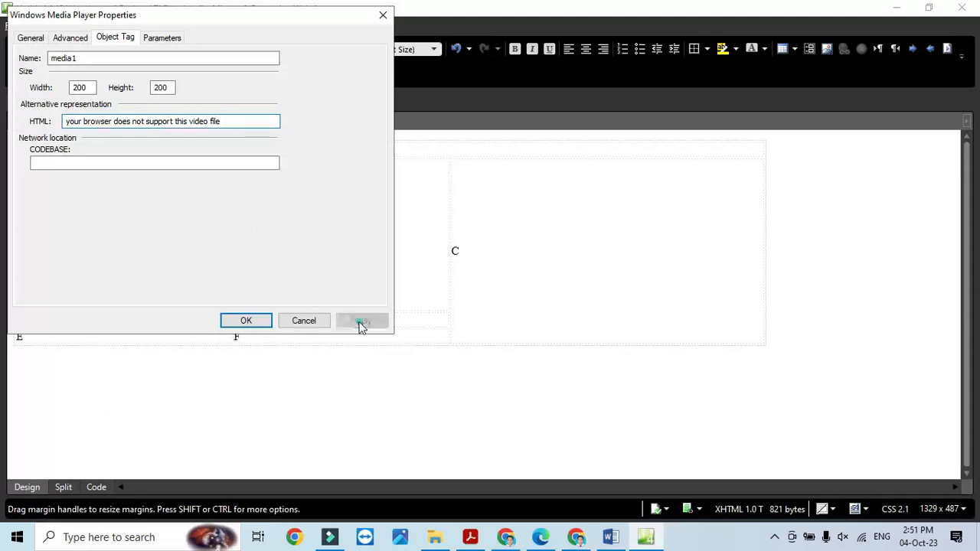
left_click(252, 322)
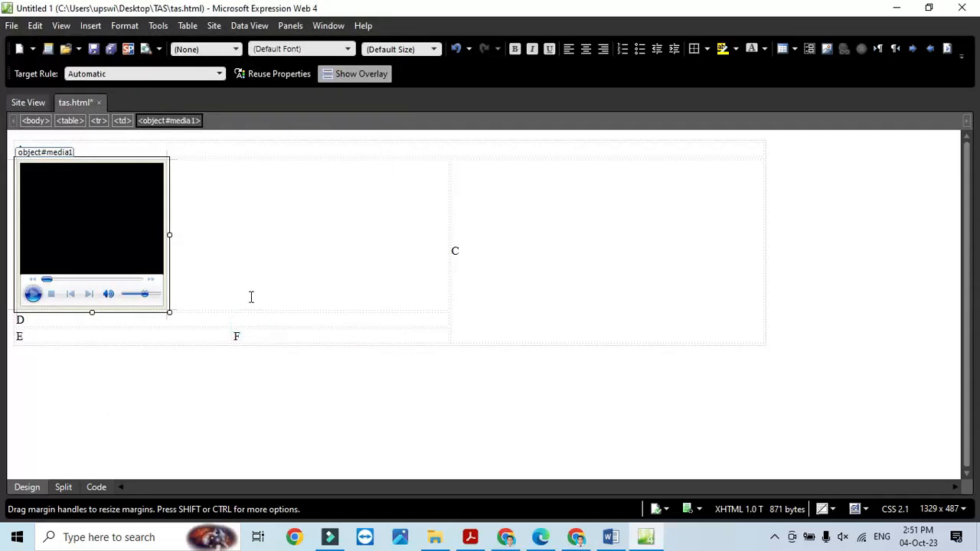
- Check the exam PDF, then preview tas.html in Chrome
key("alt+Tab")
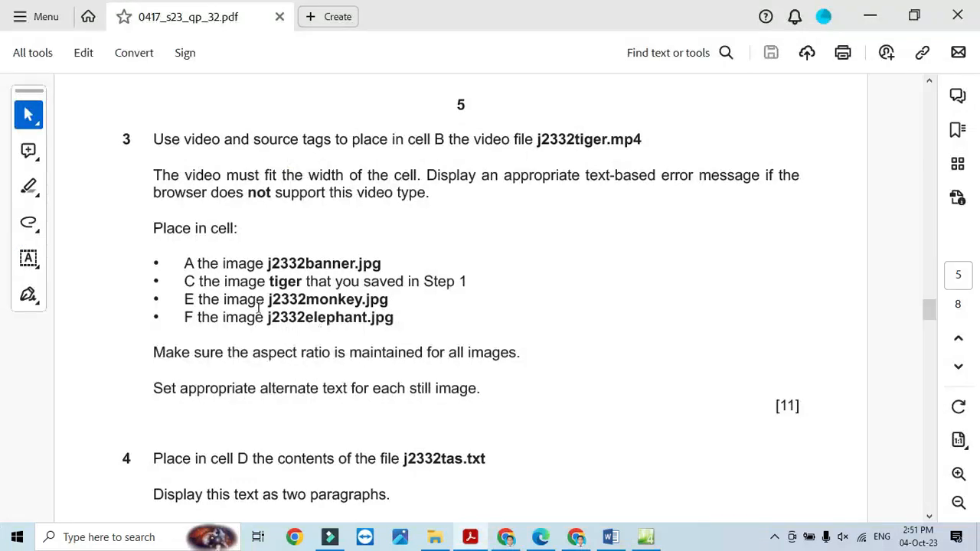
key("alt+Tab")
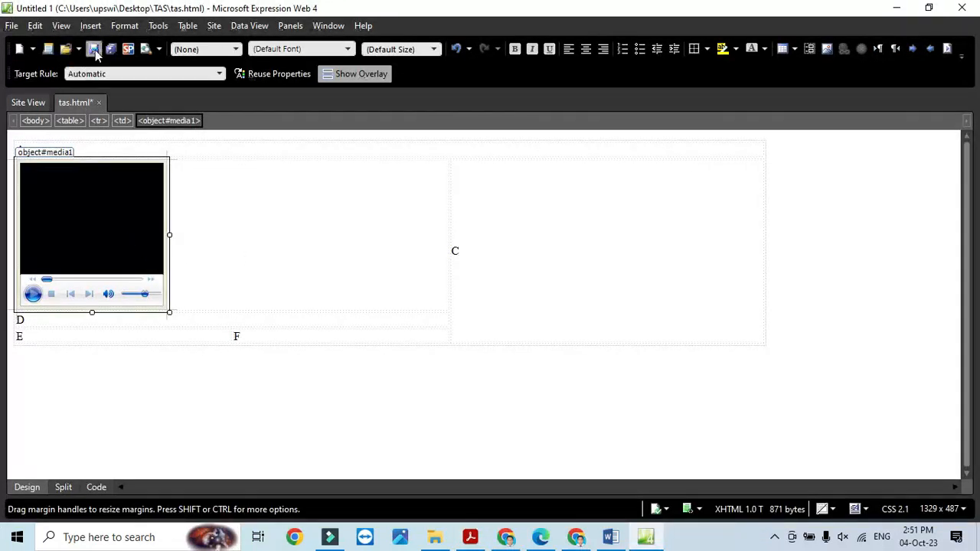
left_click(11, 27)
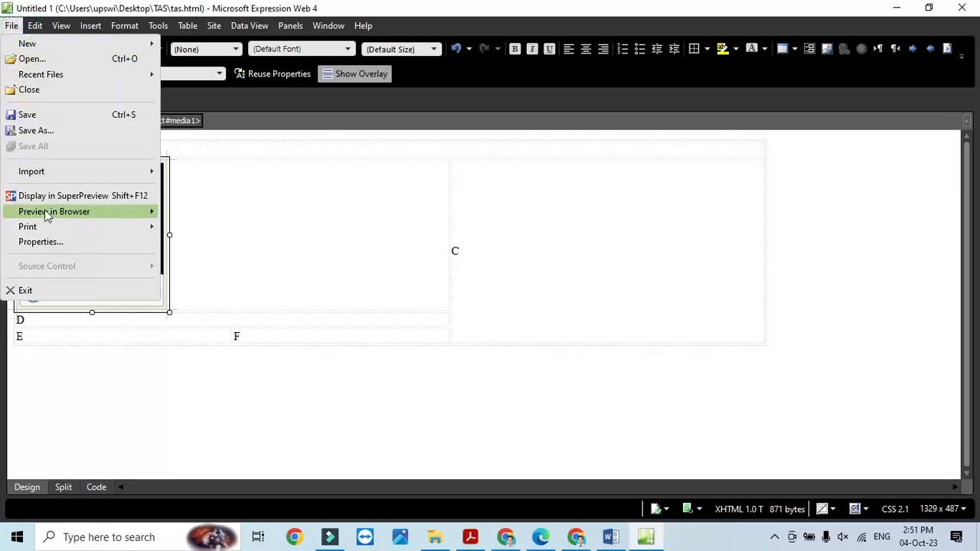
mouse_move(94, 215)
left_click(221, 216)
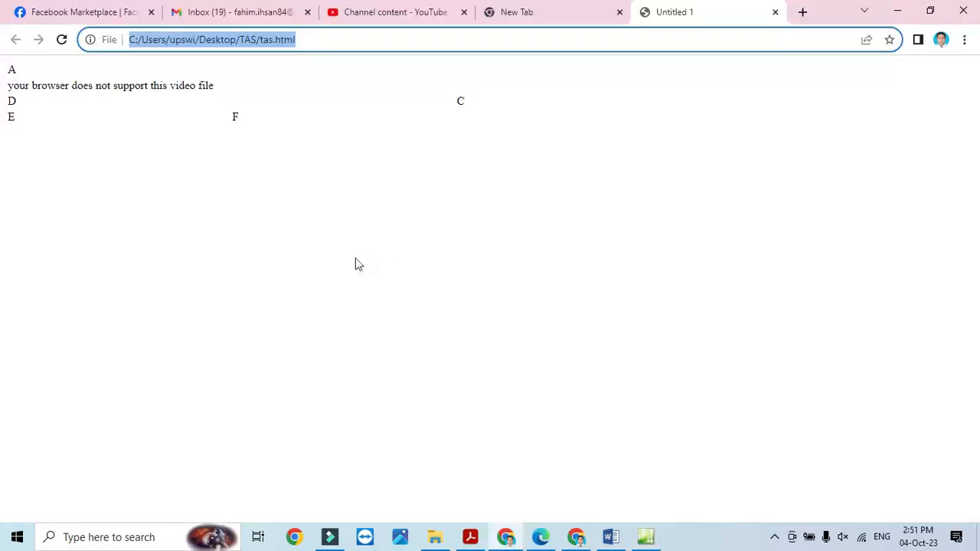
- Confirm the Chrome preview shows only the fallback message, then return to Expression Web
left_click(142, 88)
left_click(198, 84)
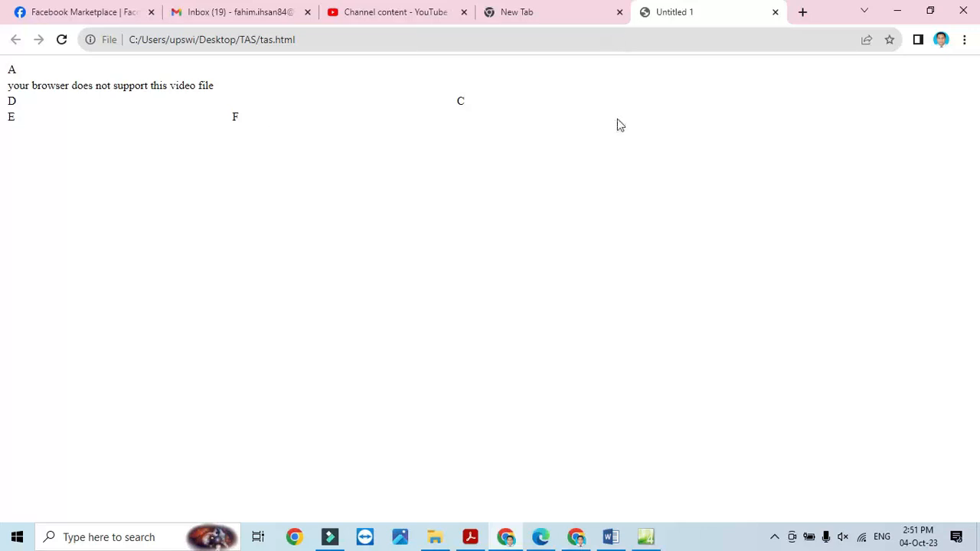
key("alt+Tab")
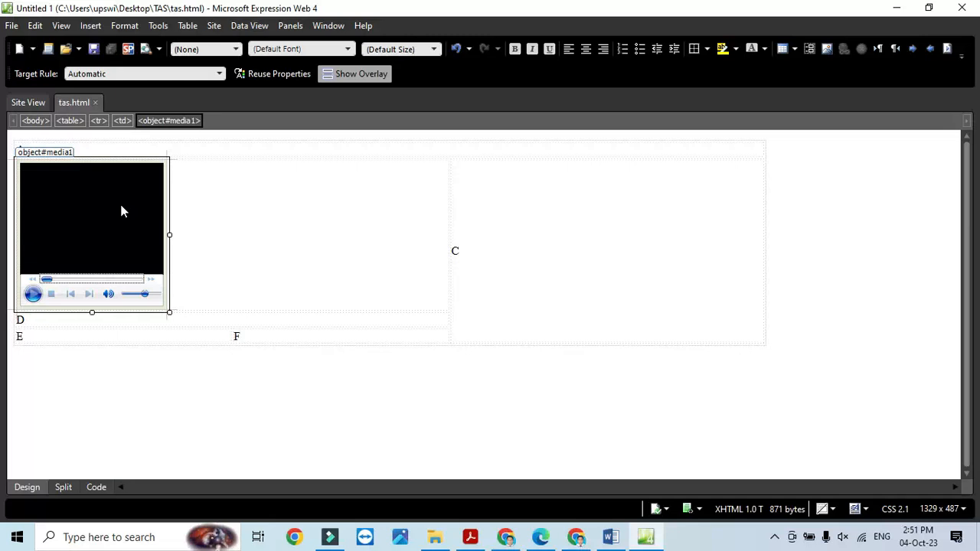
- Delete the media player and, in Code view, replace cell B's &nbsp; with <video width="100%" autoplay loop> and a source tag
key("Delete")
key("Delete")
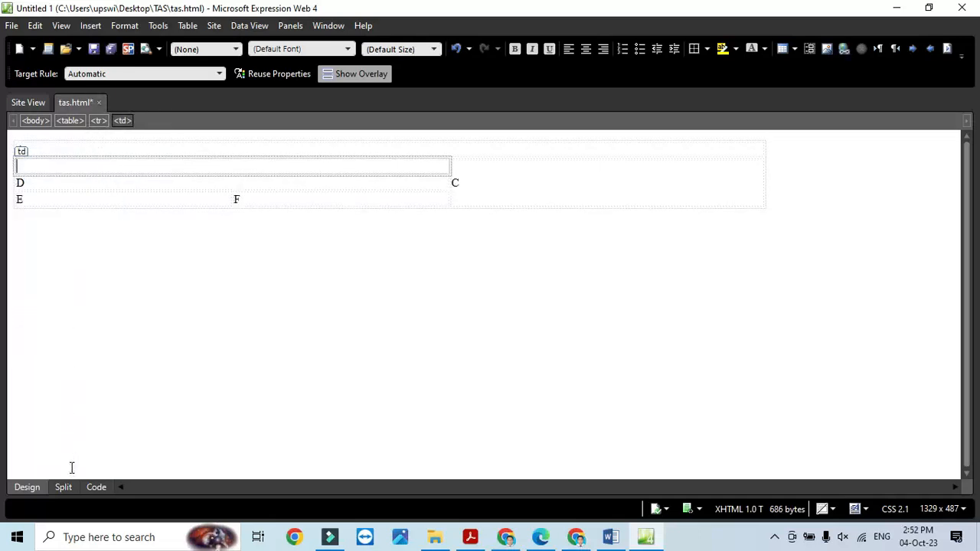
left_click(95, 488)
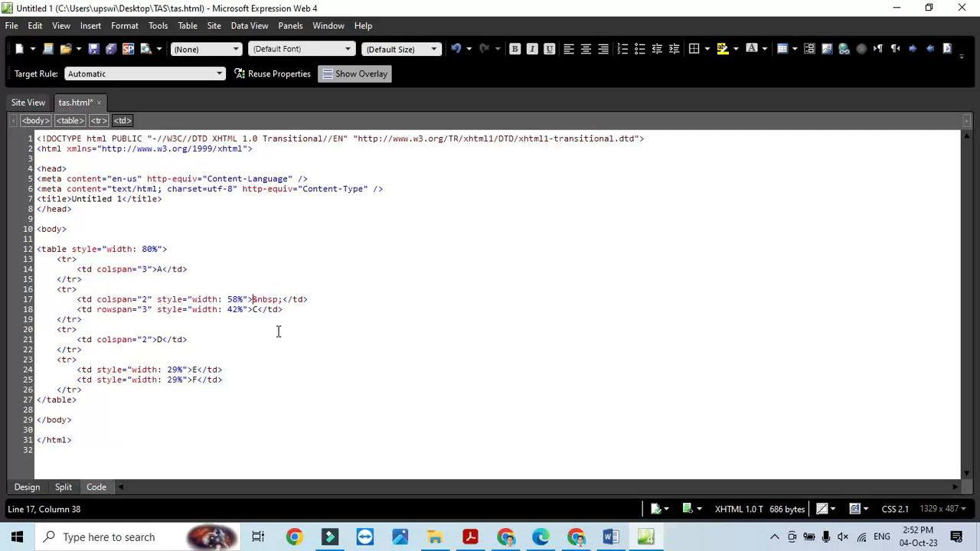
left_click(282, 299)
key("BackSpace")
key("BackSpace")
key("BackSpace")
key("BackSpace")
key("BackSpace")
key("BackSpace")
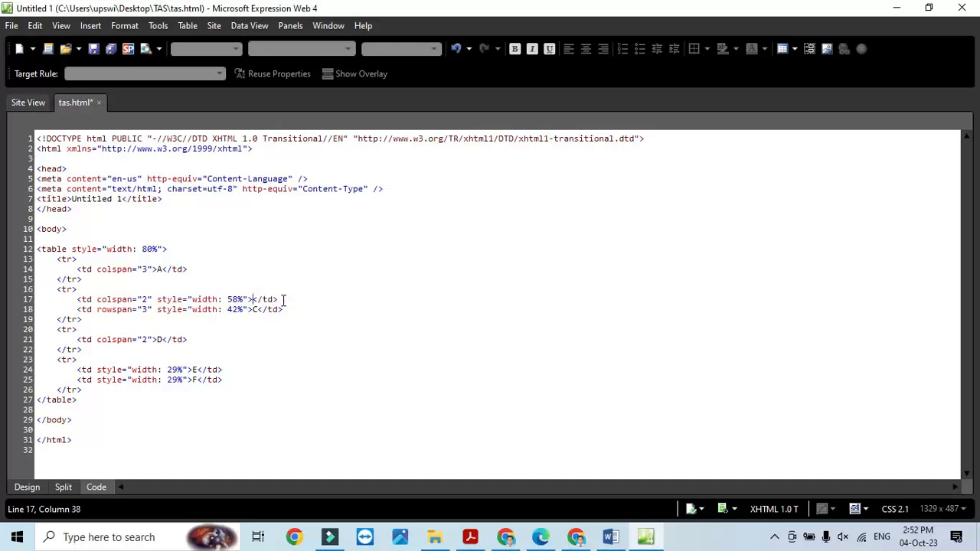
type("<video ")
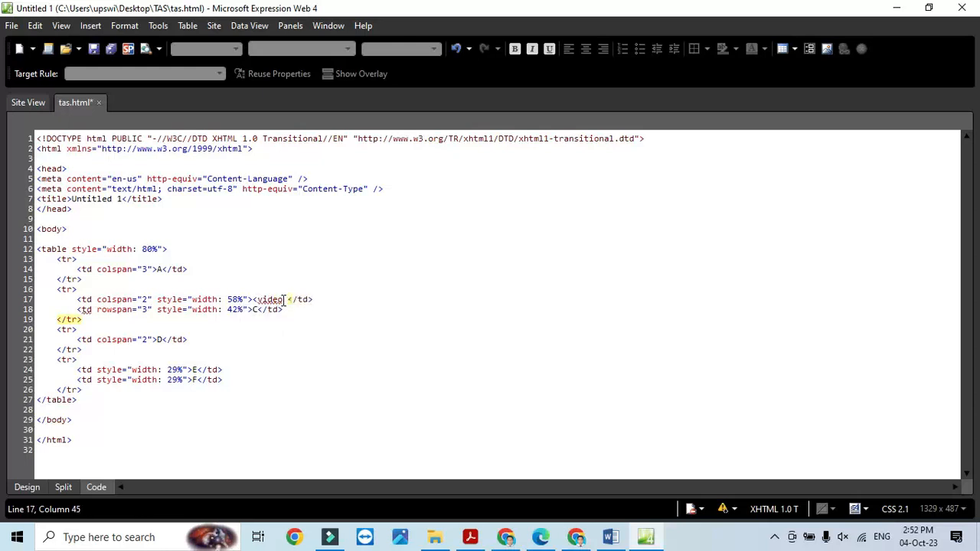
type("width=\"100%")
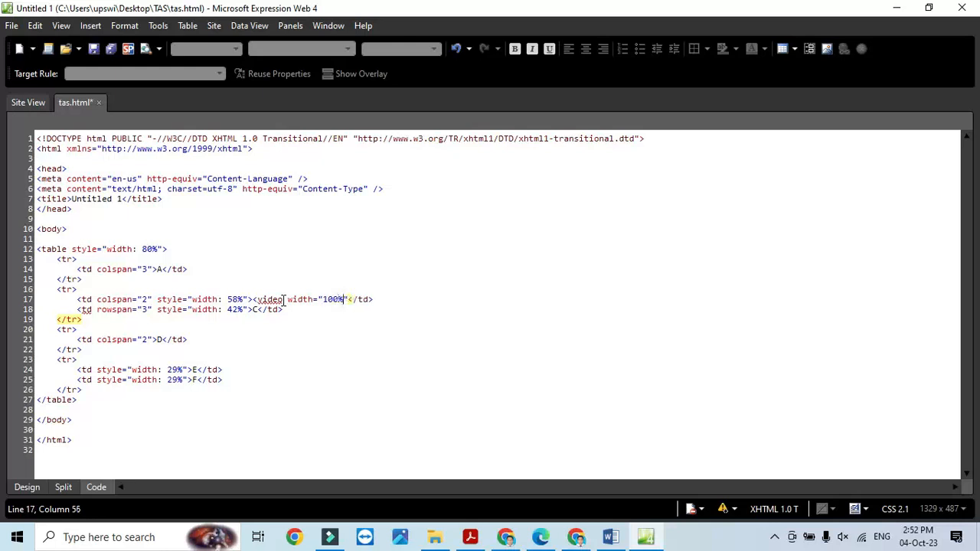
key("Right")
type("t")
type("opl")
type("ay")
type(" loop")
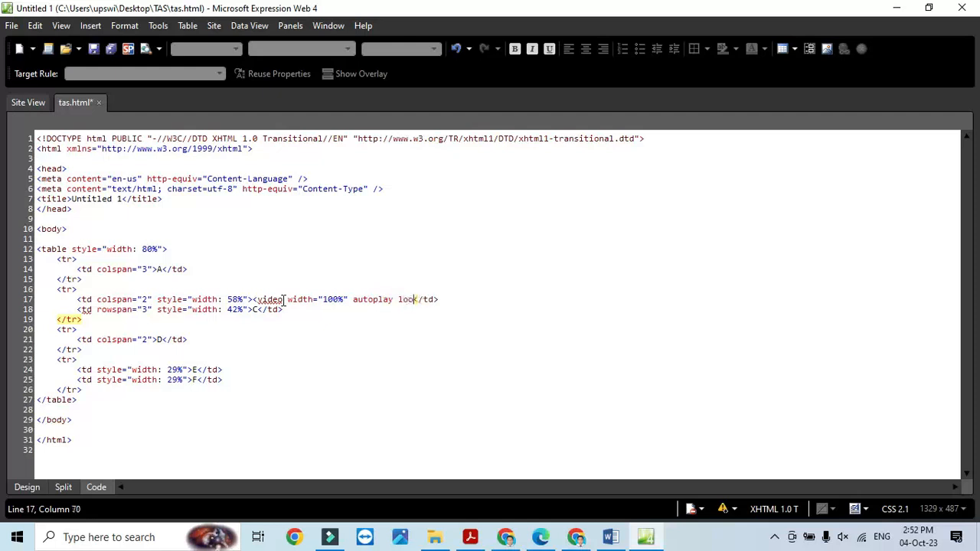
type(">")
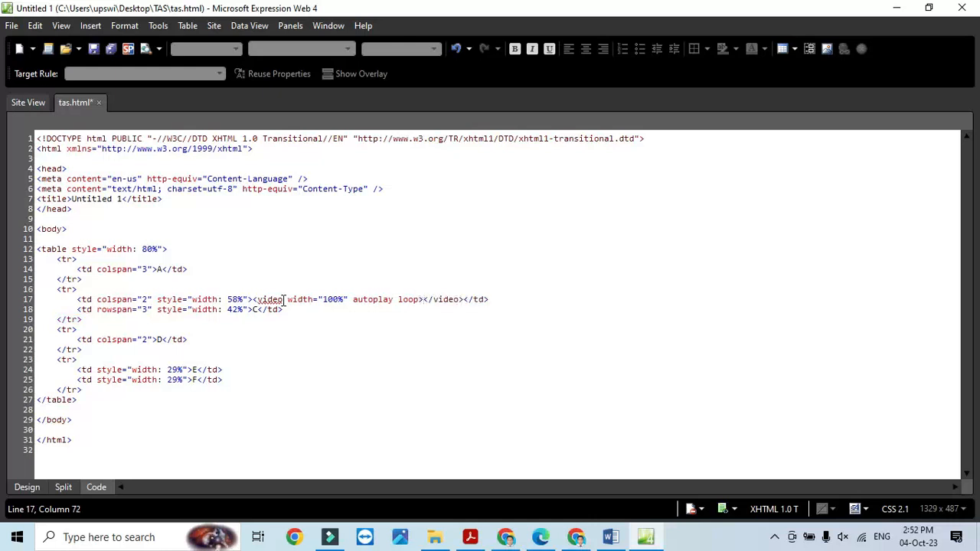
type("<sourc")
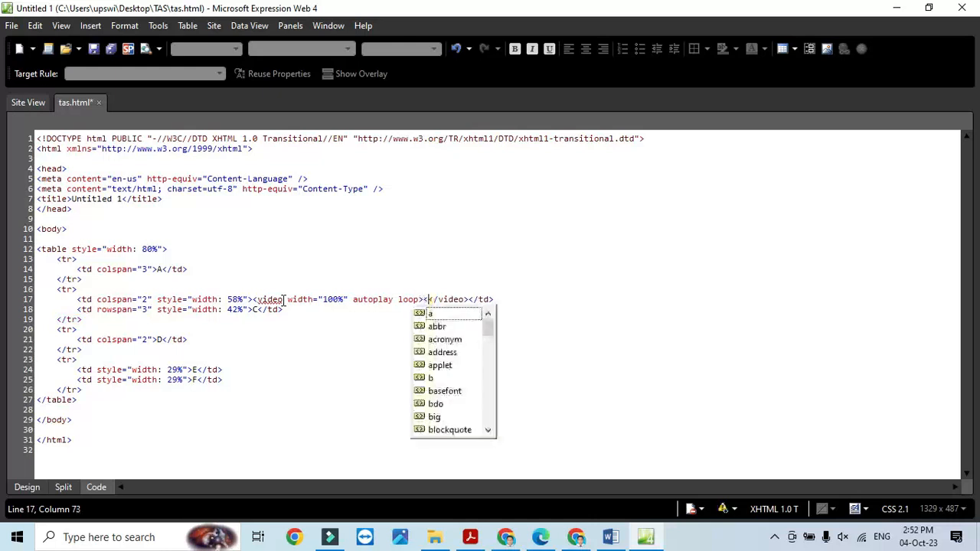
type("e")
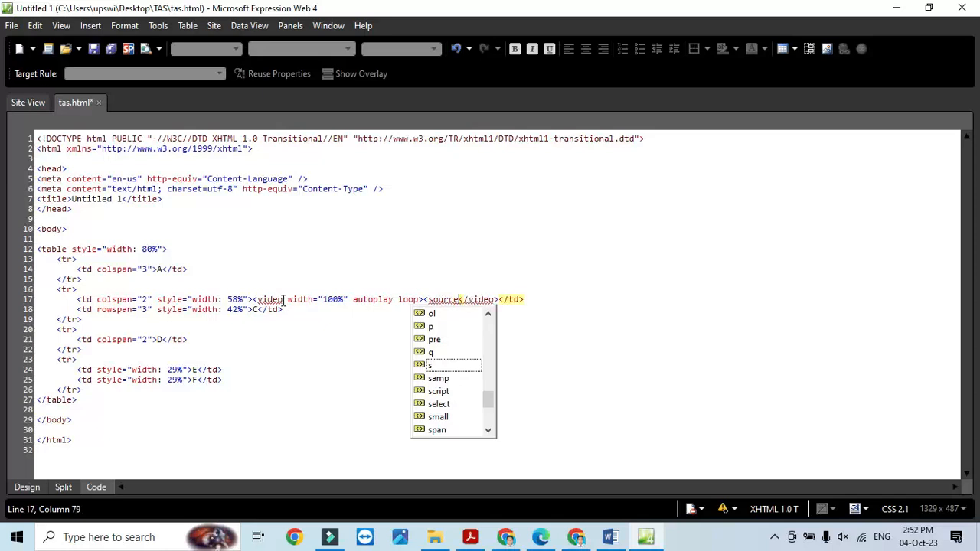
type(" sr")
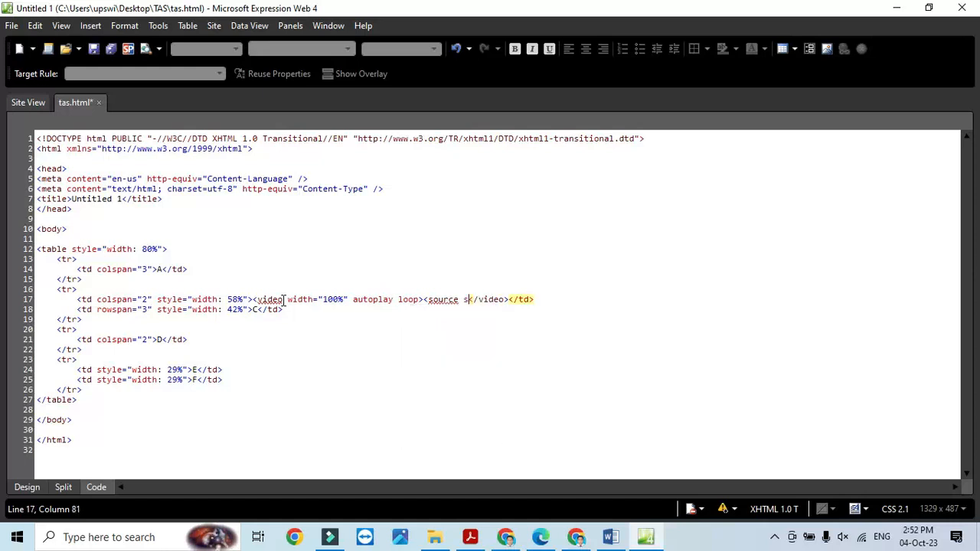
type("c")
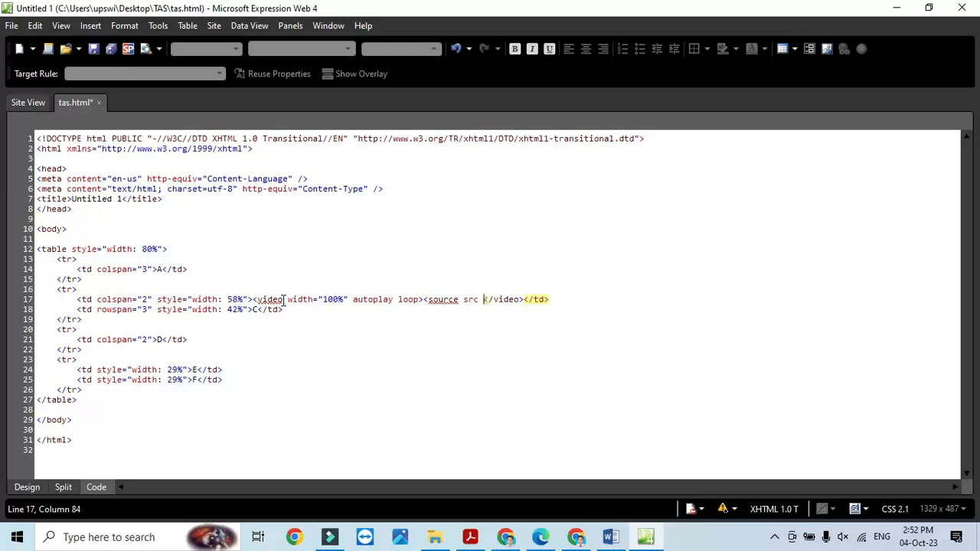
- Give the source src="j2332tiger.mp4" and type="video/mp4", close it, and start the fallback text before </video>
key("BackSpace")
type("=\"j")
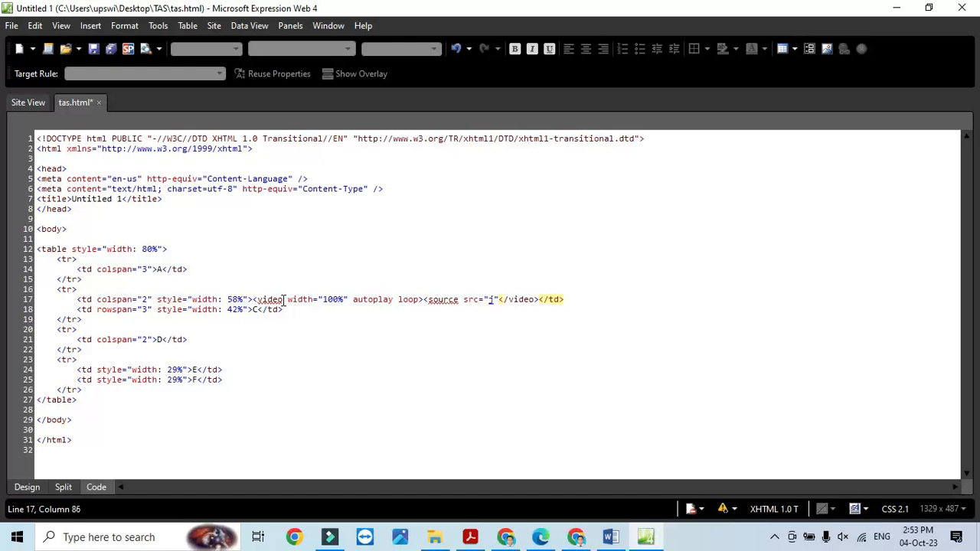
type("2332")
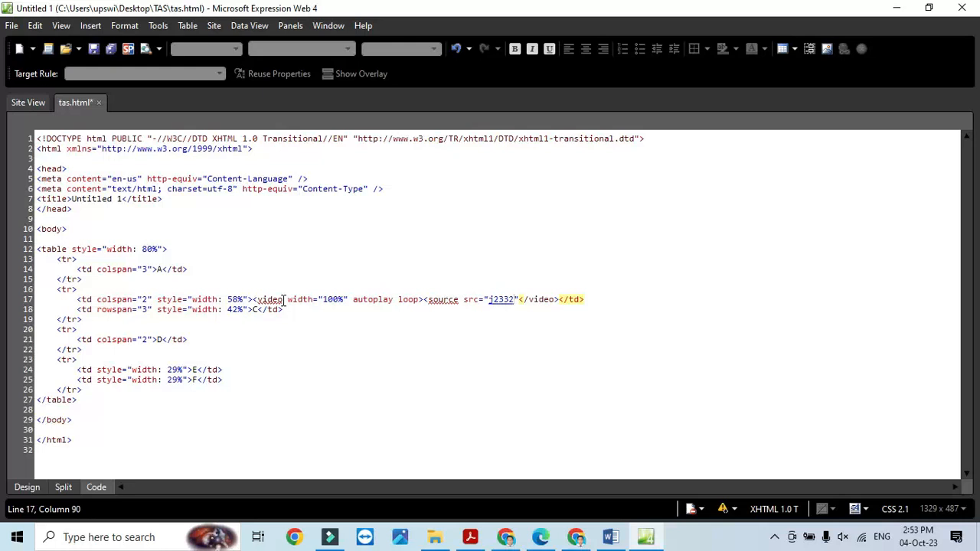
type("tiger")
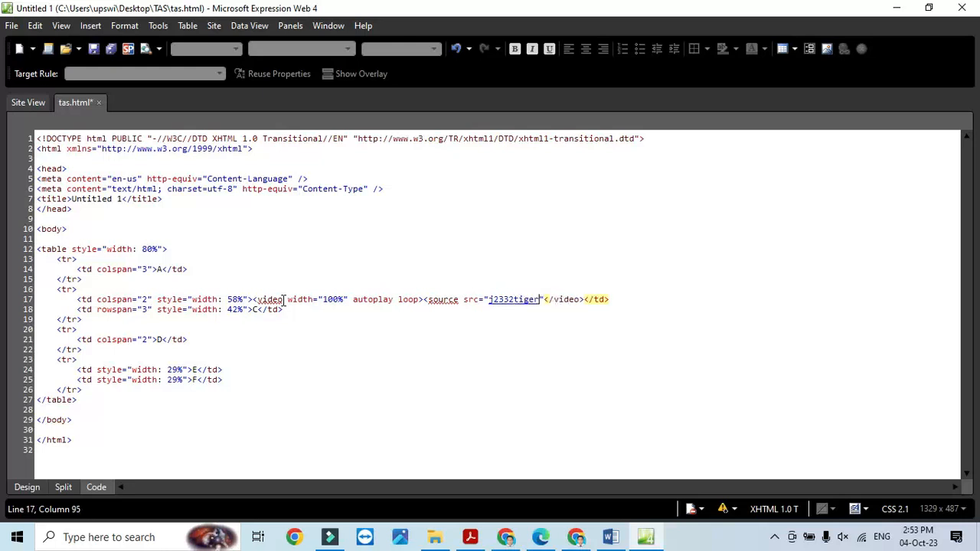
type(".mp4")
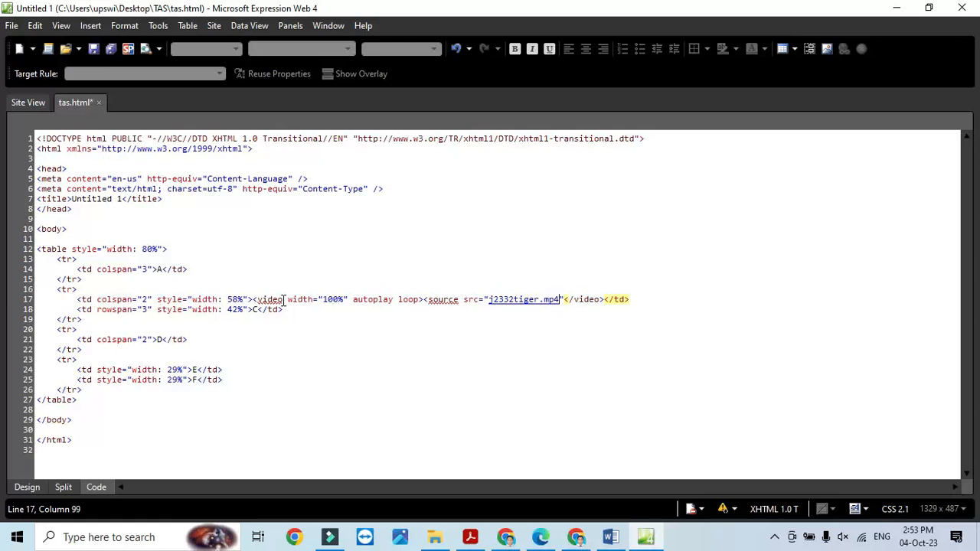
type("\" type")
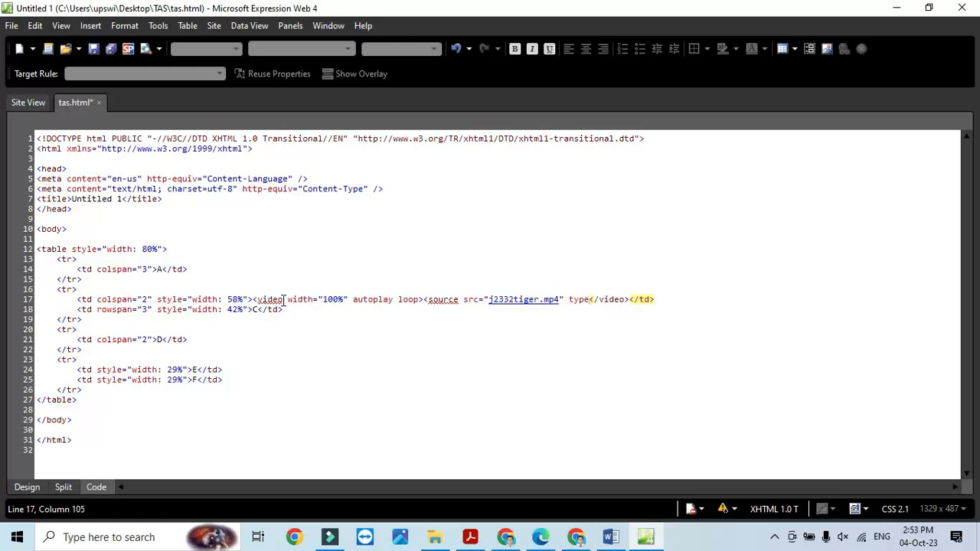
type("=\"video")
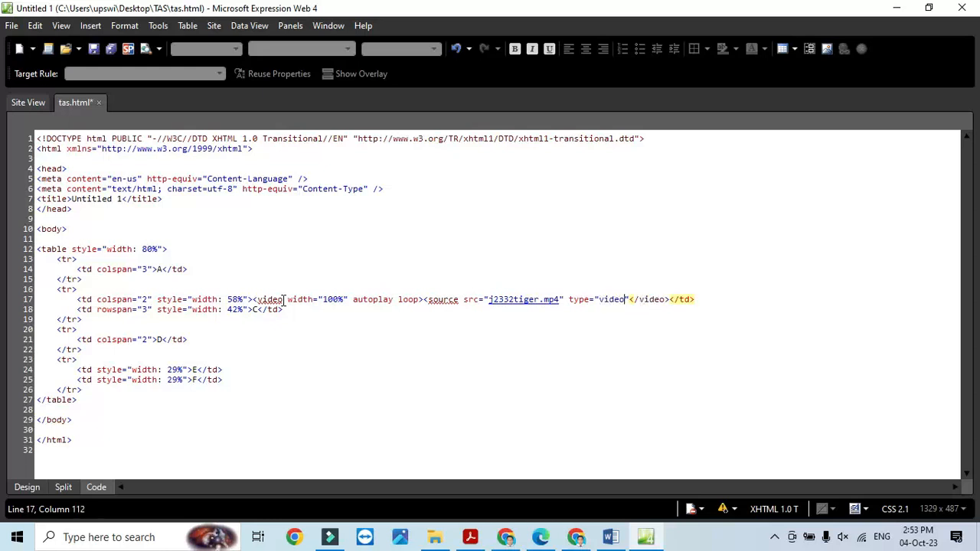
type("/mp")
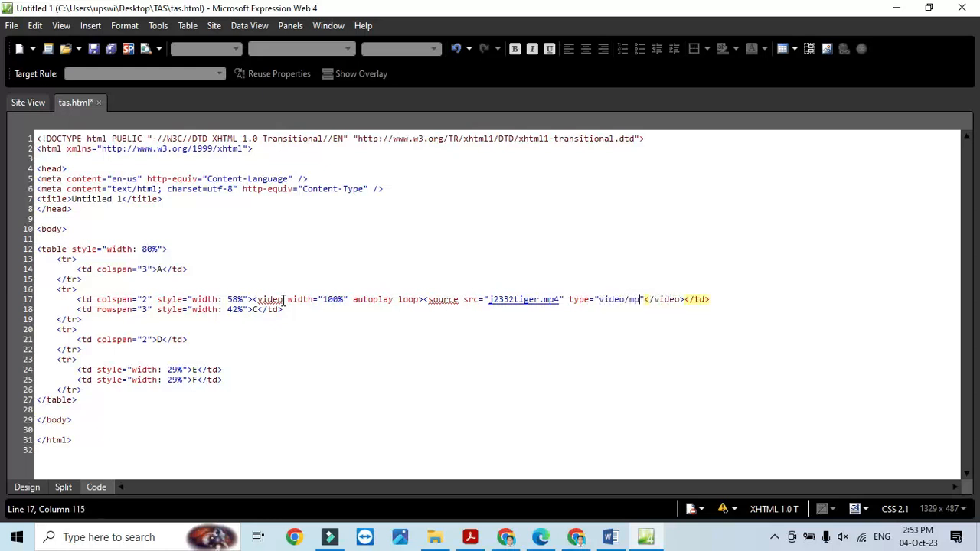
type("4")
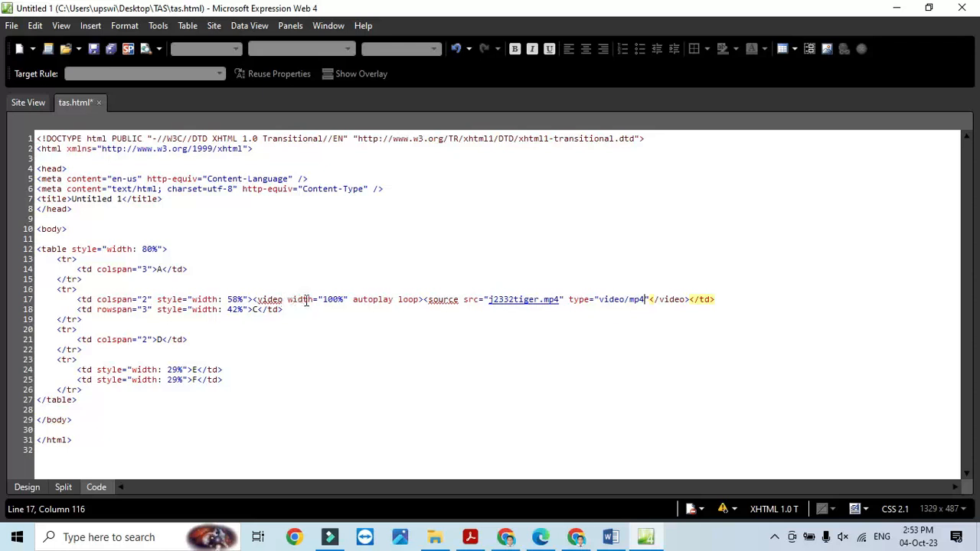
left_click(650, 300)
type(">")
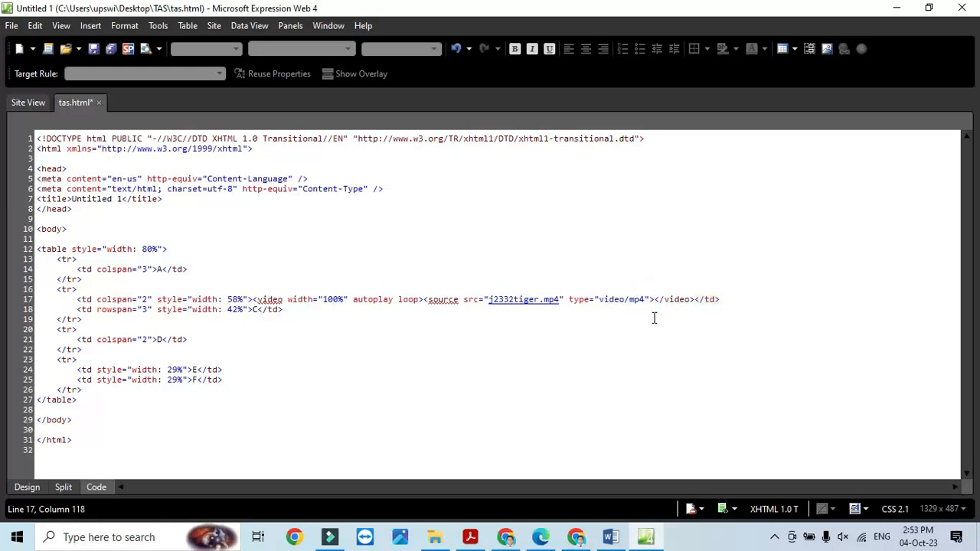
type(" your br")
type("owser do")
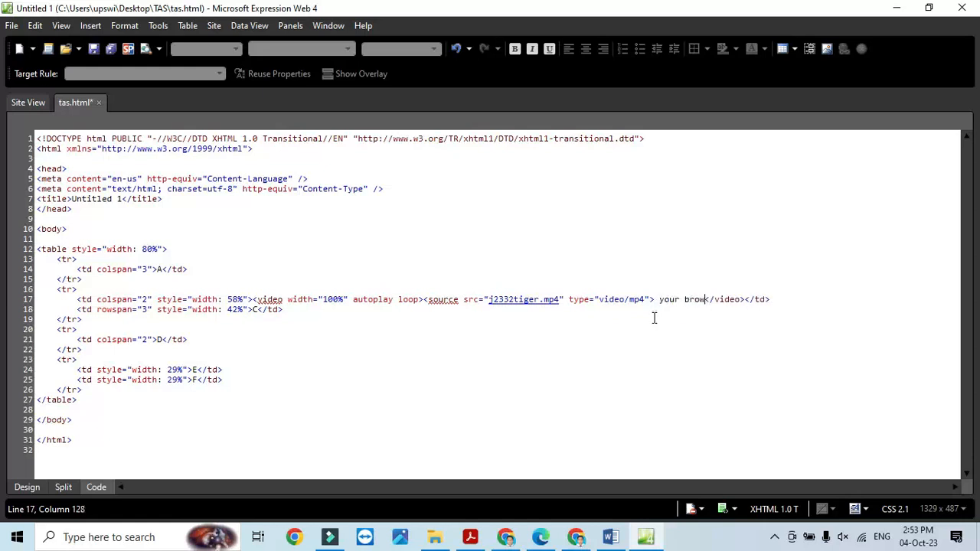
type("esn</video")
- Complete the fallback text 'your browser does not support this video file' and save tas.html
key("BackSpace")
key("BackSpace")
type("not suo")
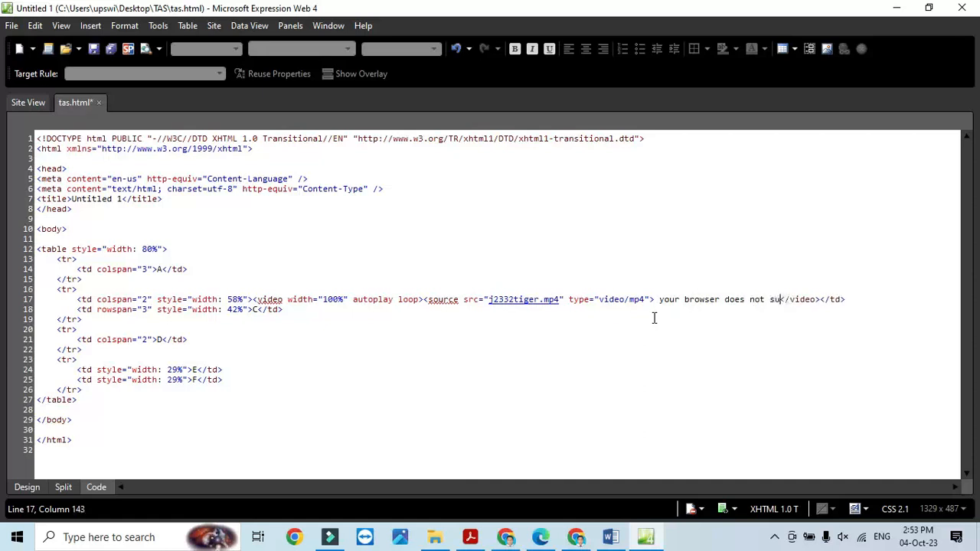
key("BackSpace")
type("pport this ")
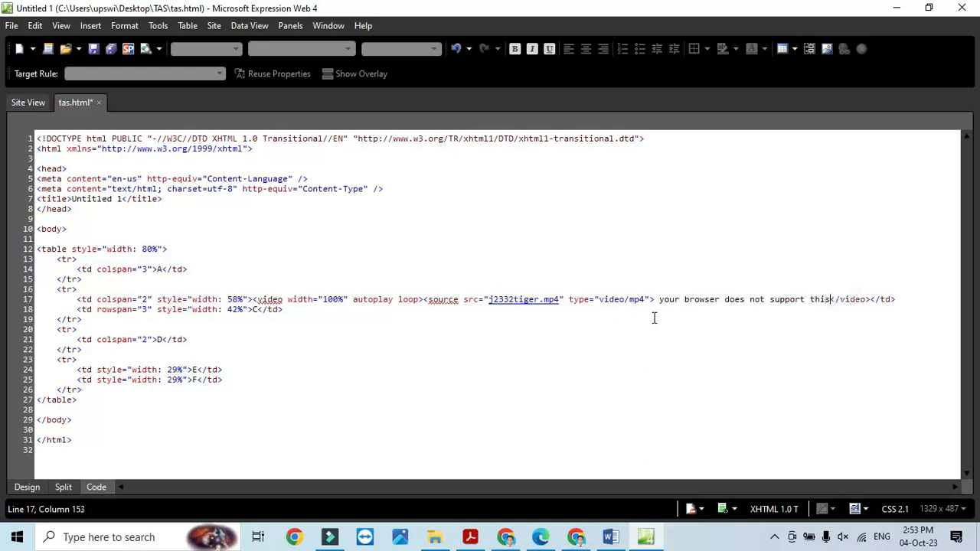
type("videl")
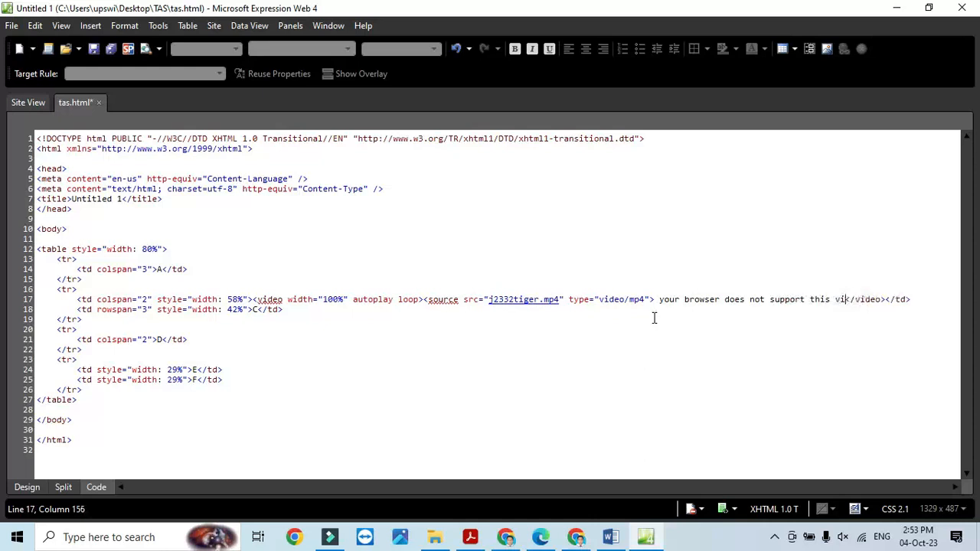
key("BackSpace")
type("o file")
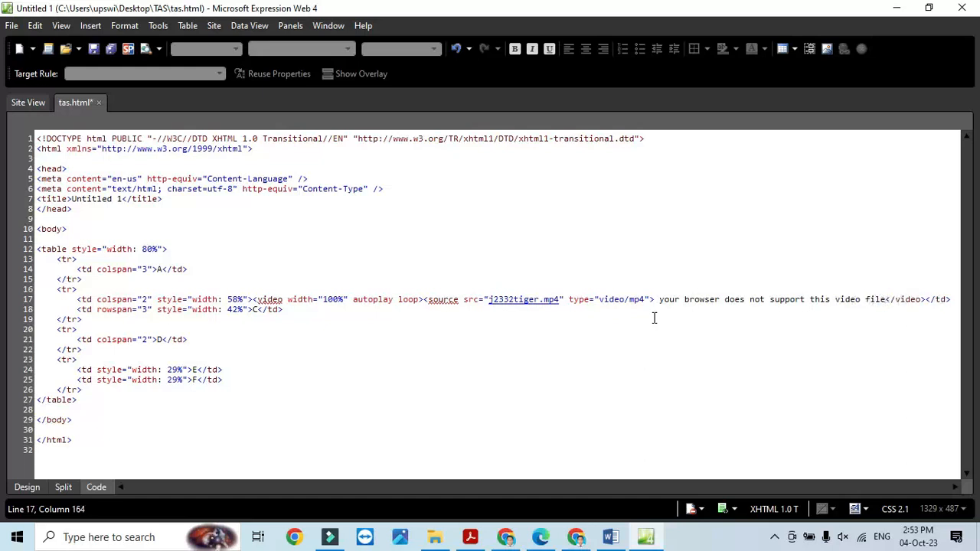
left_click(94, 49)
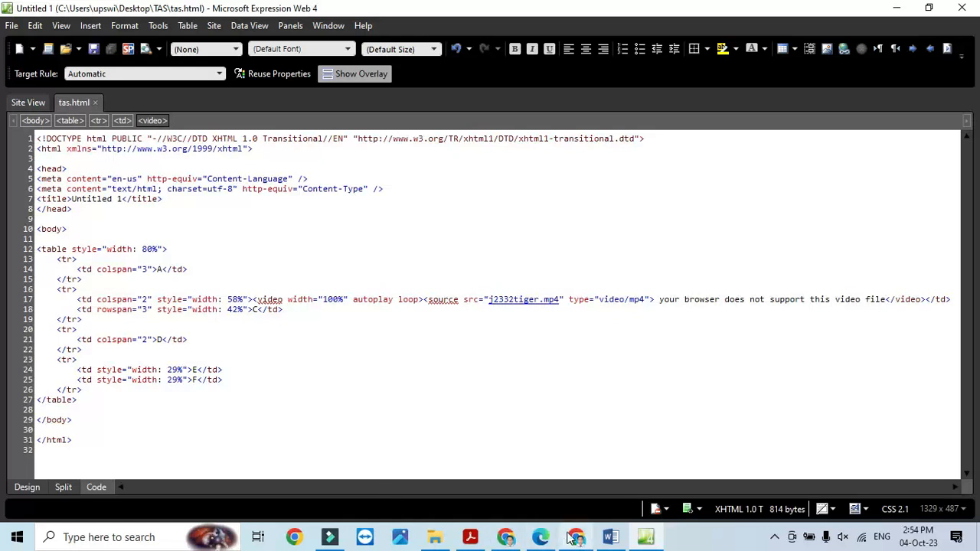
- Reload tas.html in Chrome to confirm the tiger video plays
left_click(508, 541)
left_click(61, 41)
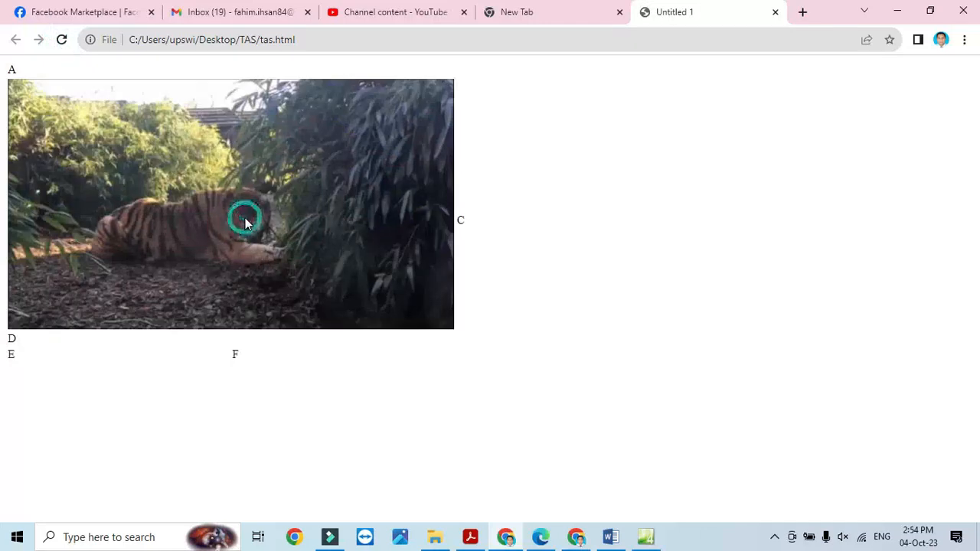
left_click(235, 212)
- Switch Expression Web back to Design view and bring up the exam PDF's question 3
left_click(647, 538)
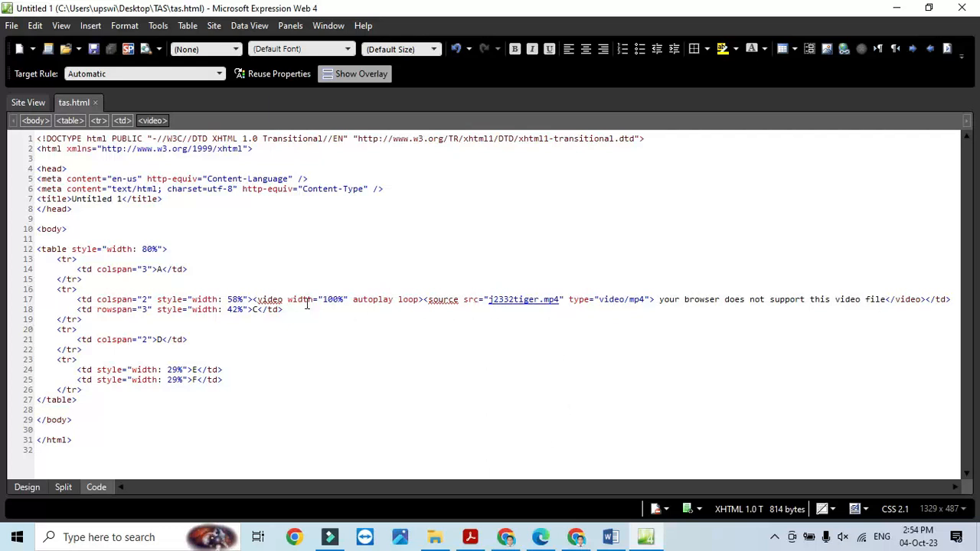
left_click(19, 491)
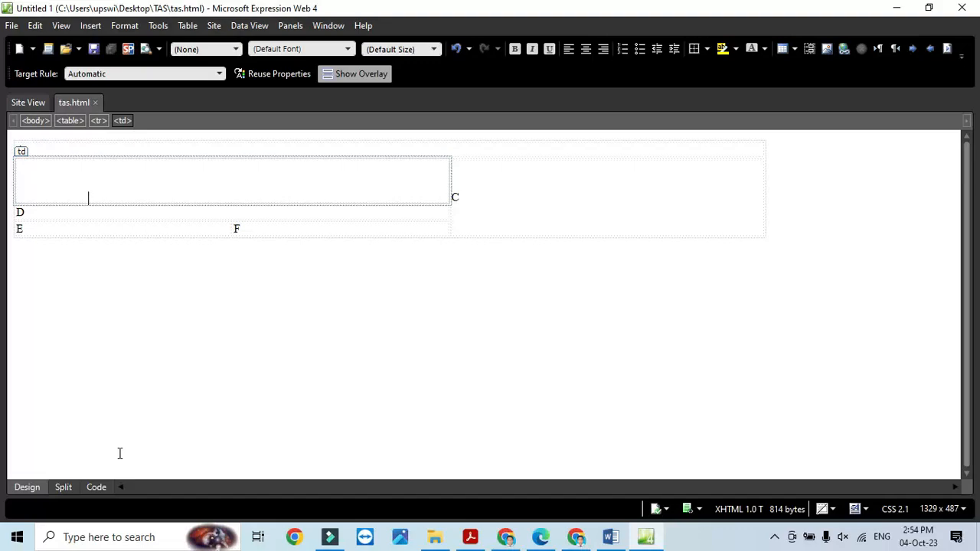
key("alt+Tab")
key("alt+Tab")
left_click(470, 536)
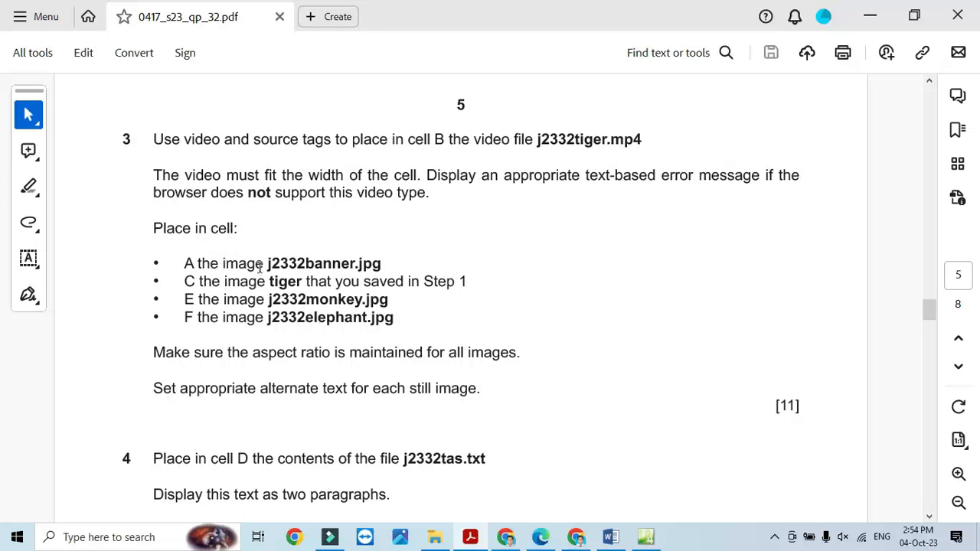
- Replace the letter A in the top cell with the j2332banner image, alternate text 'banner'
left_click(470, 536)
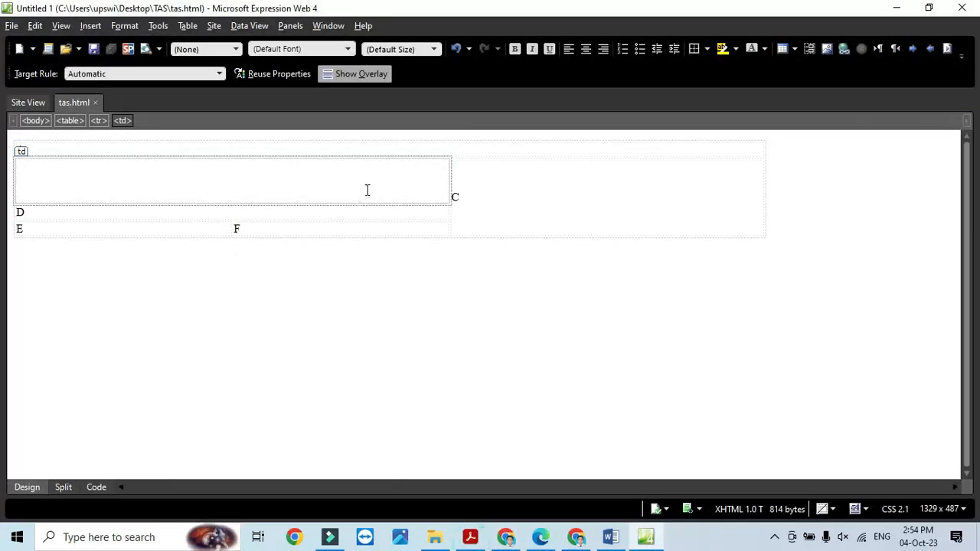
left_click(295, 153)
key("BackSpace")
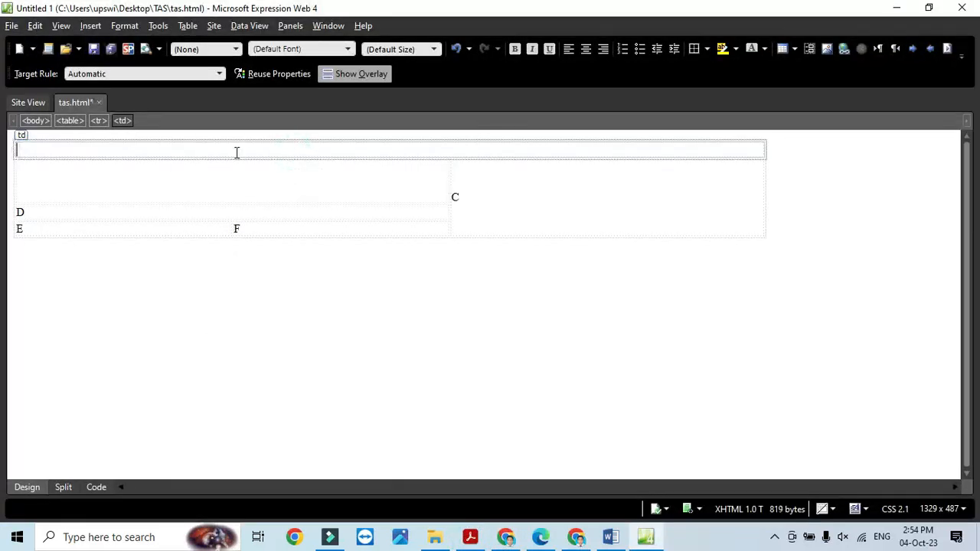
left_click(92, 25)
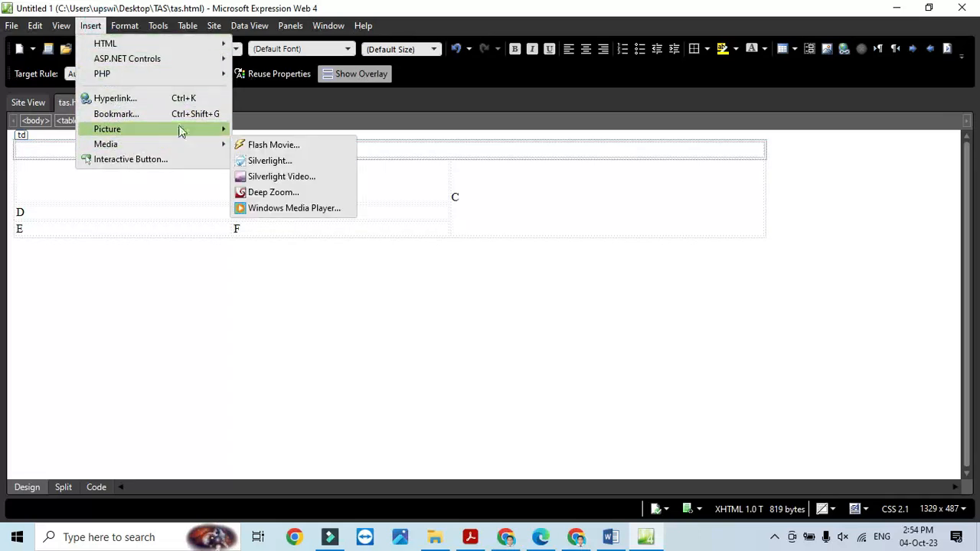
mouse_move(180, 130)
left_click(255, 131)
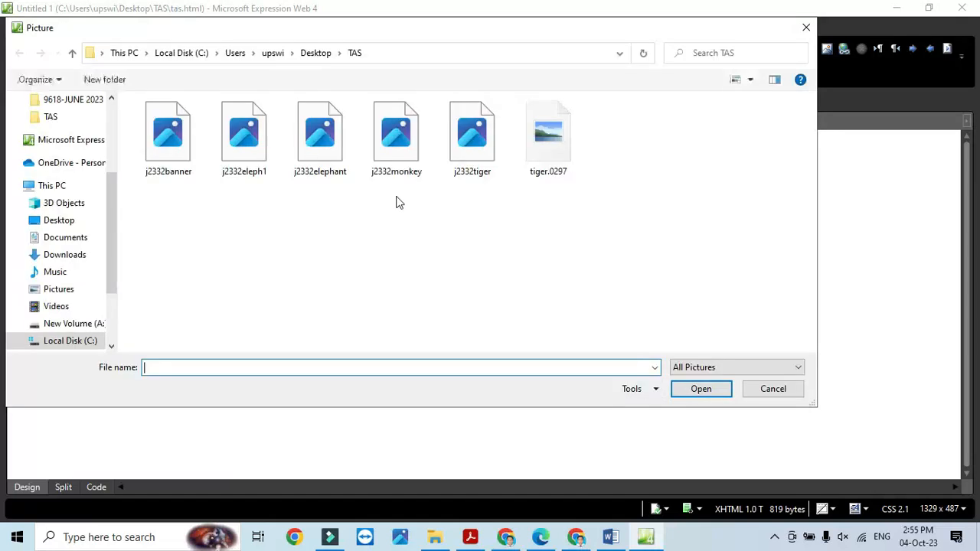
left_click(168, 157)
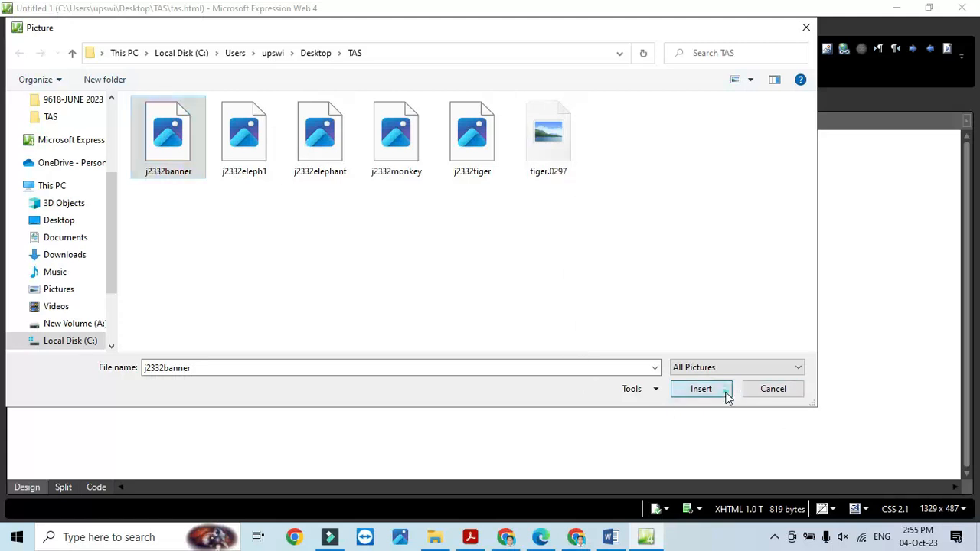
left_click(700, 388)
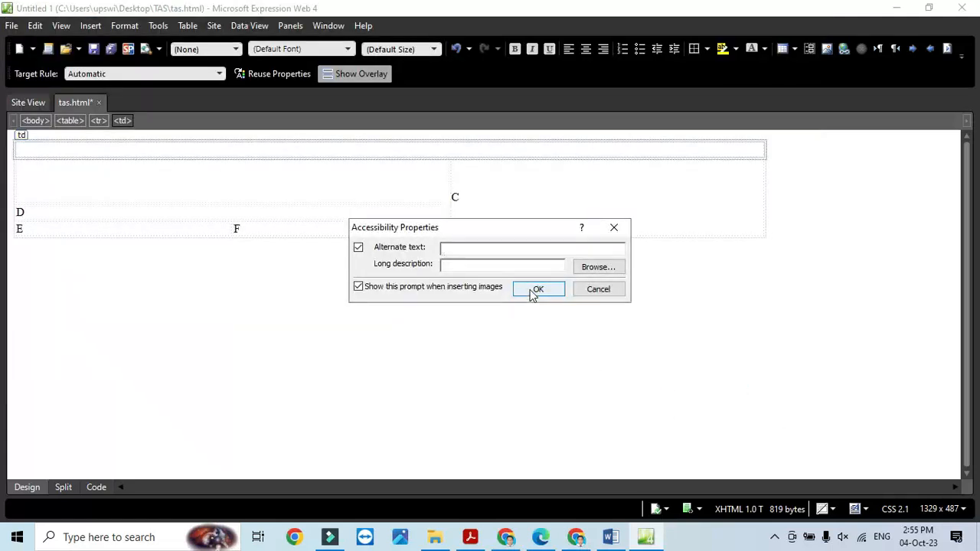
type("banner")
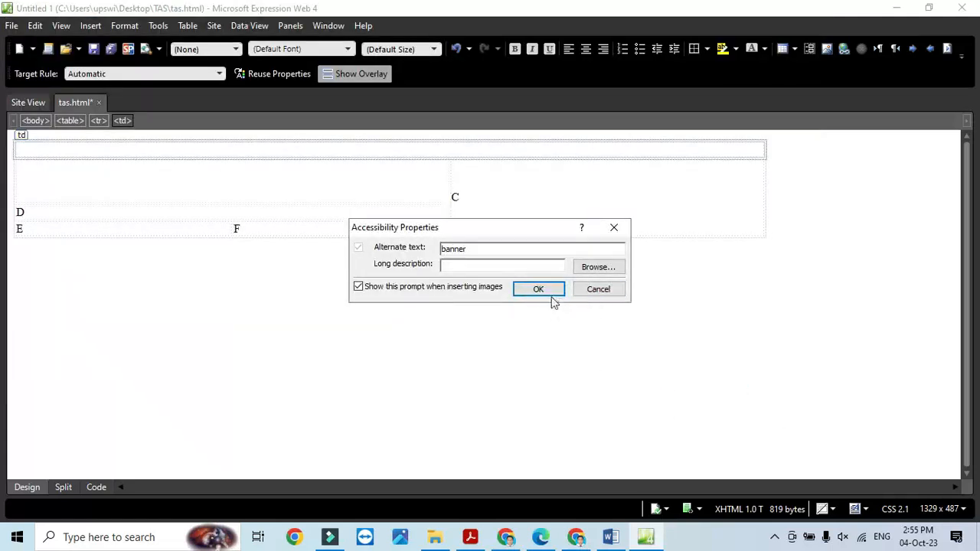
left_click(548, 292)
key("alt+Tab")
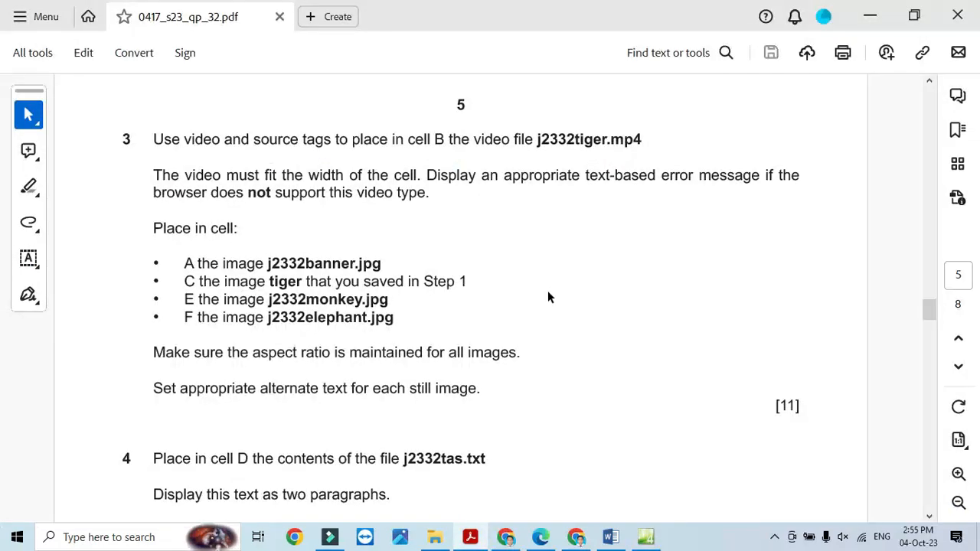
left_click(469, 538)
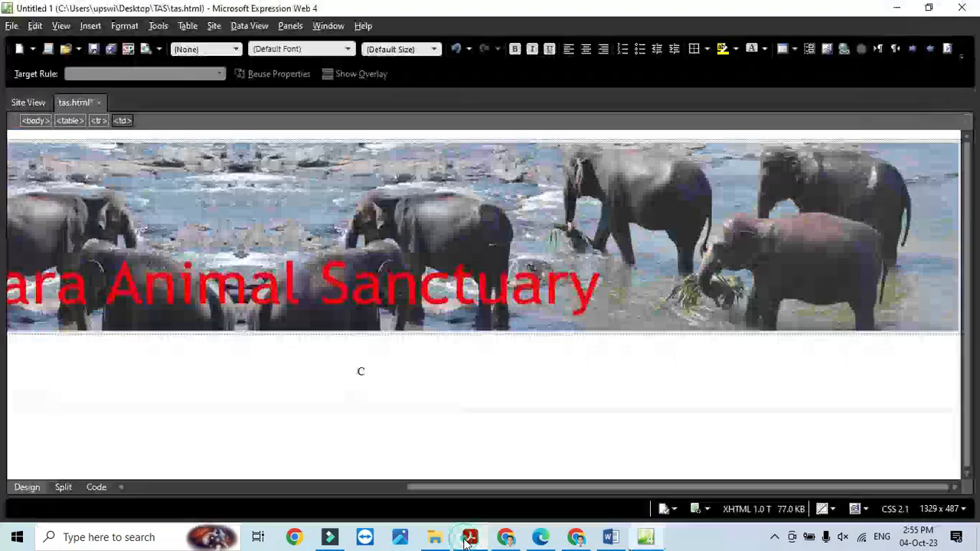
- Compare against the exam PDF, then delete the placeholder letter C from cell C
left_click(467, 540)
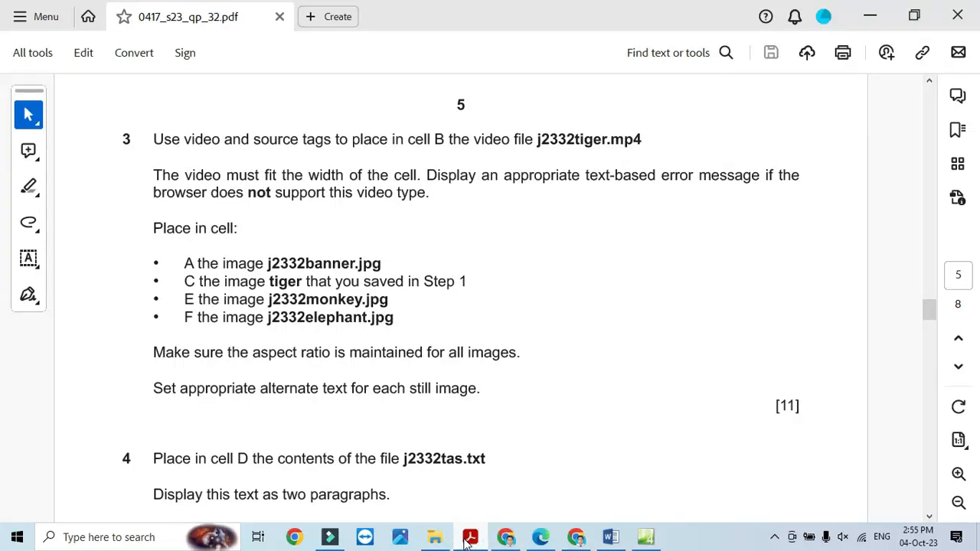
left_click(468, 539)
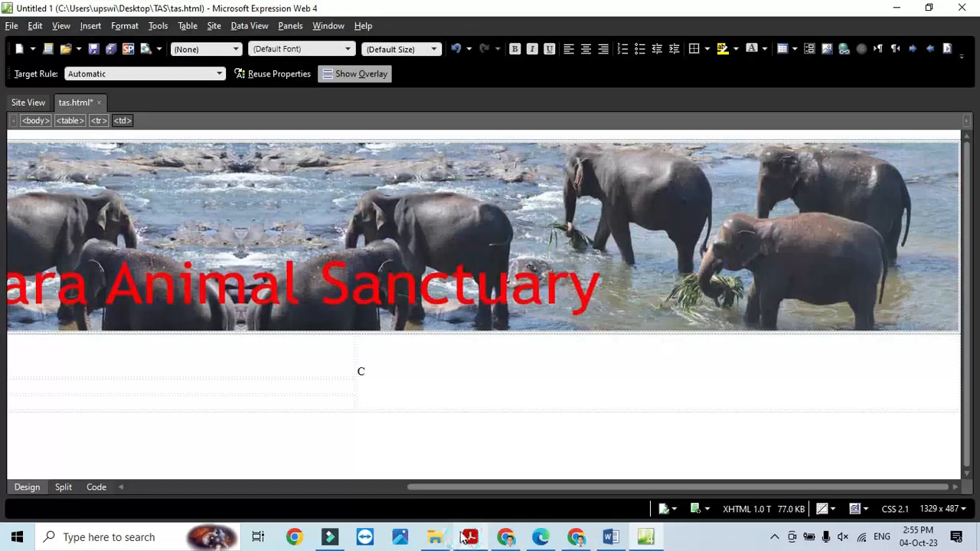
left_click(467, 539)
left_click(466, 538)
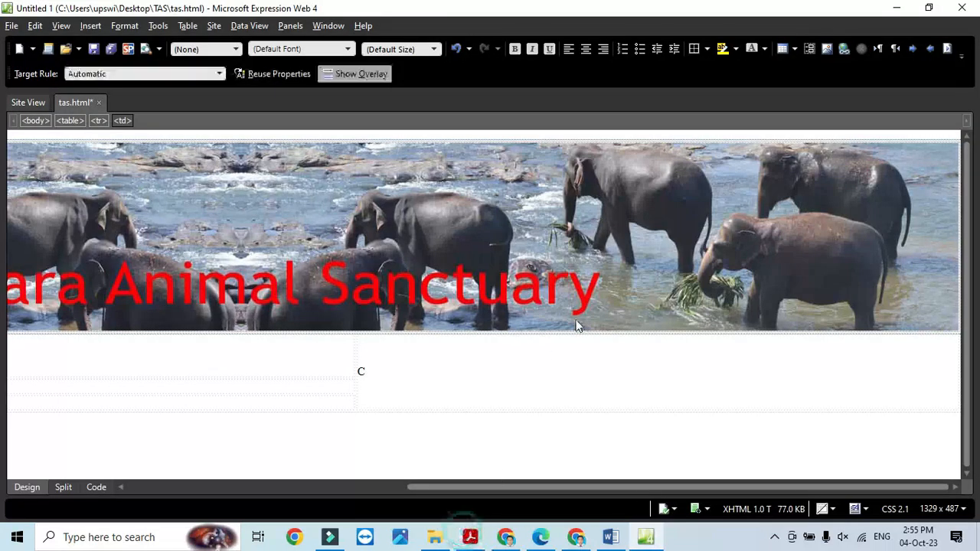
left_click(429, 375)
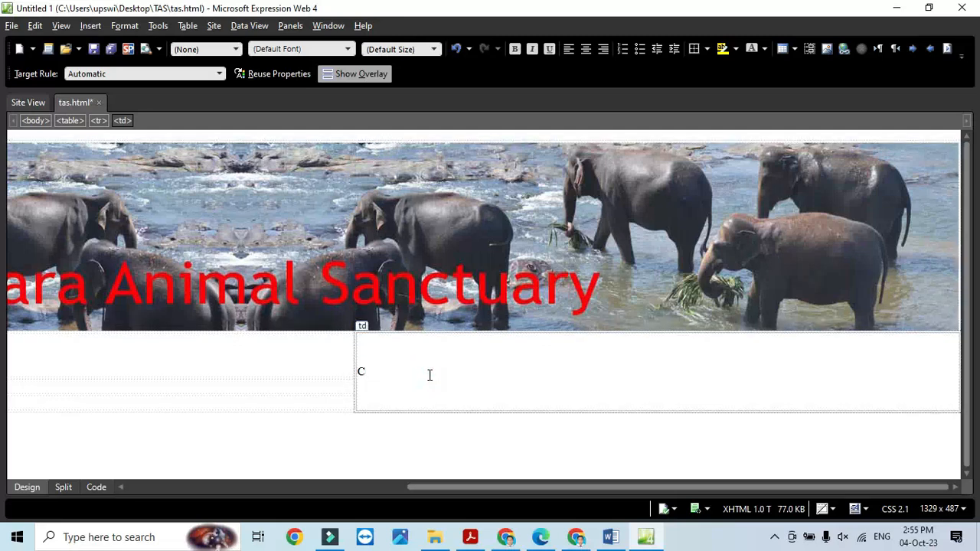
key("BackSpace")
- Insert the tiger.0297 picture into cell C with alternate text 'tiger'
left_click(92, 26)
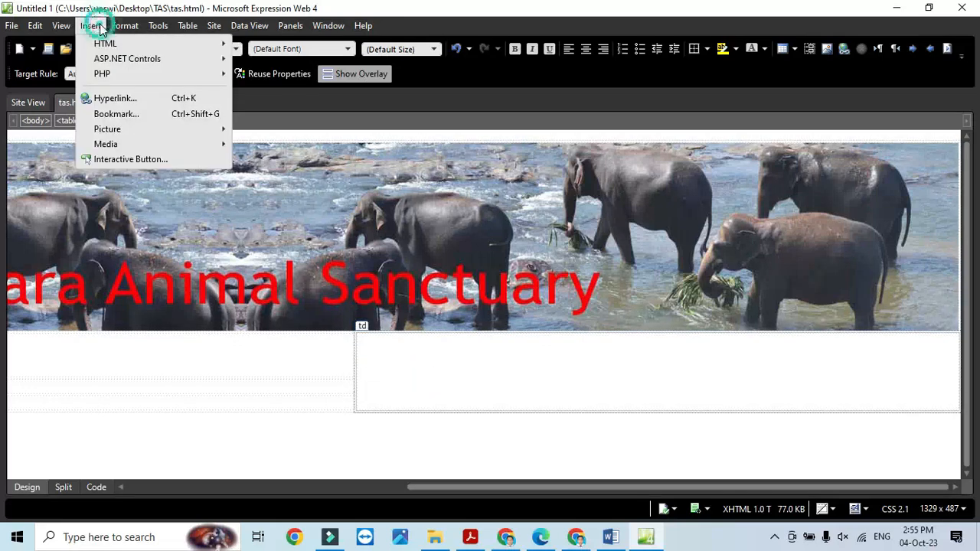
mouse_move(126, 129)
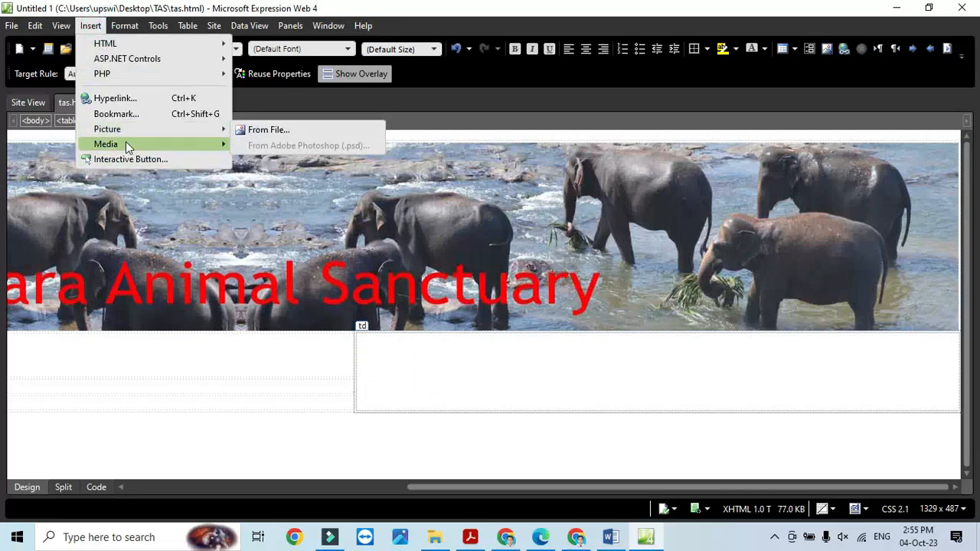
left_click(268, 130)
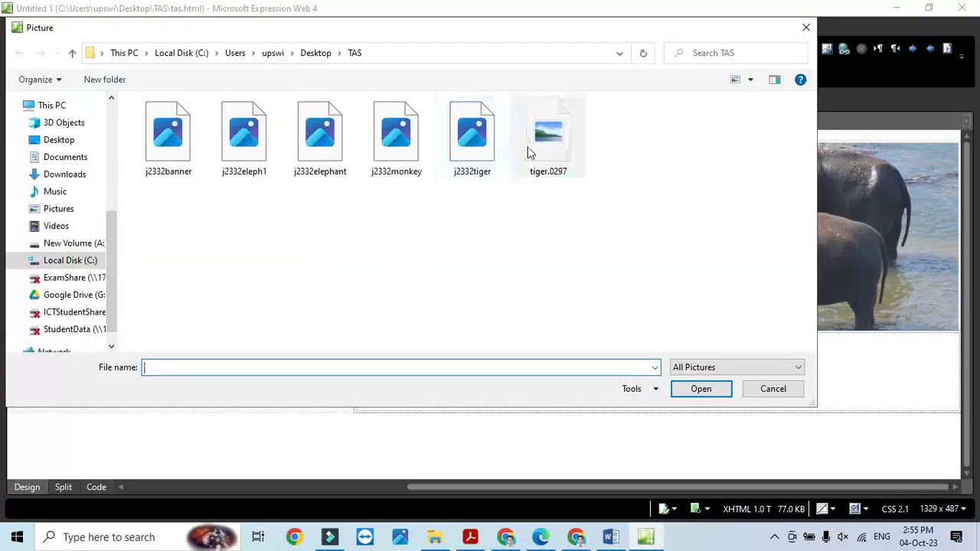
left_click(545, 139)
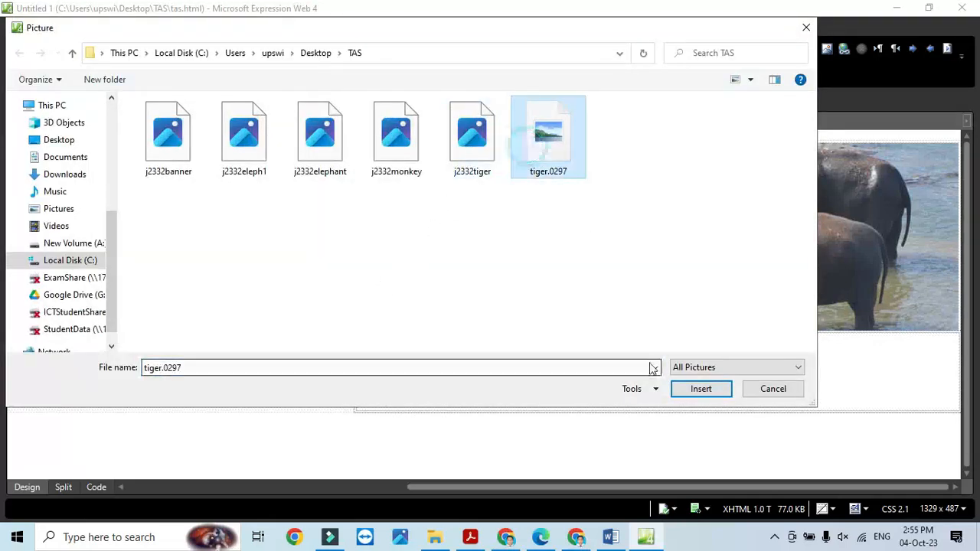
left_click(684, 390)
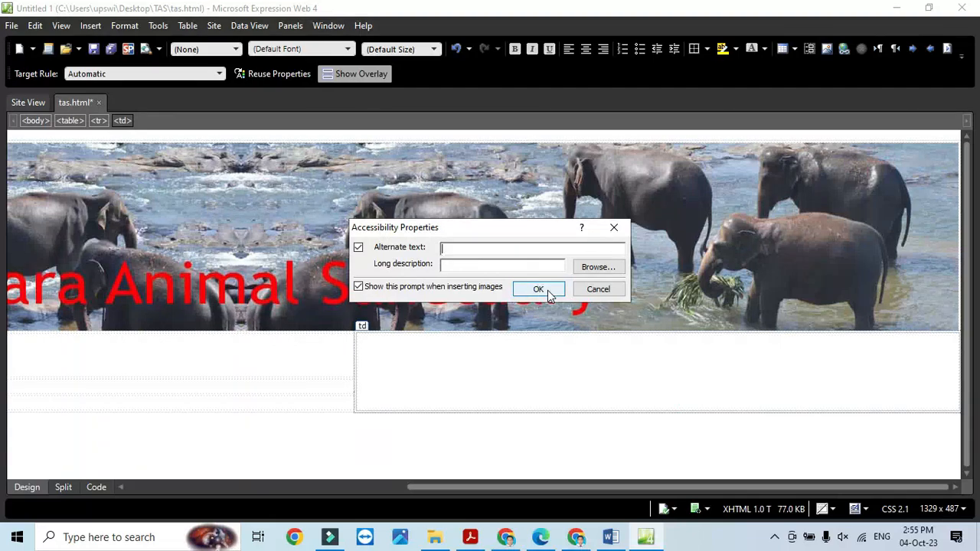
type("tiger")
left_click(540, 289)
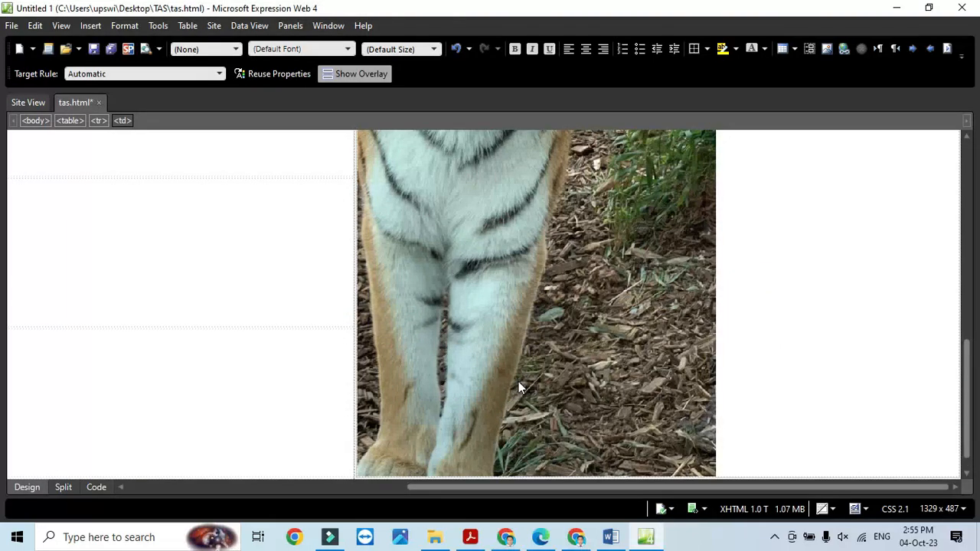
key("alt+Tab")
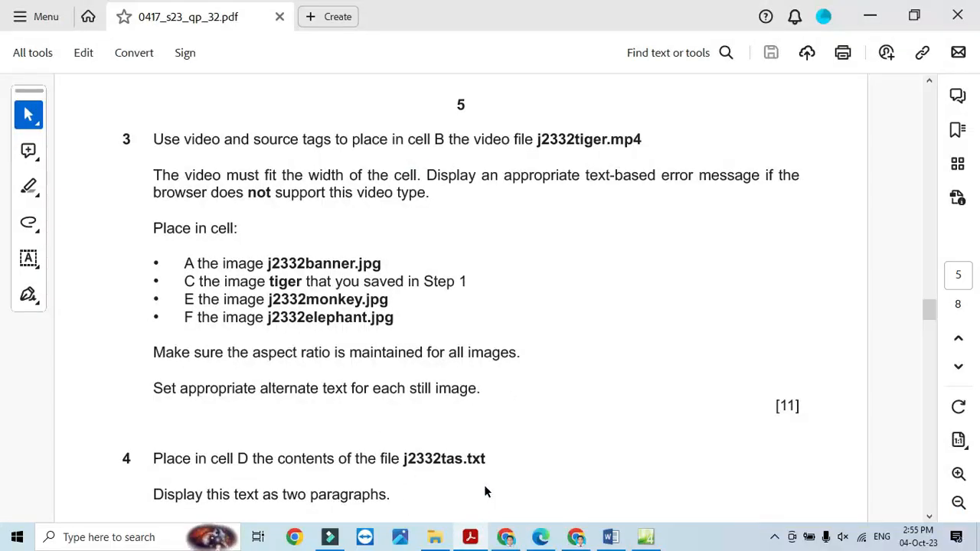
key("alt+Tab")
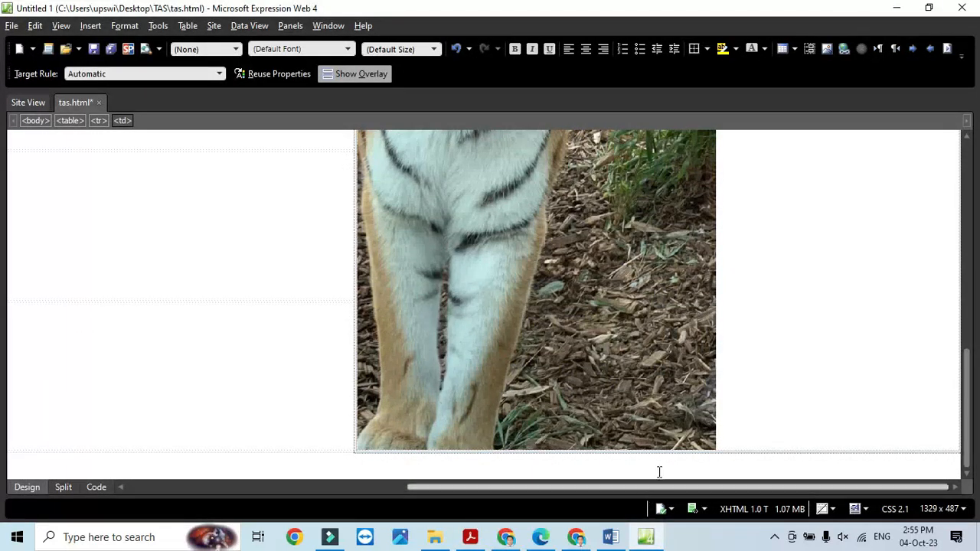
left_click_drag(869, 489, 454, 505)
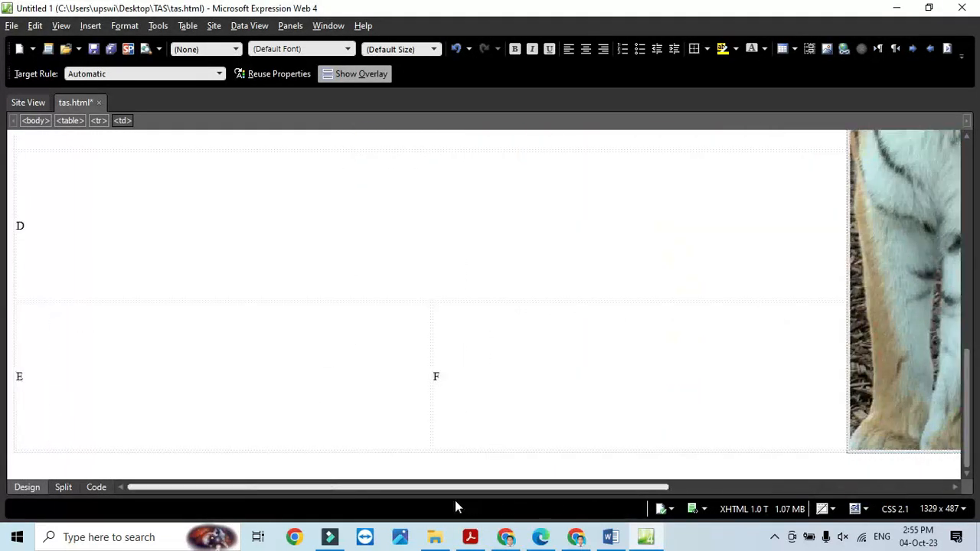
- Insert the j2332monkey picture into cell E with alternate text 'monkey'
left_click(62, 379)
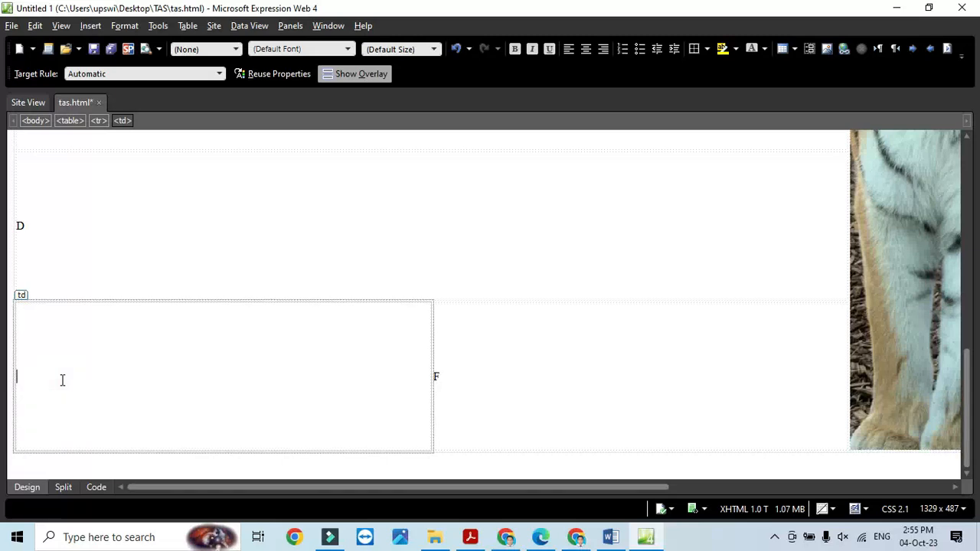
left_click(91, 25)
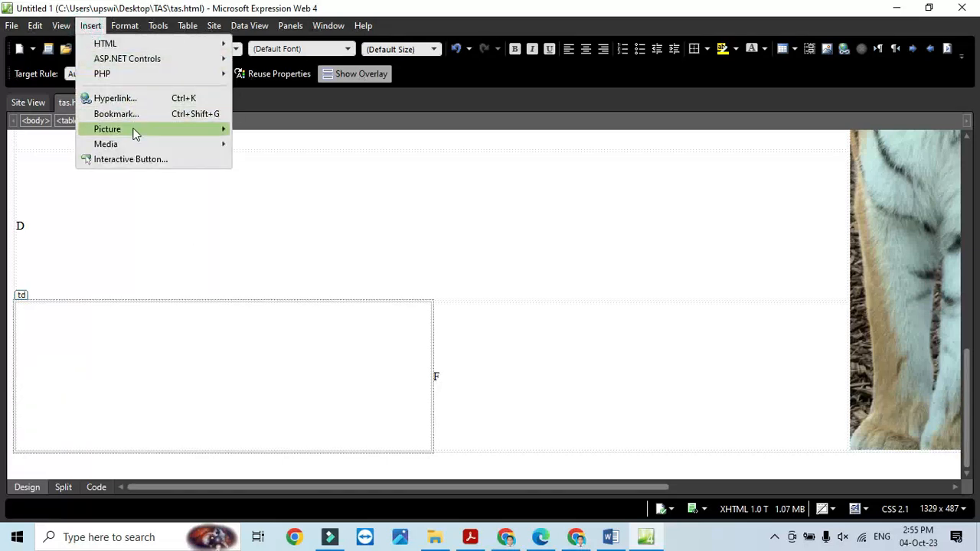
left_click(245, 129)
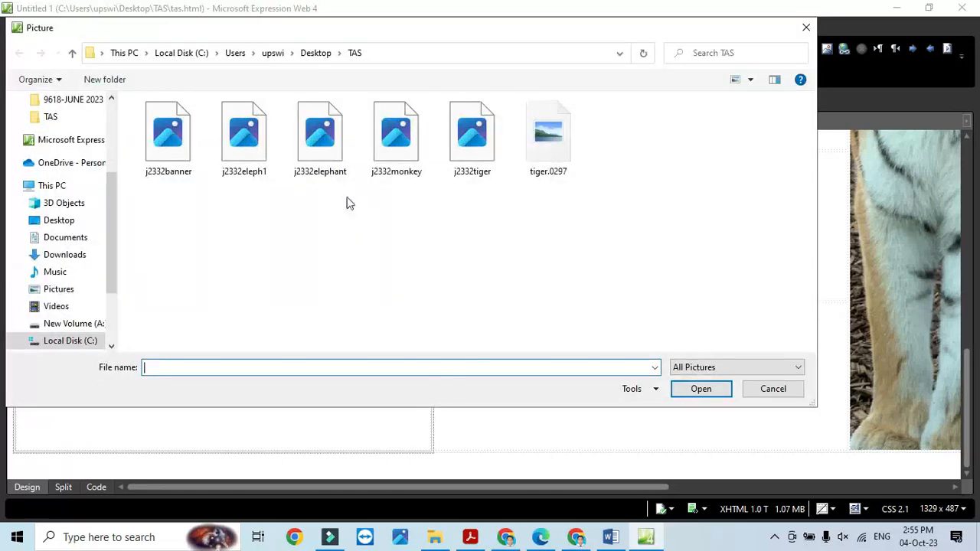
left_click(399, 145)
left_click(701, 390)
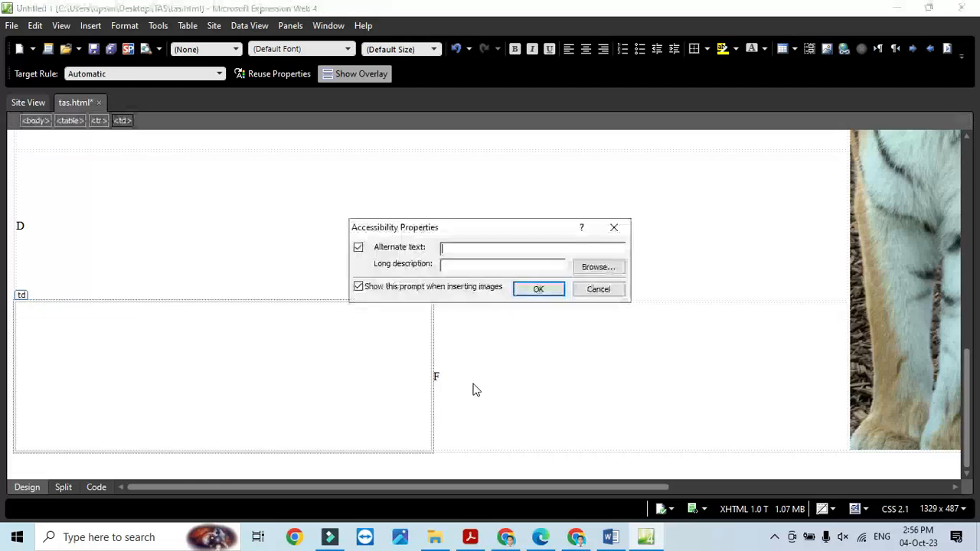
type("monkey")
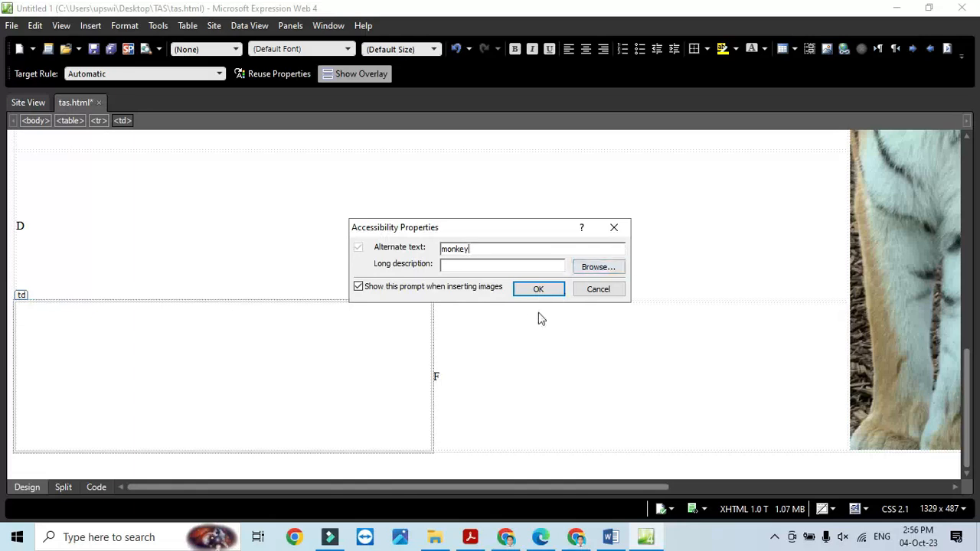
left_click(538, 288)
left_click(827, 325)
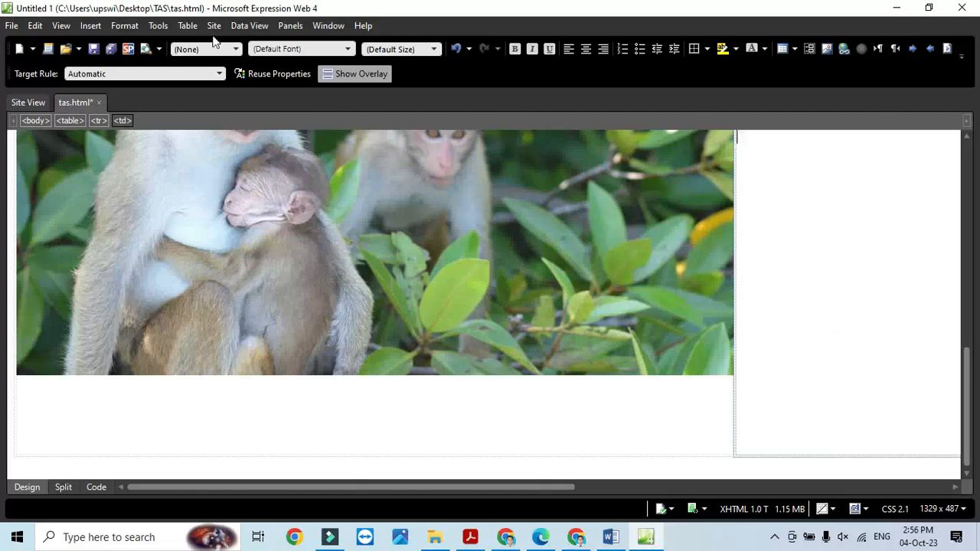
- Insert the j2332elephant picture into cell F with alternate text 'elephant'
left_click(124, 25)
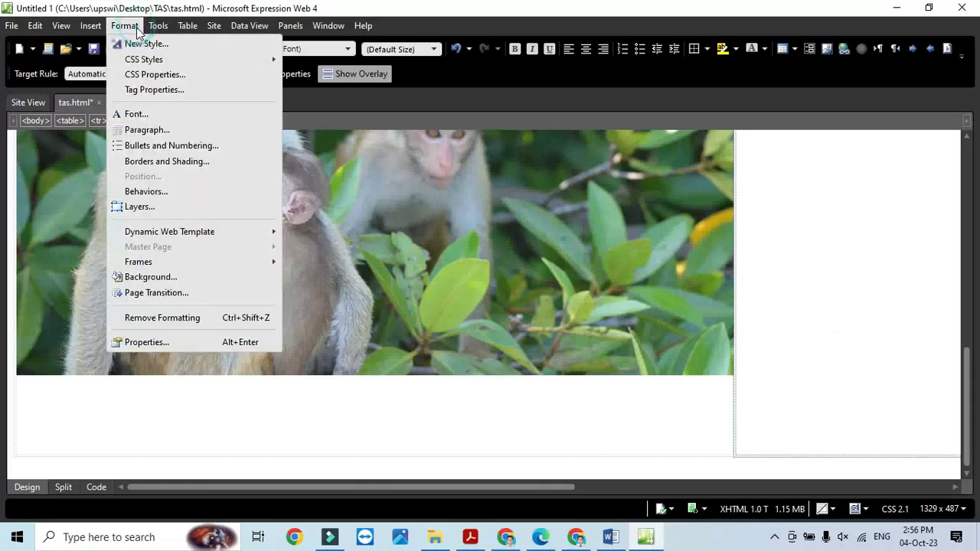
left_click(93, 27)
left_click(93, 26)
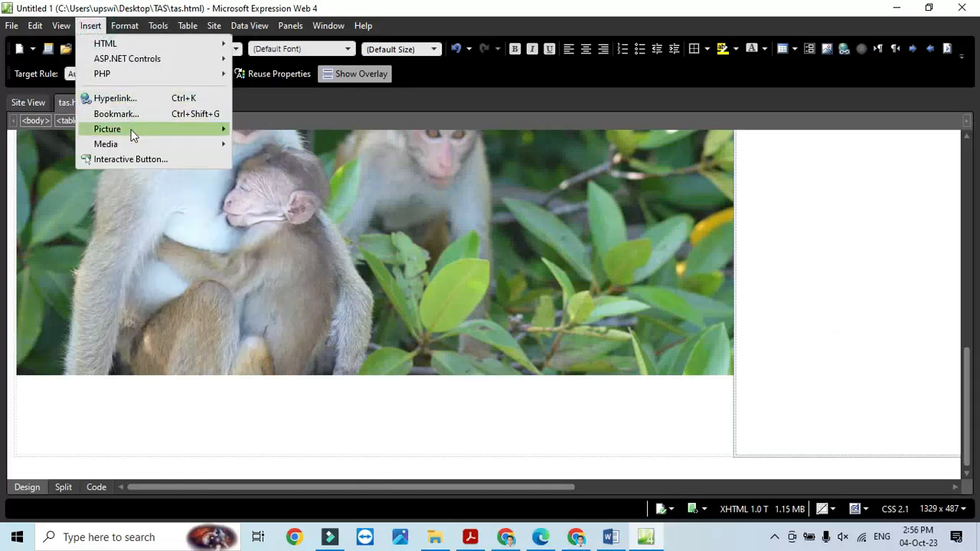
mouse_move(131, 129)
left_click(247, 129)
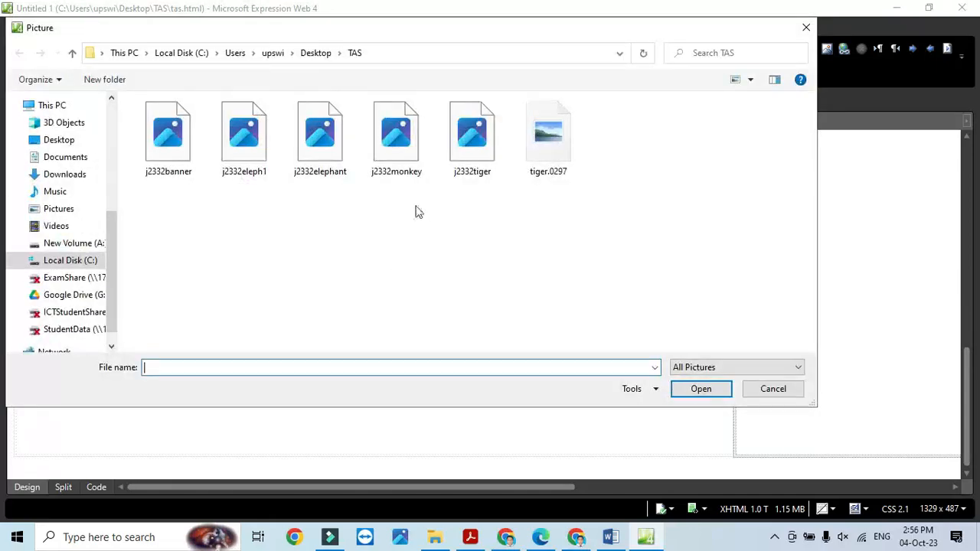
left_click(320, 153)
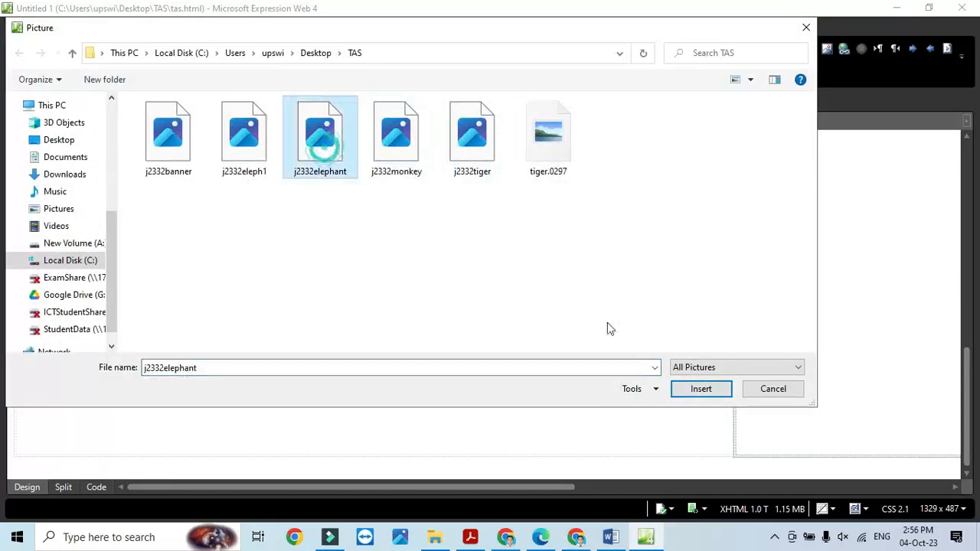
left_click(700, 388)
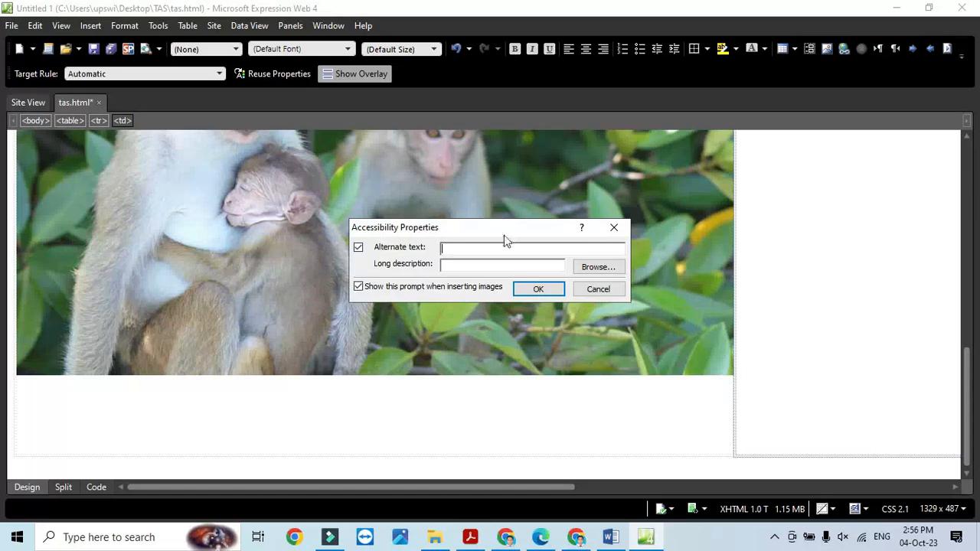
type("elephant")
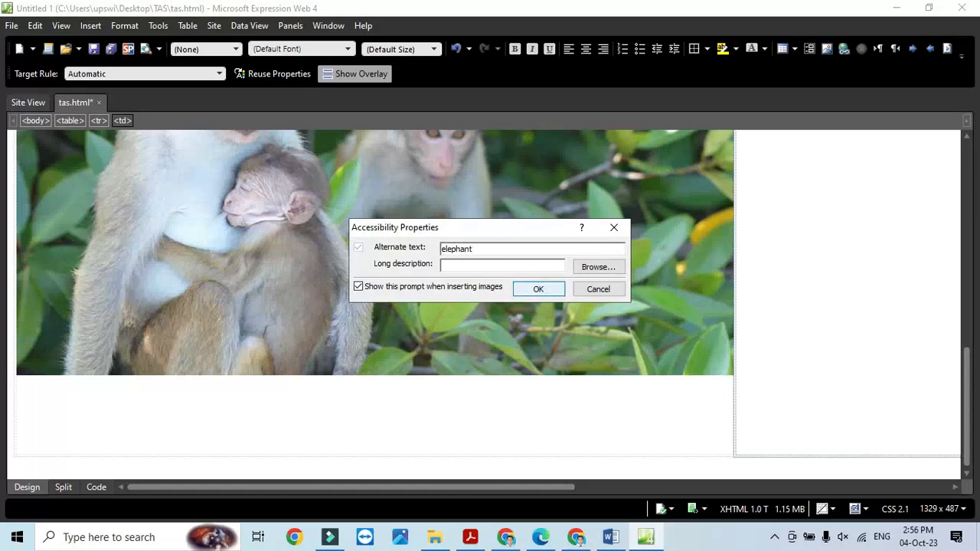
left_click(545, 292)
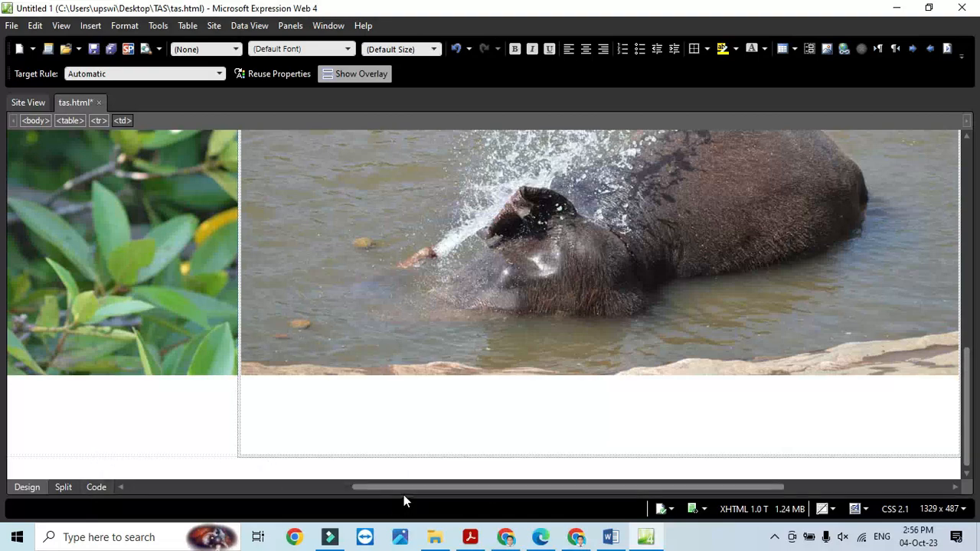
left_click_drag(403, 490, 191, 489)
scroll(340, 405, "up", 6)
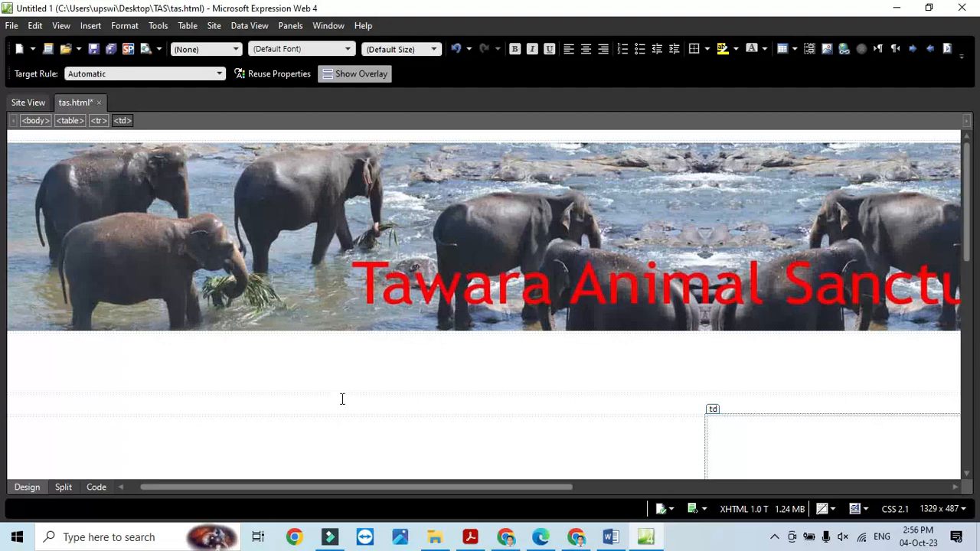
scroll(342, 398, "down", 1)
- Highlight question 3's aspect-ratio and alternate-text requirement lines in the exam PDF, then return to tas.html
left_click(467, 539)
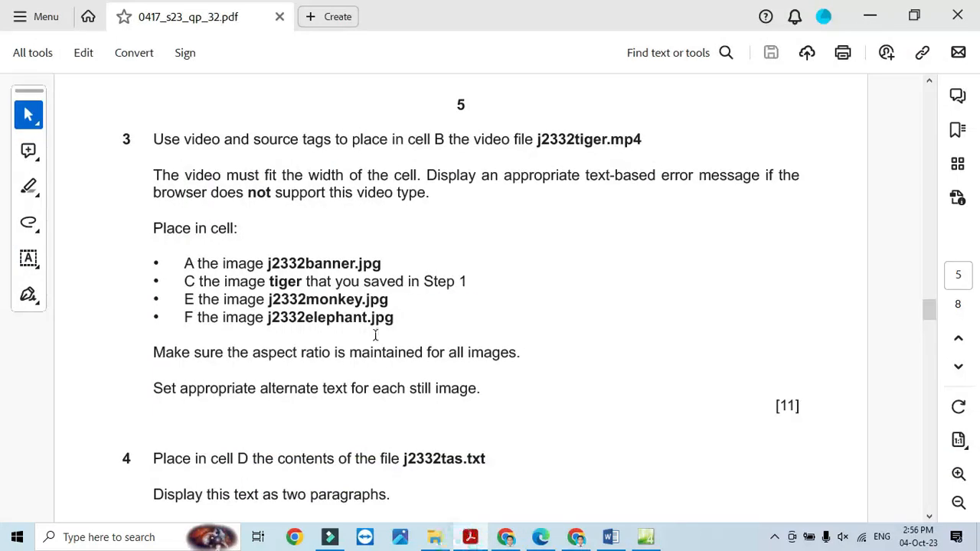
left_click_drag(156, 352, 520, 353)
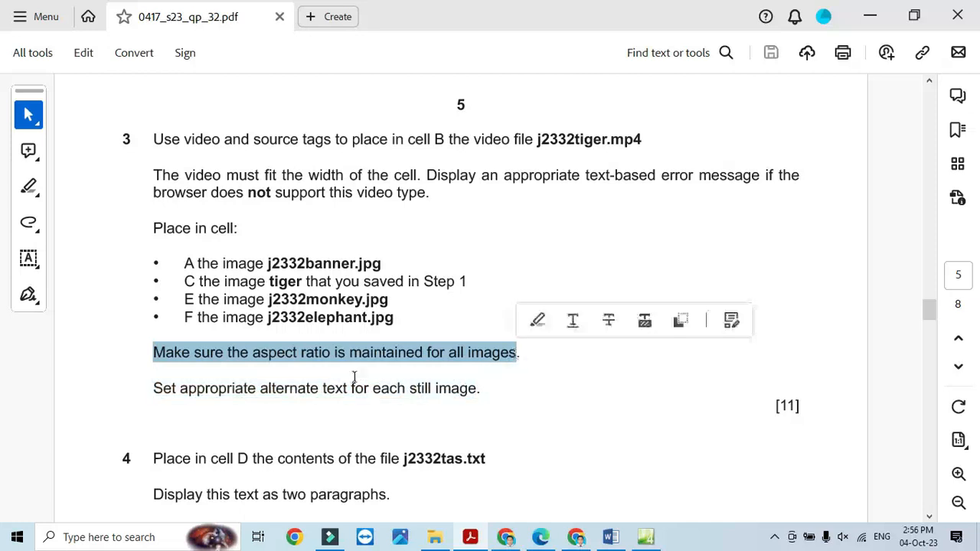
left_click_drag(153, 389, 482, 394)
left_click(516, 435)
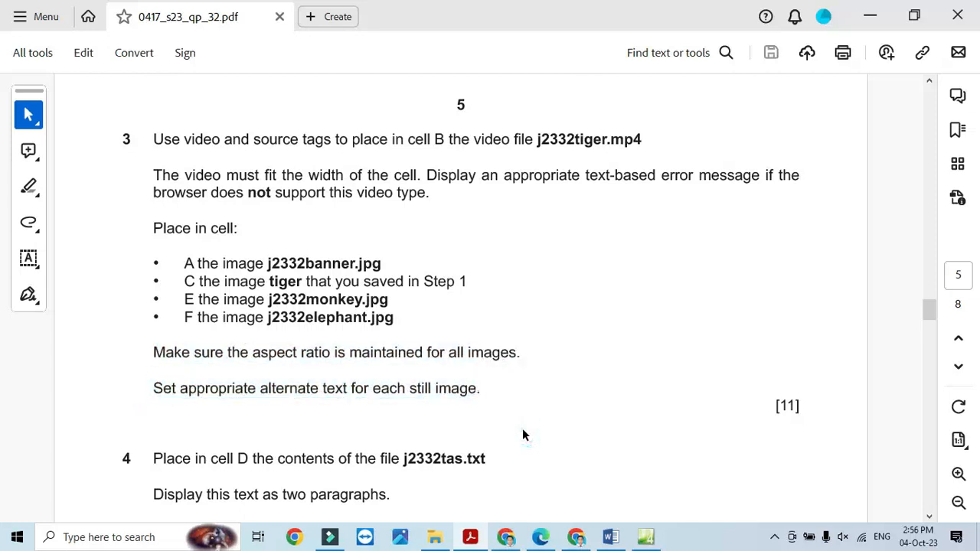
scroll(536, 406, "down", 1)
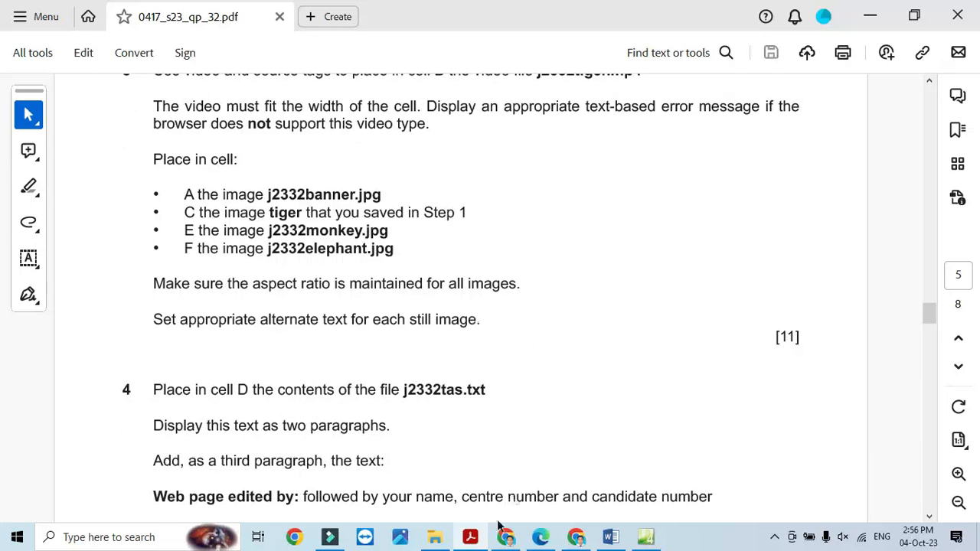
left_click(472, 538)
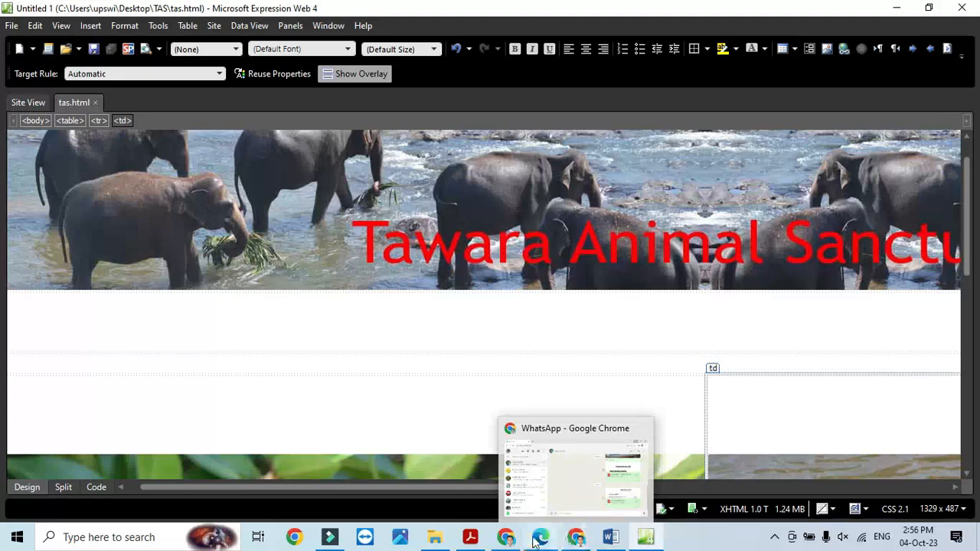
- Reload tas.html in Chrome and scroll through the tiger, monkey and elephant pictures
mouse_move(504, 541)
left_click(503, 483)
left_click(61, 39)
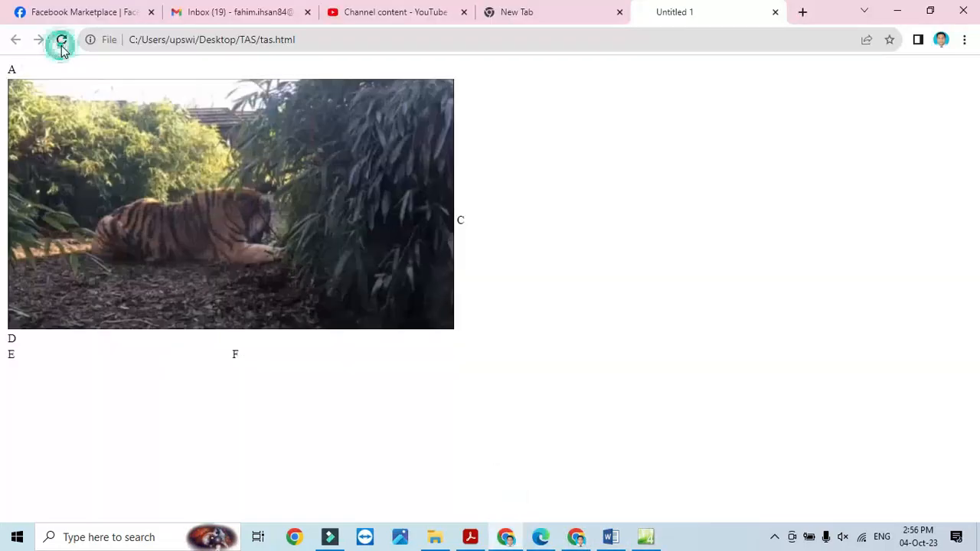
scroll(363, 352, "down", 8)
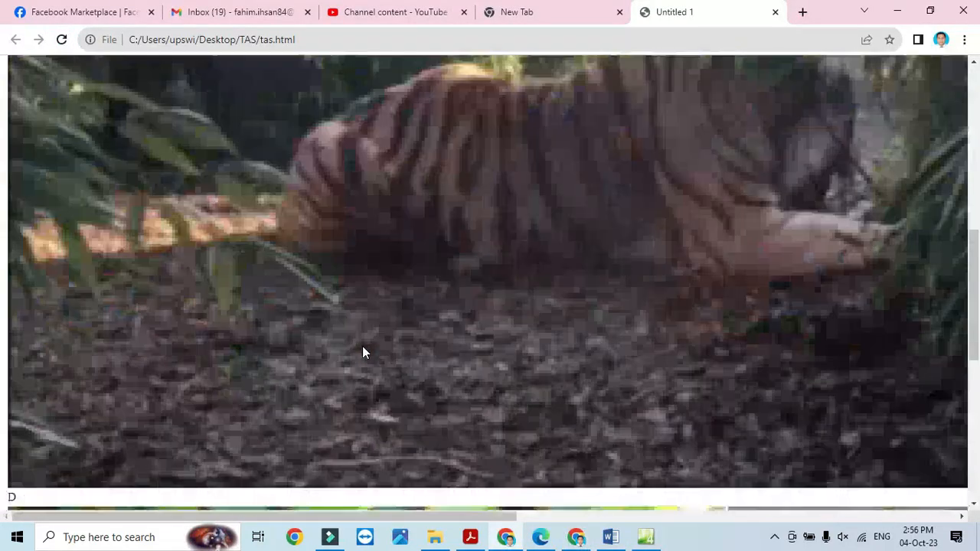
scroll(362, 352, "up", 2)
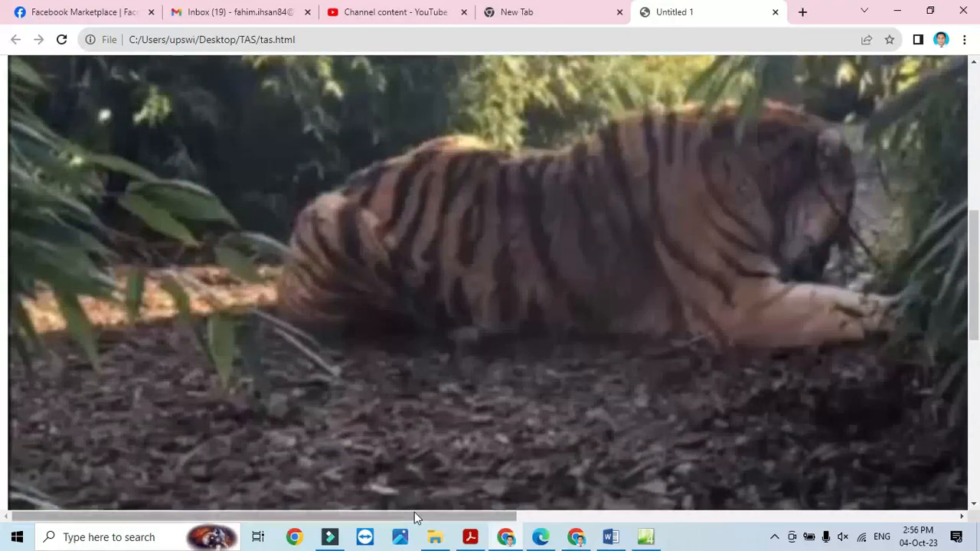
left_click_drag(416, 516, 361, 328)
scroll(391, 316, "up", 6)
scroll(391, 316, "down", 6)
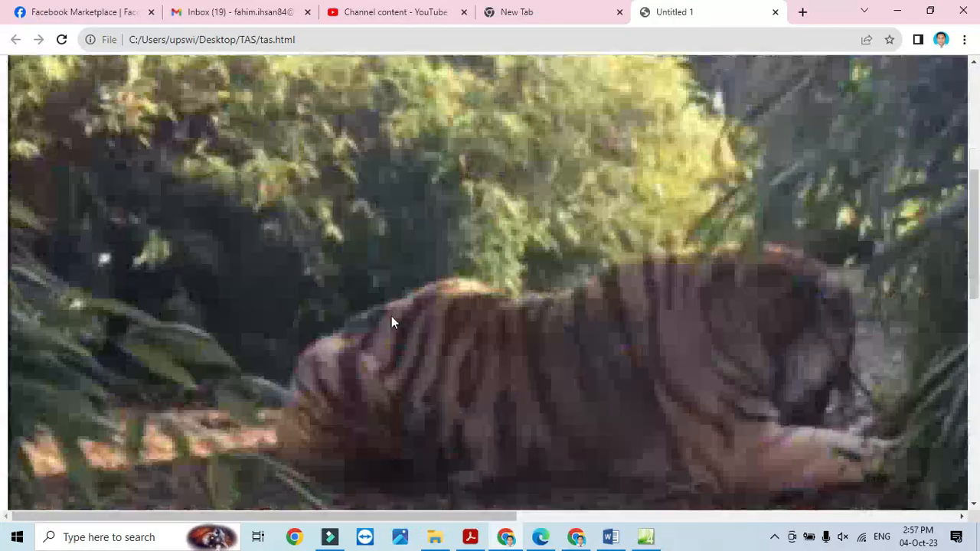
scroll(407, 309, "down", 4)
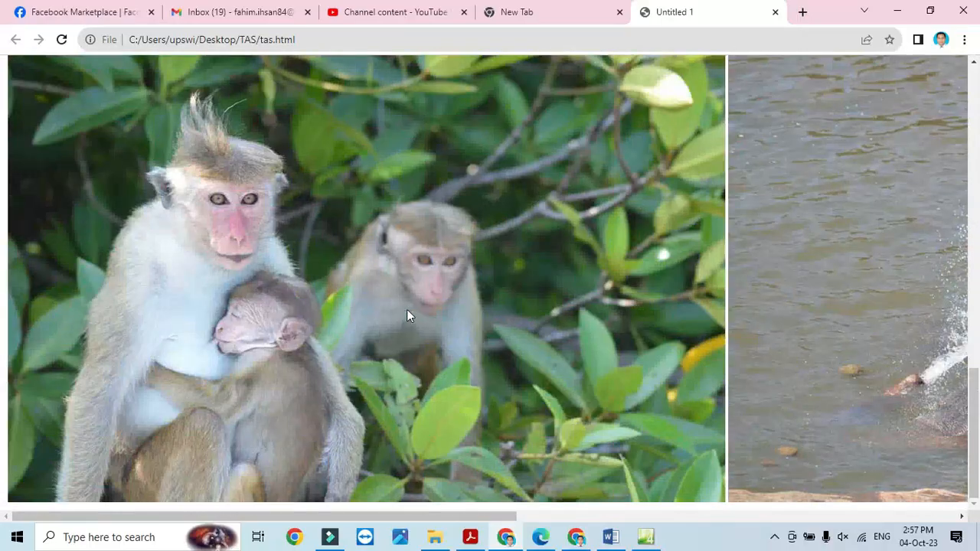
key("alt+Tab")
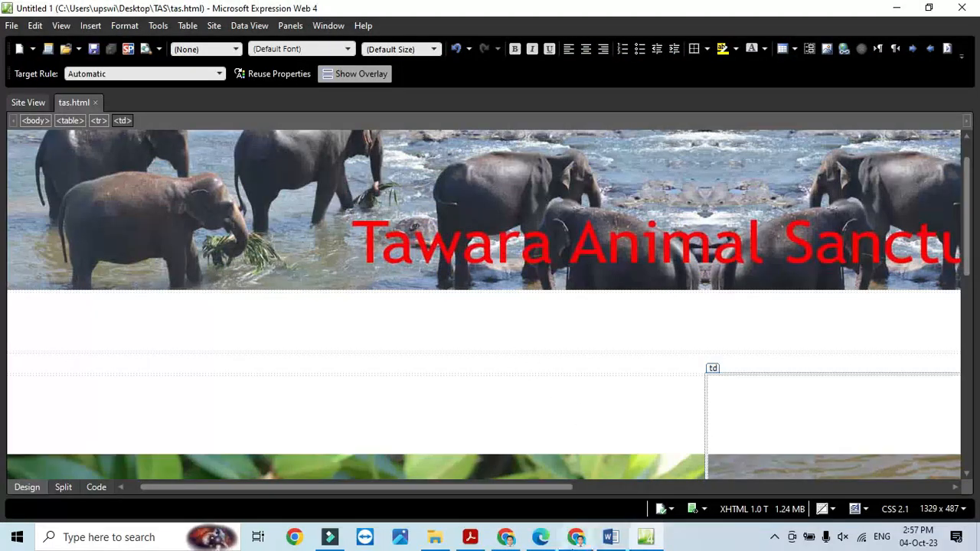
- Open j2332tas.txt from the TAS folder in Notepad and select all its text
left_click(470, 537)
scroll(373, 381, "down", 2)
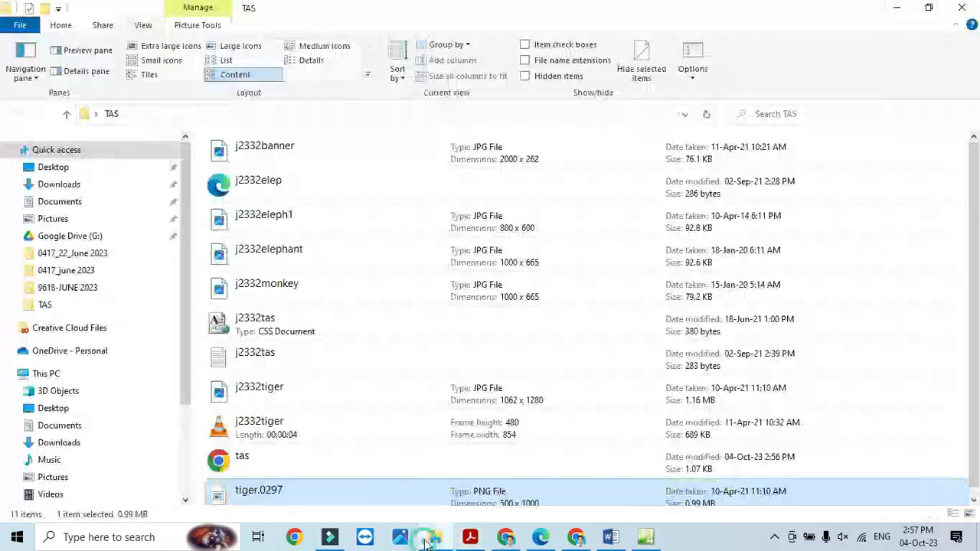
left_click(435, 537)
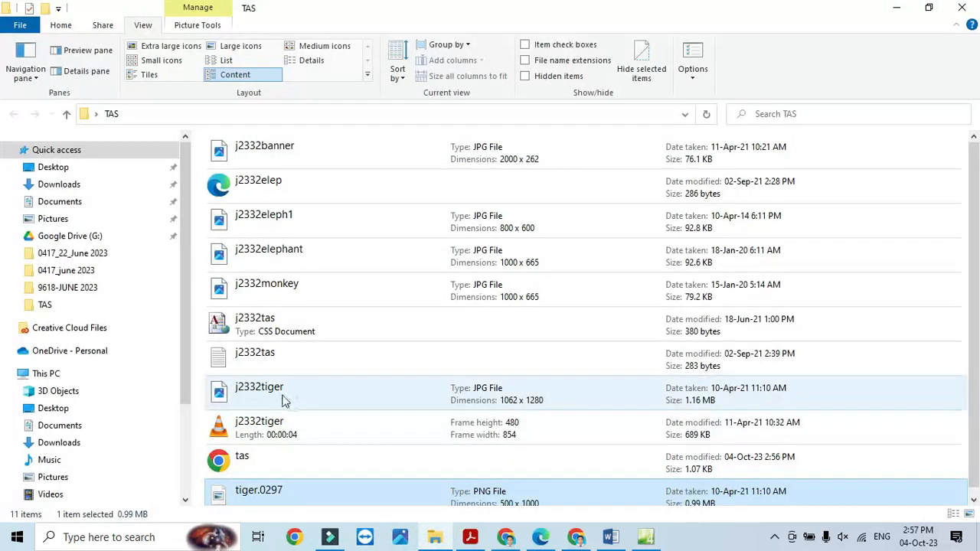
double_click(256, 353)
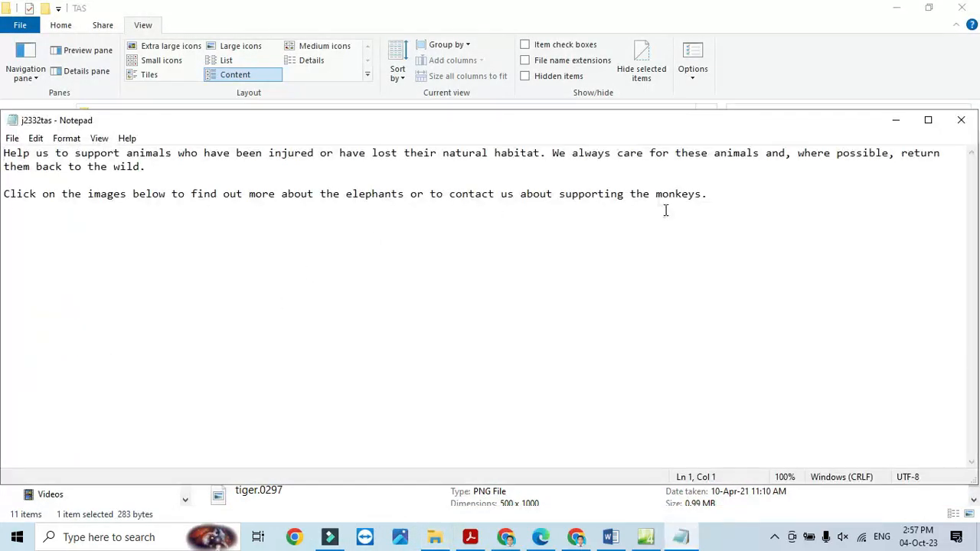
left_click_drag(650, 204, 8, 142)
key("ctrl+c")
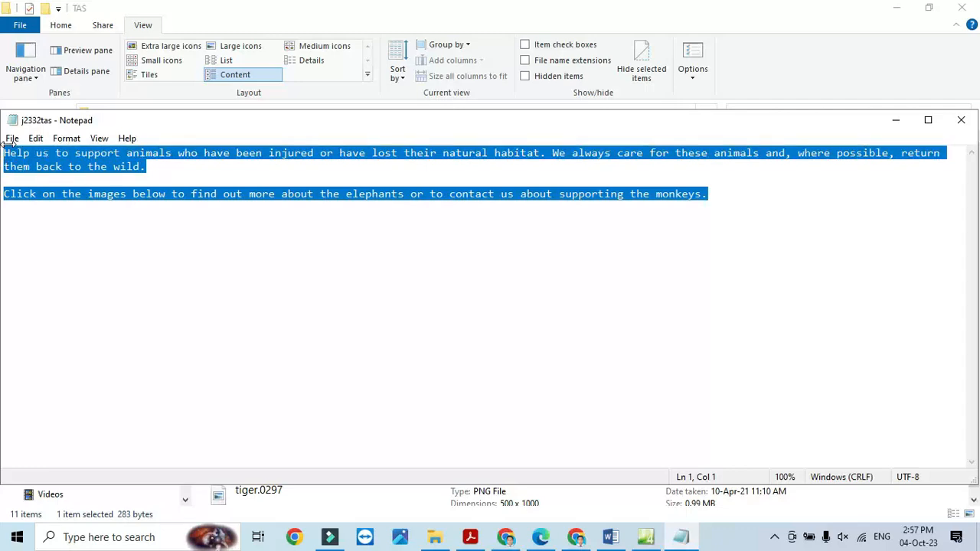
- Replace the D placeholder in cell D with the two pasted paragraphs, then close Notepad
left_click(645, 537)
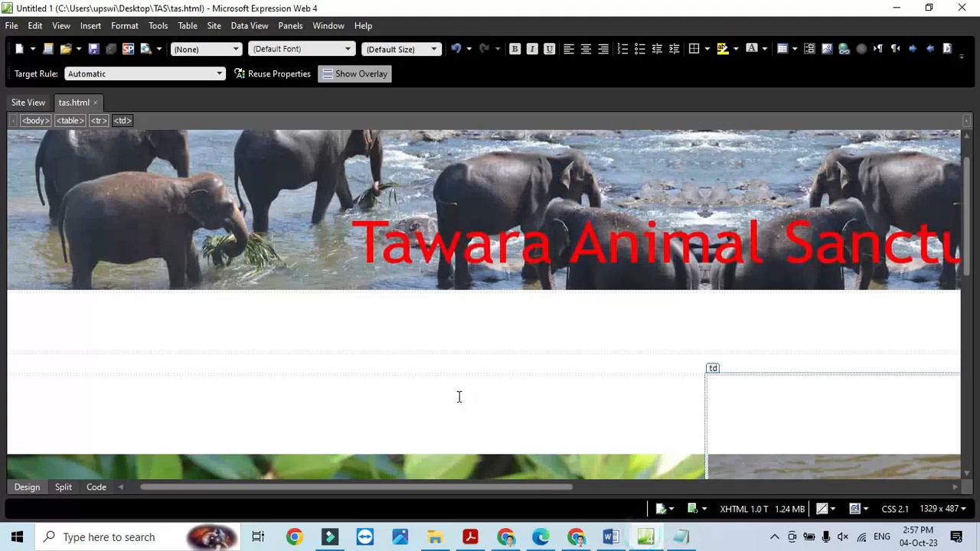
left_click(145, 360)
type("D")
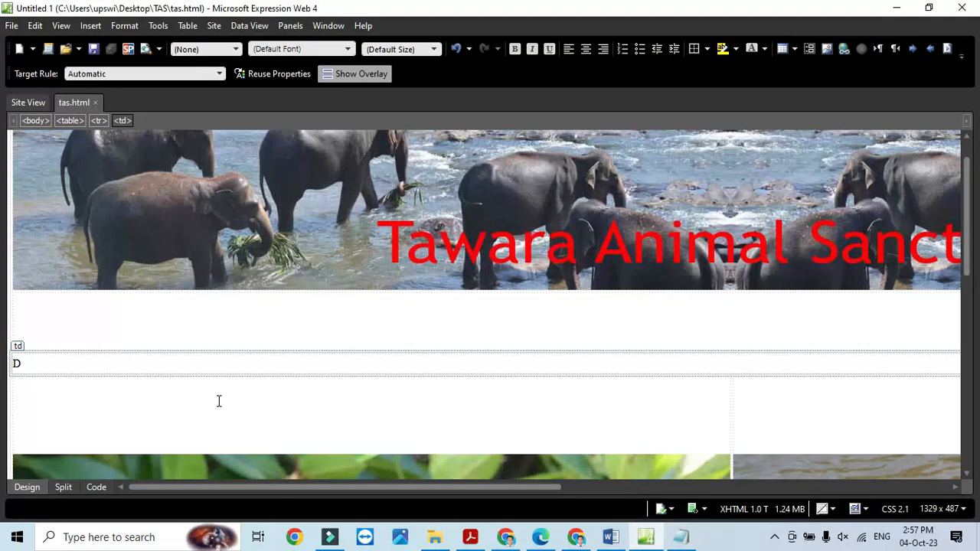
key("BackSpace")
key("ctrl+v")
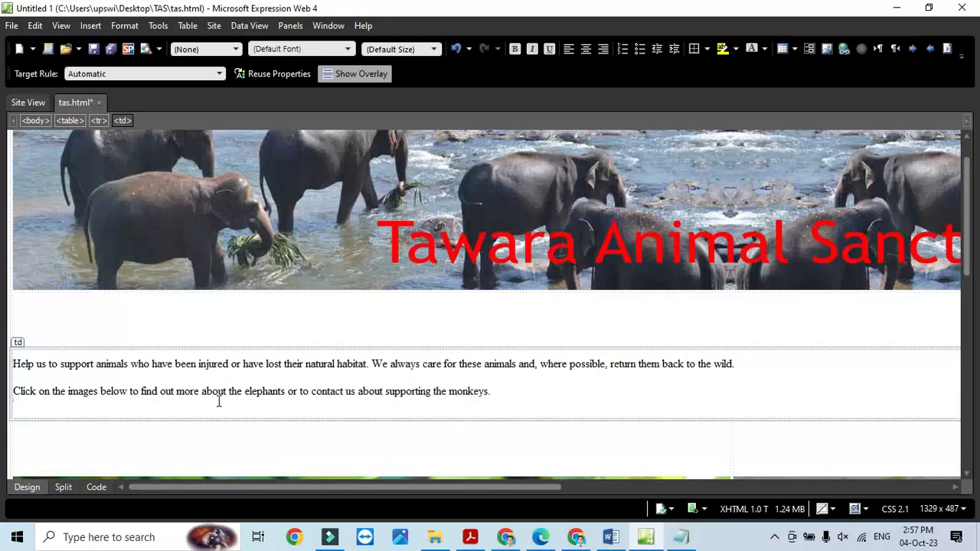
key("alt+Tab")
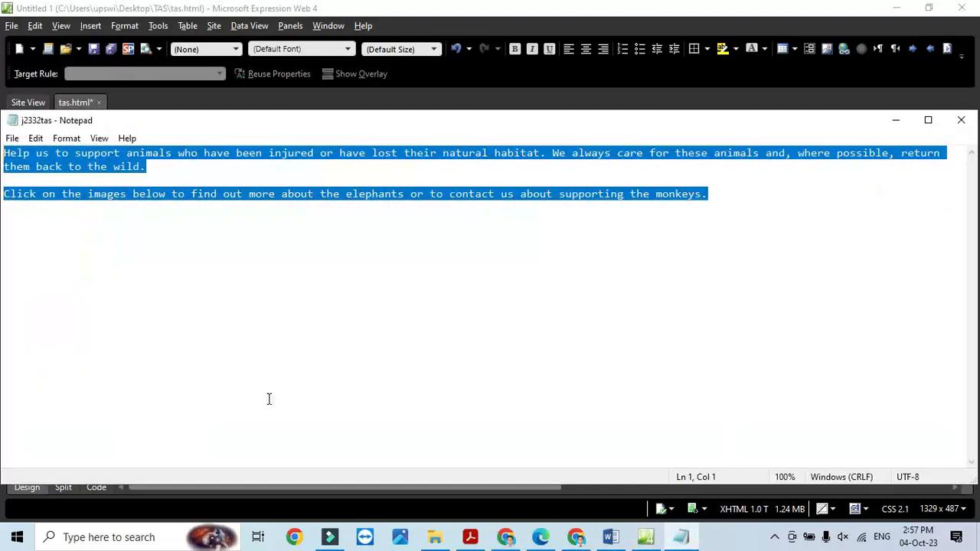
left_click(959, 123)
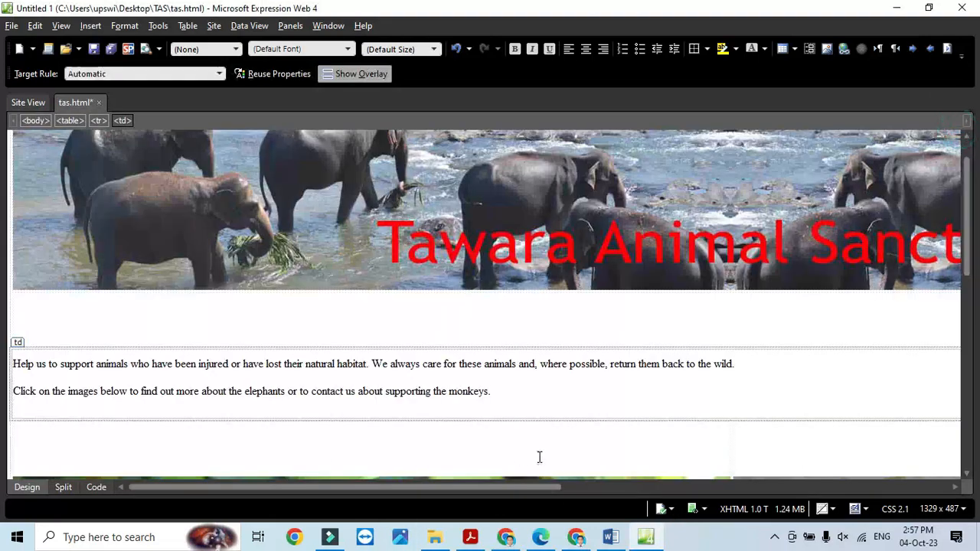
- Copy 'Web page edited by:' from the exam paper and paste it as a third line in cell D
left_click(470, 538)
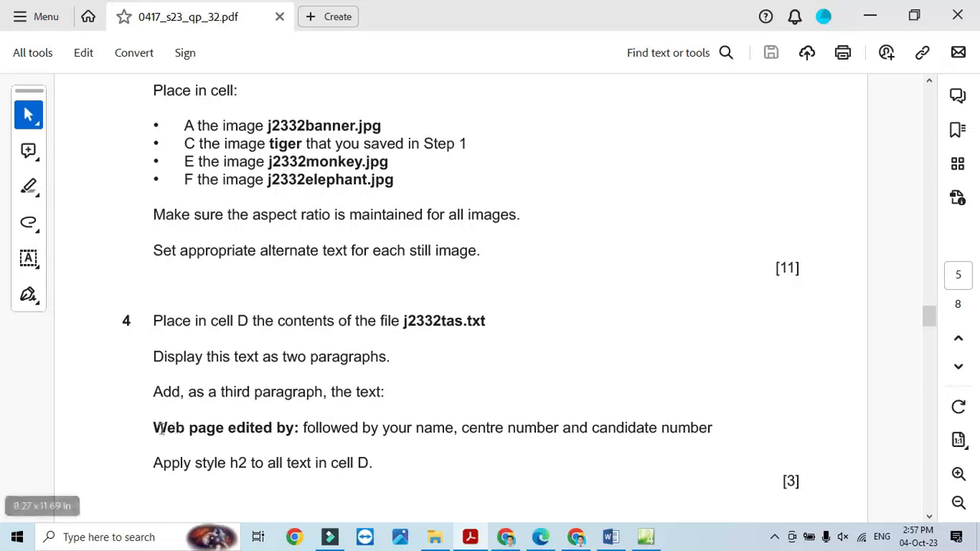
left_click_drag(152, 427, 296, 437)
key("ctrl+c")
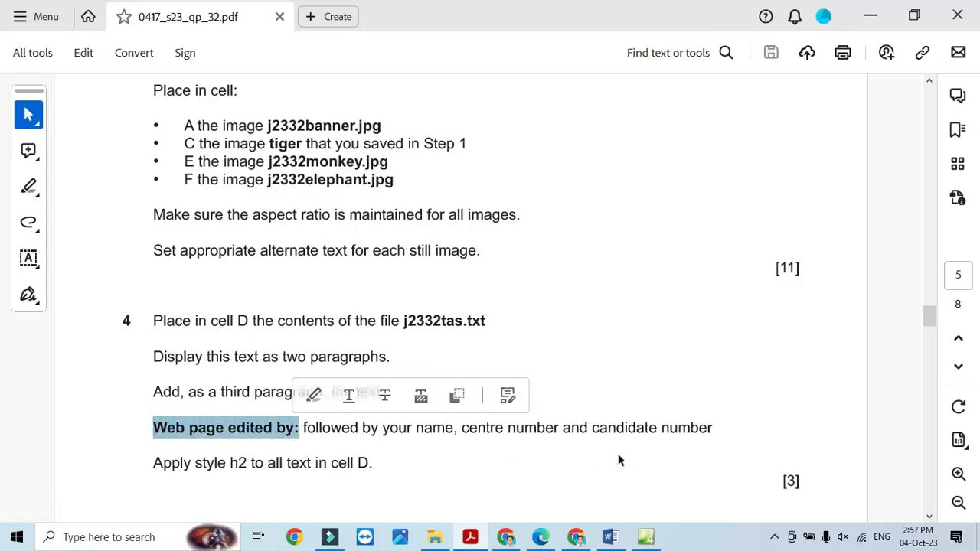
key("alt+Tab")
left_click(498, 398)
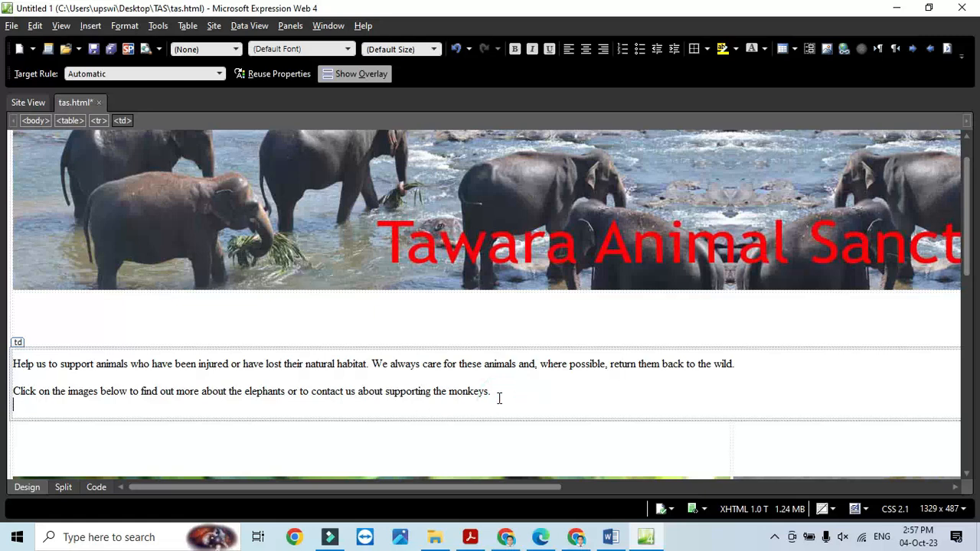
key("ctrl+v")
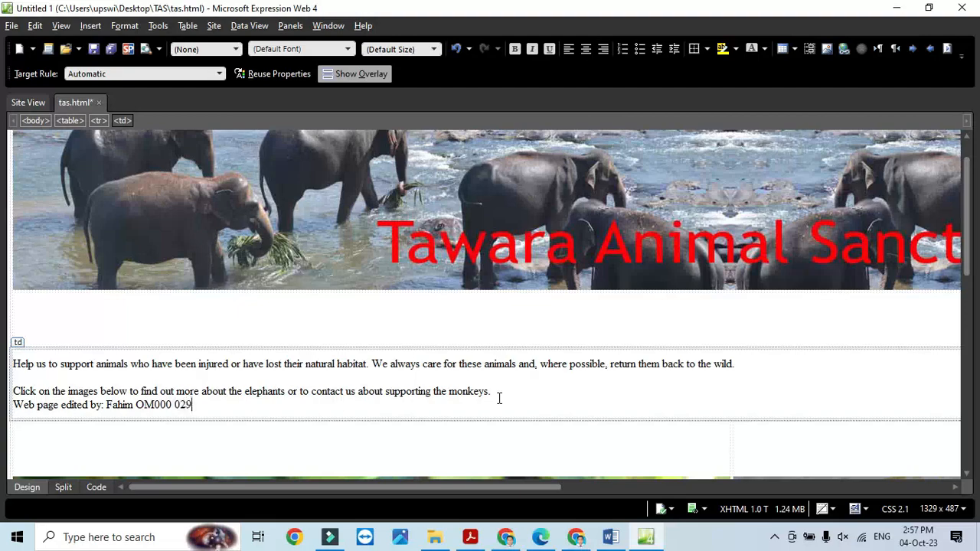
key("alt+Tab")
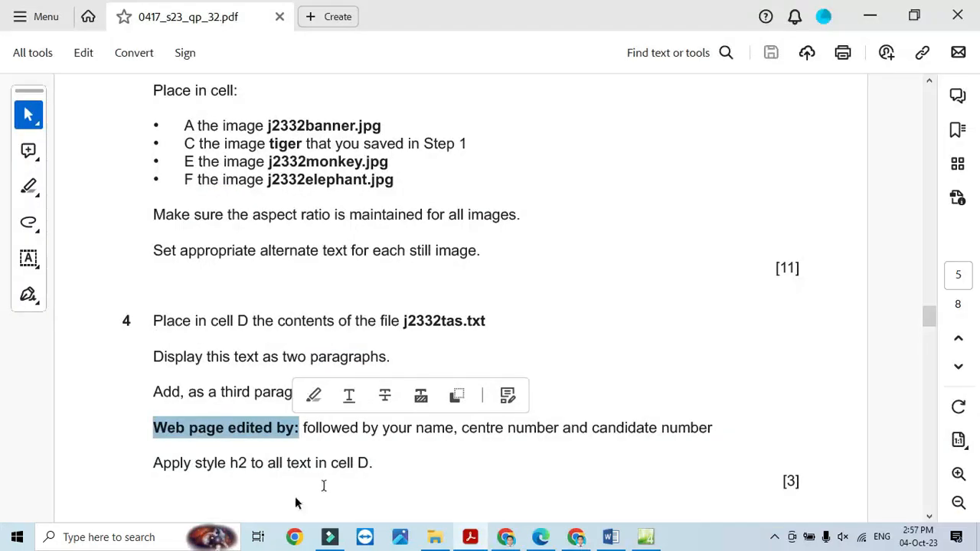
key("alt+Tab")
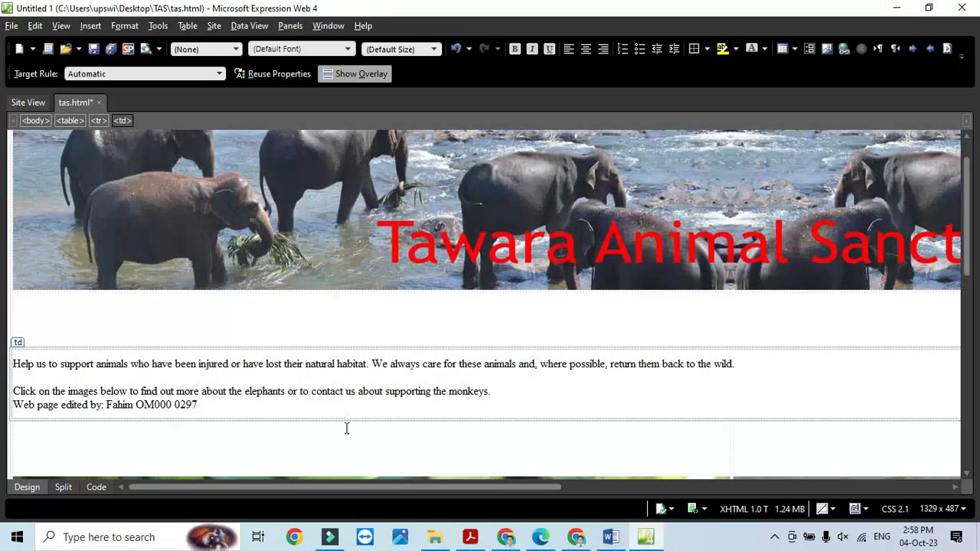
- Apply the Heading 2 style to all the text in cell D
key("ctrl+a")
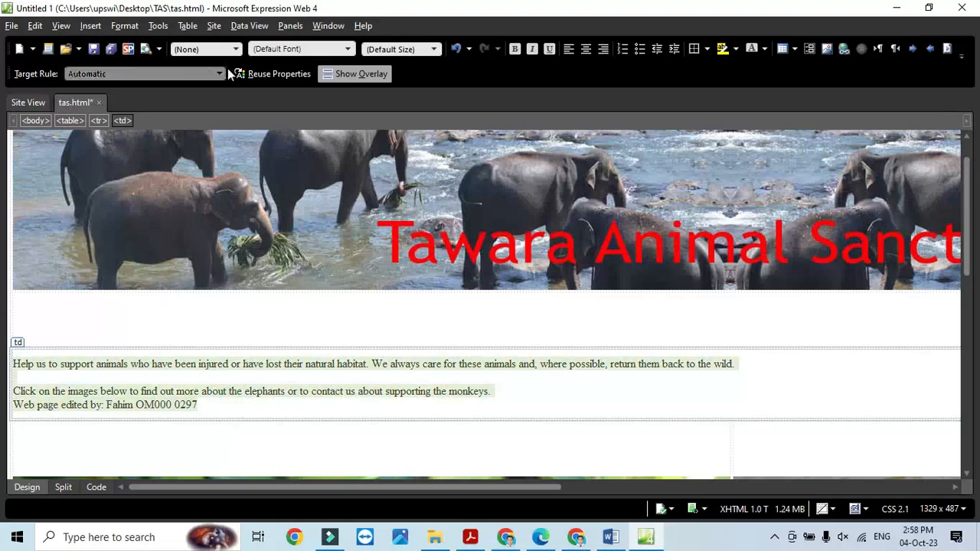
left_click(238, 51)
left_click(209, 107)
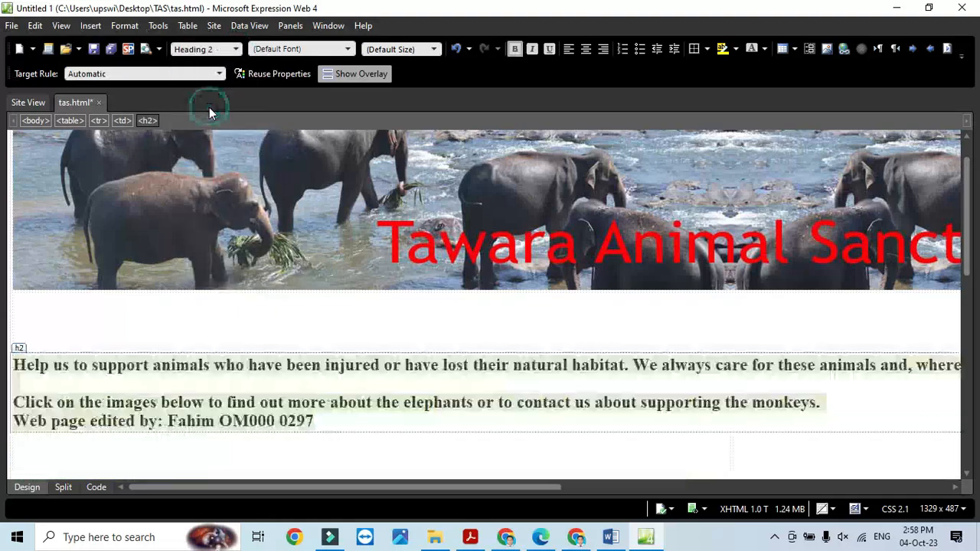
key("alt+Tab")
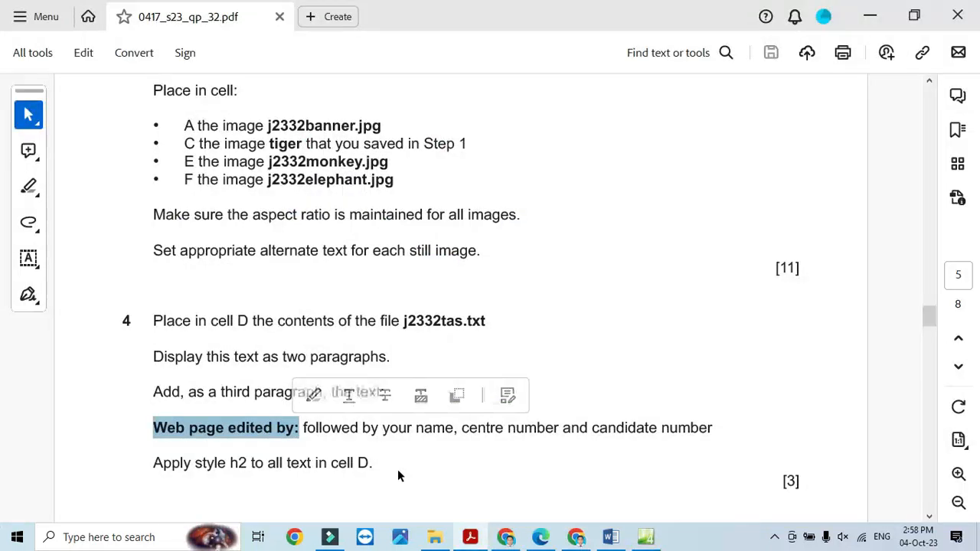
- Copy the page name j2332elep.htm from the exam paper
scroll(398, 469, "down", 2)
scroll(397, 470, "down", 6)
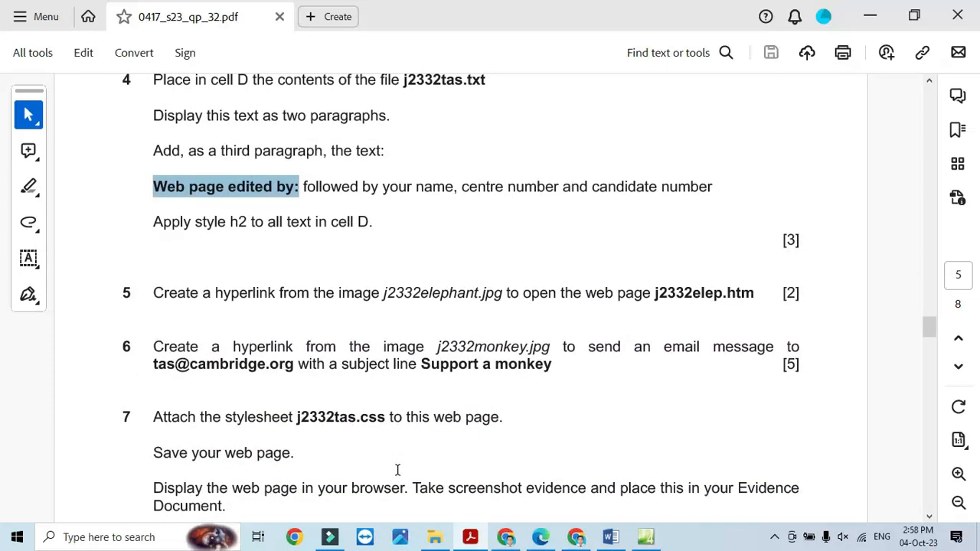
scroll(397, 469, "down", 2)
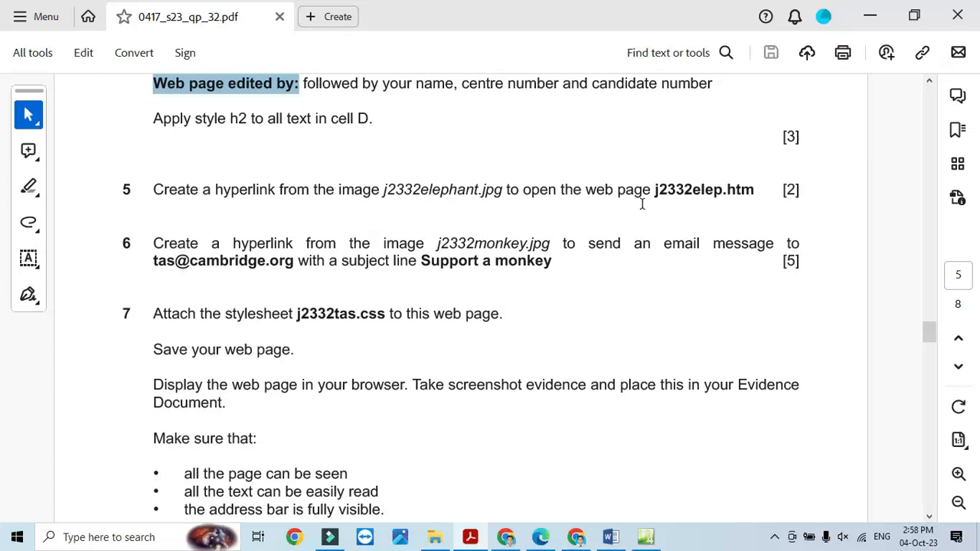
left_click_drag(757, 189, 656, 189)
right_click(683, 204)
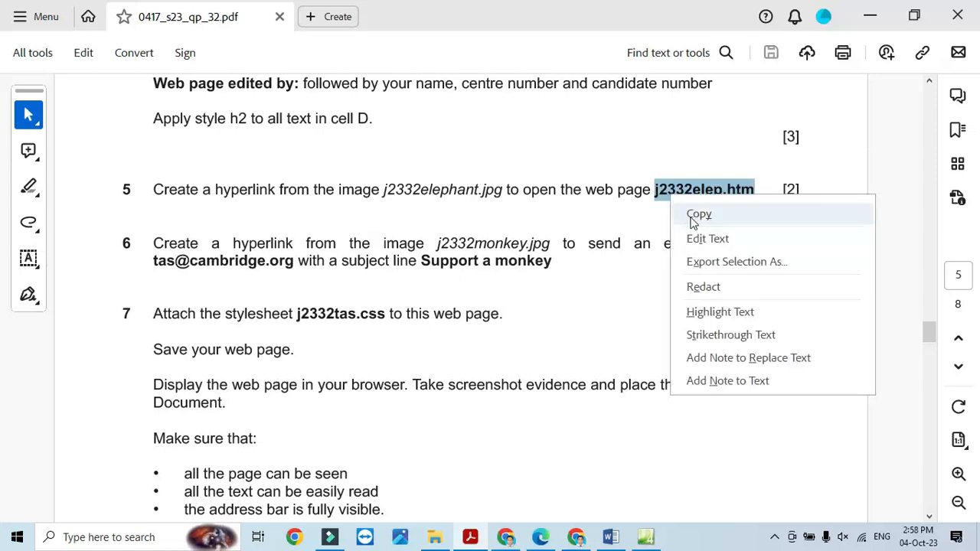
left_click(696, 214)
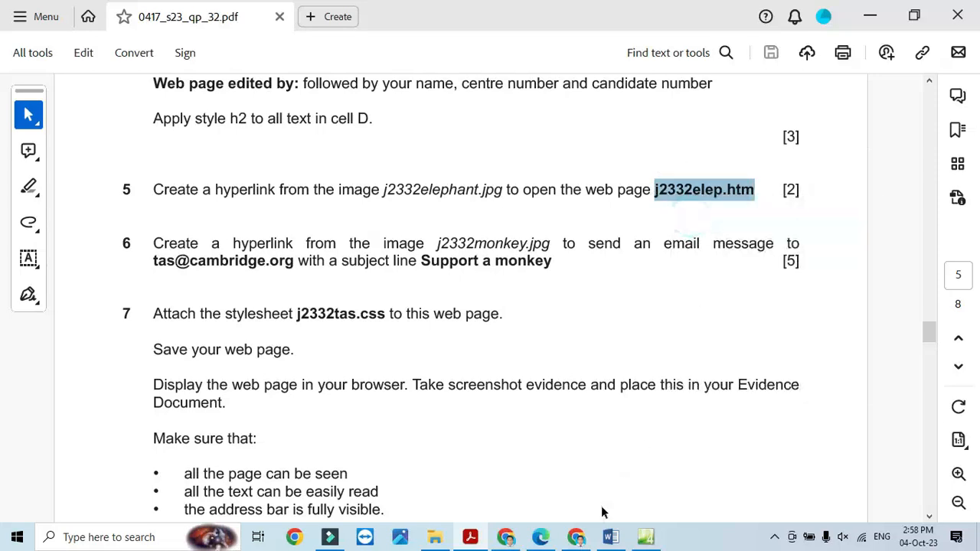
left_click(647, 541)
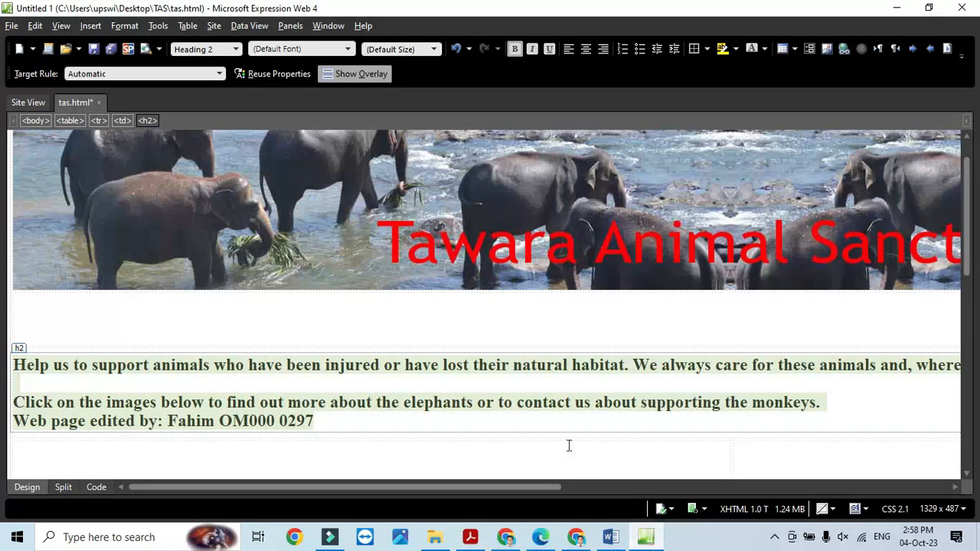
- Start a hyperlink on the elephant image and browse to j2332elep in Desktop > TAS
scroll(567, 441, "down", 5)
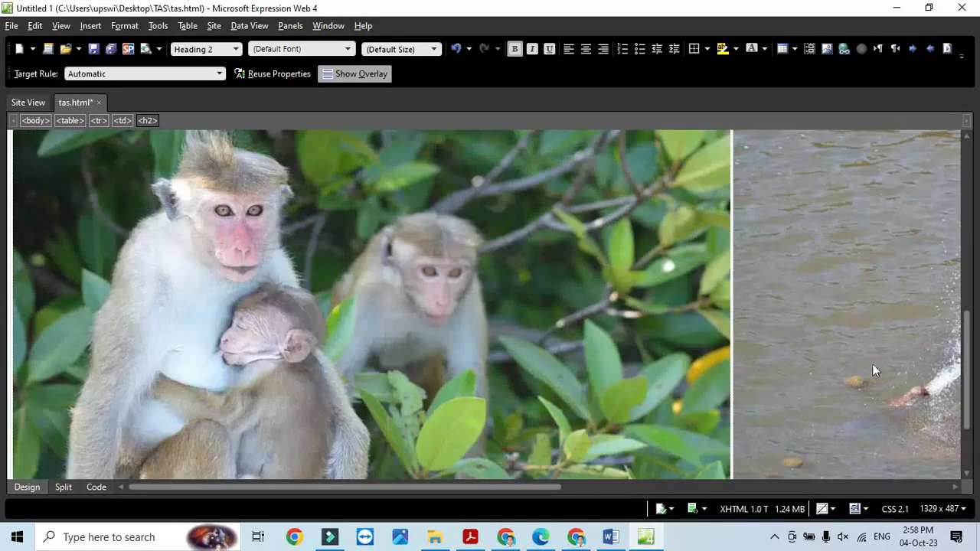
left_click(876, 363)
right_click(876, 363)
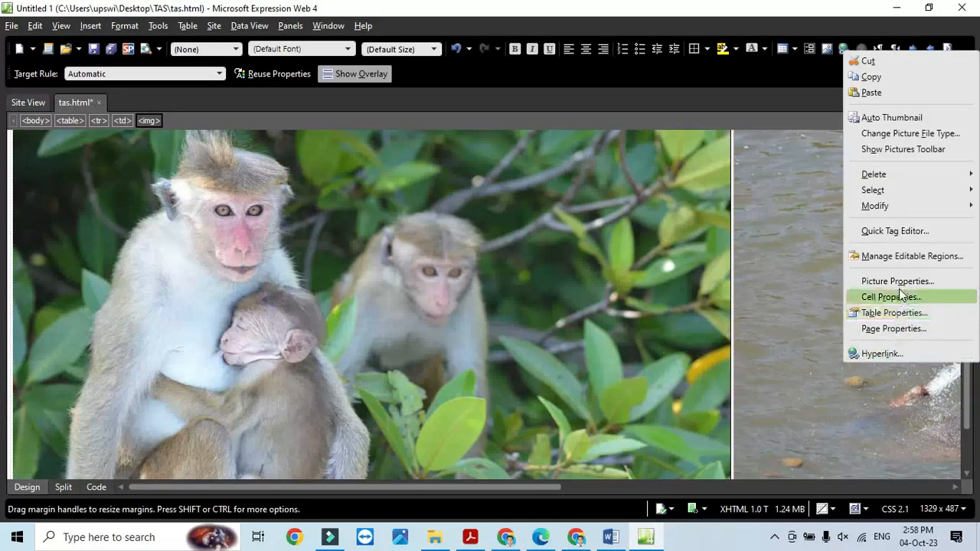
left_click(891, 354)
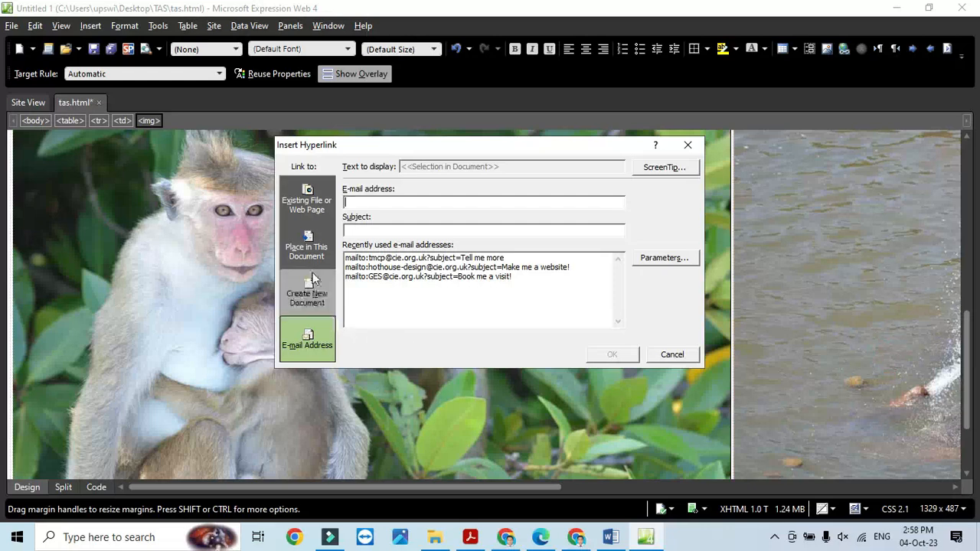
left_click(314, 211)
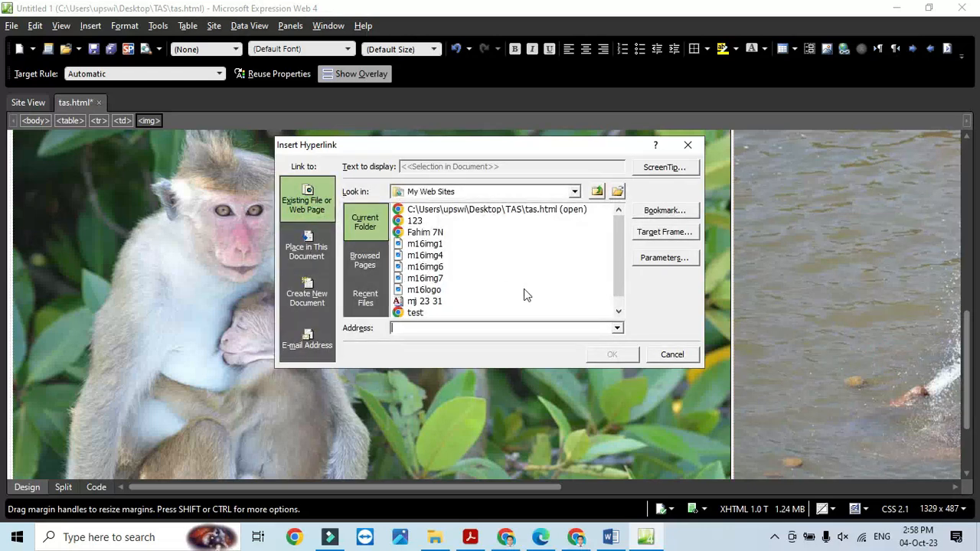
left_click(617, 190)
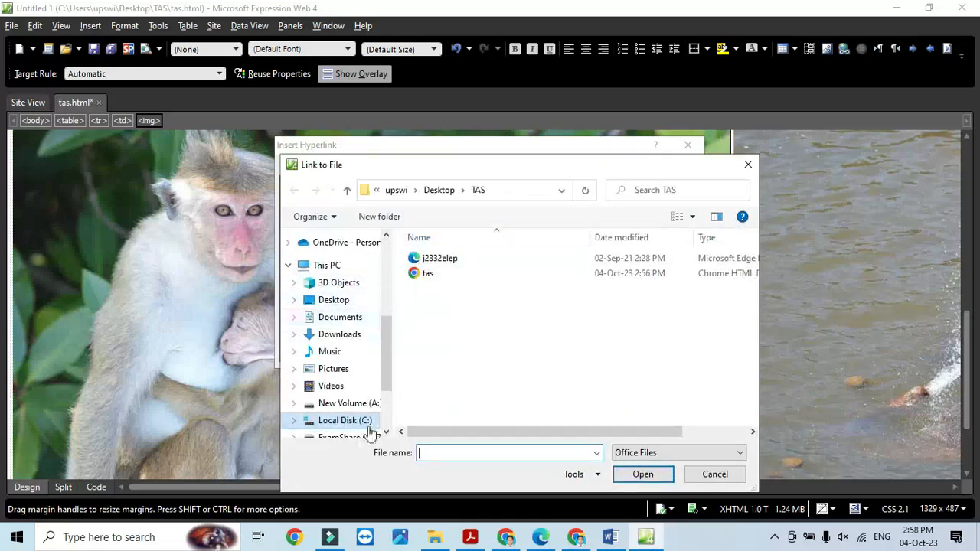
left_click(354, 404)
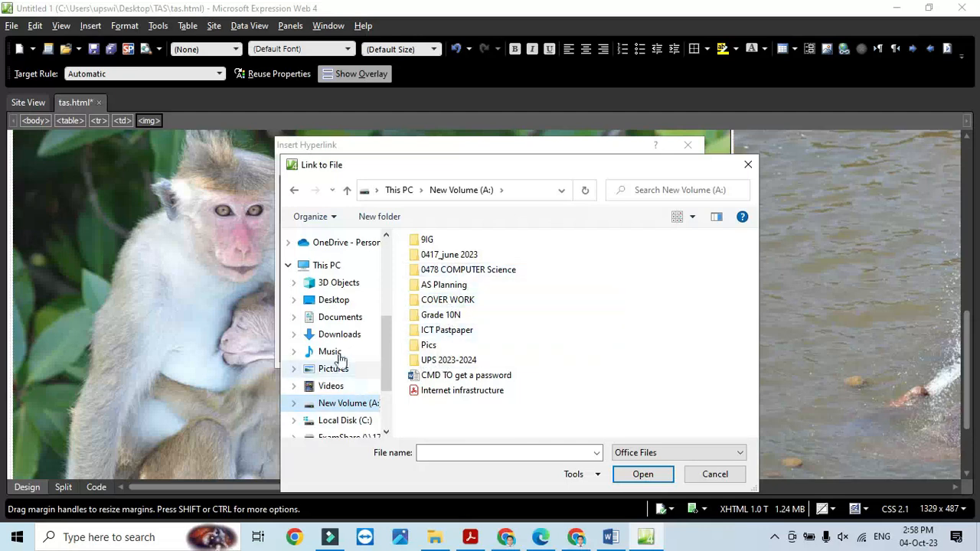
left_click(337, 301)
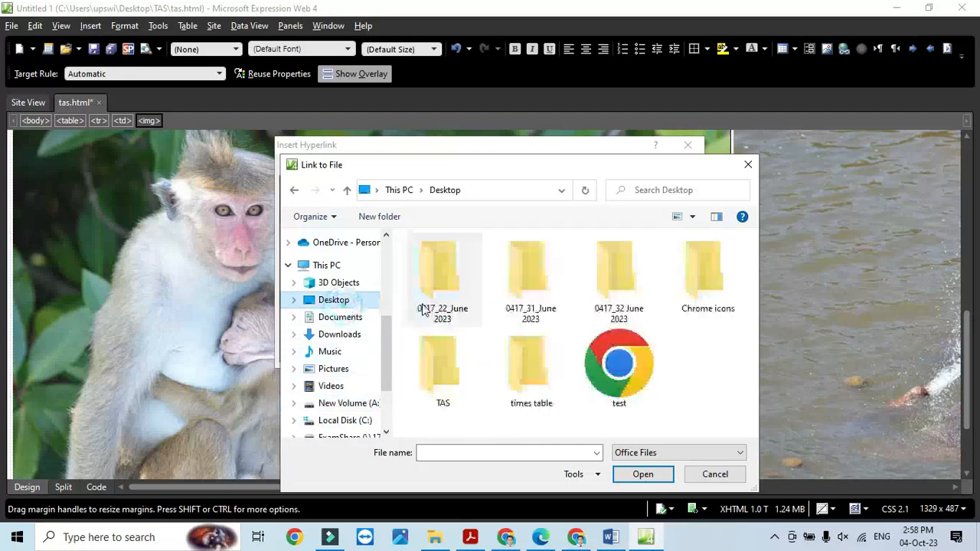
double_click(452, 379)
left_click(444, 260)
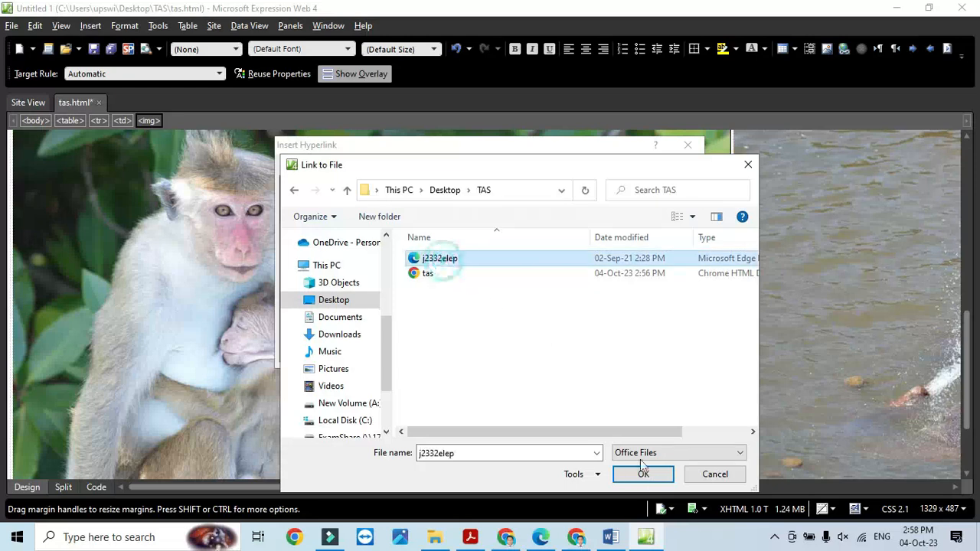
left_click(647, 474)
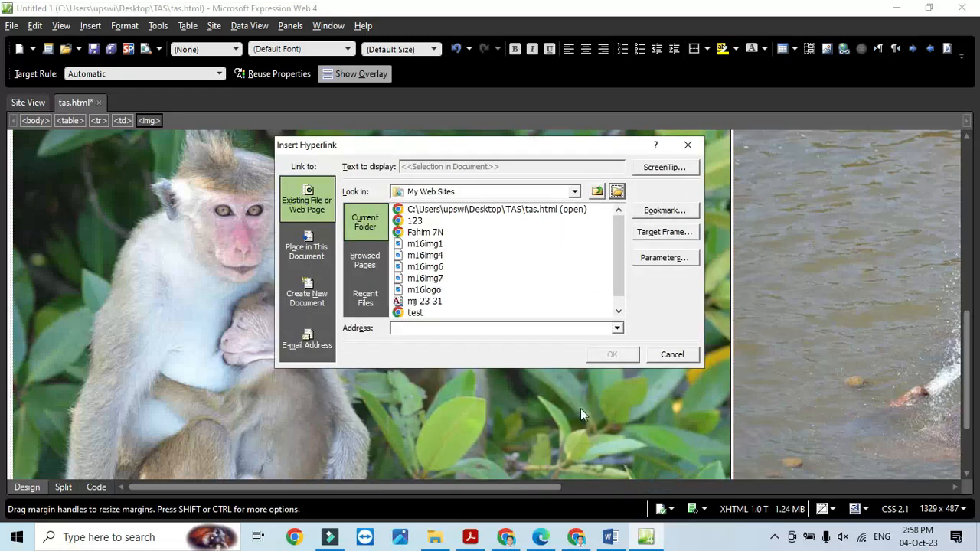
- Set the link address to j2332elep.htm and confirm the hyperlink
left_click(505, 328)
key("ctrl+v")
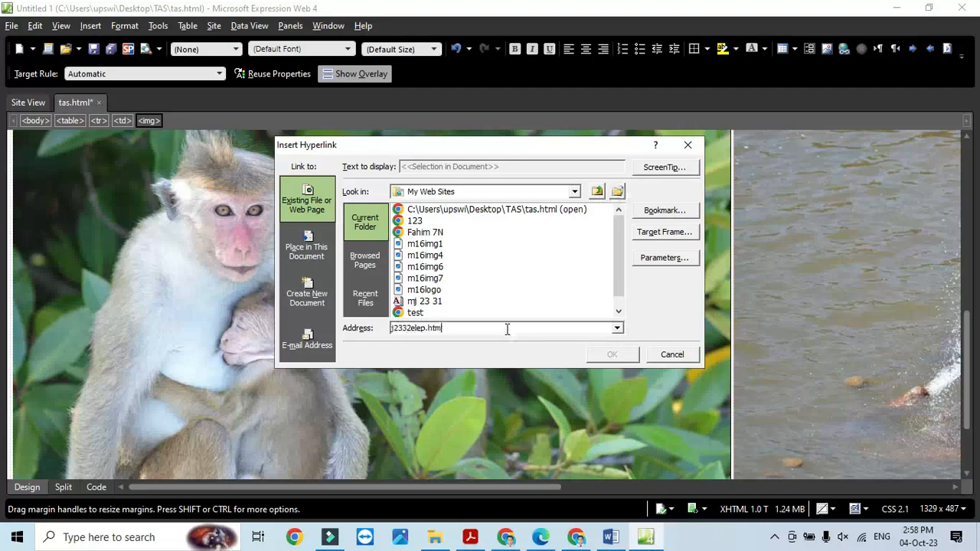
left_click(630, 357)
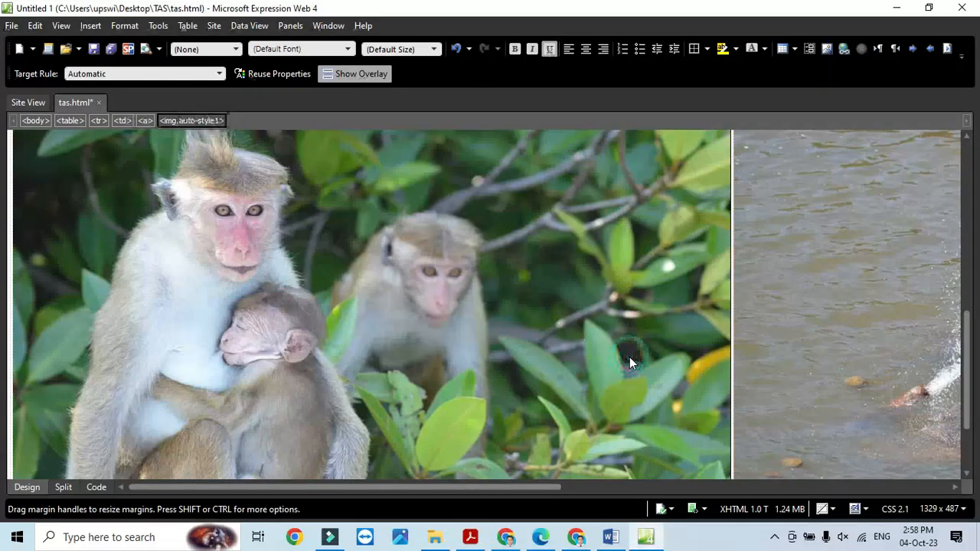
key("alt+Tab")
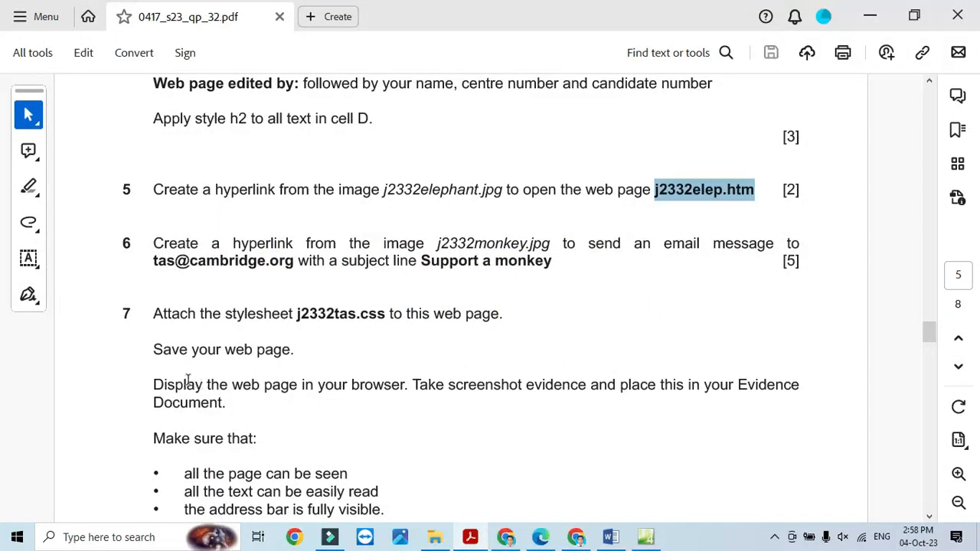
- Open hyperlink settings for the monkey image and choose an e-mail address link
left_click_drag(152, 243, 426, 245)
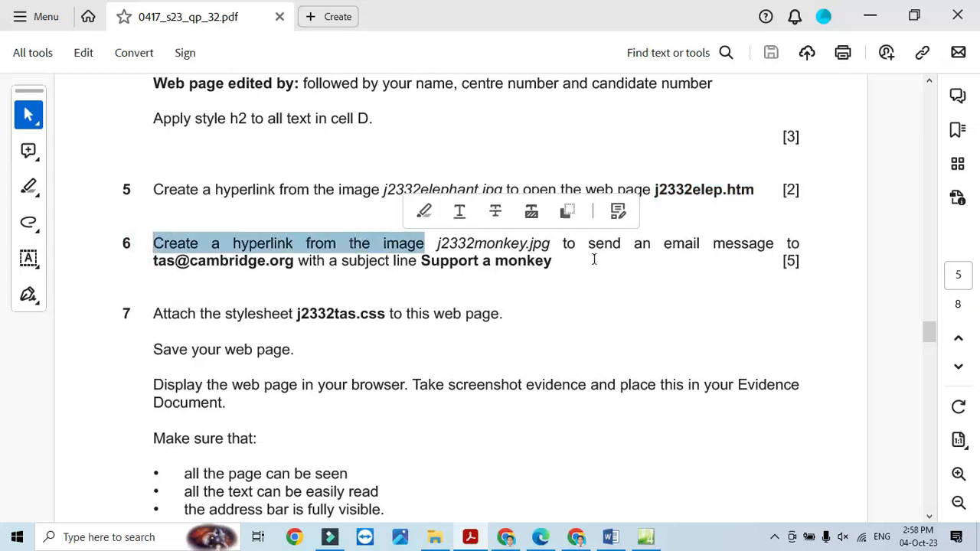
key("alt+Tab")
left_click(484, 386)
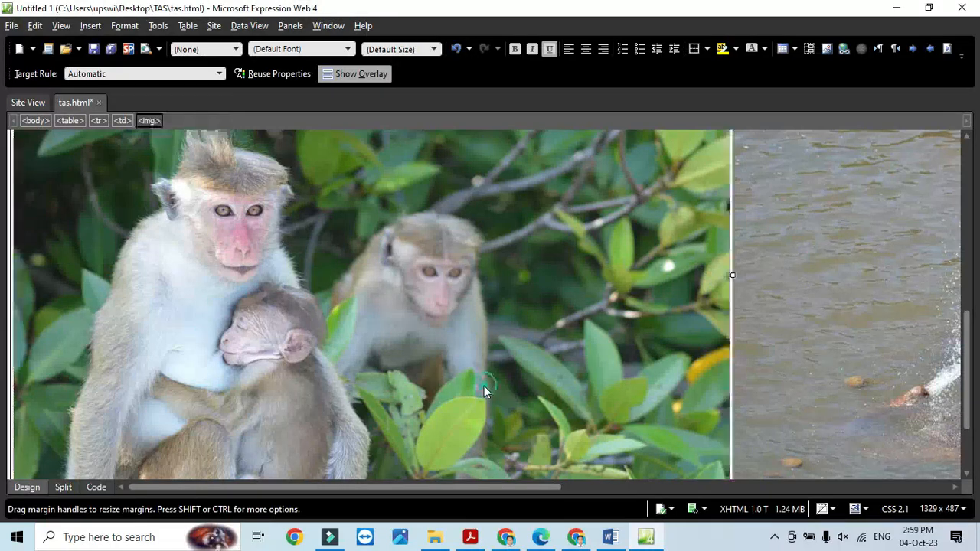
right_click(484, 386)
left_click(528, 378)
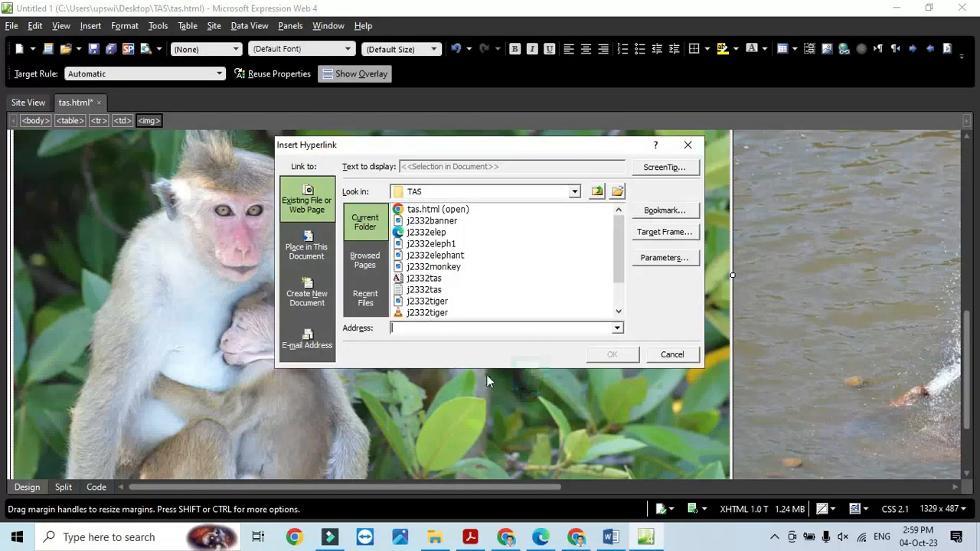
left_click(298, 341)
- Enter the exam's contact e-mail address copied from the question paper
key("alt+Tab")
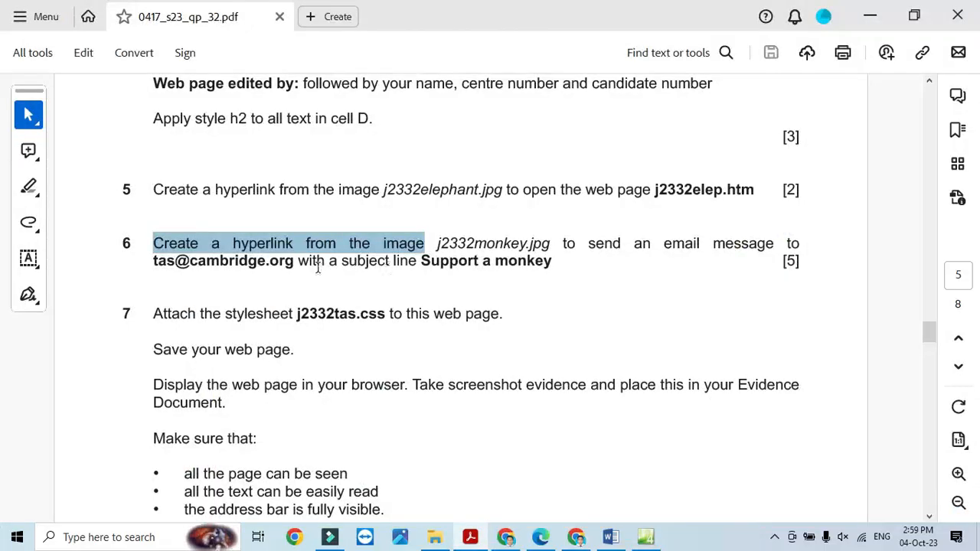
left_click_drag(299, 264, 155, 262)
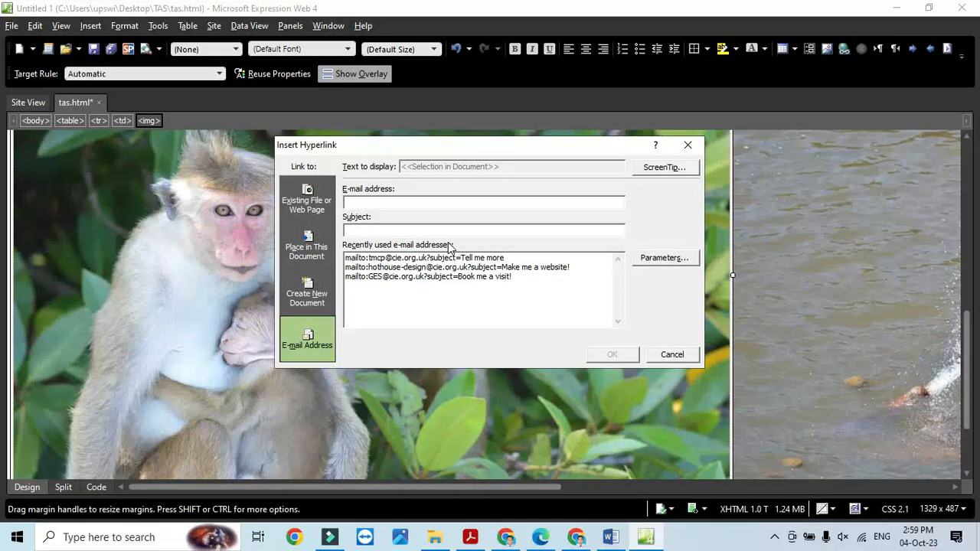
key("ctrl+v")
key("alt+Tab")
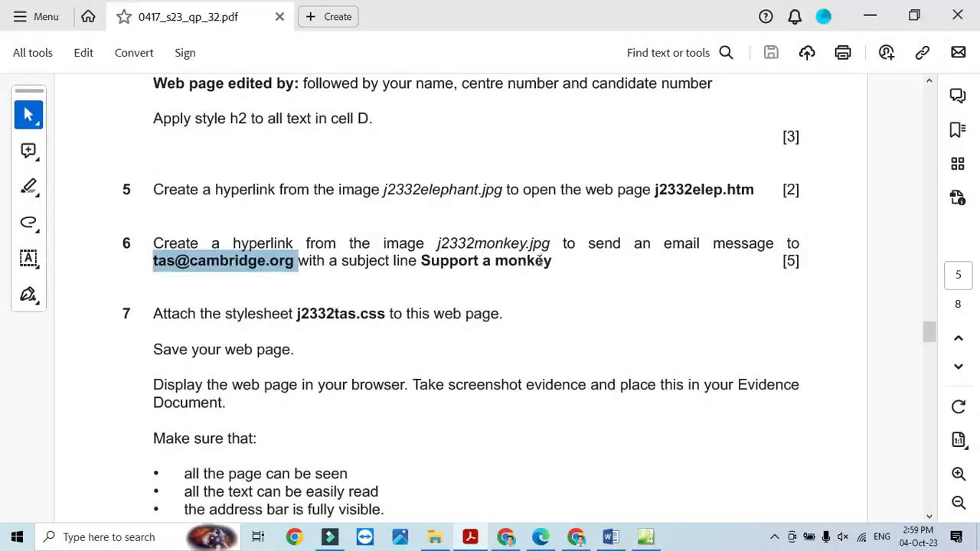
- Set the e-mail subject to 'Support a monkey' and confirm the link
left_click_drag(553, 262, 437, 273)
key("ctrl+c")
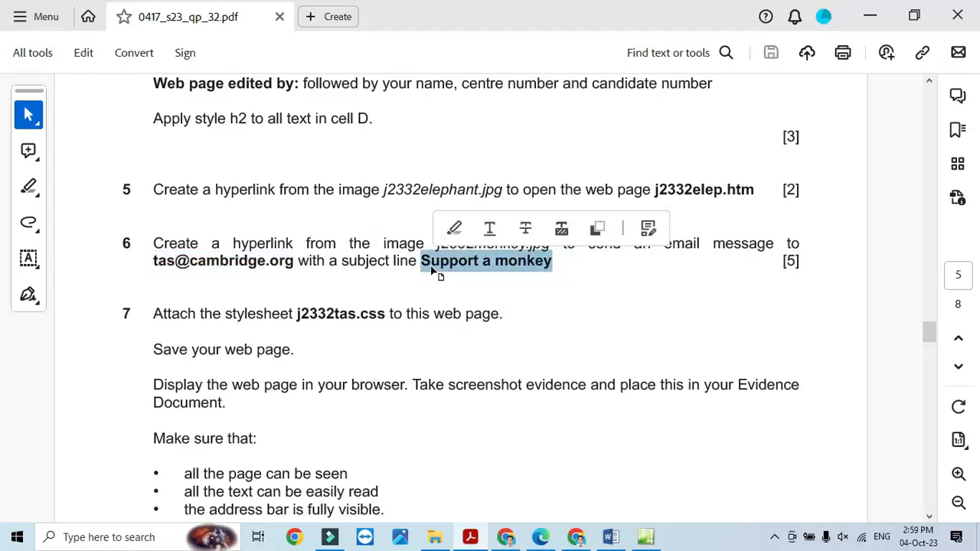
key("alt+Tab")
left_click(437, 227)
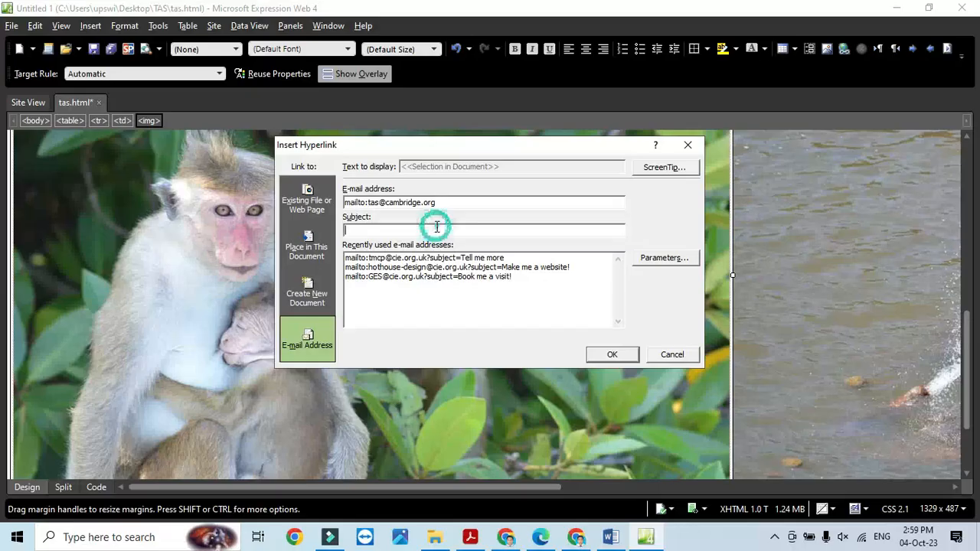
key("ctrl+v")
left_click(612, 355)
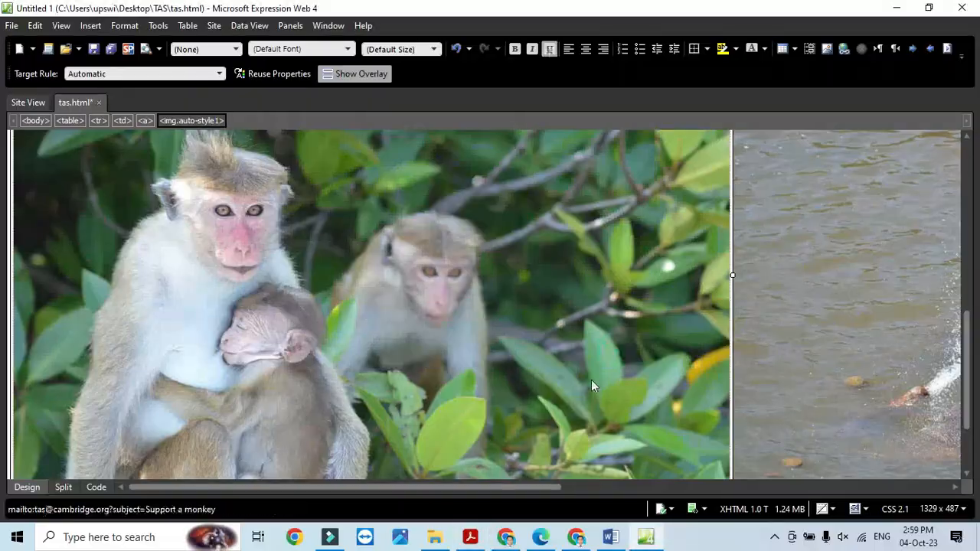
key("alt+Tab")
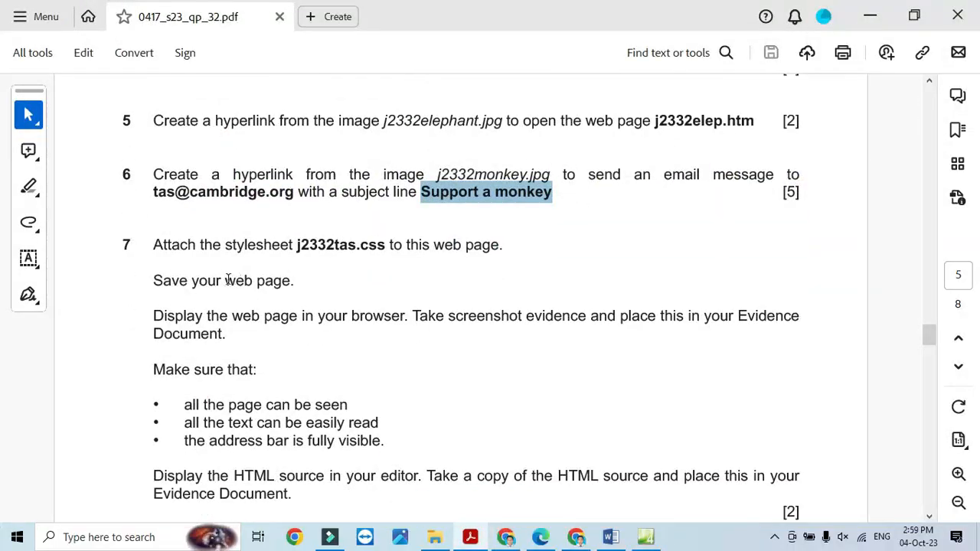
key("alt+Tab")
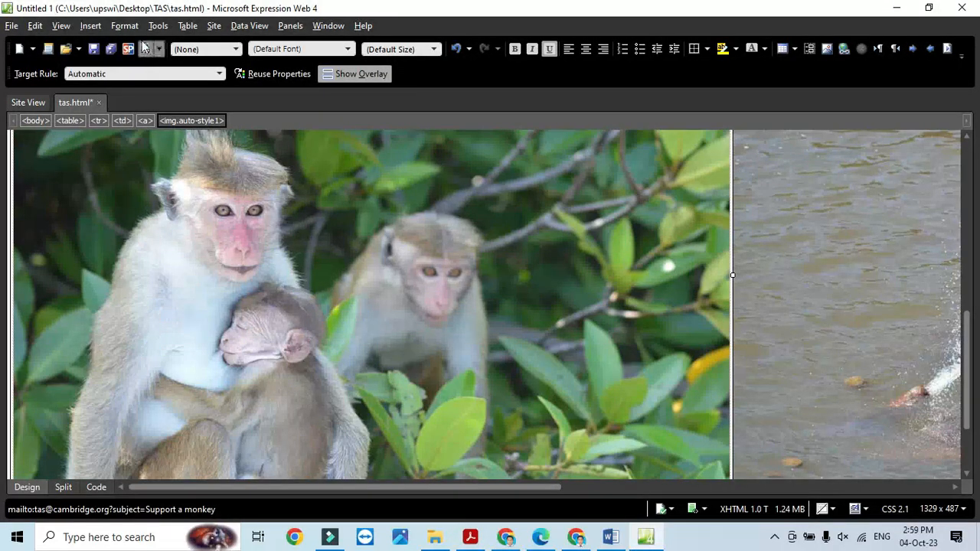
left_click(124, 25)
- Browse to and attach the mj 23 31 style sheet through Attach Style Sheet
mouse_move(183, 59)
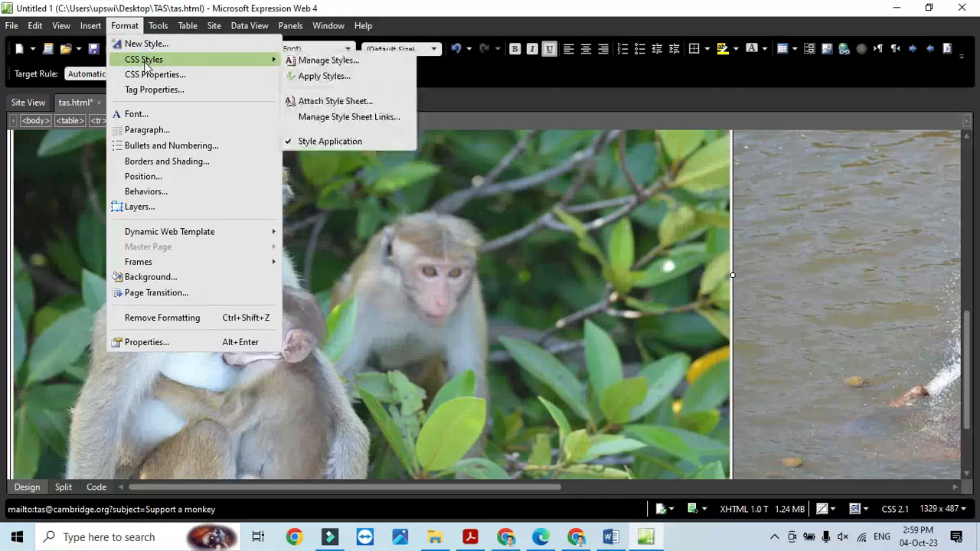
left_click(325, 104)
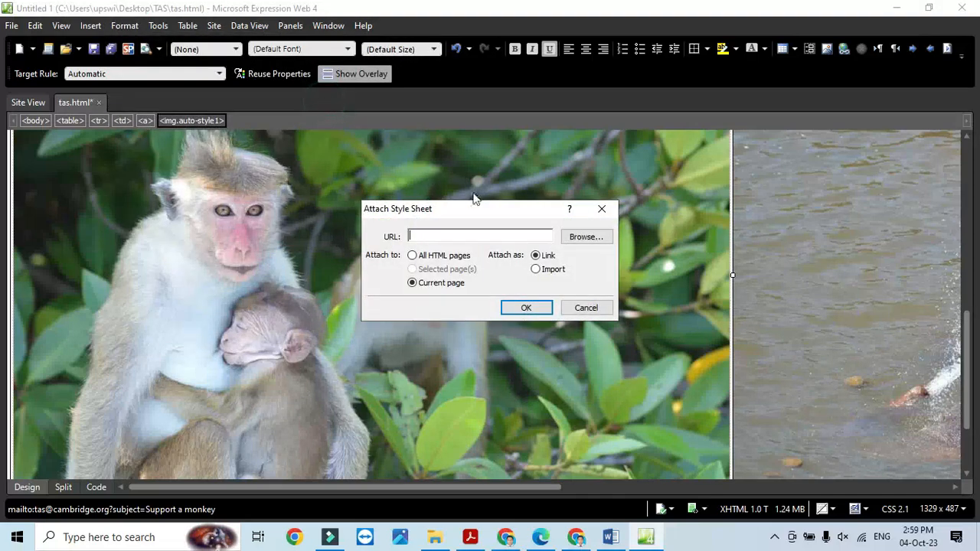
left_click(579, 238)
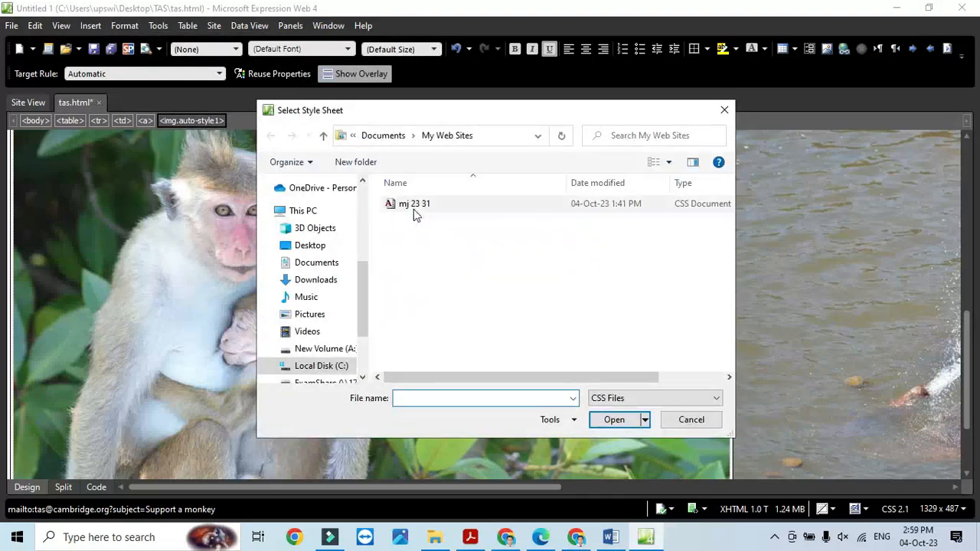
left_click(415, 209)
left_click(610, 419)
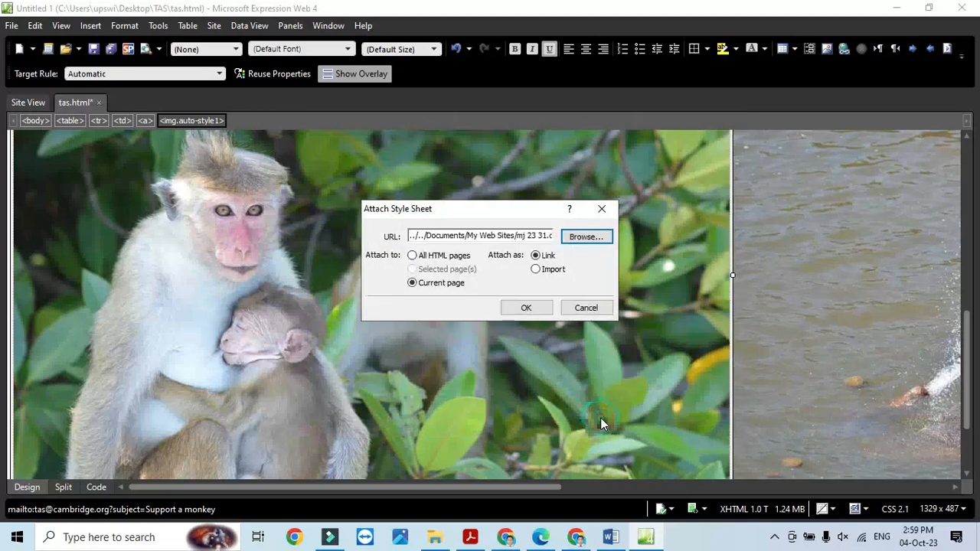
left_click(527, 310)
key("alt+Tab")
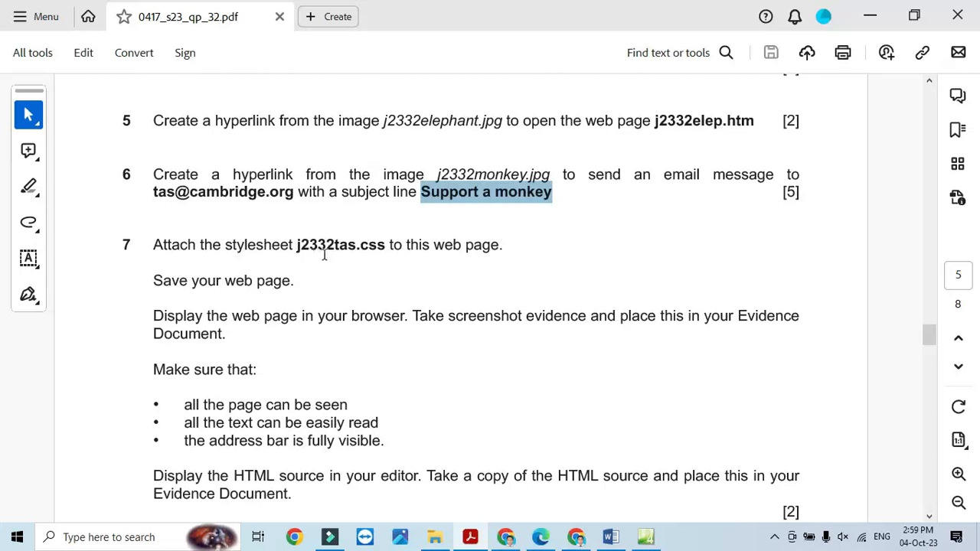
key("alt+Tab")
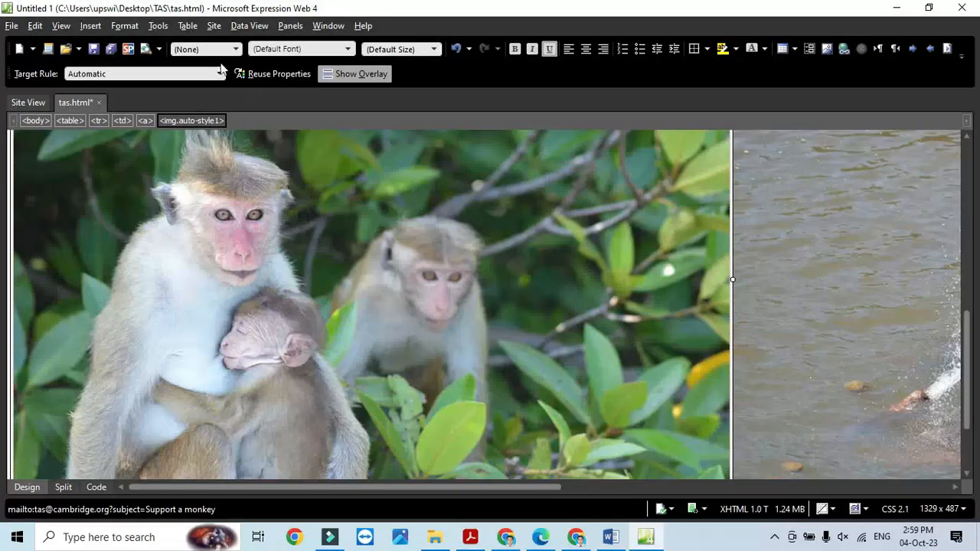
- Remove the mj 23 31.css link from the page's style sheets
left_click(135, 29)
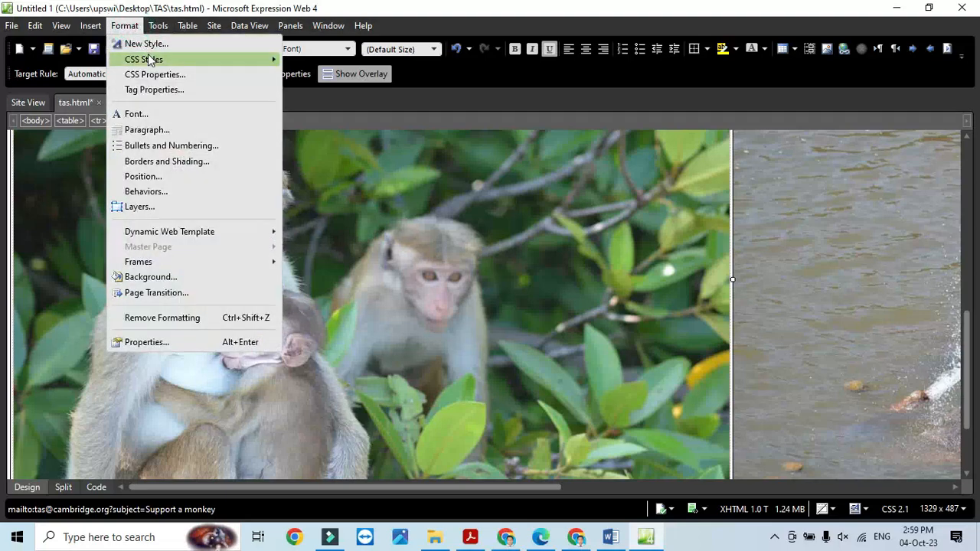
mouse_move(272, 59)
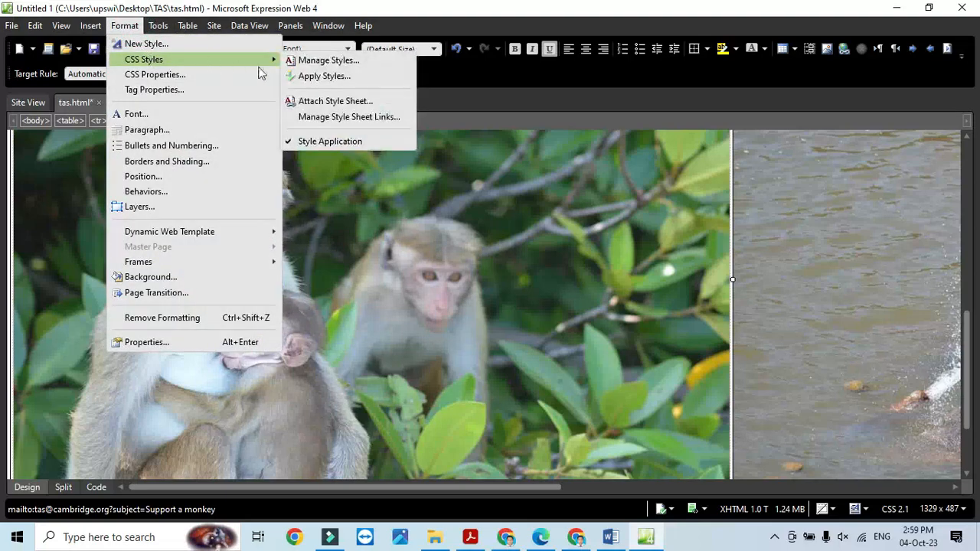
left_click(343, 118)
left_click(406, 246)
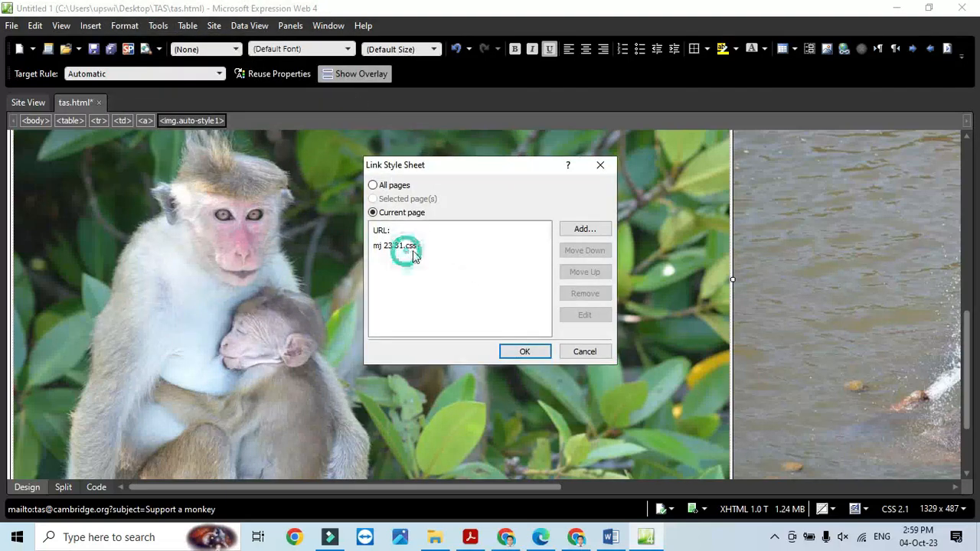
left_click(584, 293)
- Link j2332tas.css from the TAS folder to the current page
left_click(585, 228)
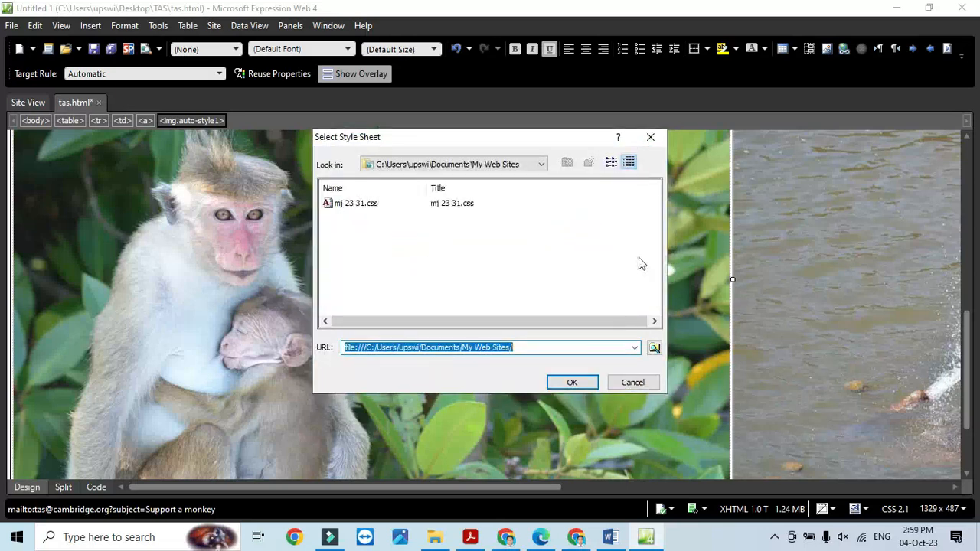
left_click(654, 347)
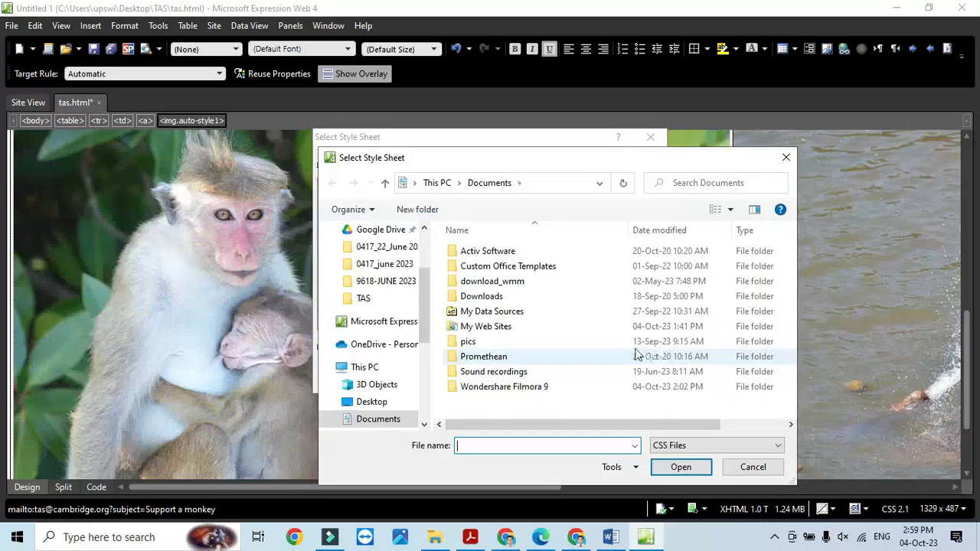
left_click(354, 298)
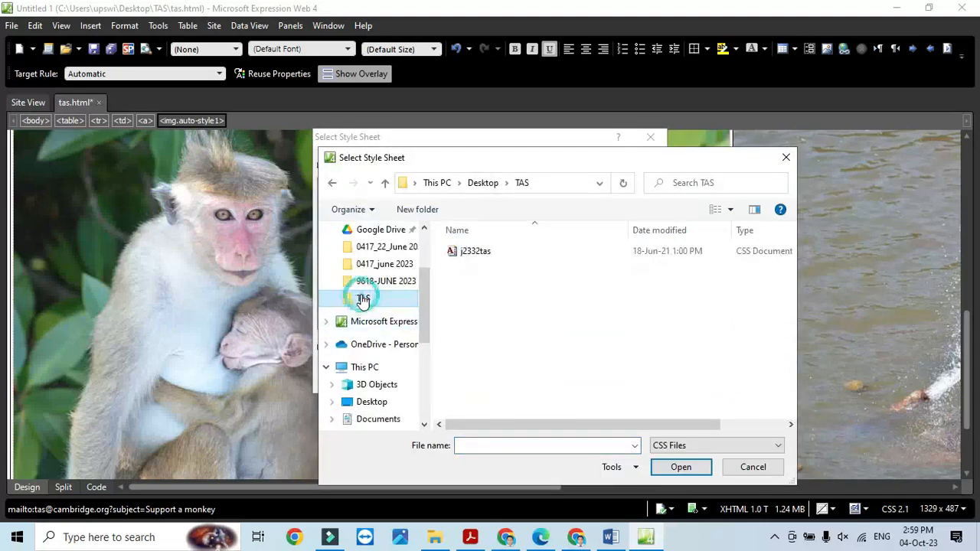
left_click(473, 253)
left_click(681, 467)
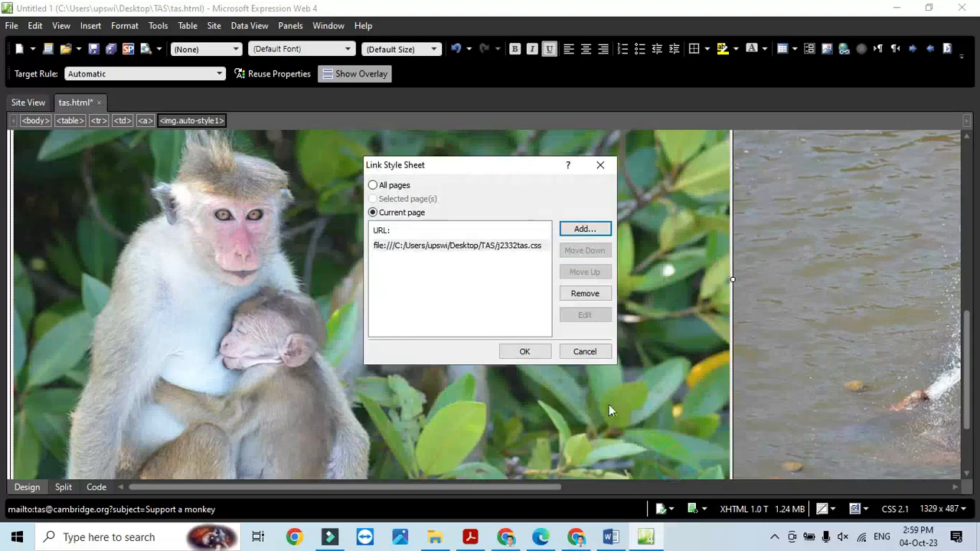
left_click(524, 351)
scroll(562, 381, "up", 5)
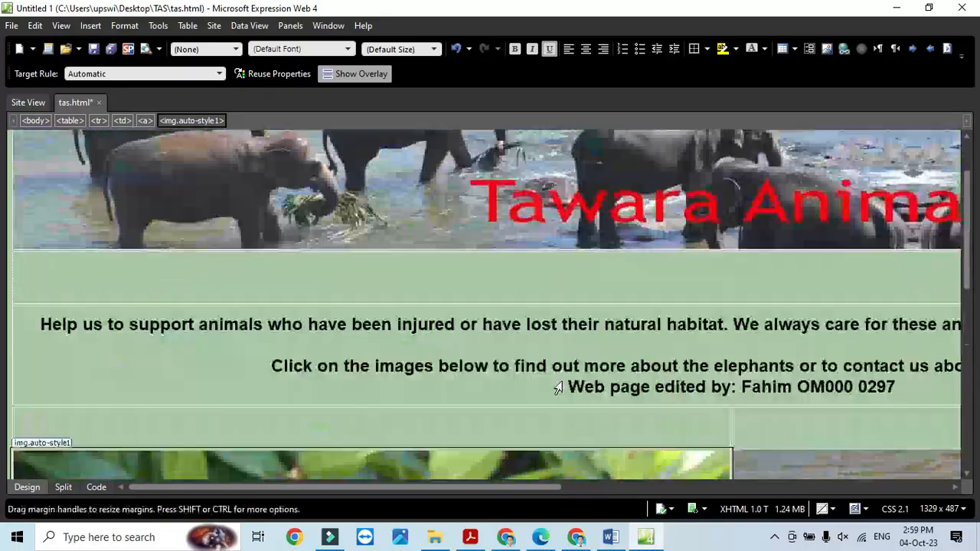
scroll(562, 383, "up", 2)
- Check the exam paper, then save tas.html
key("alt+Tab")
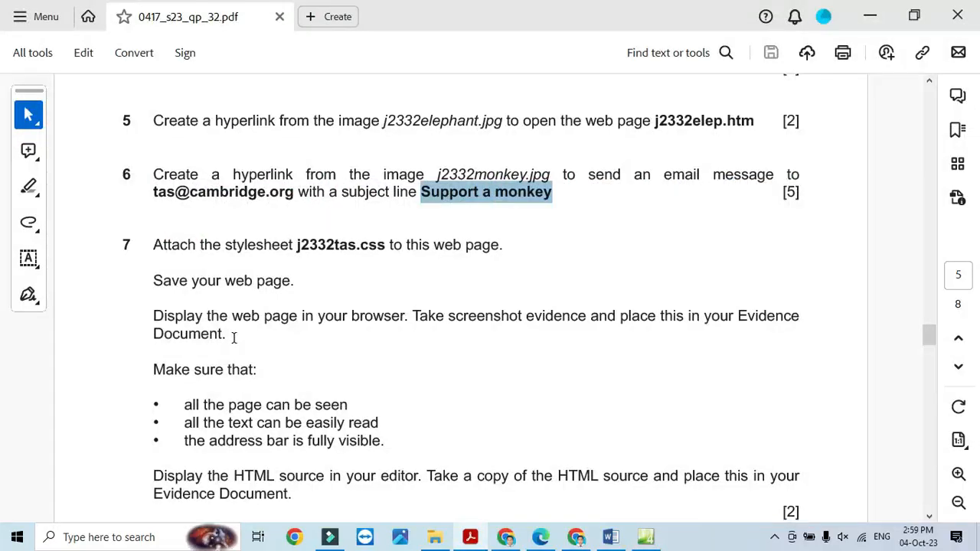
scroll(233, 338, "down", 1)
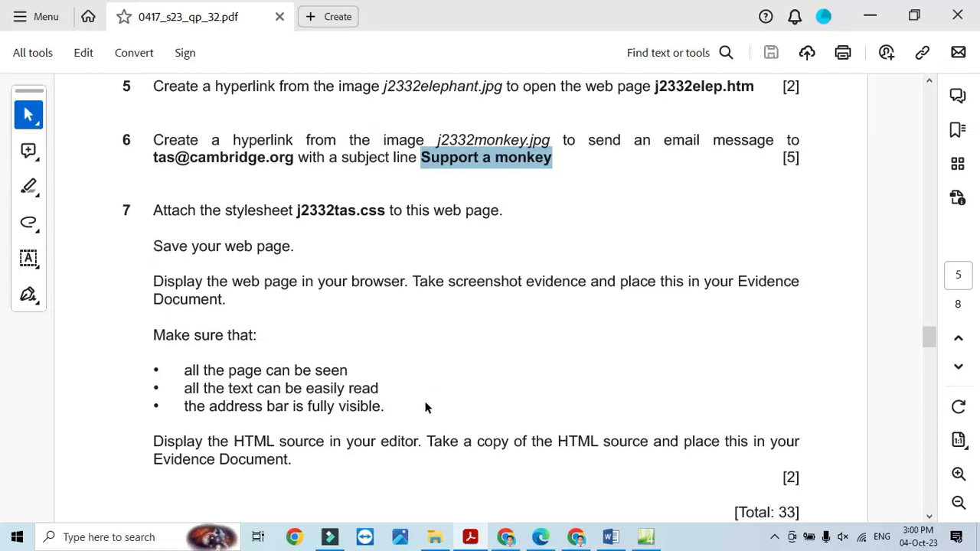
key("alt+Tab")
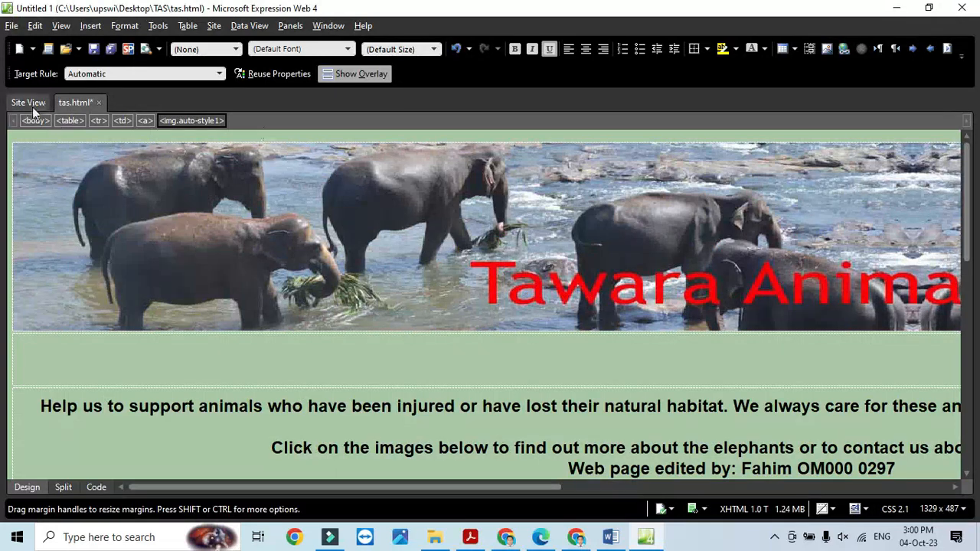
left_click(94, 49)
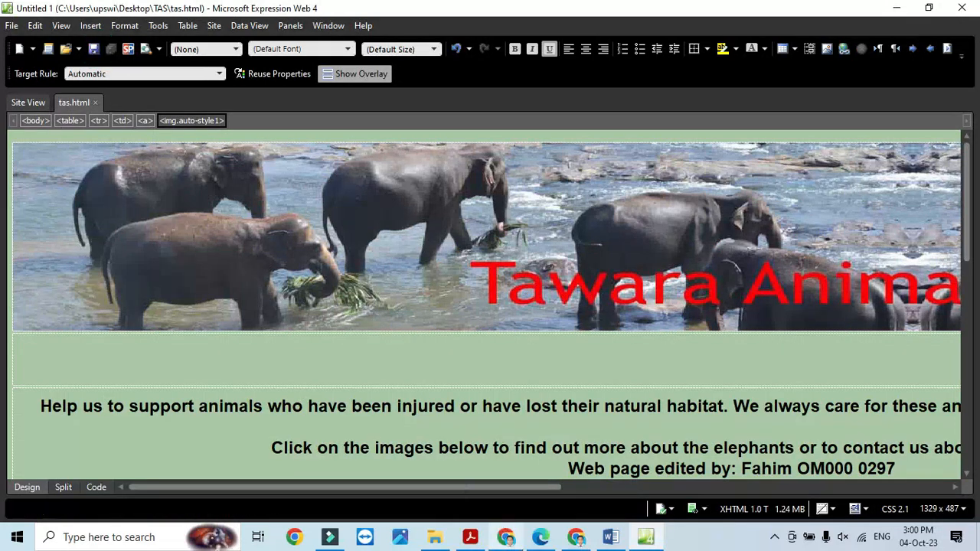
- Reload tas.html in Chrome, zoom out and narrow the restored window to fit the page
mouse_move(505, 536)
left_click(505, 469)
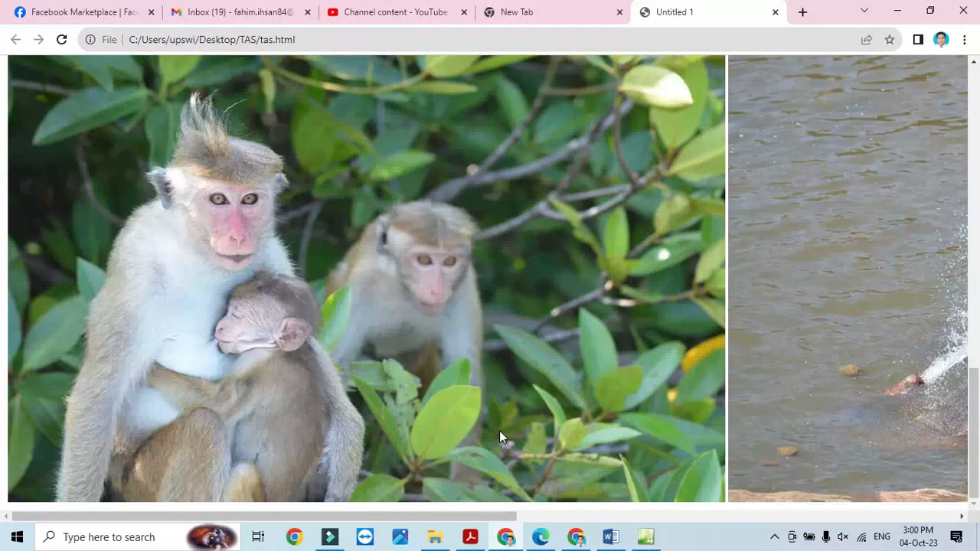
left_click(62, 39)
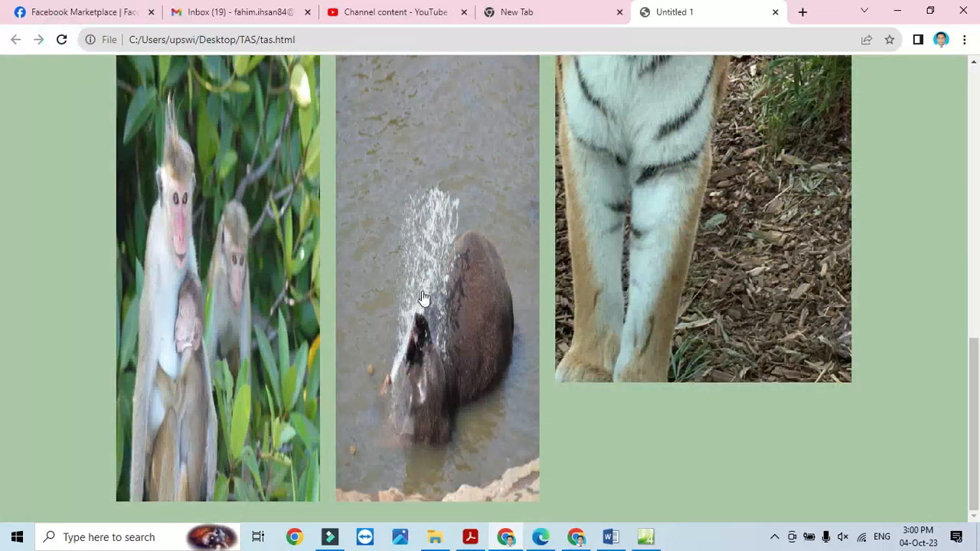
key("ctrl+minus")
key("ctrl+minus")
key("ctrl+minus")
key("ctrl+minus")
key("ctrl+minus")
key("ctrl+minus")
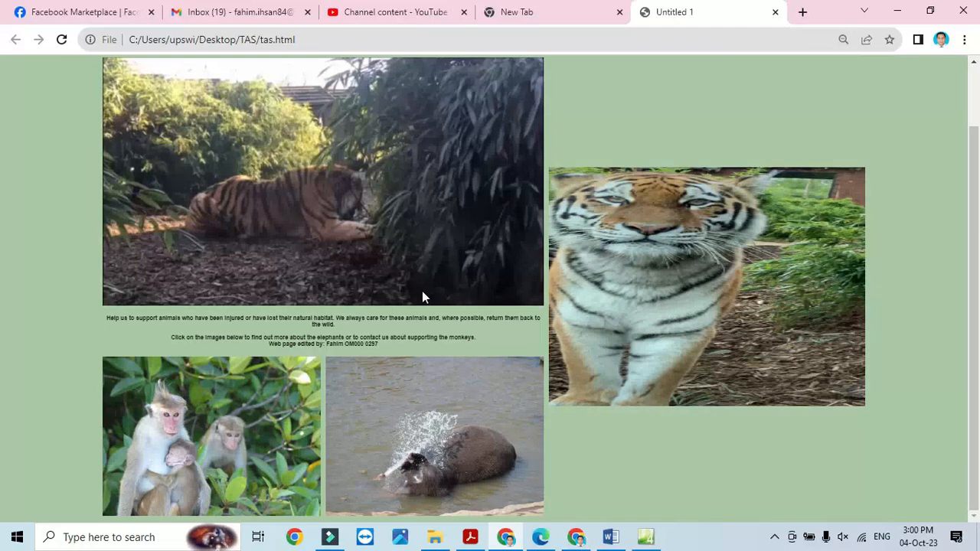
double_click(825, 16)
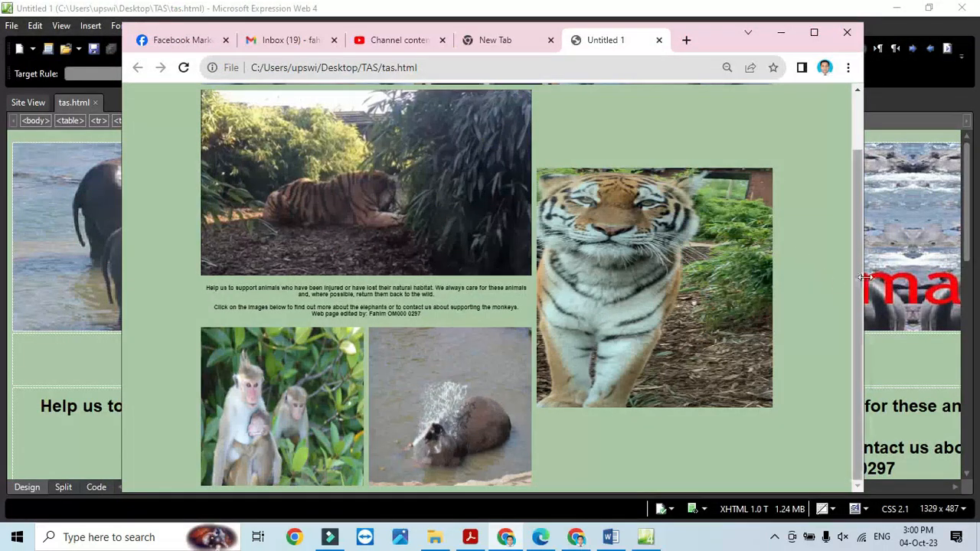
left_click_drag(866, 269, 518, 283)
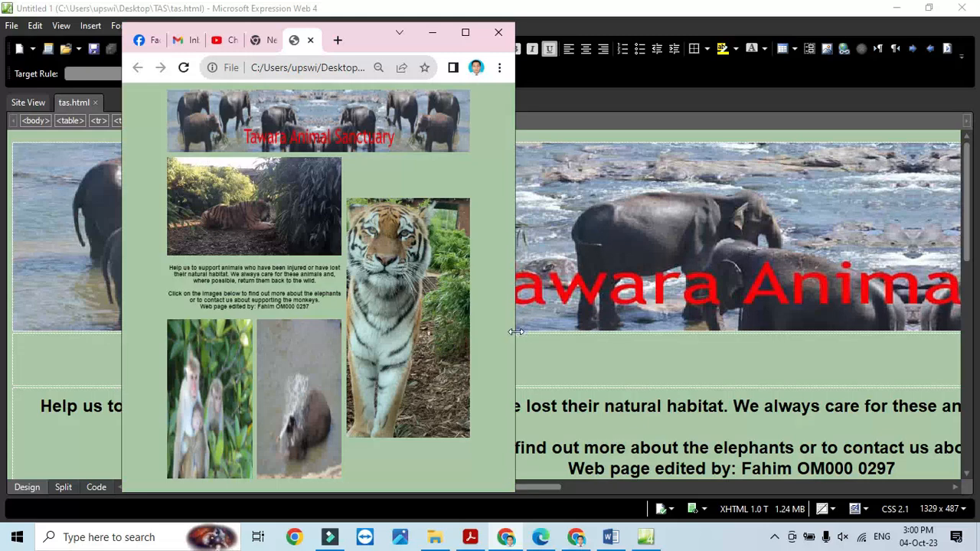
left_click_drag(514, 330, 543, 366)
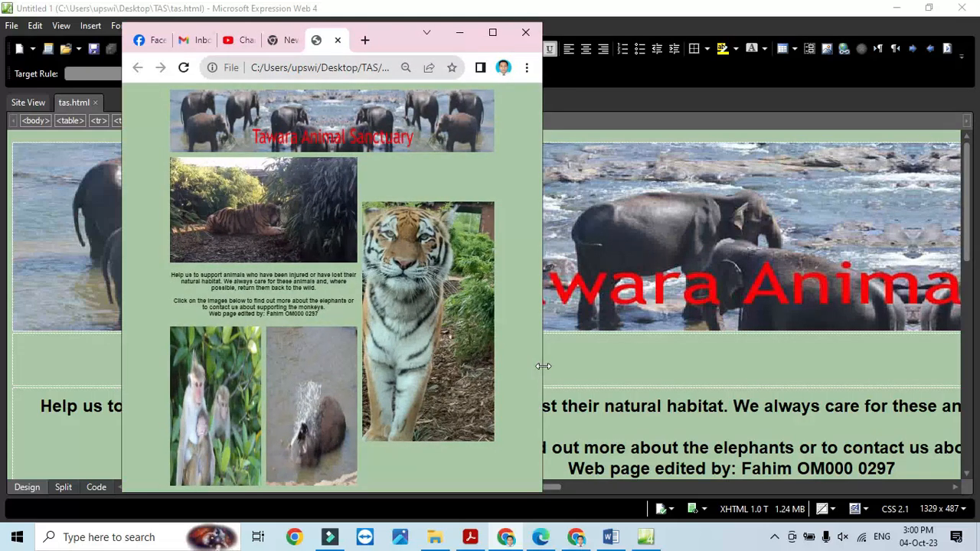
- Take a rectangular snip of the Chrome window showing the styled page
key("alt+Tab")
key("alt+Tab")
left_click(470, 536)
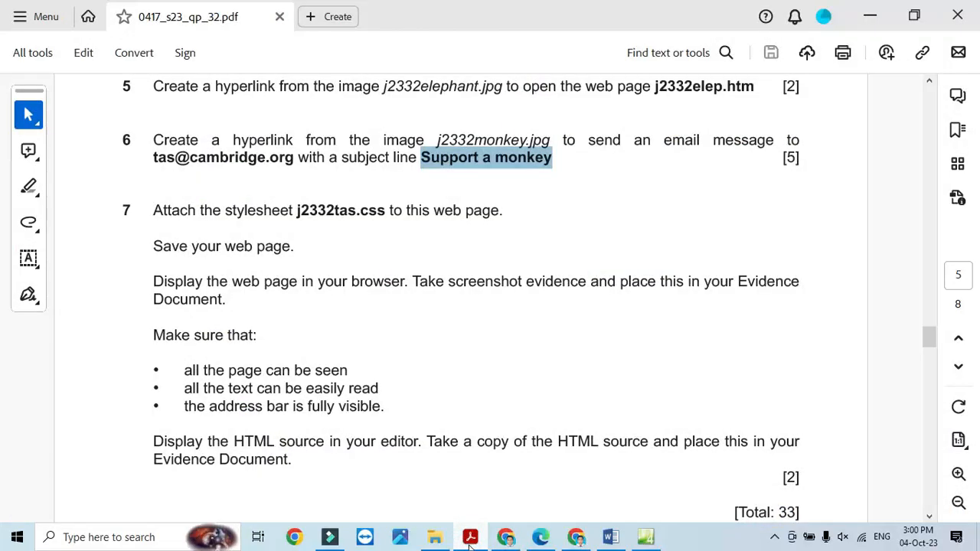
left_click(470, 540)
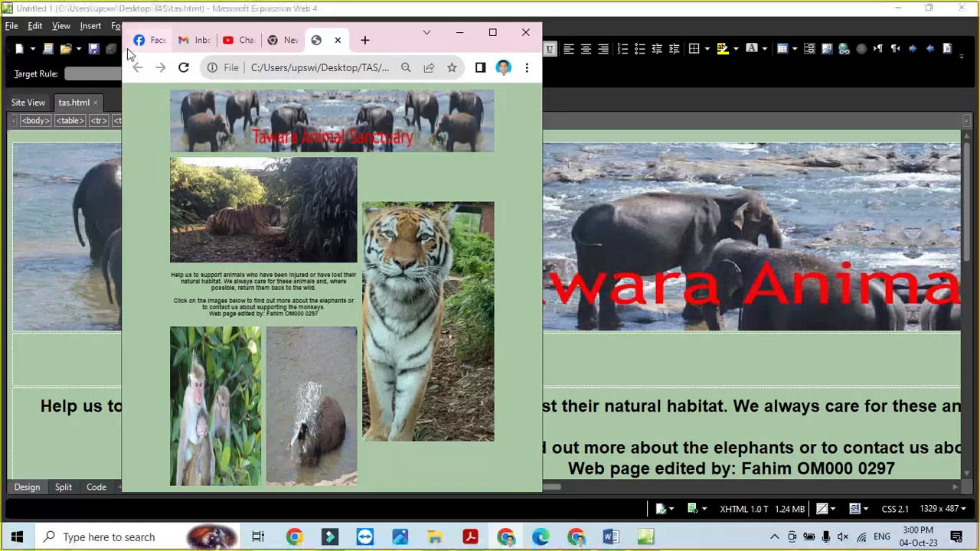
key("super+shift+s")
mouse_move(122, 20)
left_mouse_down()
mouse_move(350, 61)
mouse_move(525, 204)
mouse_move(546, 327)
mouse_move(538, 490)
left_mouse_up()
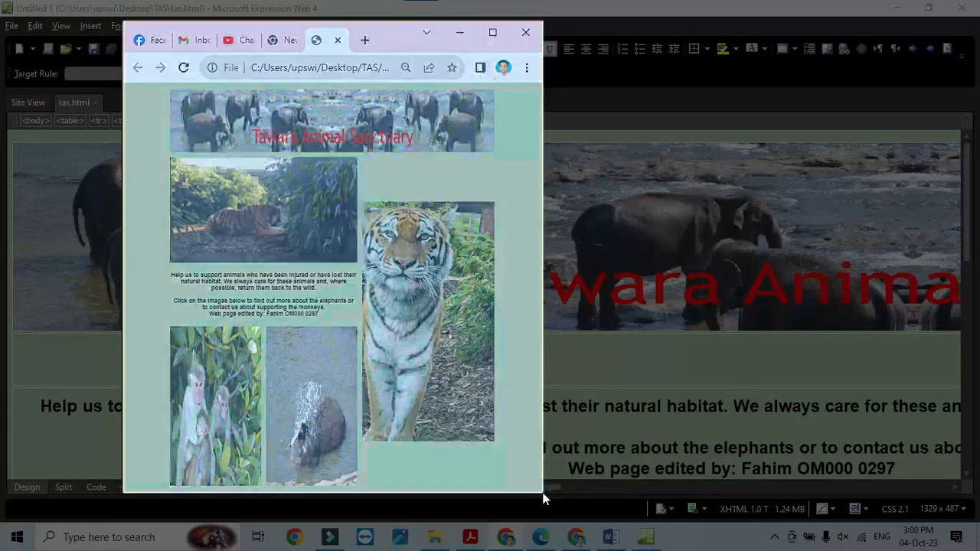
- Paste the tas.html screenshot below the folder screenshot in the Word evidence document
left_click(610, 537)
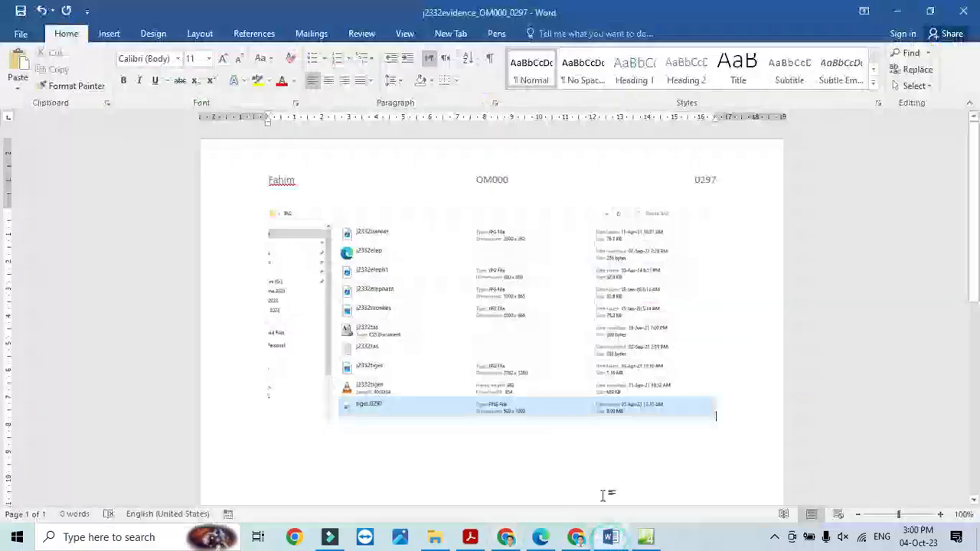
left_click(535, 481)
key("ctrl+v")
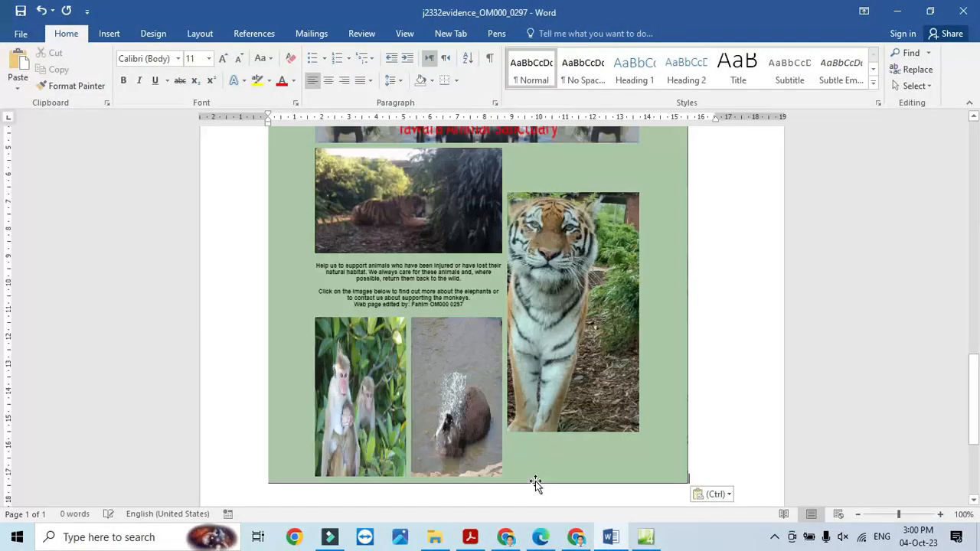
- Review the exam paper, then return to tas.html in Expression Web
key("alt+Tab")
left_click(470, 537)
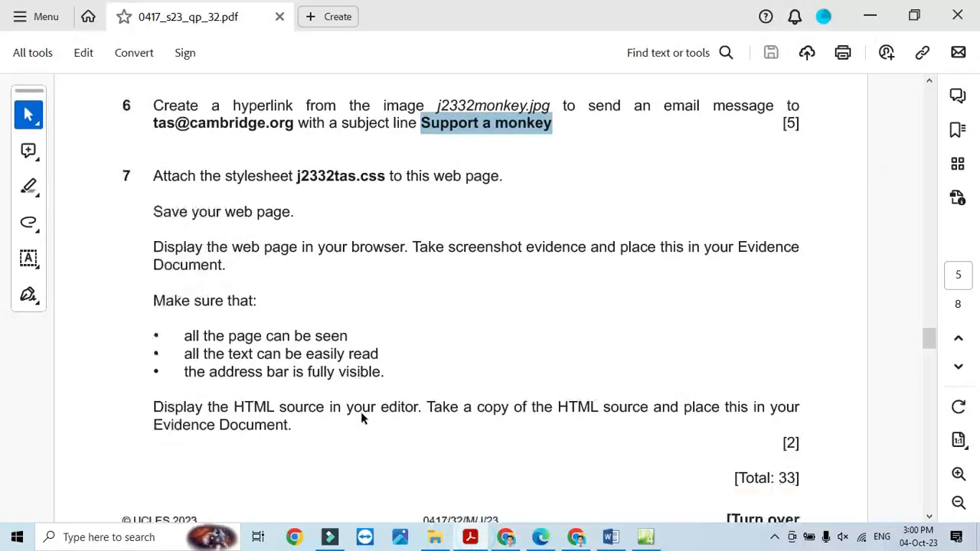
scroll(322, 383, "down", 2)
scroll(475, 368, "down", 5)
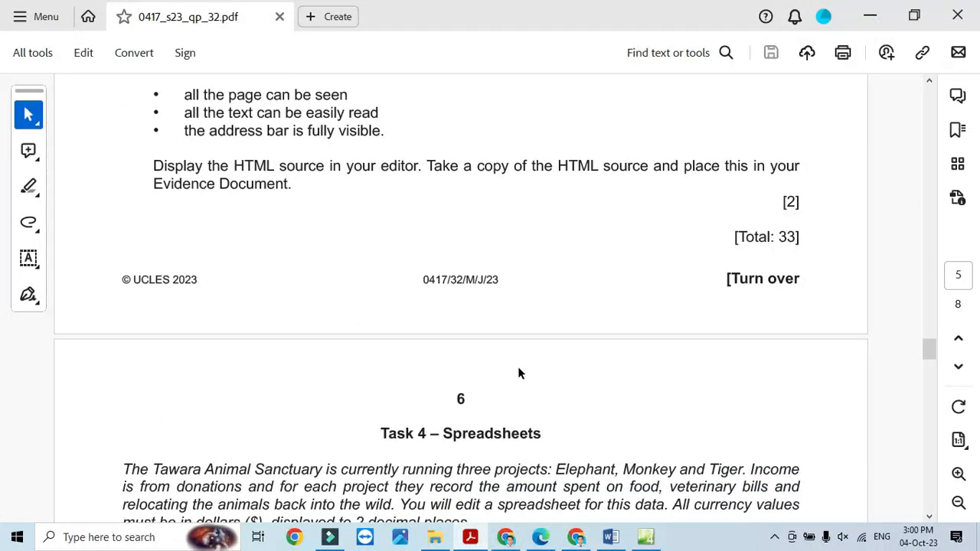
scroll(519, 372, "up", 3)
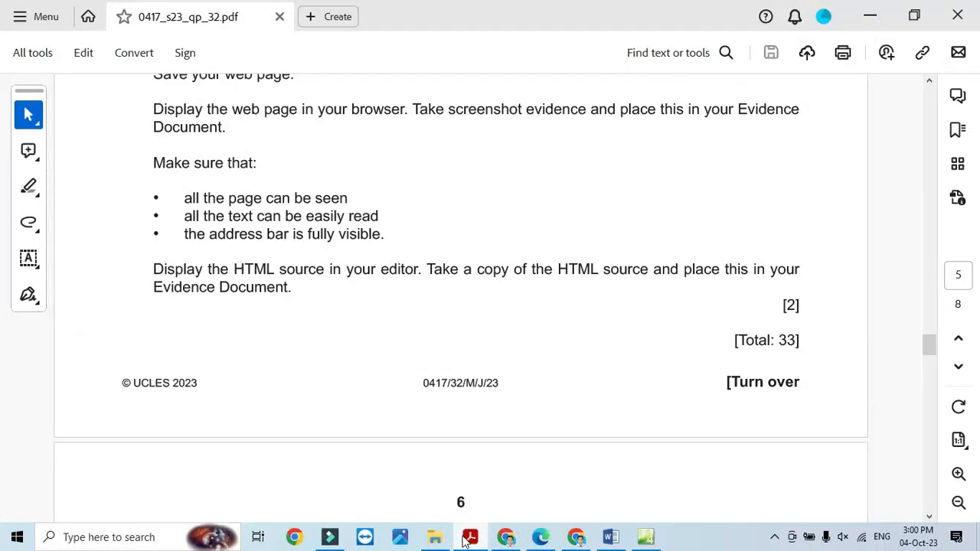
left_click(646, 536)
- Switch tas.html to Code view and copy its entire HTML source
left_click(96, 487)
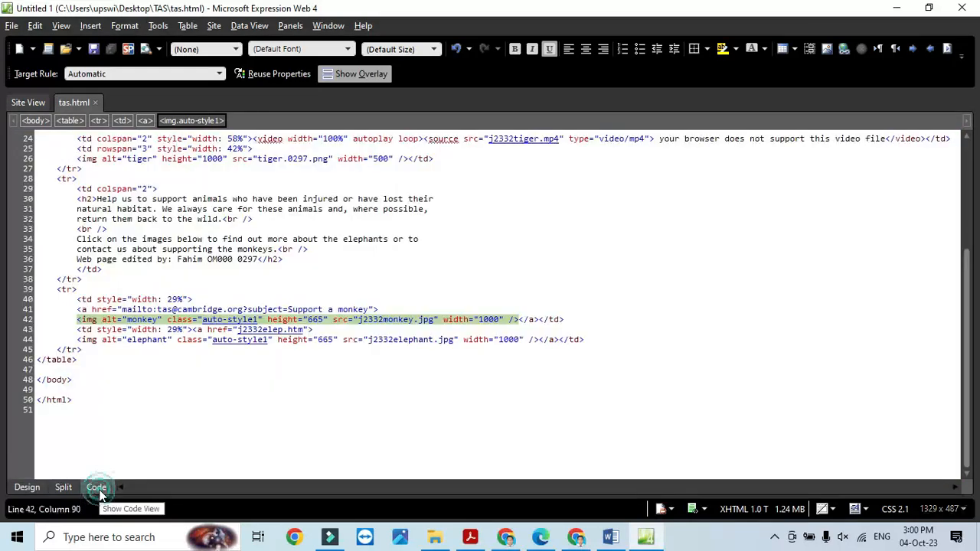
key("ctrl+a")
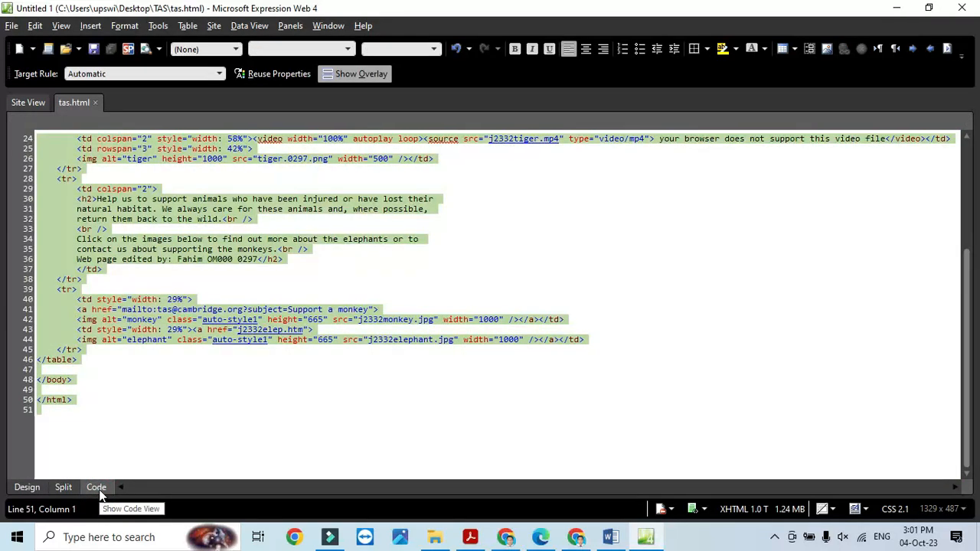
key("alt+Tab")
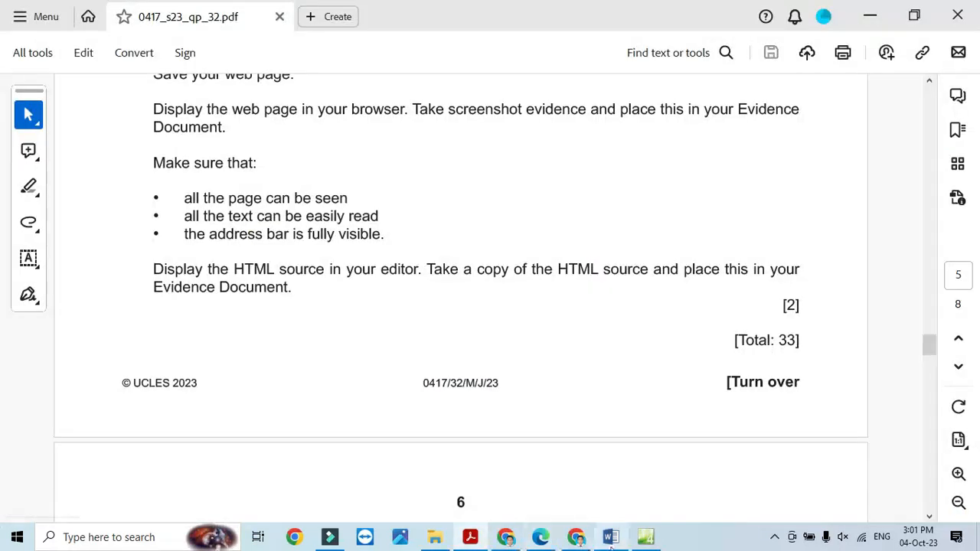
left_click(642, 539)
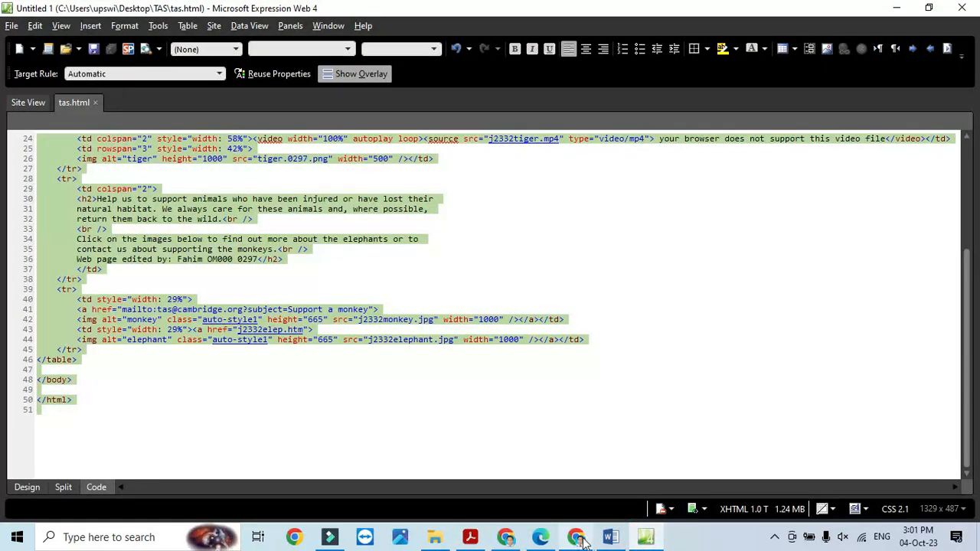
left_click(611, 539)
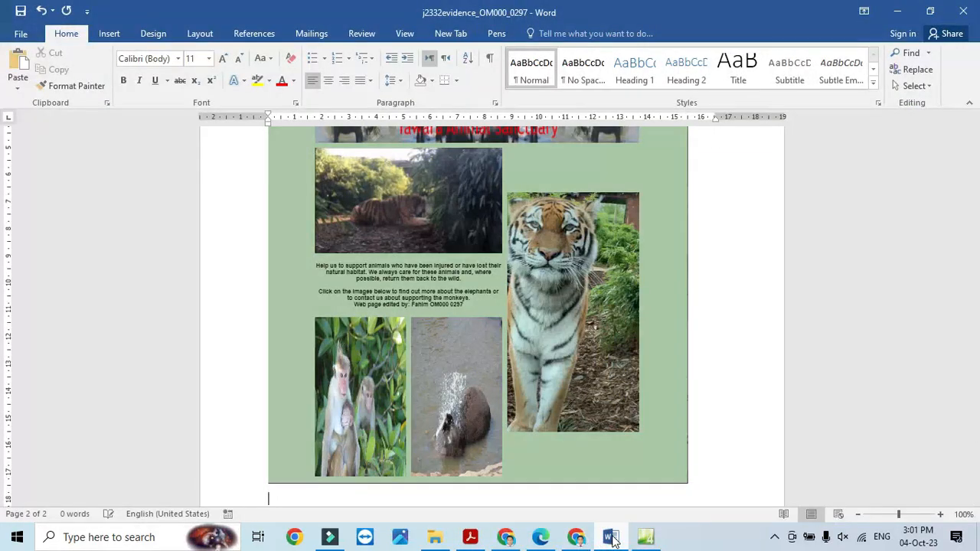
- Paste the tas.html source below the screenshot in Word, save, and return to the exam PDF
key("ctrl+v")
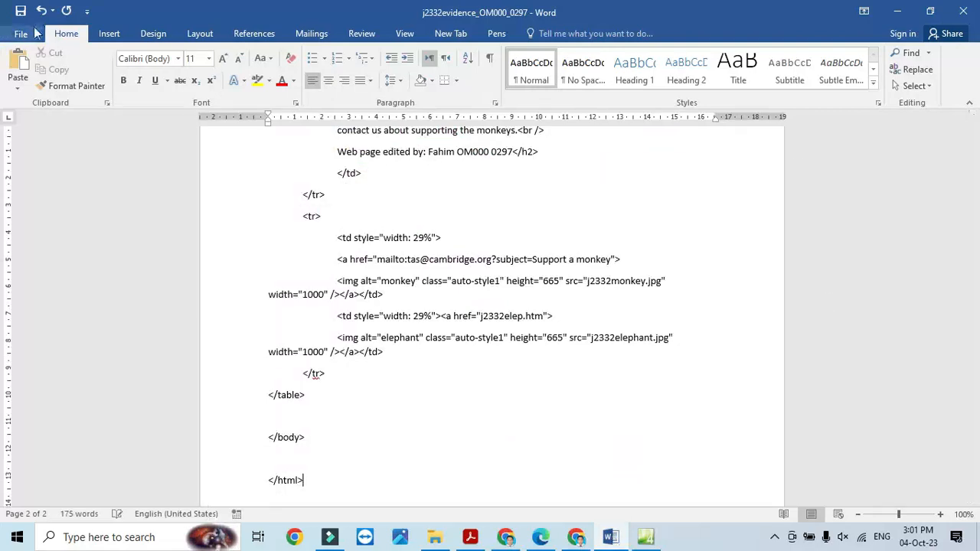
left_click(21, 12)
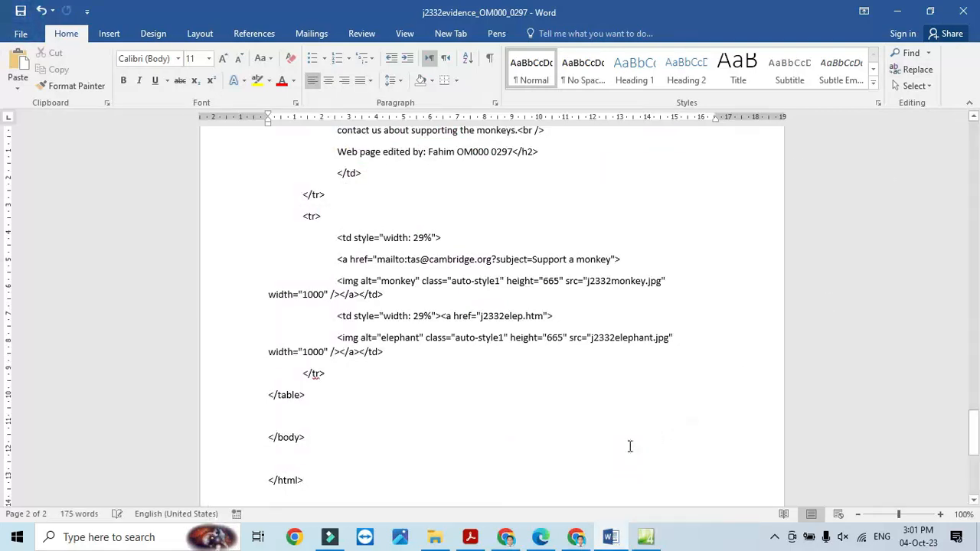
left_click(470, 536)
scroll(467, 420, "up", 3)
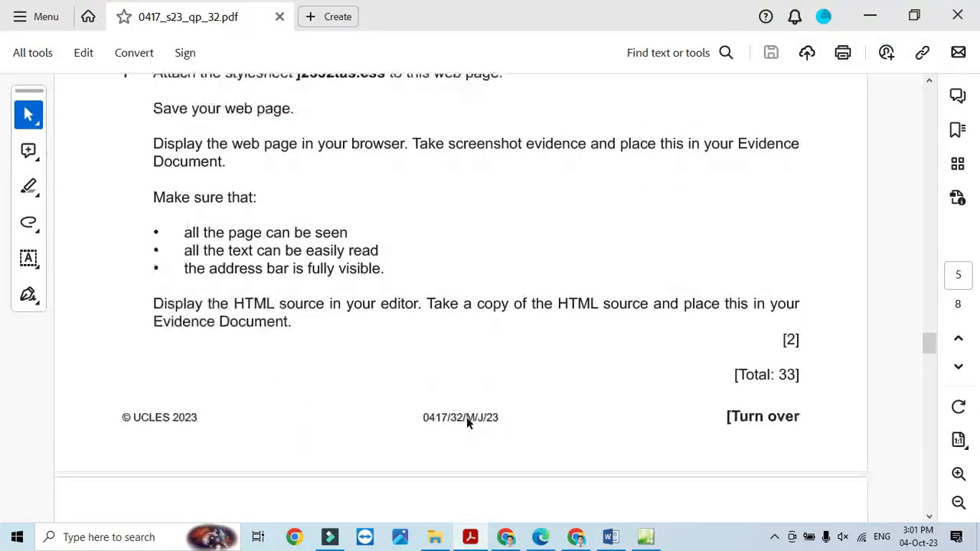